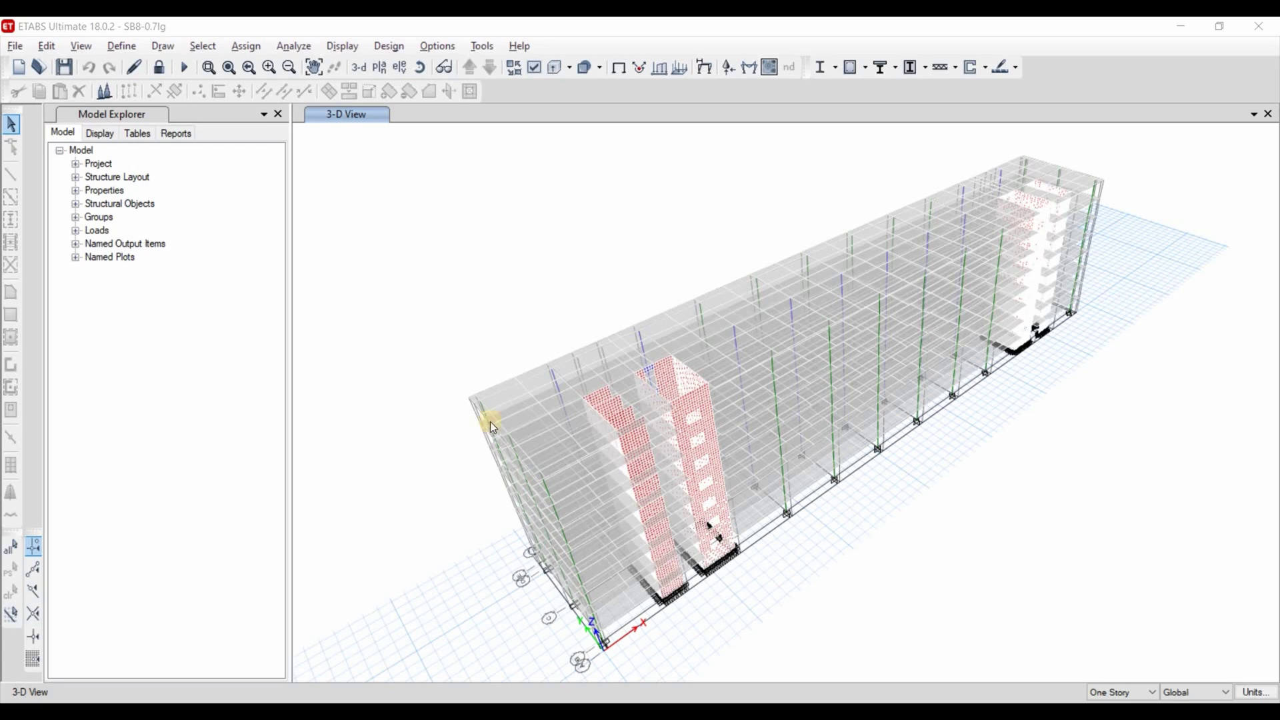
Switch to ASCE7-10.pdf and read the seismic base shear equation 12.8-1 in Section 12.8.1.
key("alt+Tab")
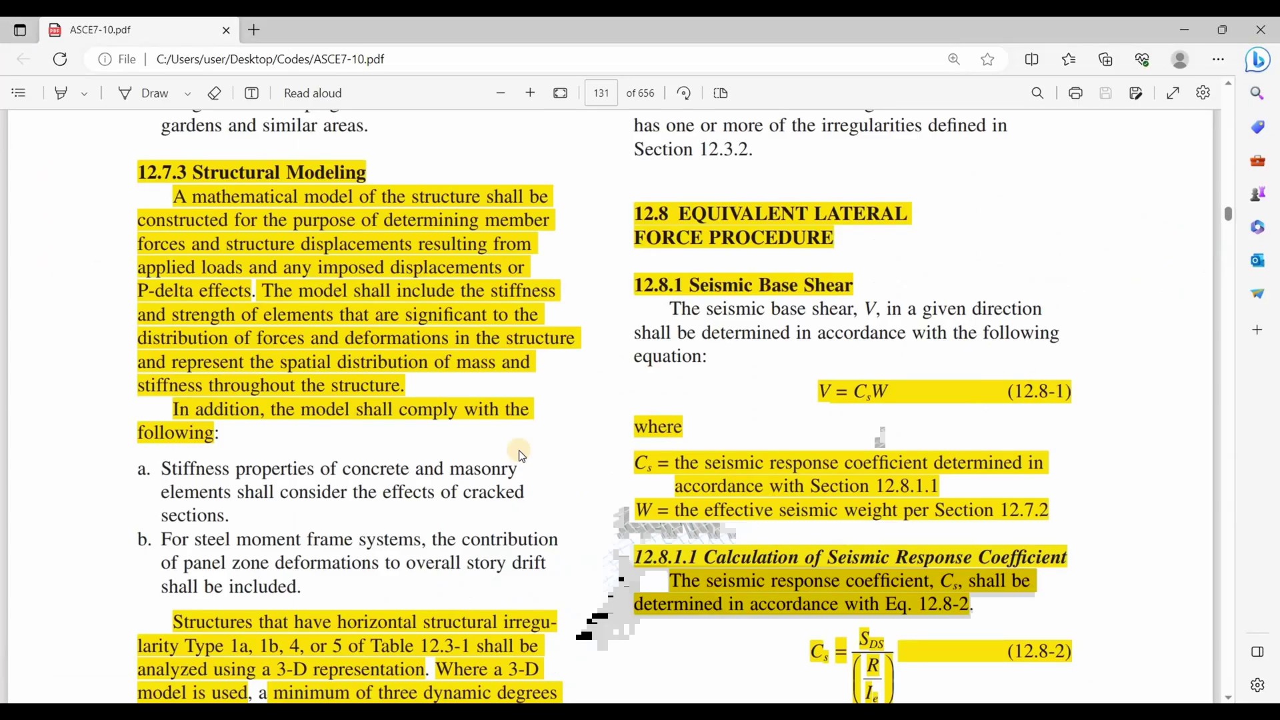
scroll(519, 449, "down", 1)
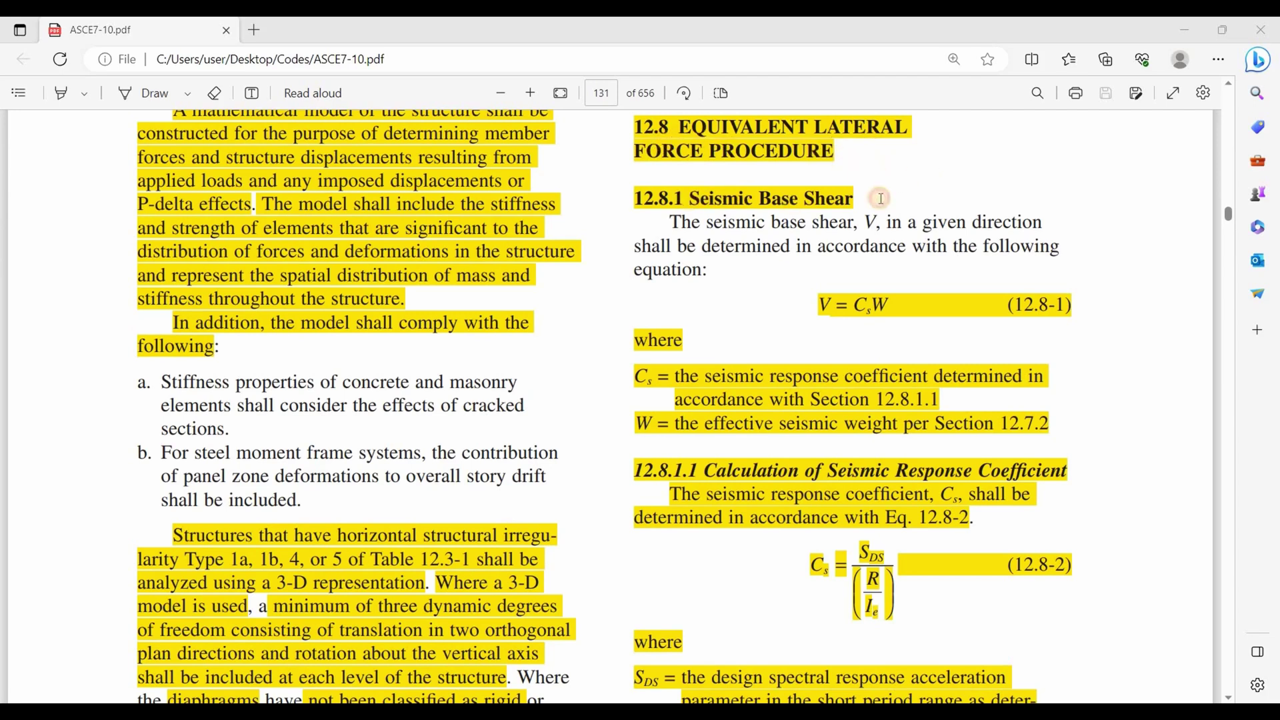
left_click_drag(683, 198, 845, 198)
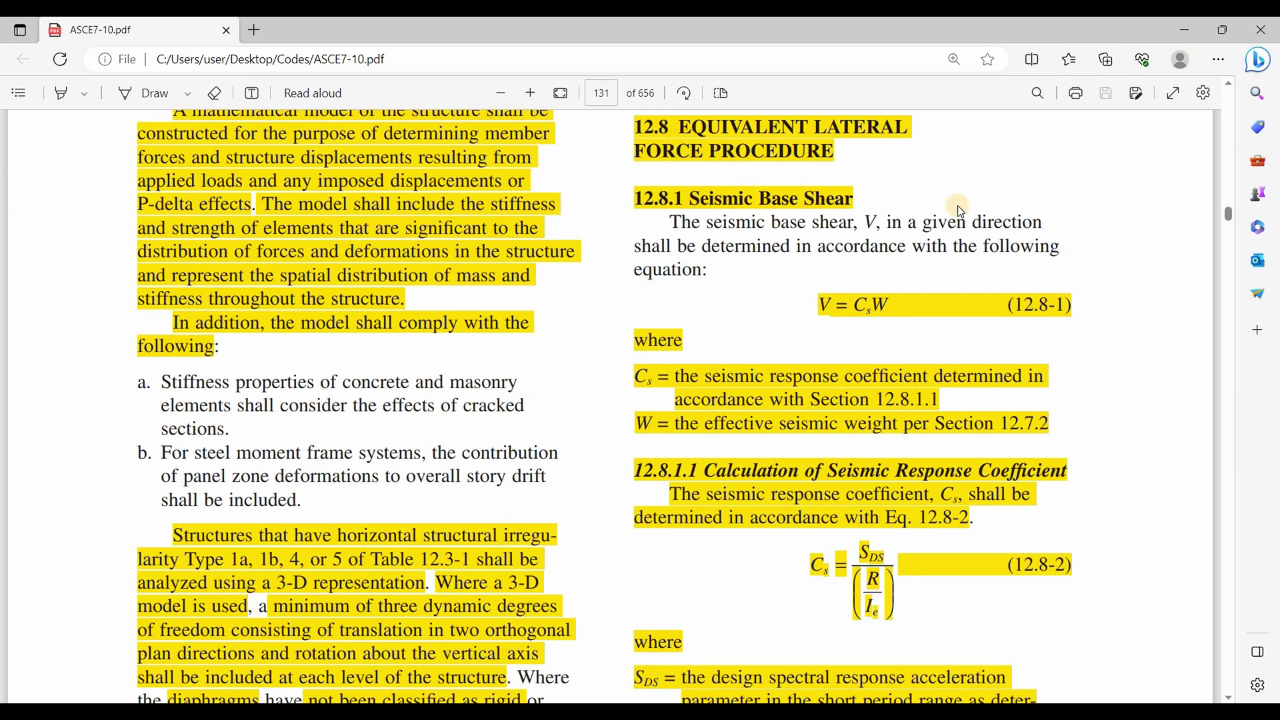
left_click(864, 309)
double_click(881, 311)
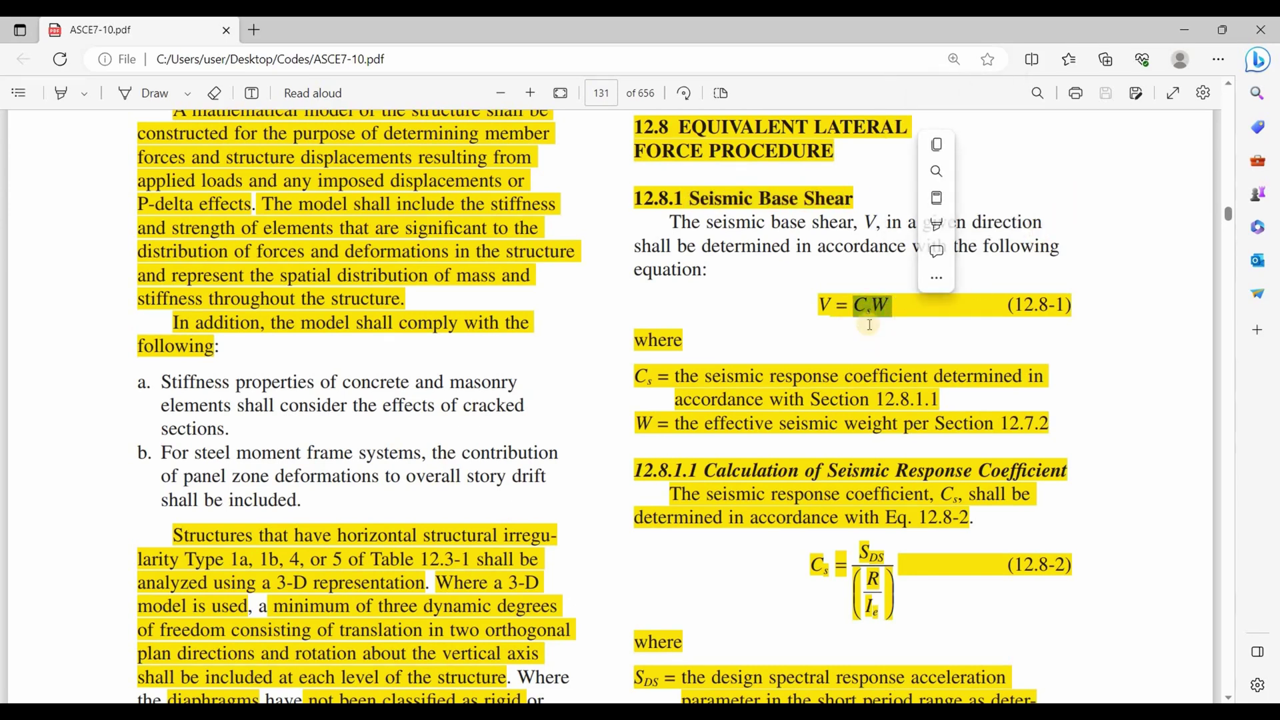
left_click(848, 322)
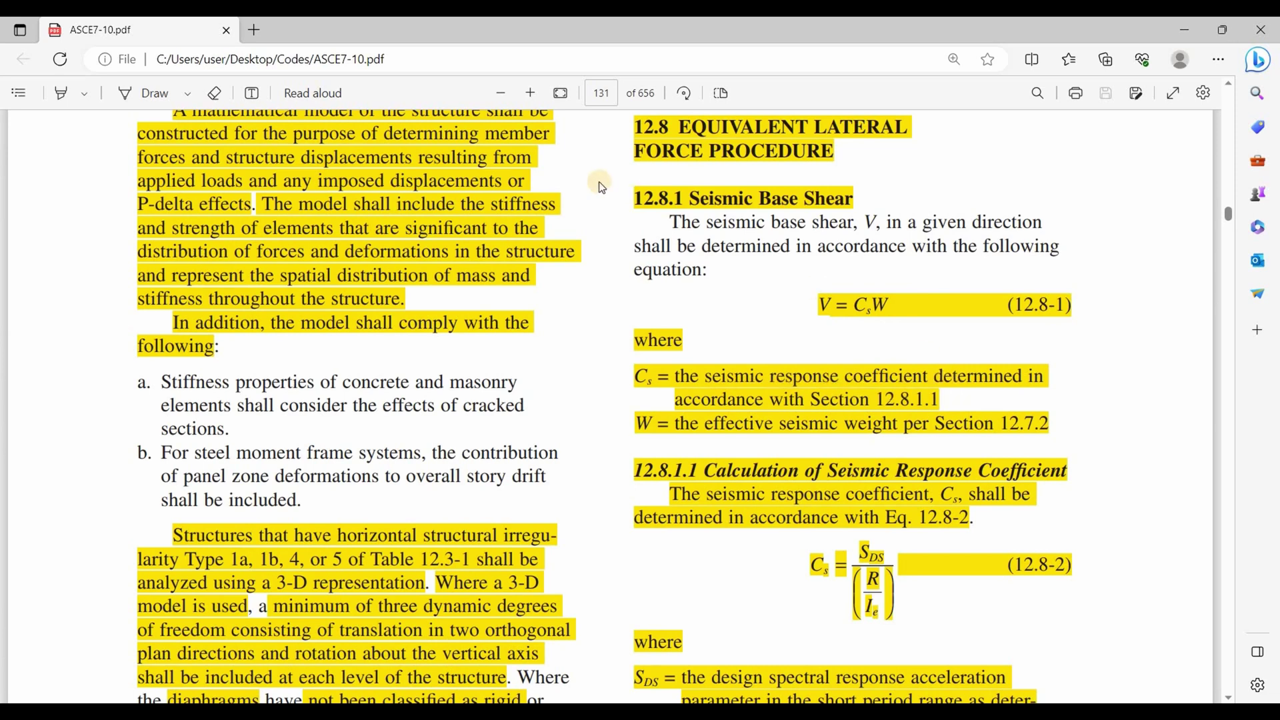
Review how Section 12.8.1.1 calculates the seismic response coefficient Cs with Eq. 12.8-2 and its parameters.
scroll(663, 200, "down", 4)
left_click(1029, 625)
left_click_drag(1030, 625, 1073, 389)
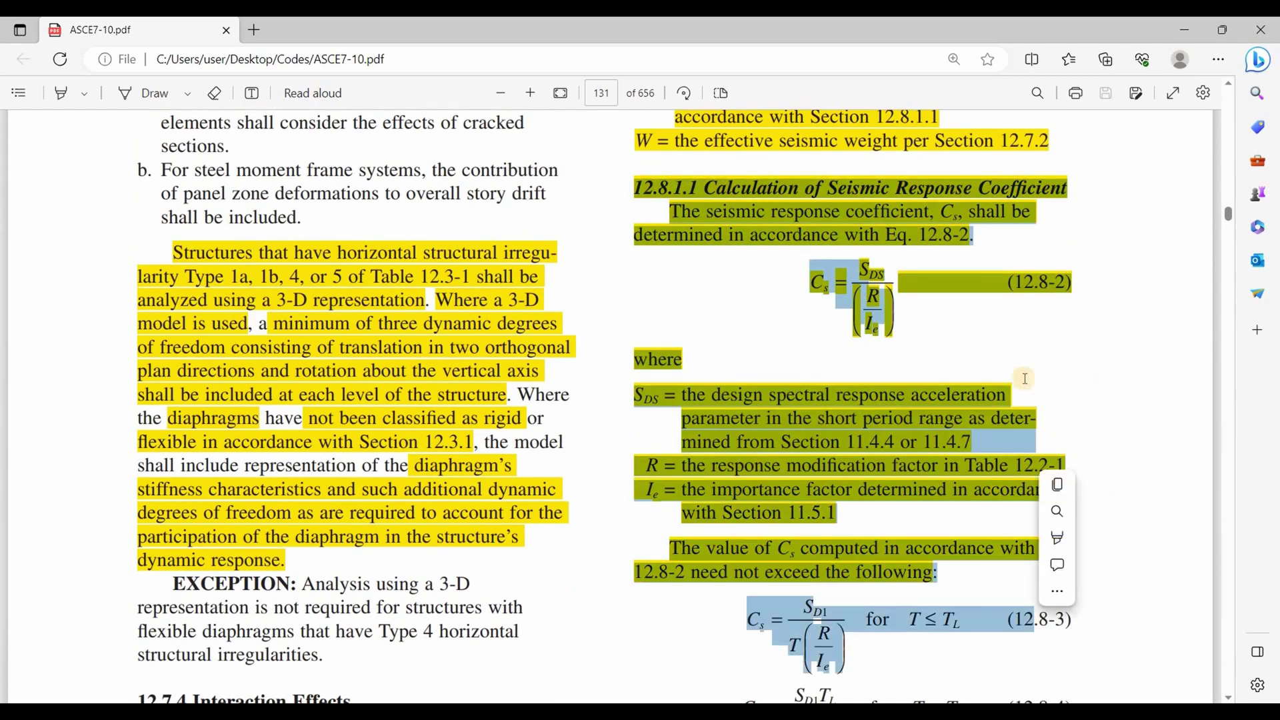
left_click(873, 347)
scroll(840, 386, "up", 4)
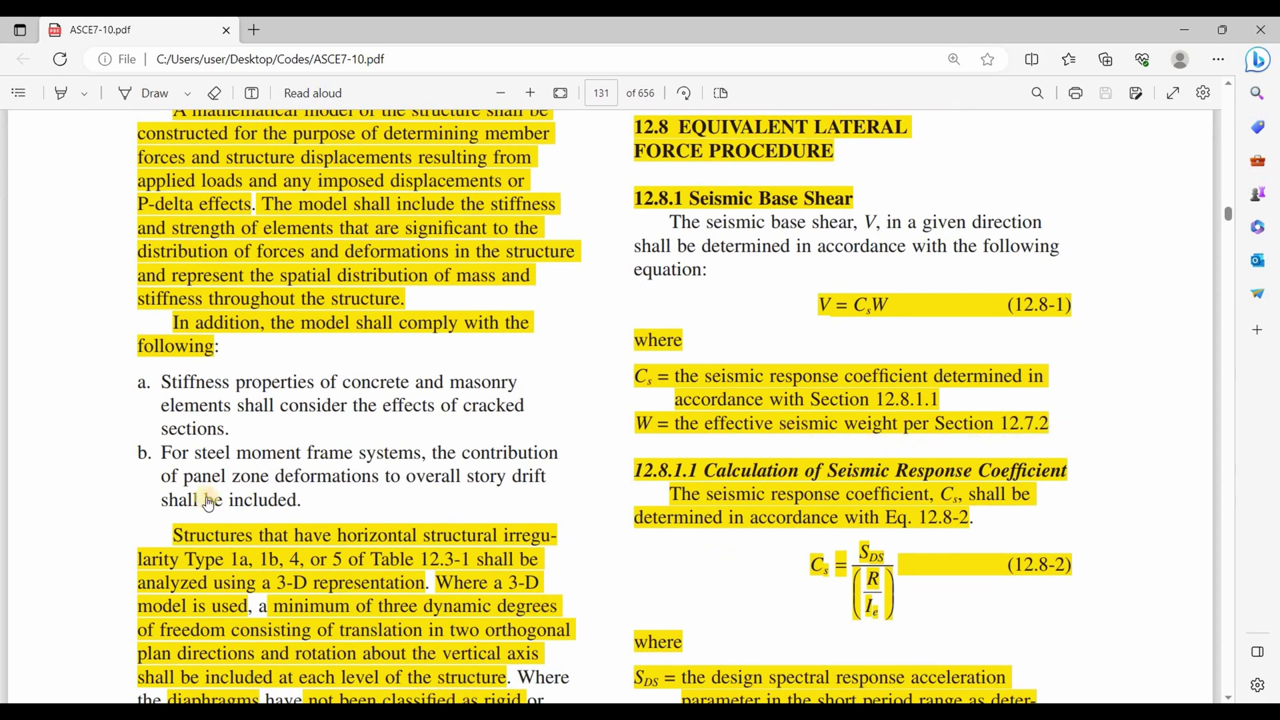
Consult the list of earlier ETABS tutorials on the YouTube channel alongside the Cs equations in ASCE7-10.pdf.
key("alt+Tab")
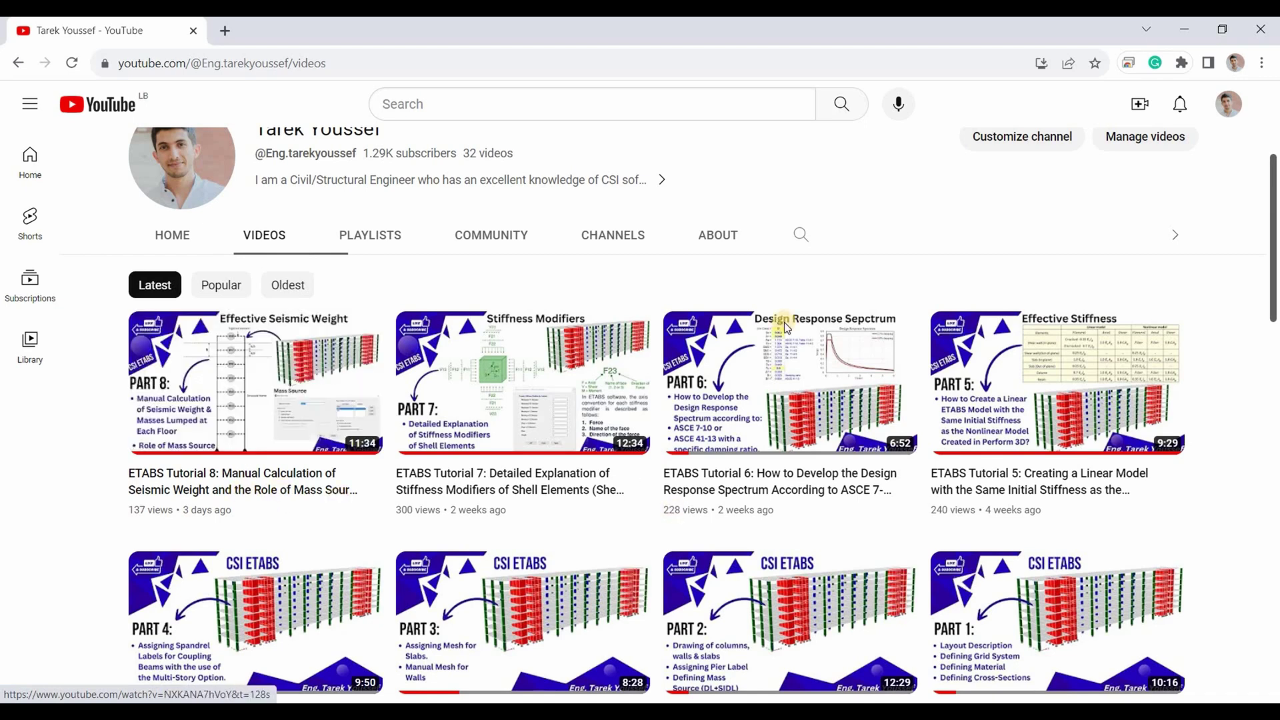
key("alt+Tab")
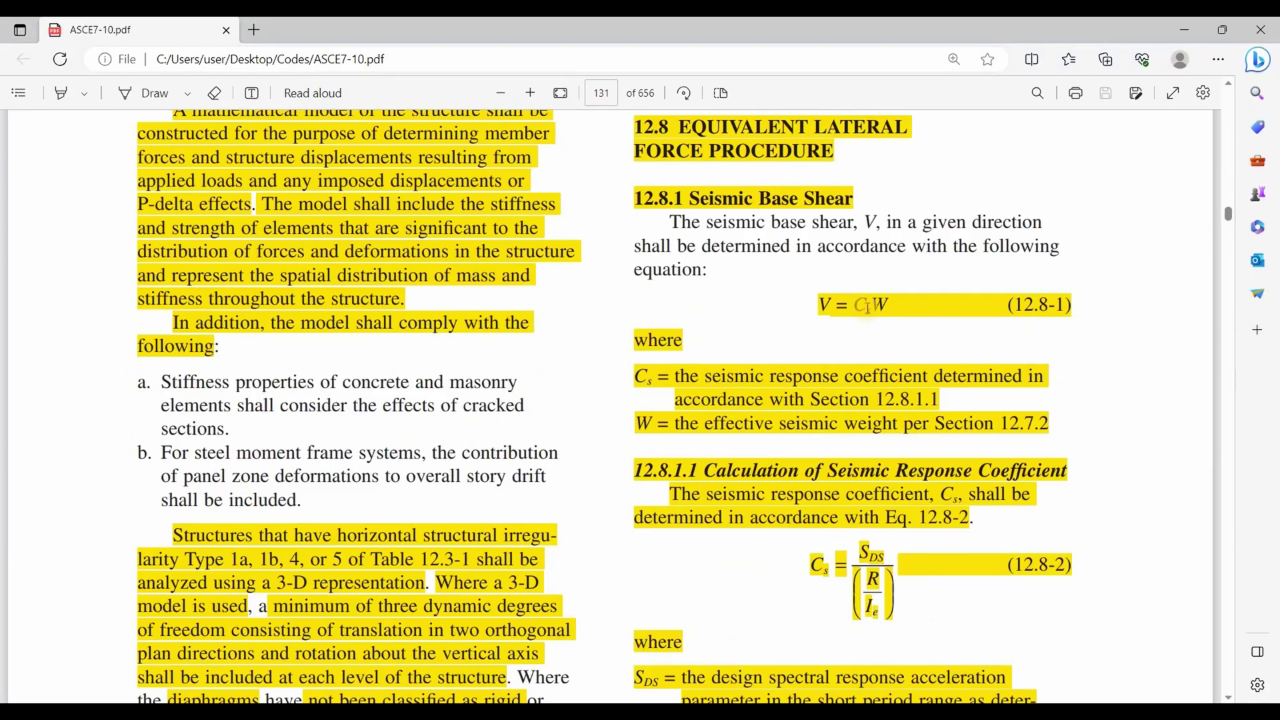
scroll(858, 331, "down", 4)
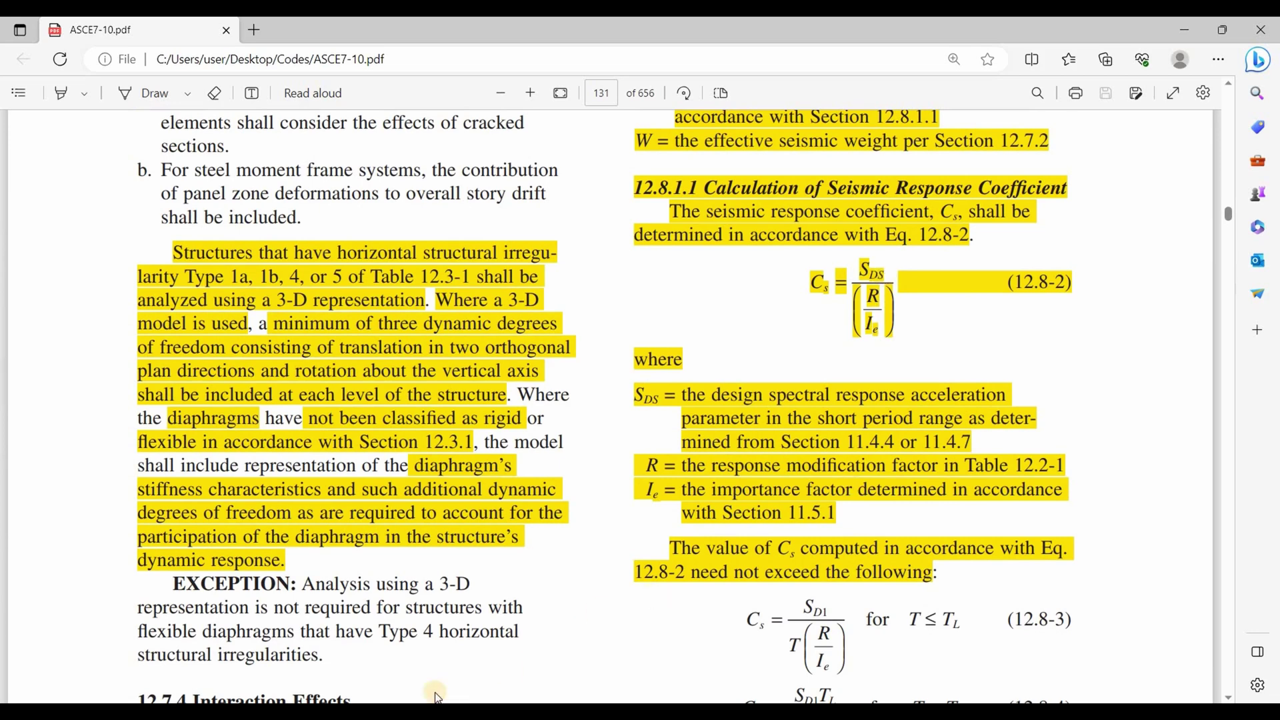
key("alt+Tab")
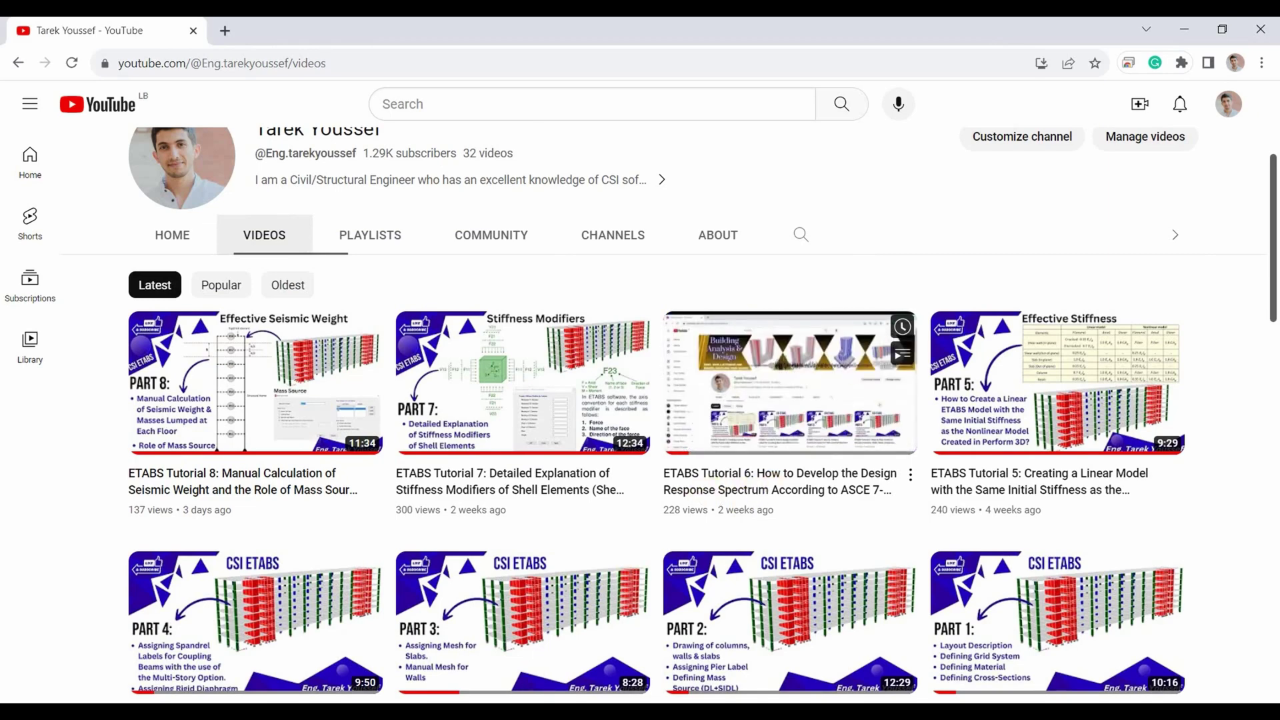
key("alt+Tab")
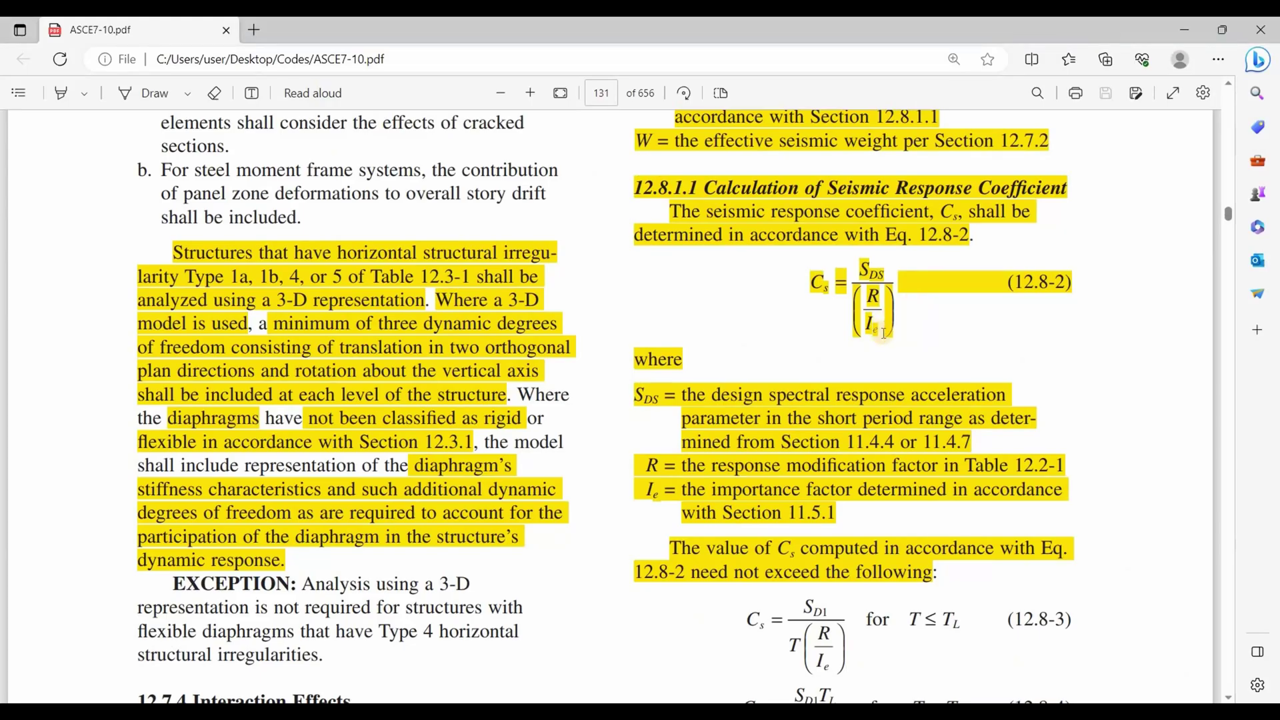
Read the upper and lower limits on Cs in Eqs. 12.8-3 to 12.8-6 of ASCE 7-10.
left_click(1028, 469)
scroll(813, 310, "down", 4)
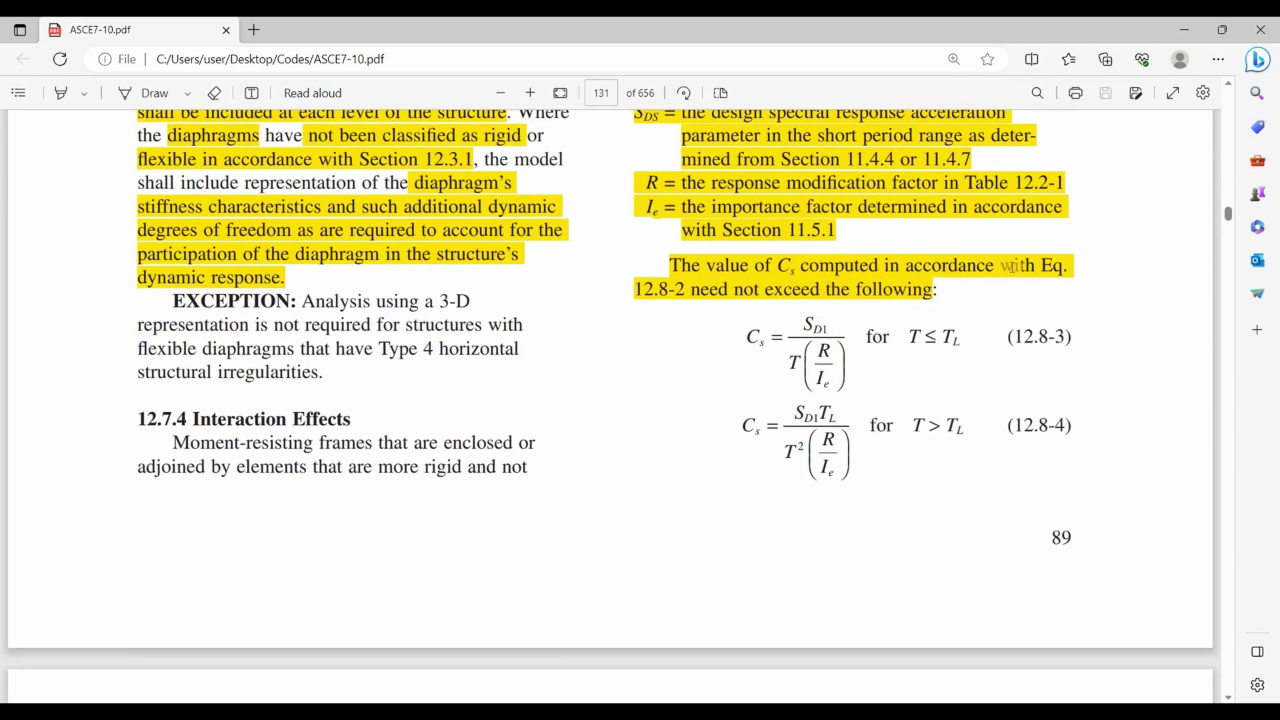
scroll(979, 287, "up", 5)
scroll(800, 360, "down", 3)
scroll(783, 370, "down", 2)
scroll(348, 412, "down", 7)
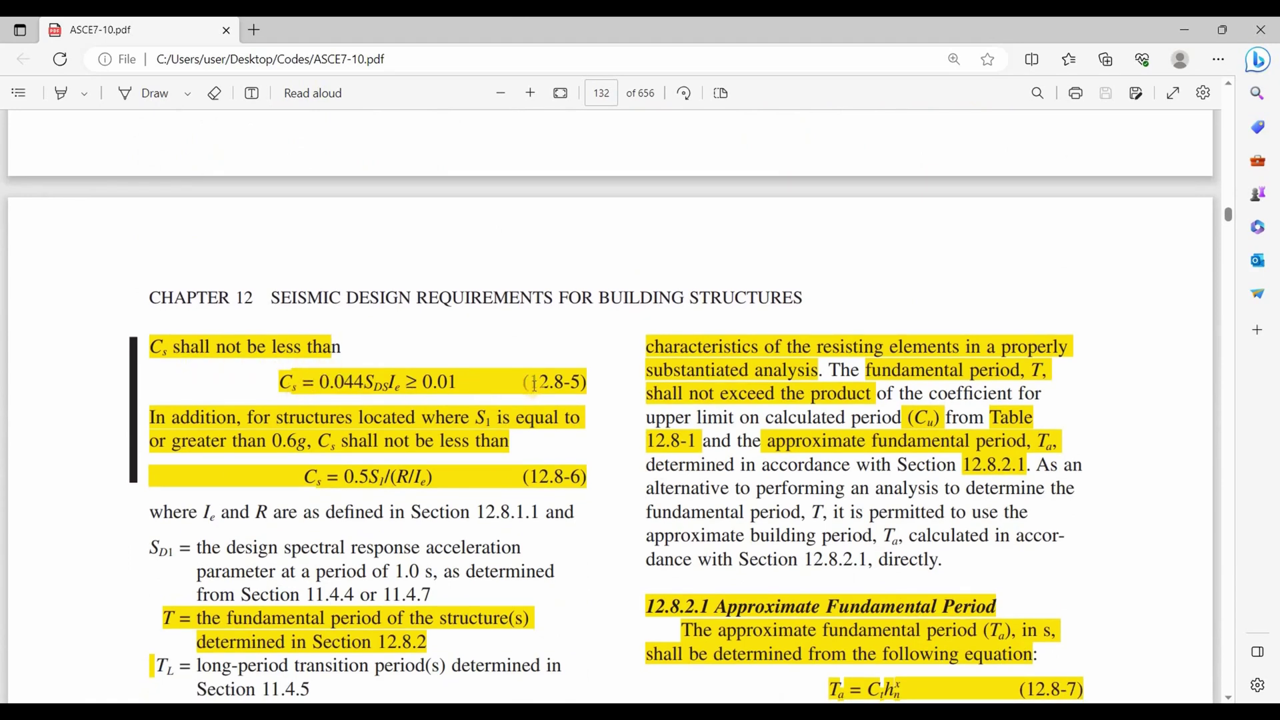
left_click(522, 349)
Find Section 12.8.2 Period Determination and read how the fundamental period T is established.
scroll(445, 355, "down", 3)
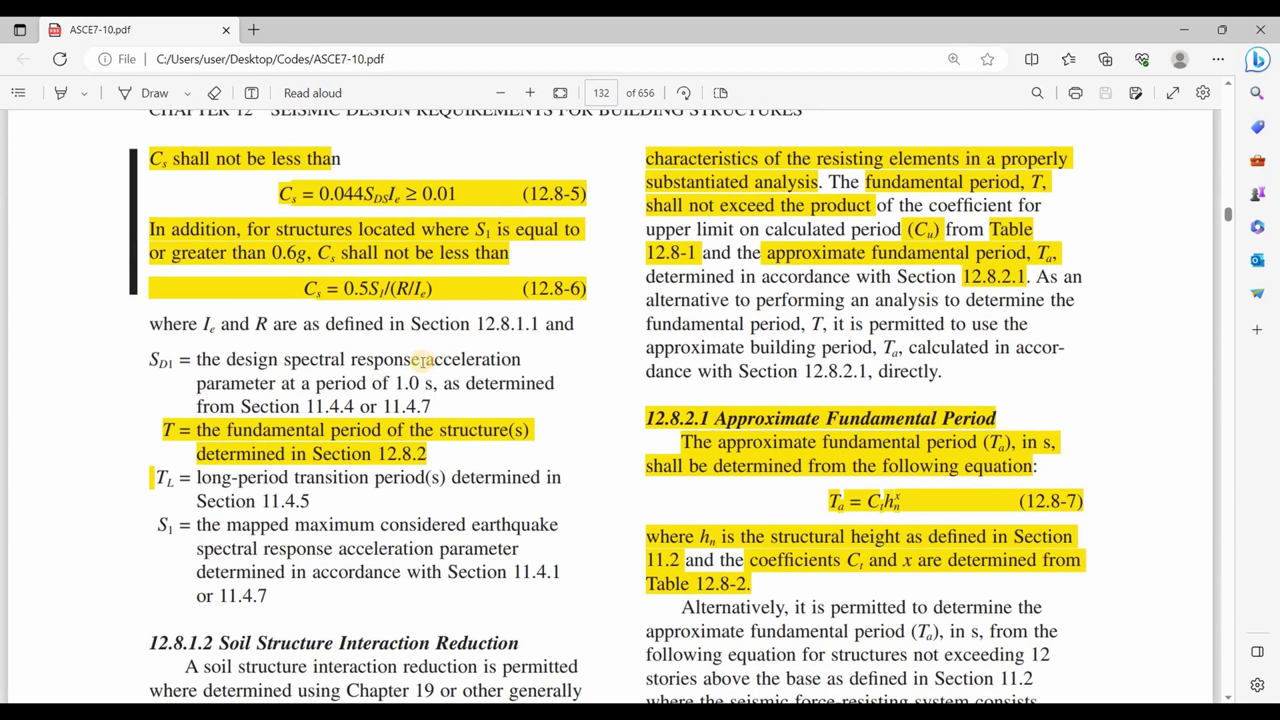
scroll(423, 320, "down", 5)
scroll(458, 314, "down", 5)
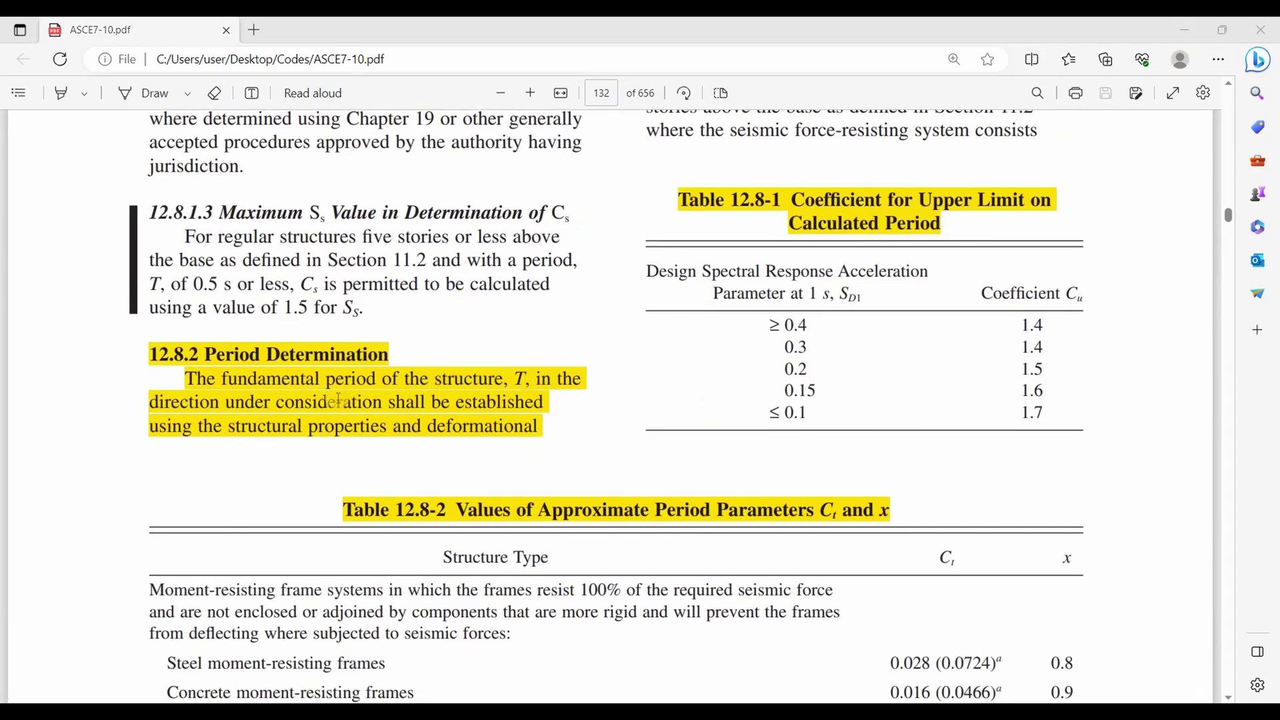
left_click_drag(186, 378, 587, 390)
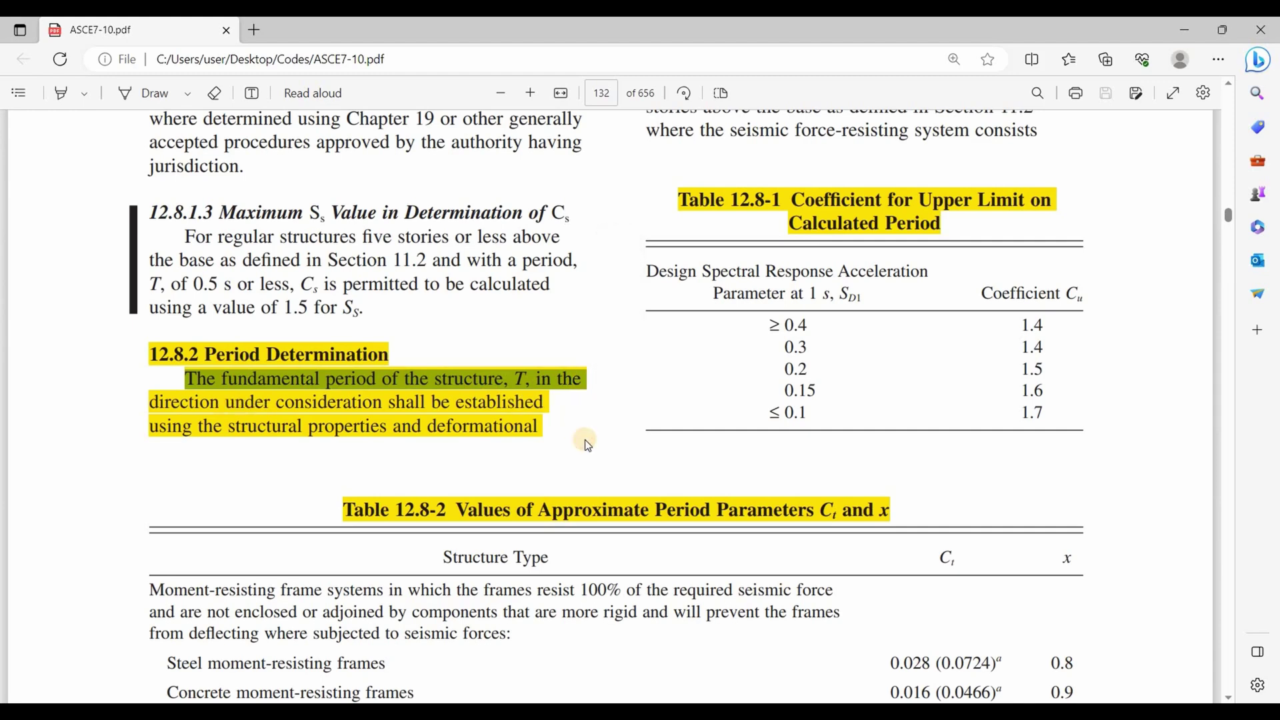
left_click(568, 463)
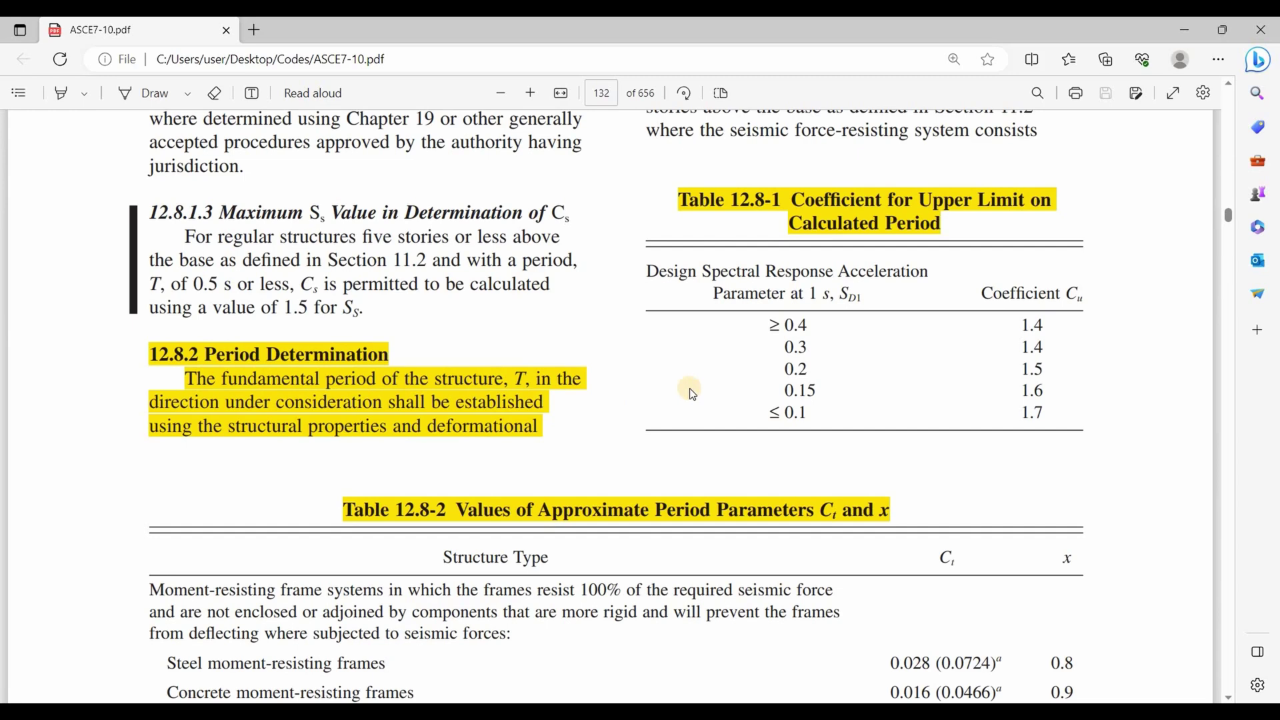
Examine the approximate period equation 12.8-7, the Ct and x values in Table 12.8-2 and the Cu coefficients in Table 12.8-1.
scroll(1006, 453, "up", 10)
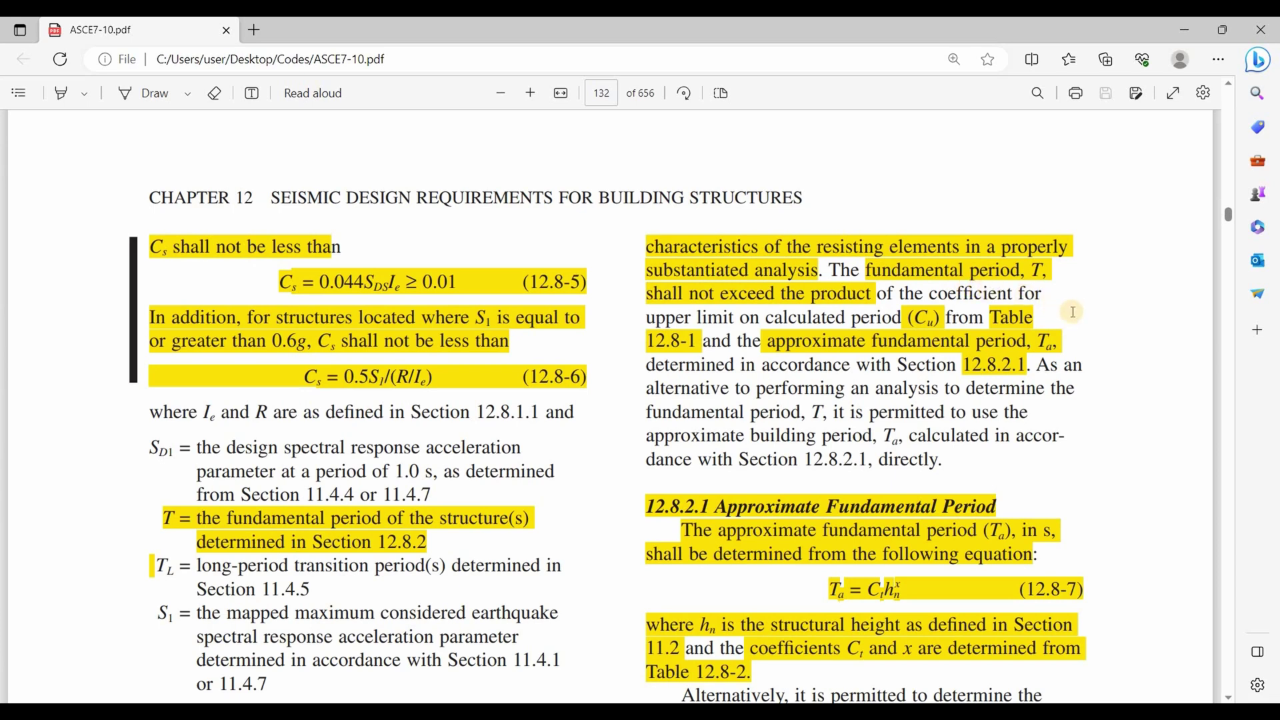
scroll(1083, 314, "down", 4)
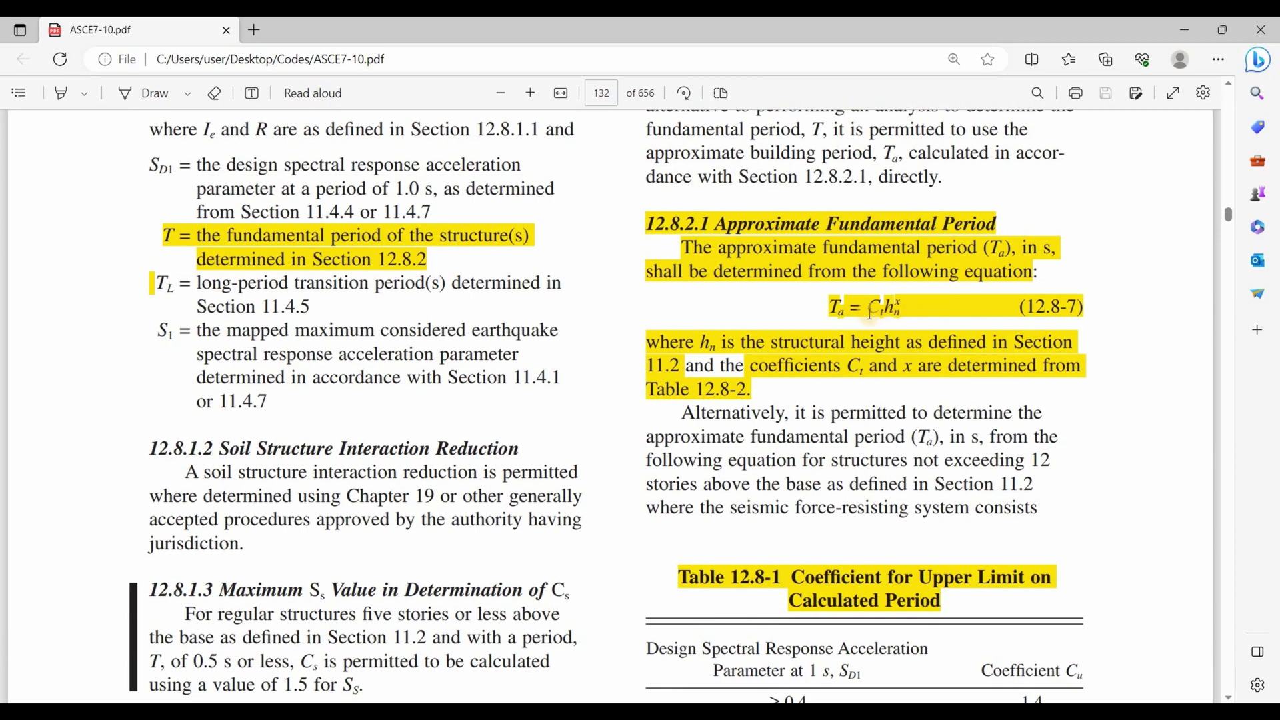
left_click_drag(866, 309, 903, 317)
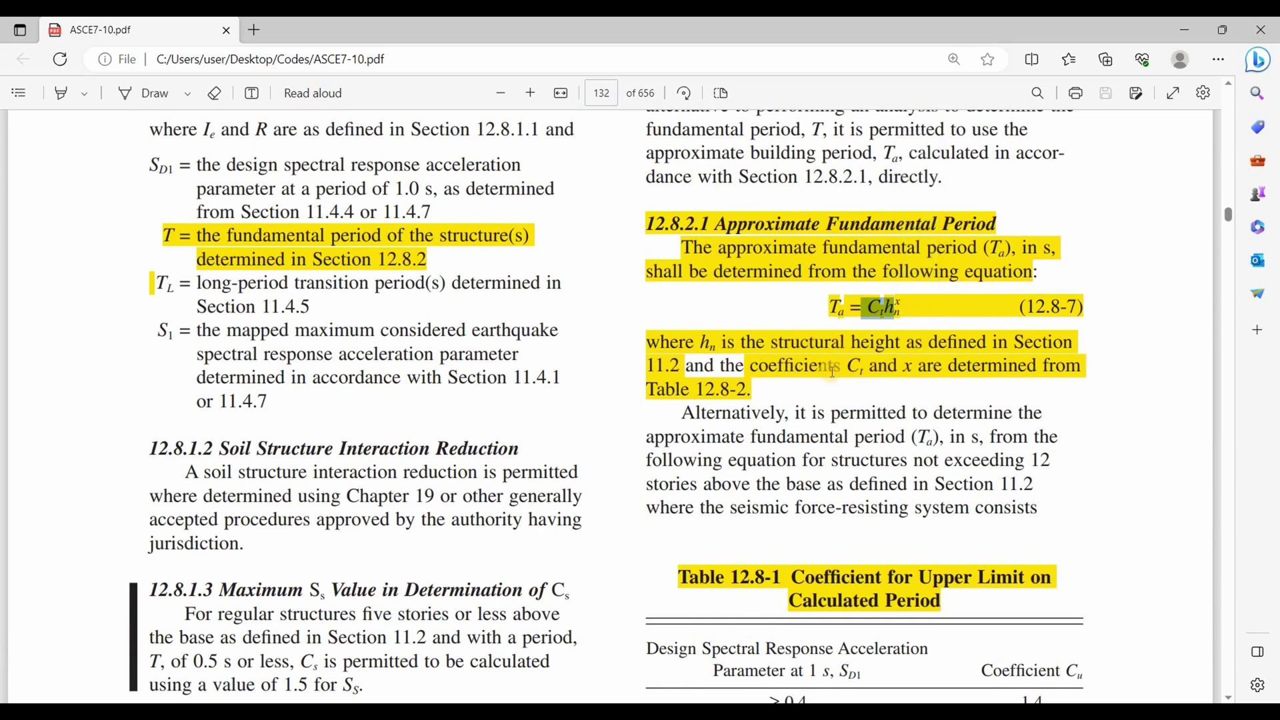
scroll(832, 372, "down", 8)
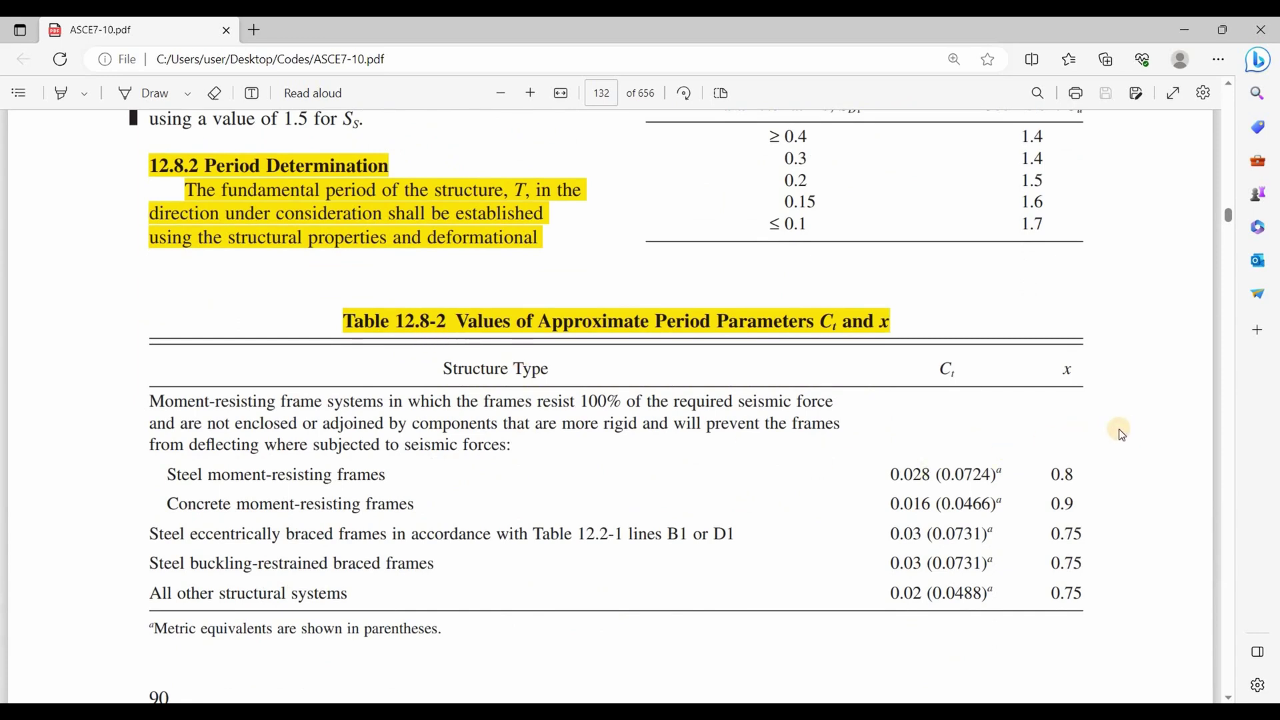
scroll(1002, 437, "up", 8)
scroll(930, 252, "up", 3)
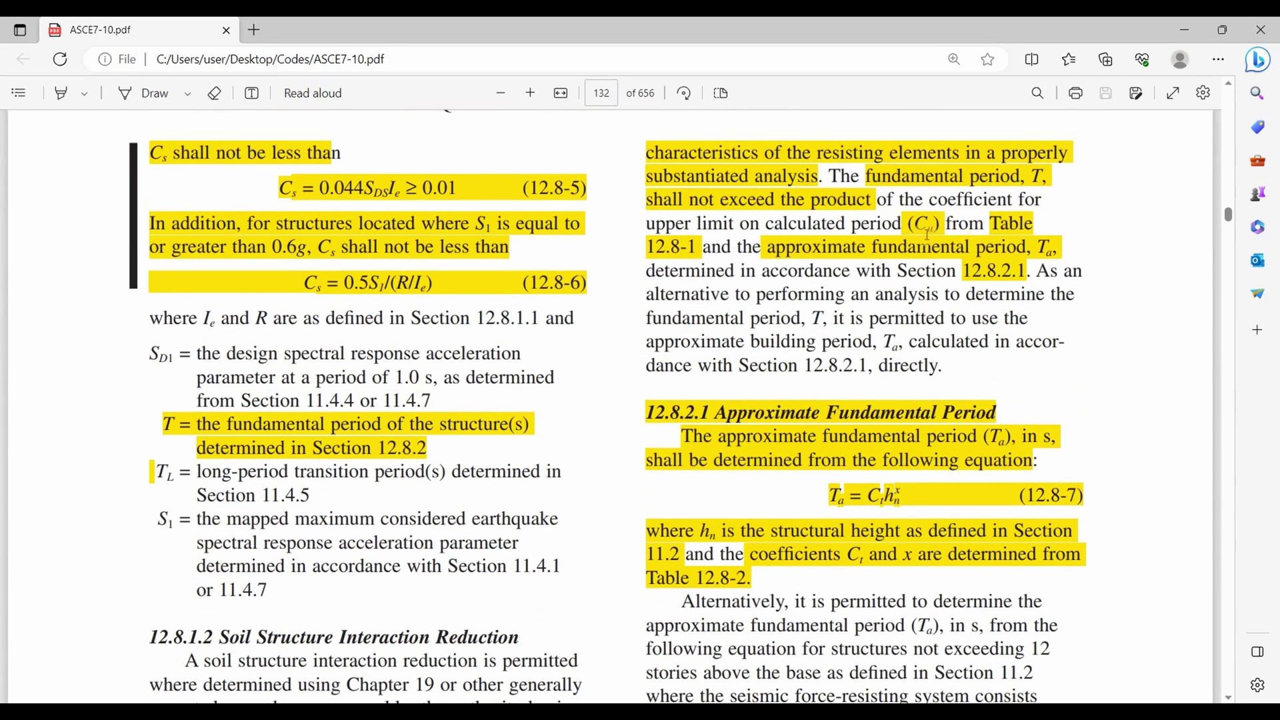
scroll(1028, 367, "down", 7)
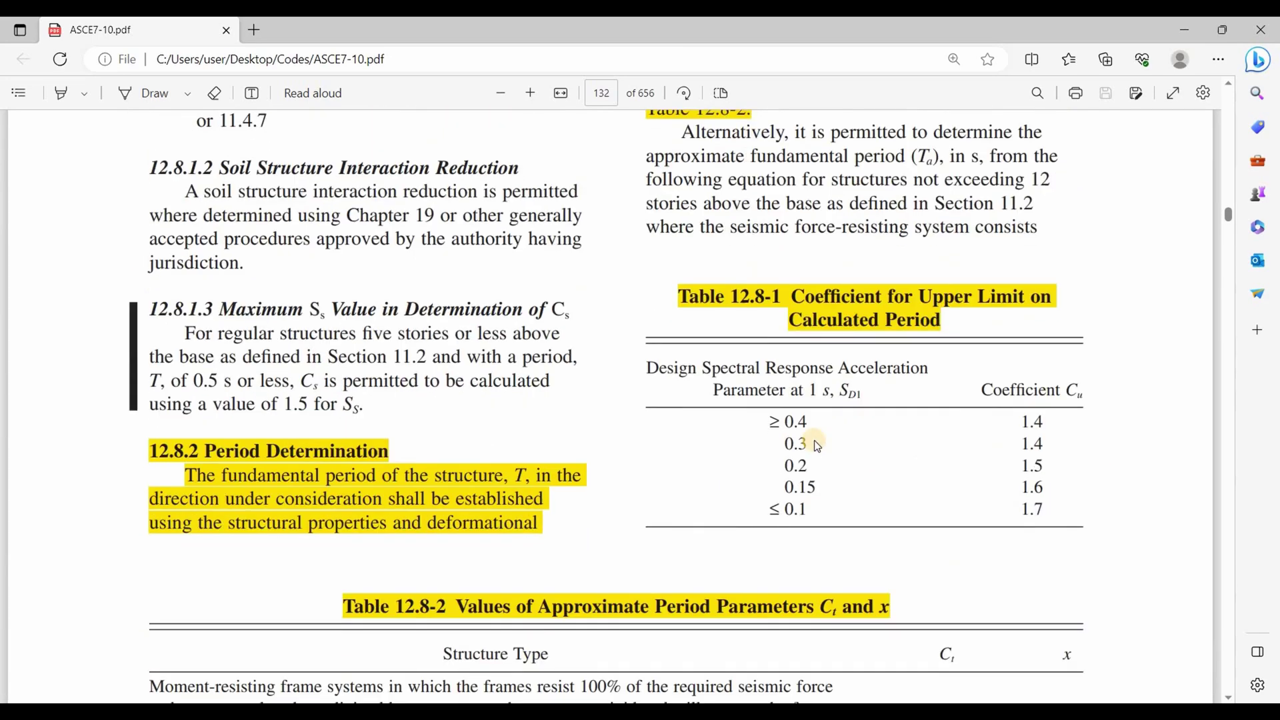
scroll(940, 412, "down", 1)
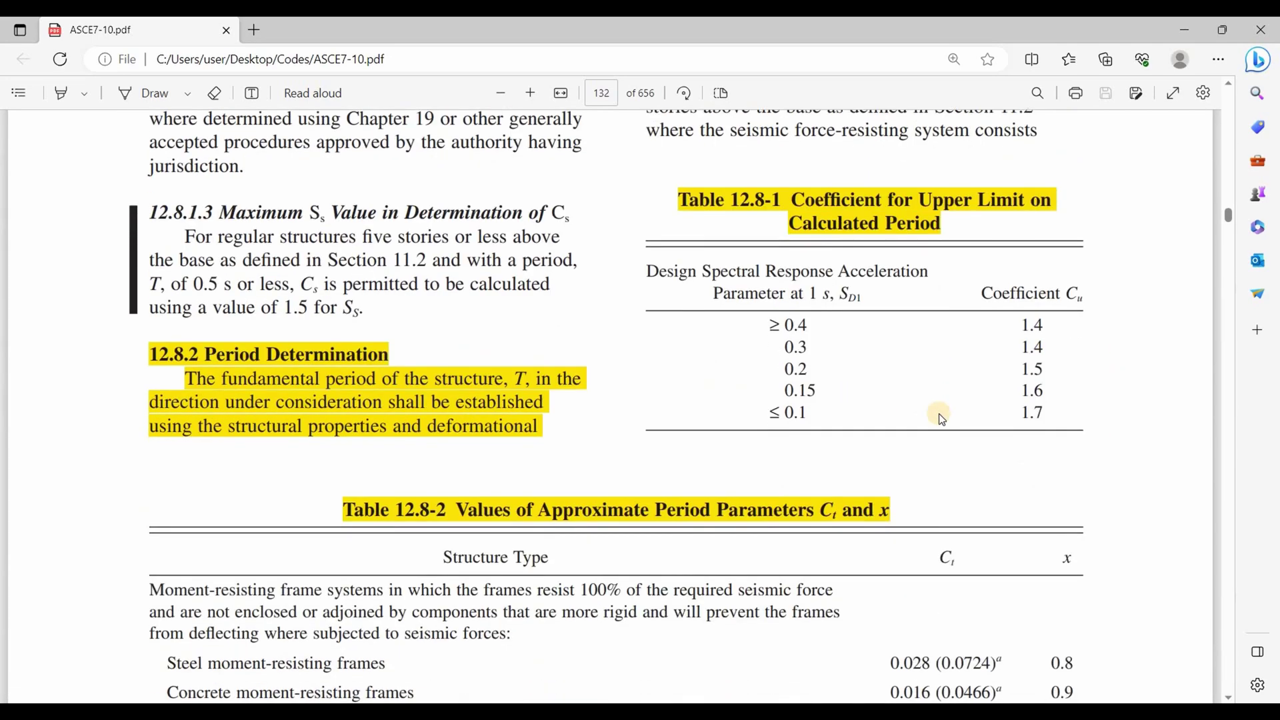
Return to the definition of the response modification factor R and go to Table 12.2-1 on PDF page 115.
scroll(938, 413, "up", 16)
scroll(1002, 486, "up", 4)
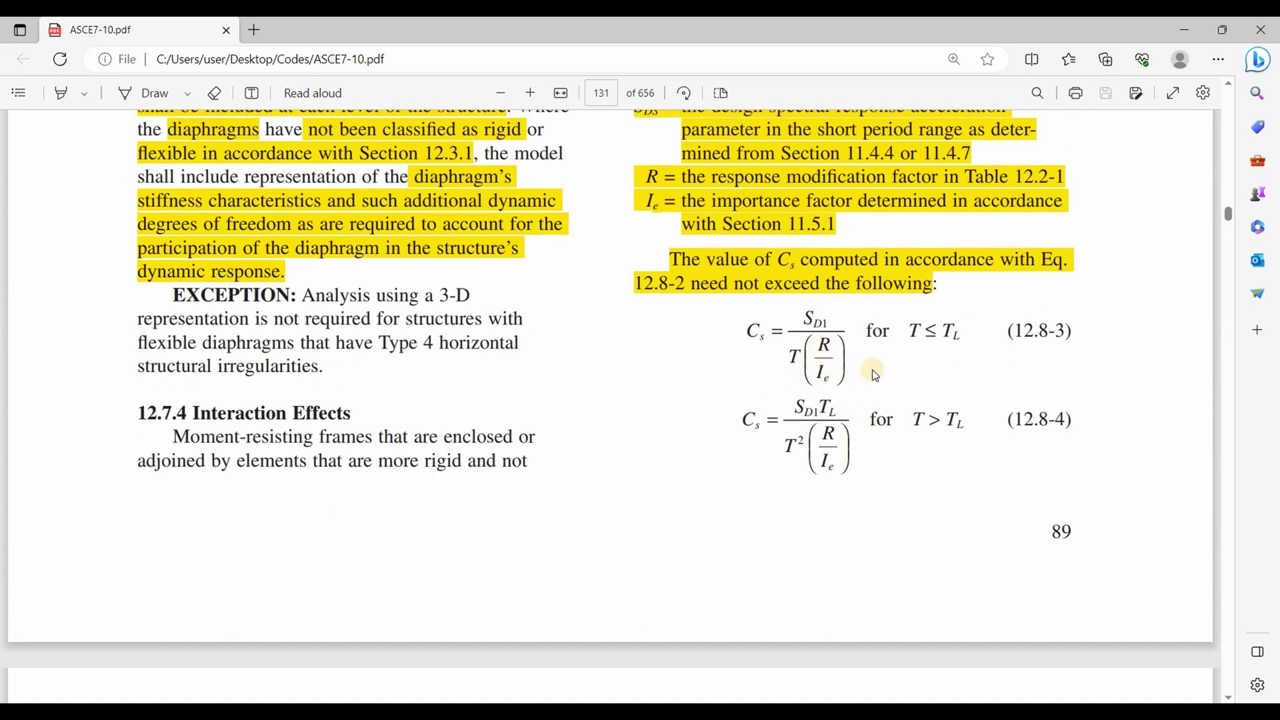
scroll(1020, 366, "up", 3)
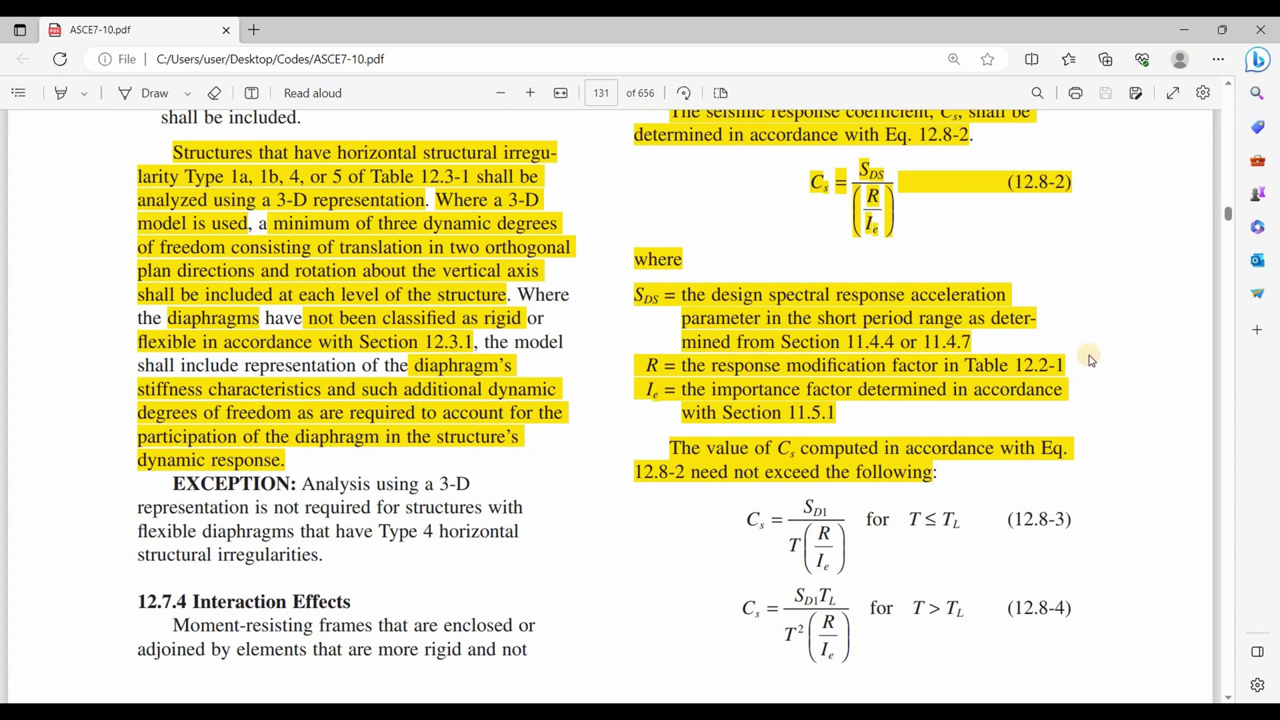
left_click_drag(1014, 365, 1087, 373)
left_click(593, 94)
type("115")
key("Return")
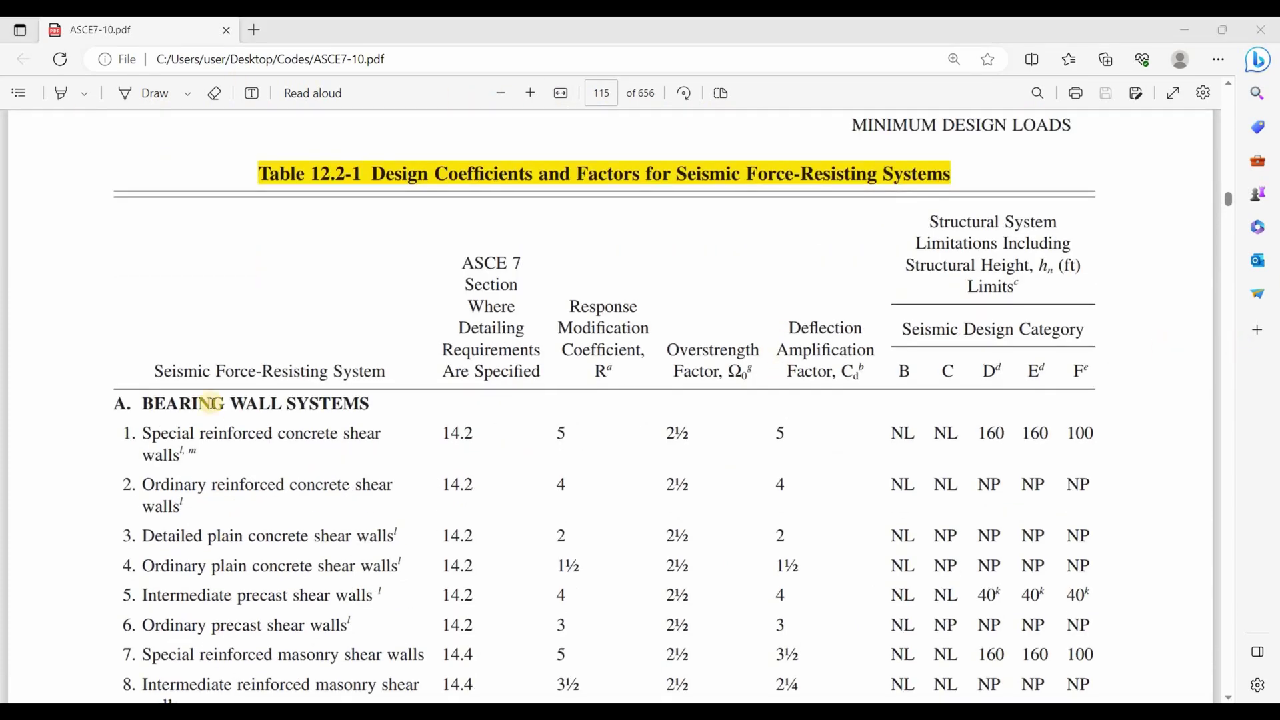
Examine the bearing wall systems category in Table 12.2-1 and compare it with the ETABS building model.
left_click_drag(154, 371, 397, 440)
left_click(588, 564)
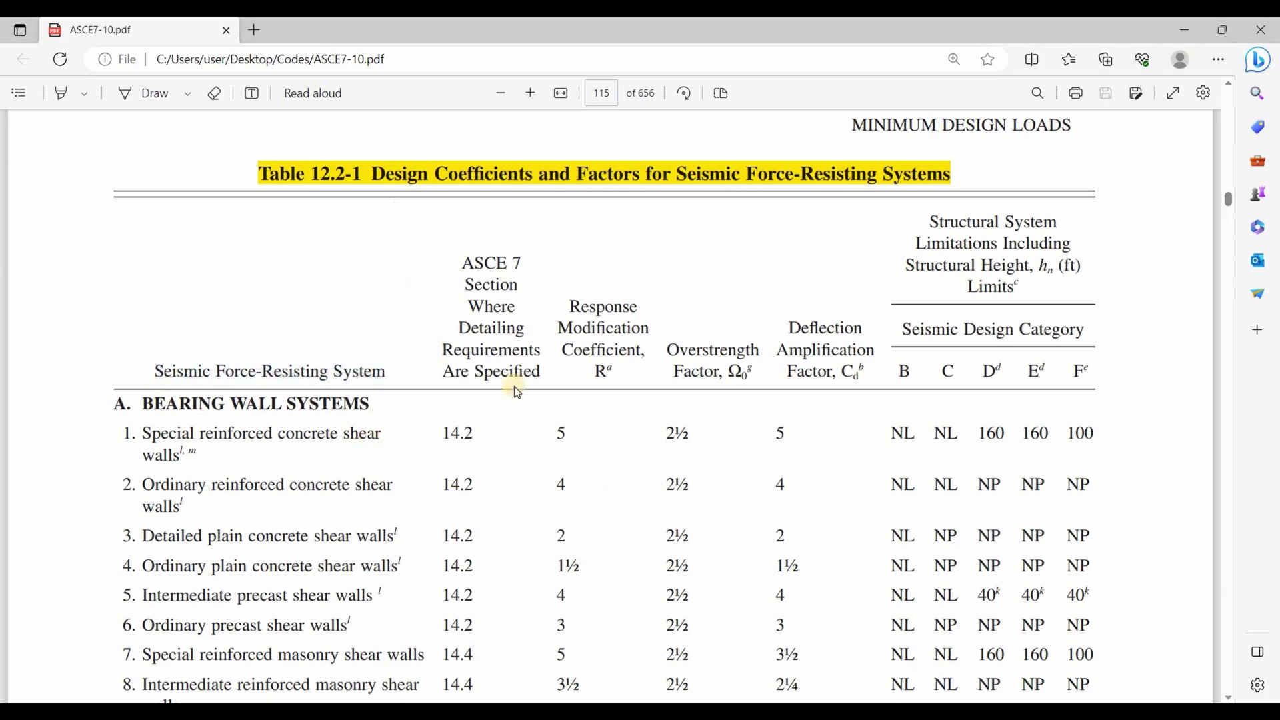
key("alt+Tab")
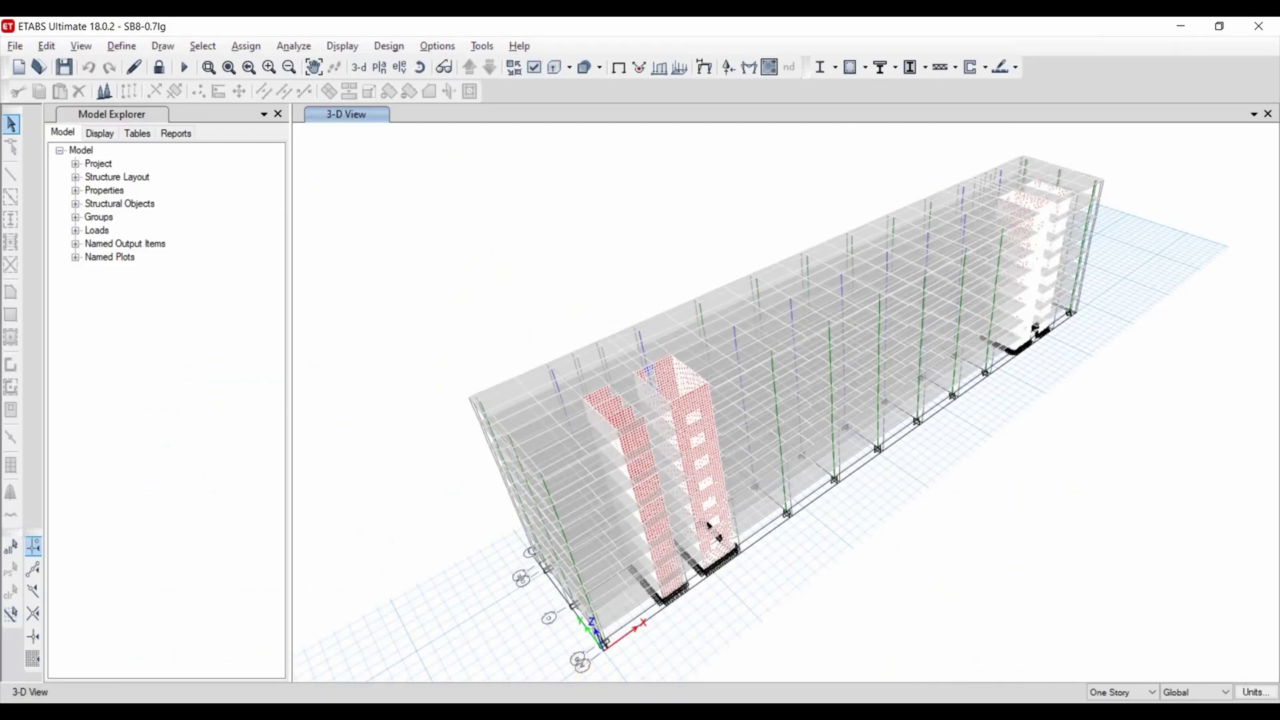
key("alt+Tab")
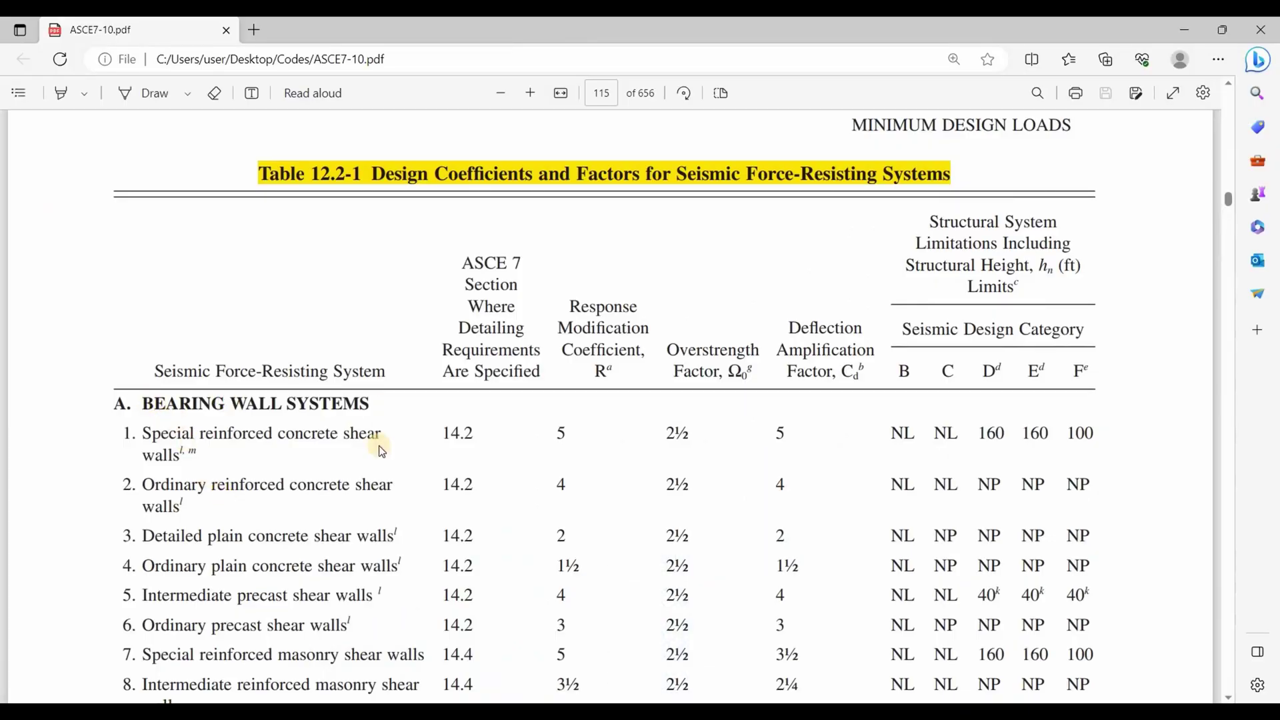
left_click_drag(388, 405, 301, 466)
left_click(292, 462)
Examine the building frame systems and the next system category in Table 12.2-1.
scroll(292, 462, "down", 15)
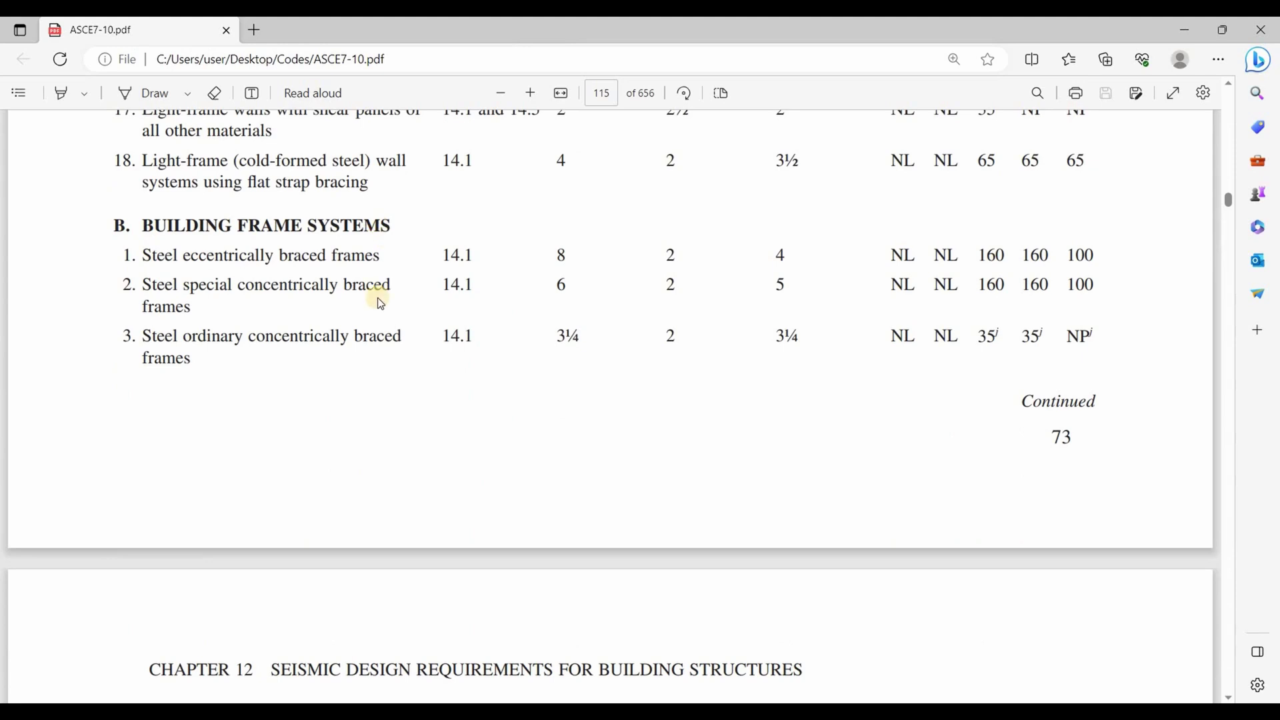
left_click_drag(391, 268, 344, 318)
scroll(346, 324, "down", 8)
scroll(346, 323, "down", 15)
left_click_drag(148, 268, 249, 288)
left_click(248, 289)
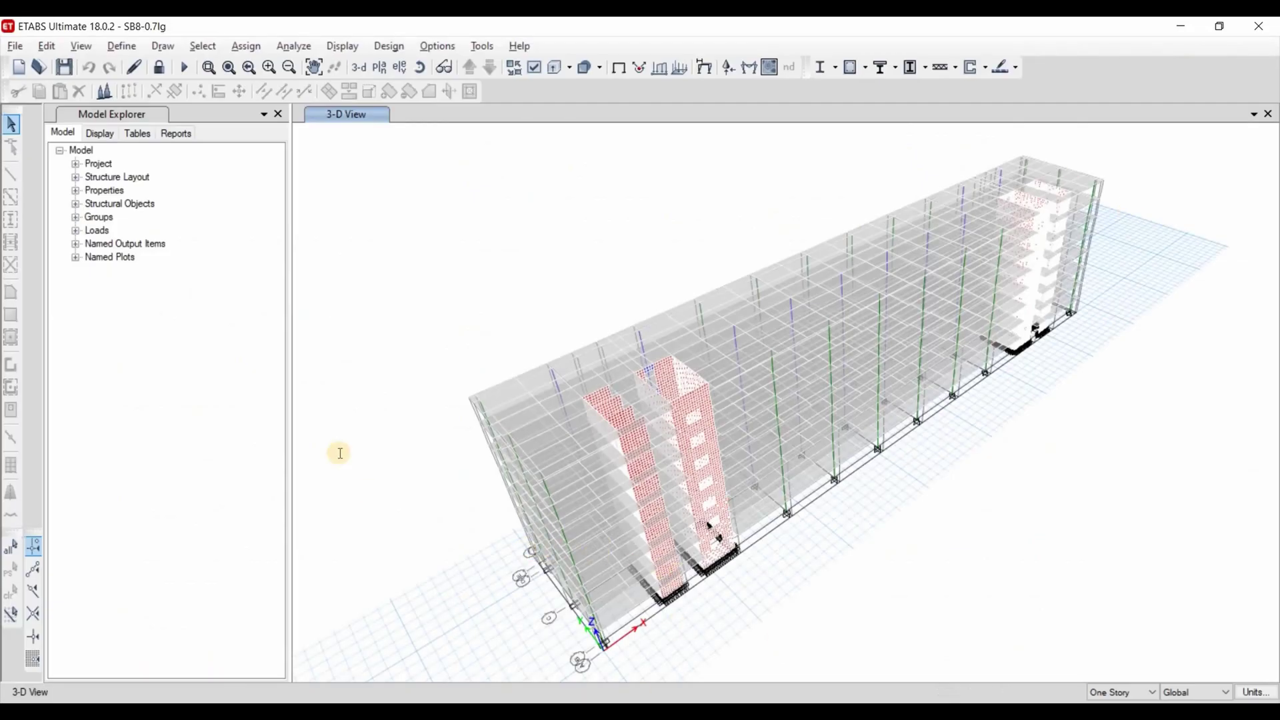
Return from the ETABS model to Table 12.2-1 and read category D, dual systems with special moment frames.
key("alt+Tab")
scroll(340, 453, "down", 6)
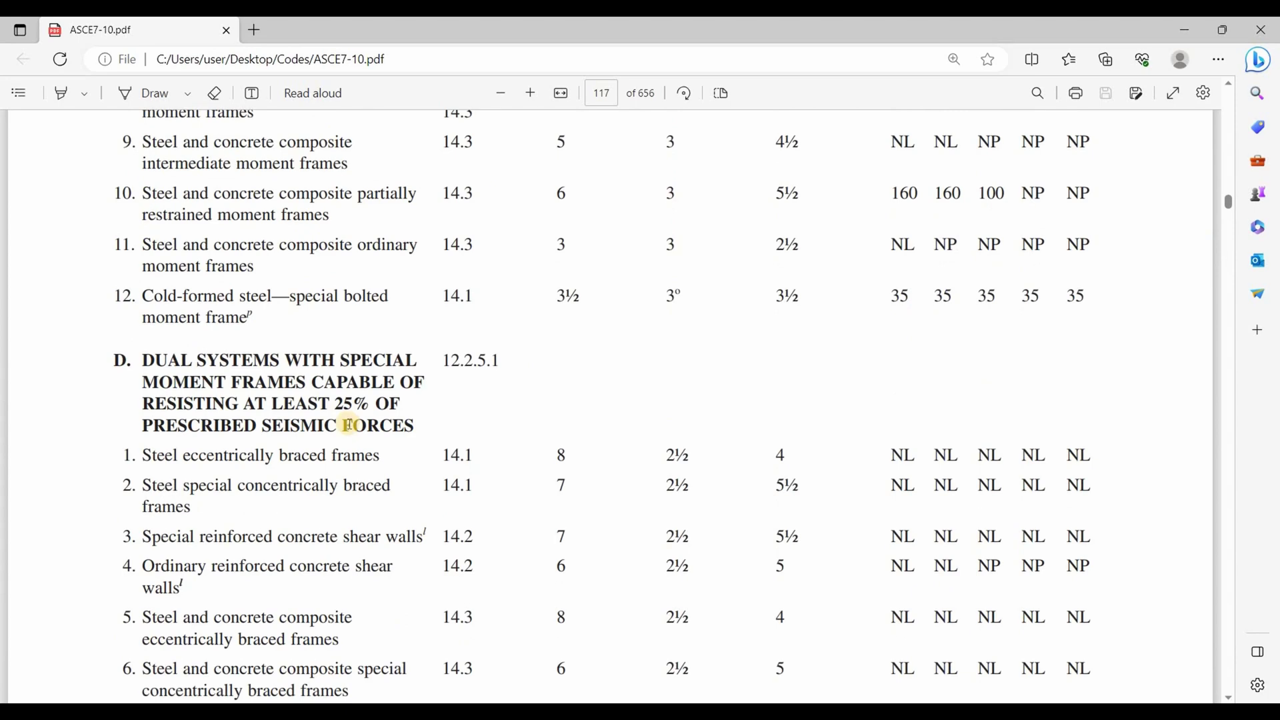
scroll(287, 386, "down", 2)
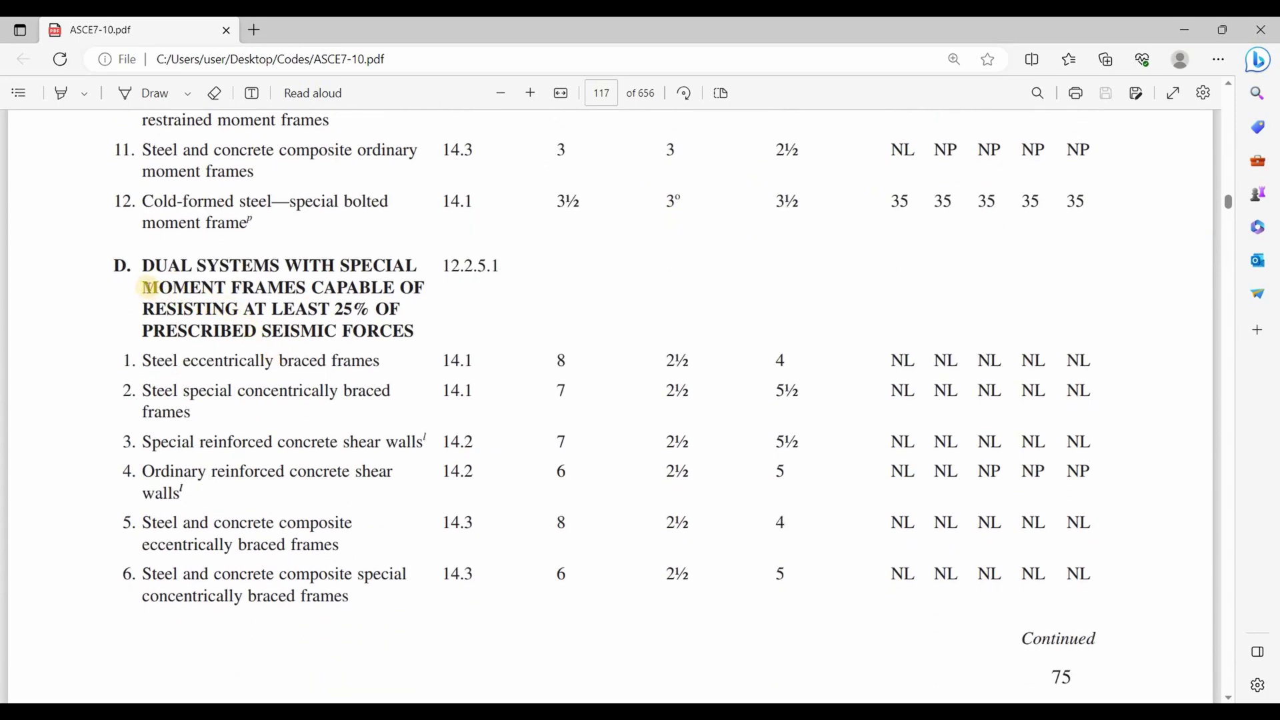
Mark the moment frames wording in category D and look through the remaining system categories of Table 12.2-1.
left_click_drag(142, 287, 304, 287)
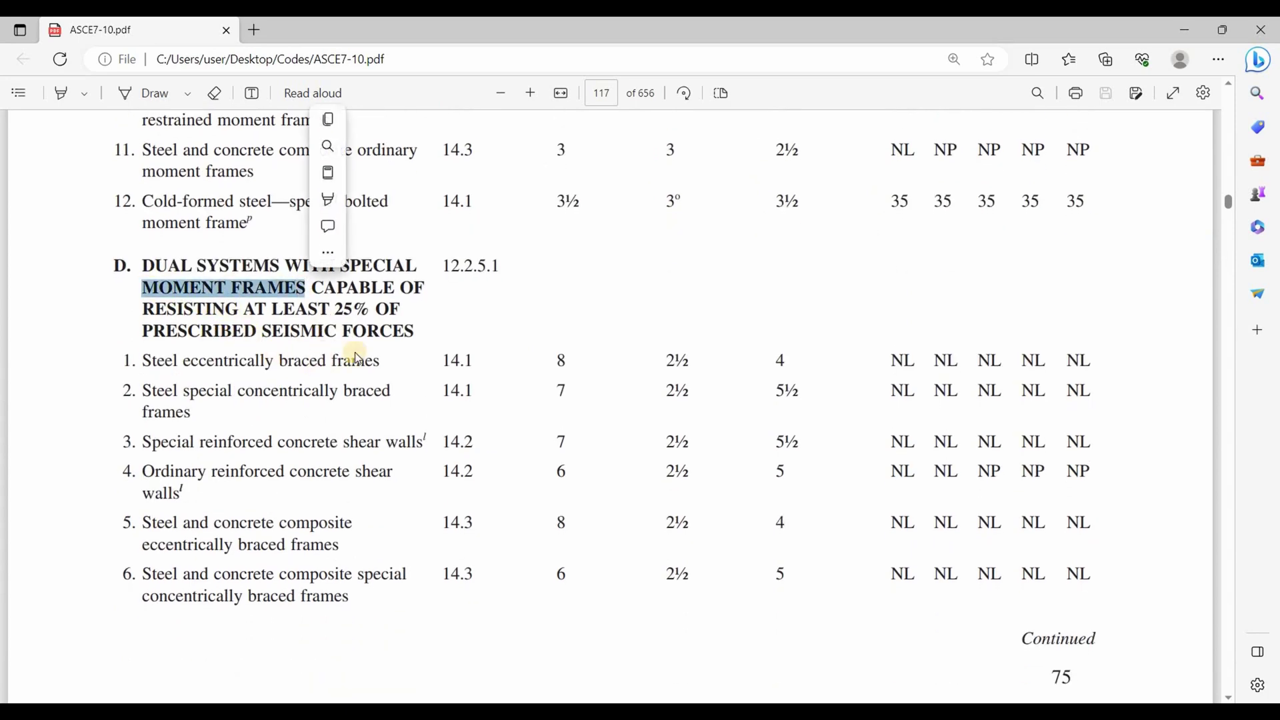
left_click(320, 409)
scroll(320, 409, "down", 10)
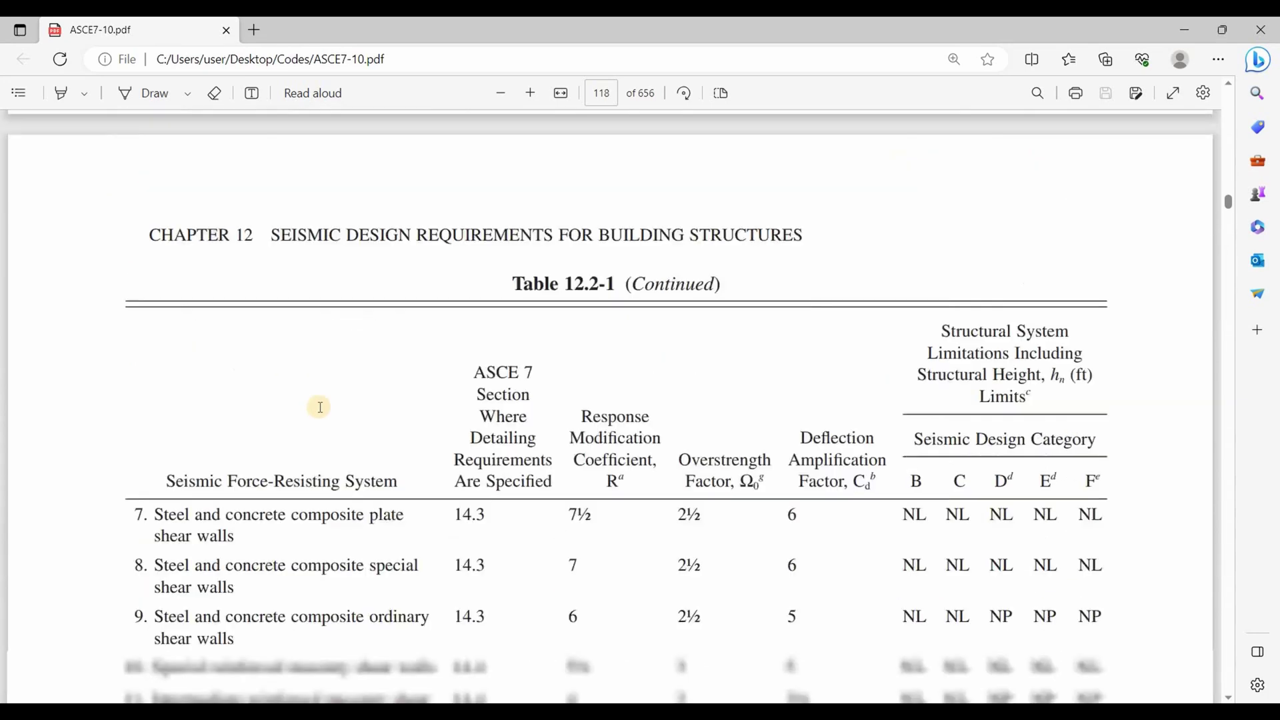
scroll(377, 385, "down", 15)
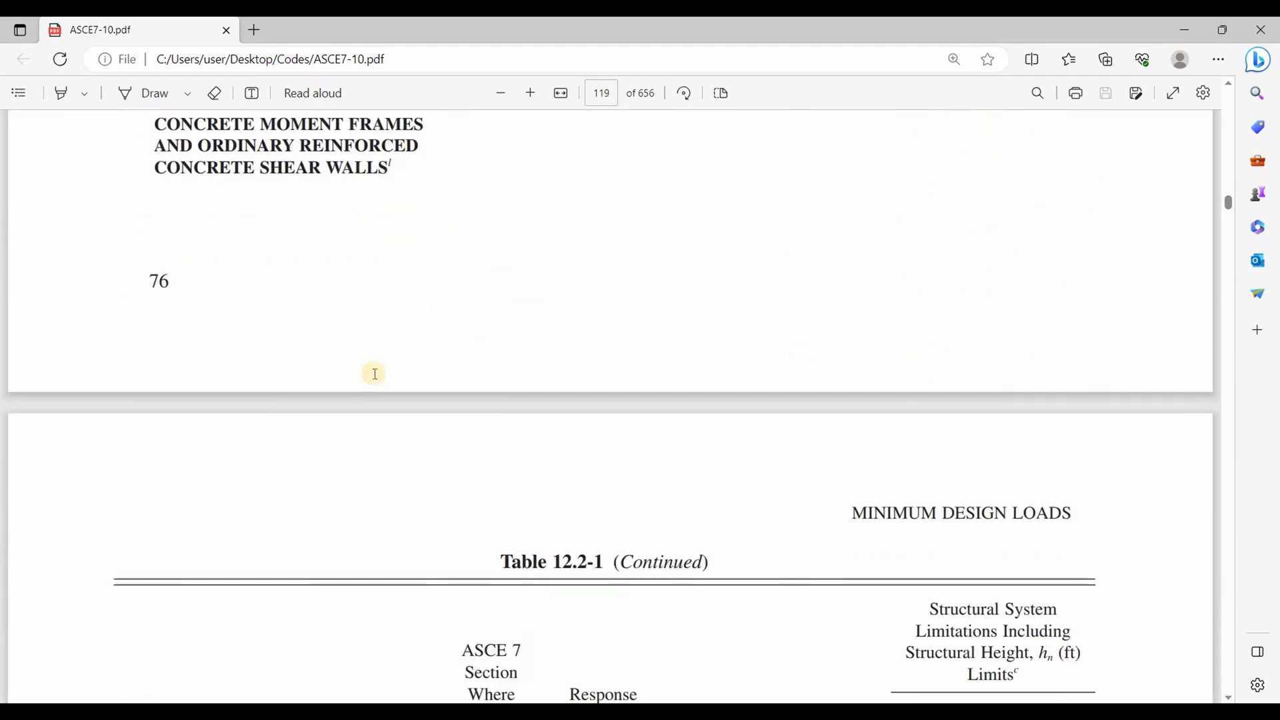
Return to category B, building frame systems, in Table 12.2-1 and read its entries through to the shear wall rows on PDF page 116.
scroll(389, 394, "up", 20)
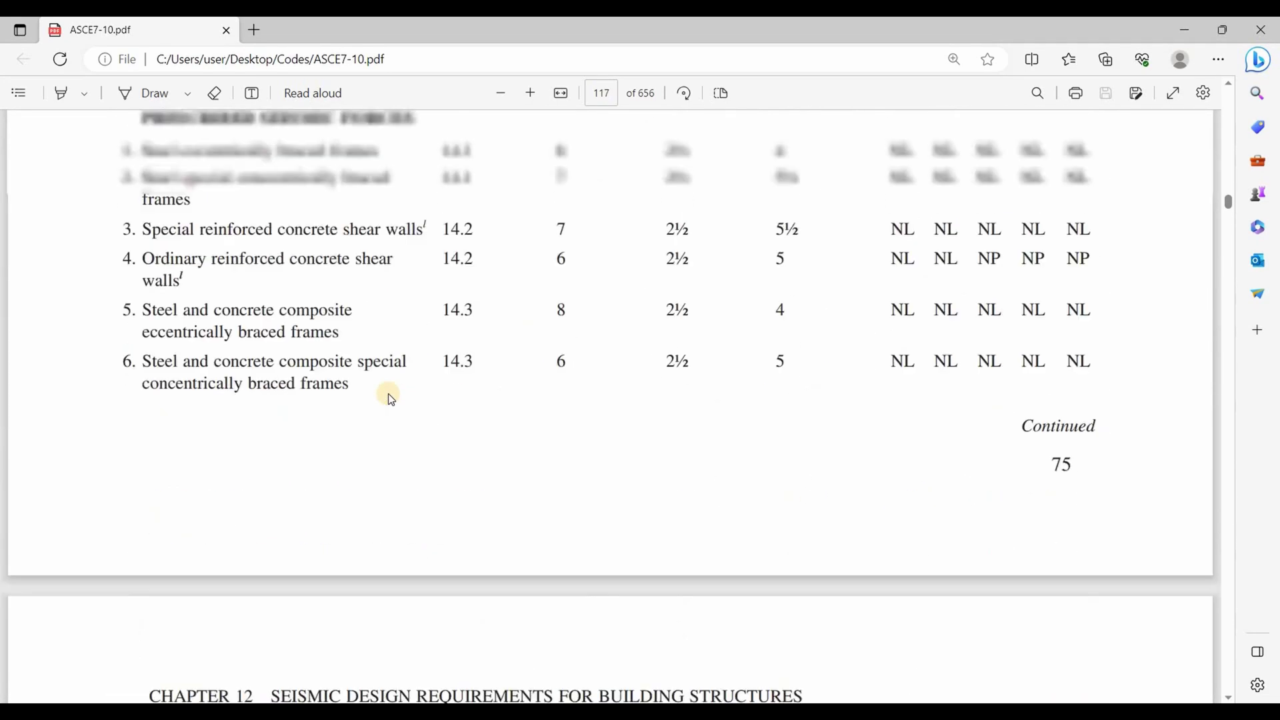
scroll(396, 390, "up", 15)
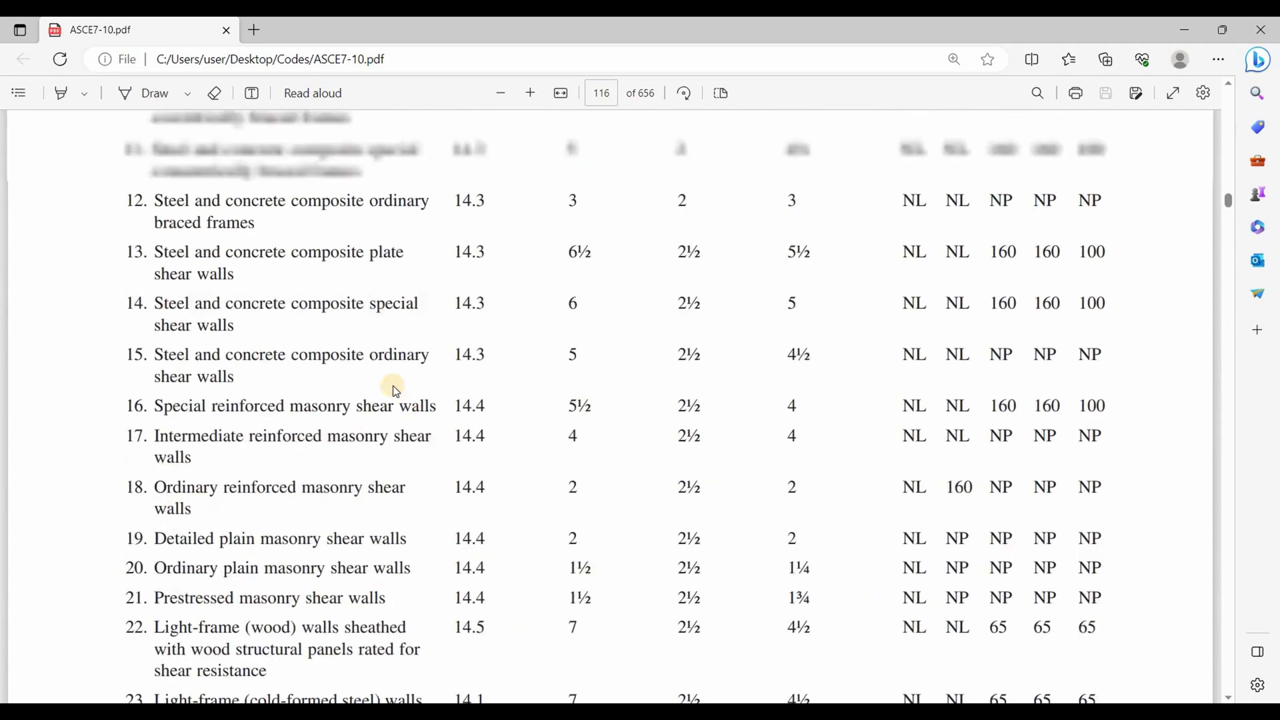
scroll(297, 375, "up", 5)
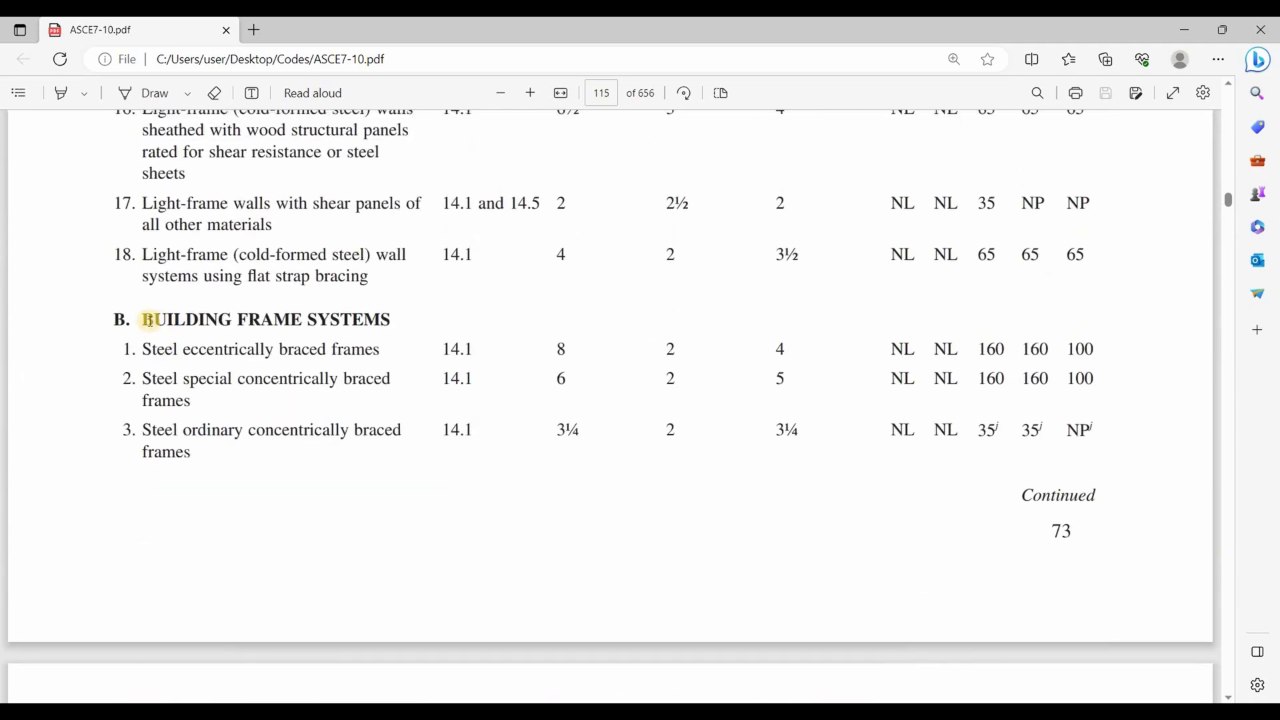
left_click_drag(142, 319, 380, 319)
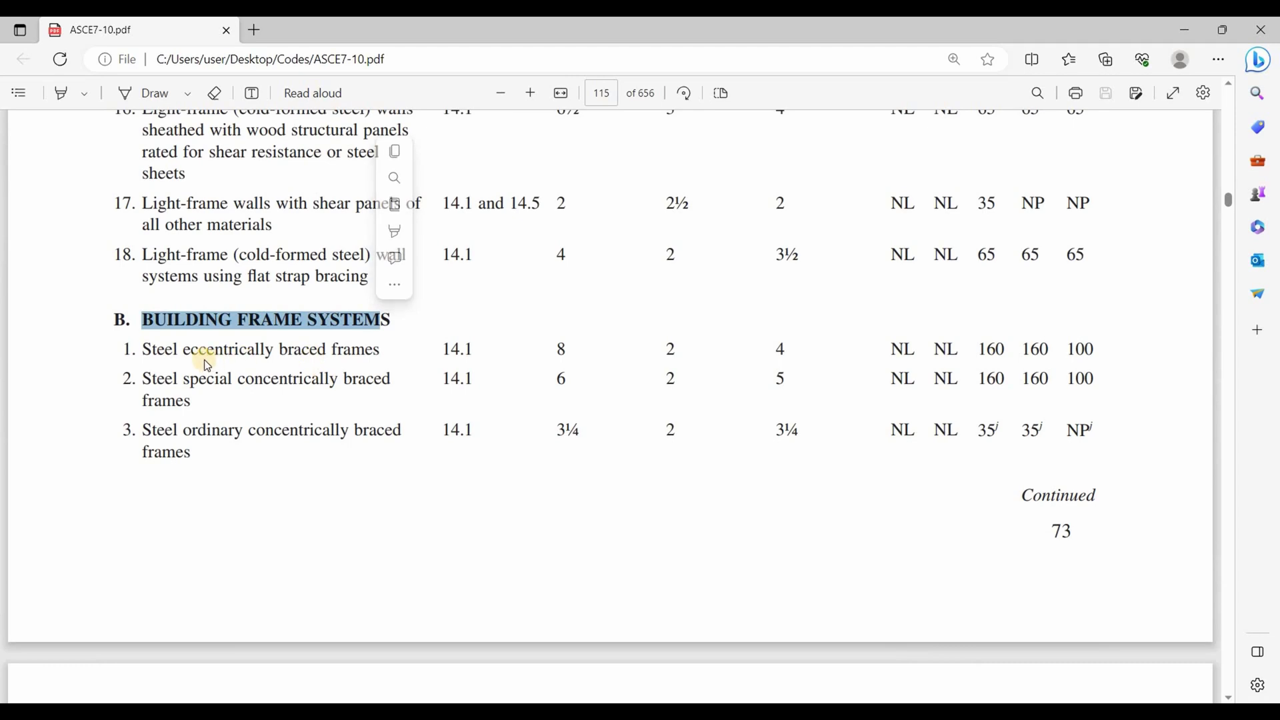
scroll(151, 269, "down", 1)
left_click_drag(142, 253, 244, 402)
scroll(303, 386, "down", 1)
scroll(302, 384, "down", 8)
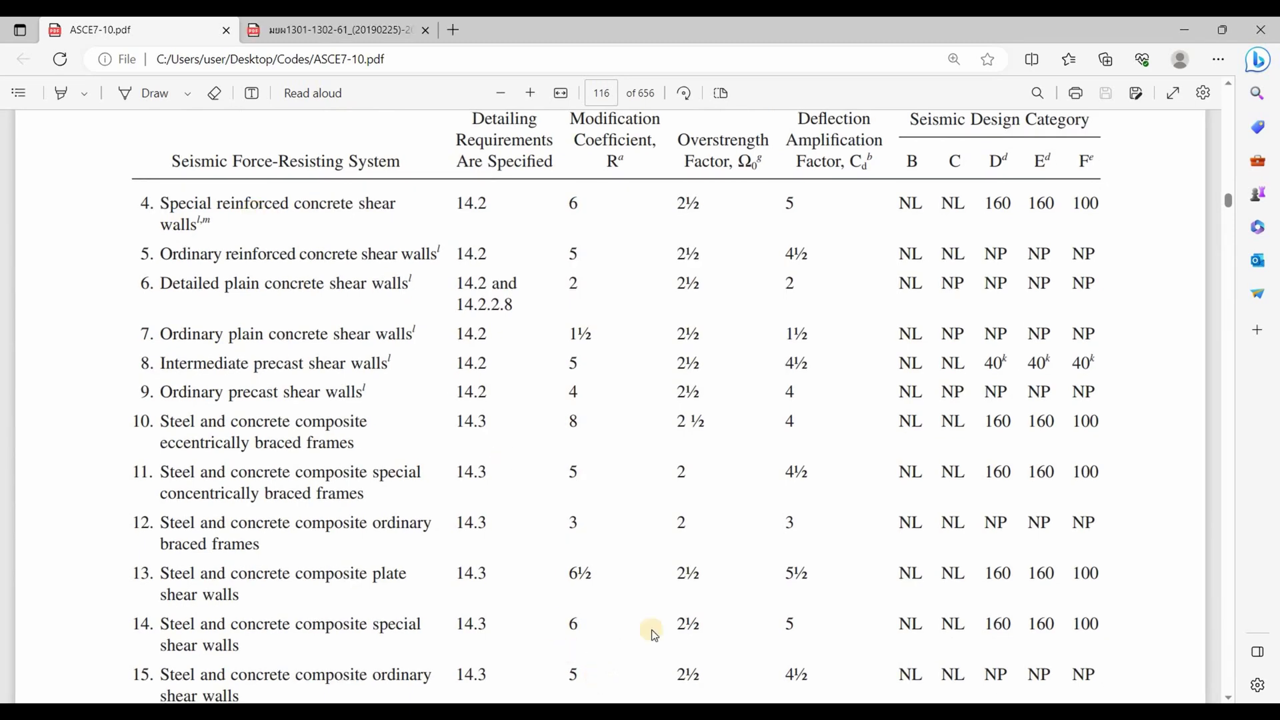
Check the ETABS model, then compare the special and ordinary reinforced concrete shear wall rows under building frame systems.
key("alt+Tab")
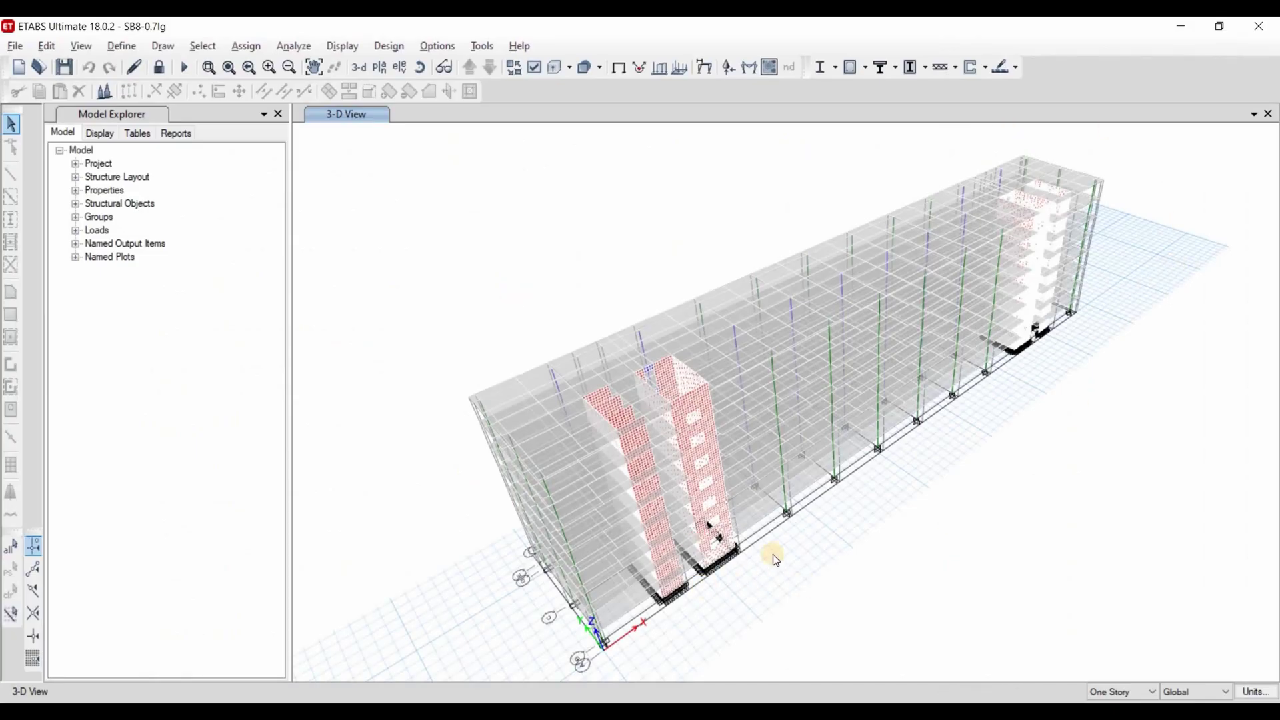
key("alt+Tab")
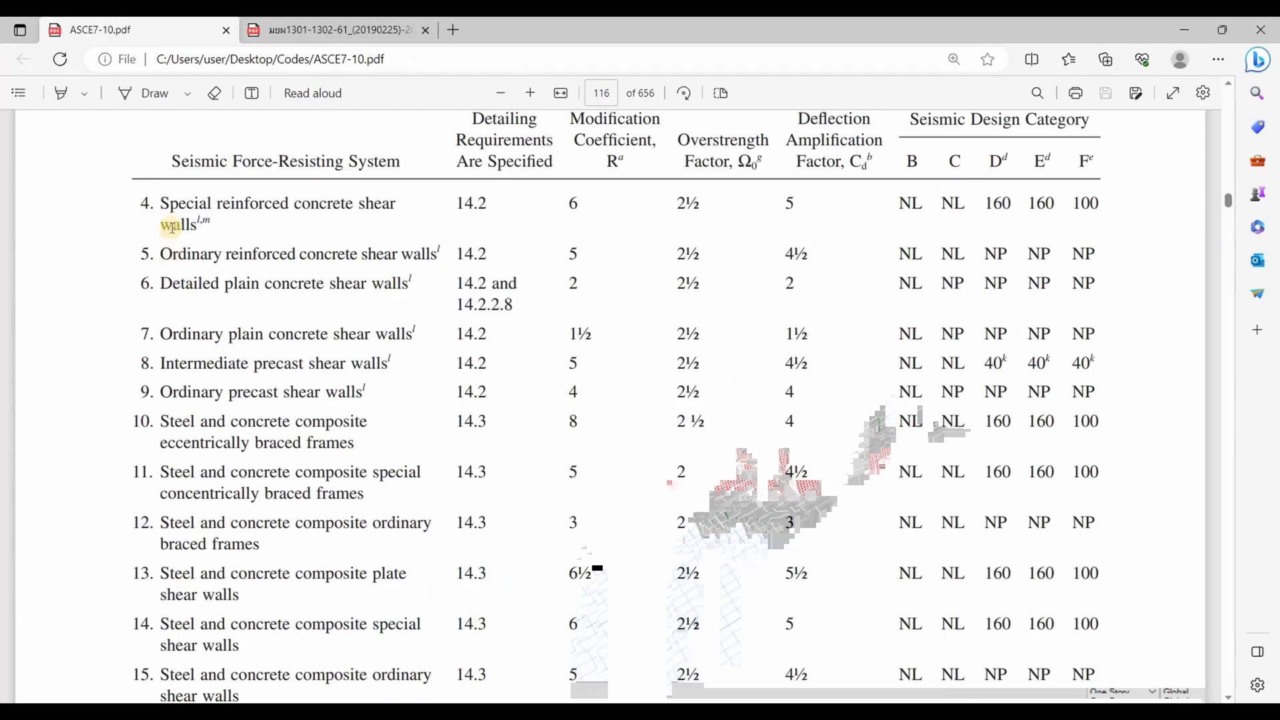
double_click(213, 205)
left_click_drag(224, 245, 371, 277)
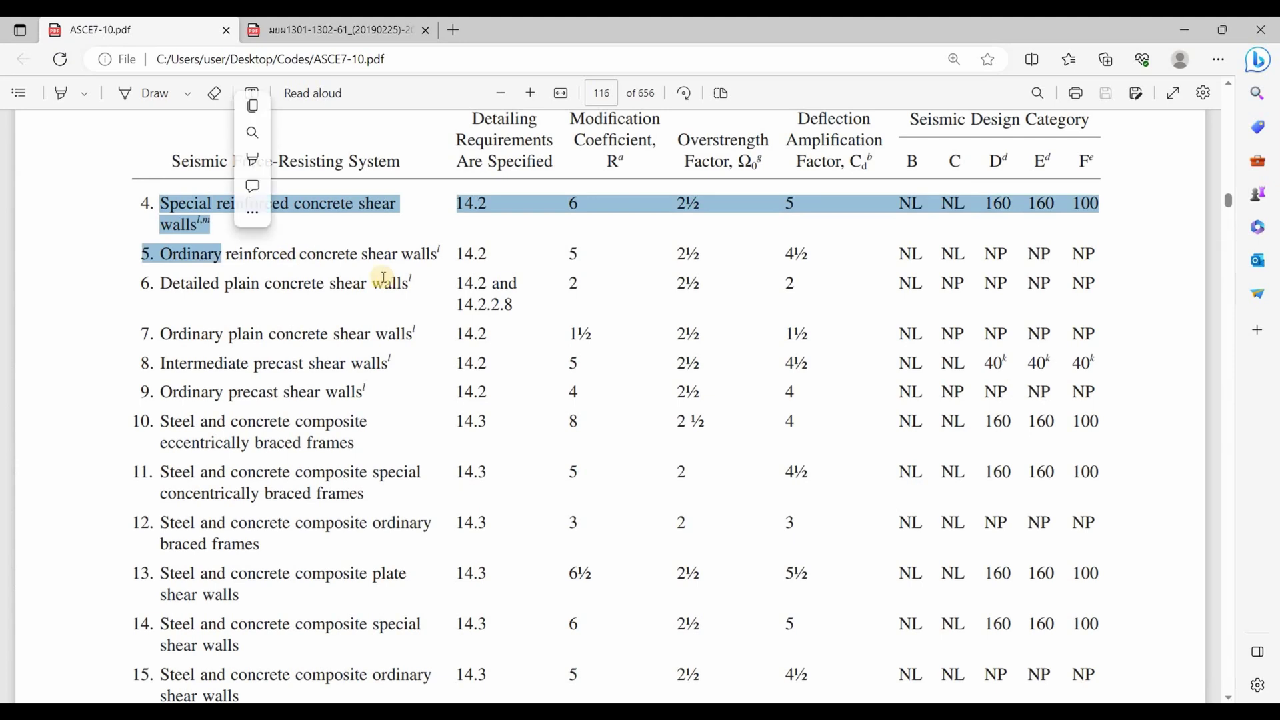
left_click(466, 283)
Read the structural system limitations by Seismic Design Category, marking the category D entry for ordinary reinforced concrete shear walls.
scroll(778, 295, "up", 3)
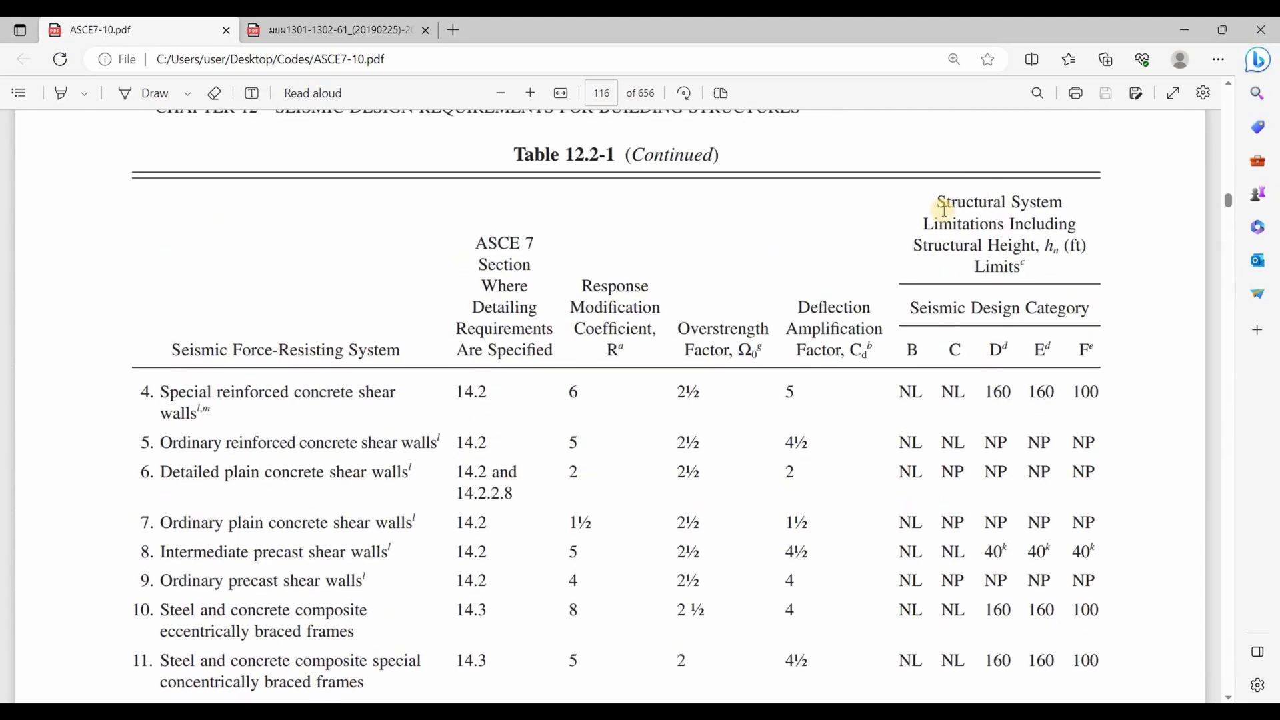
left_click_drag(941, 204, 1093, 316)
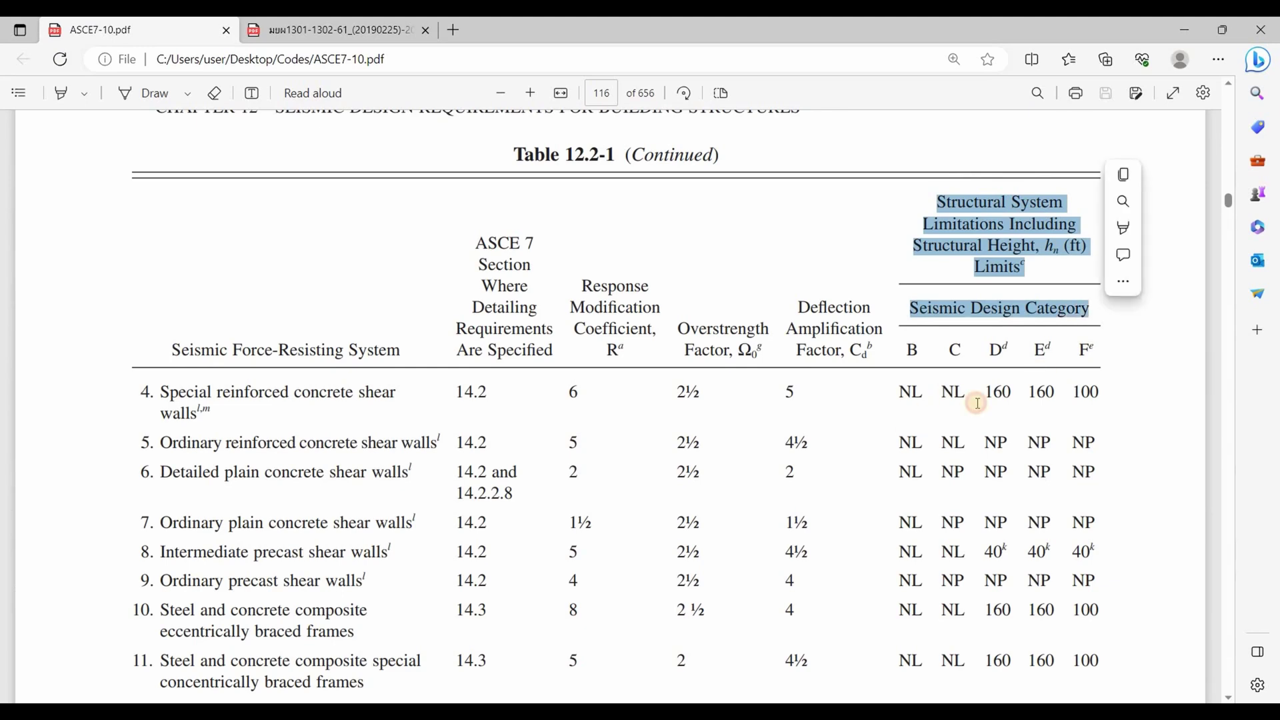
left_click_drag(977, 420, 1007, 444)
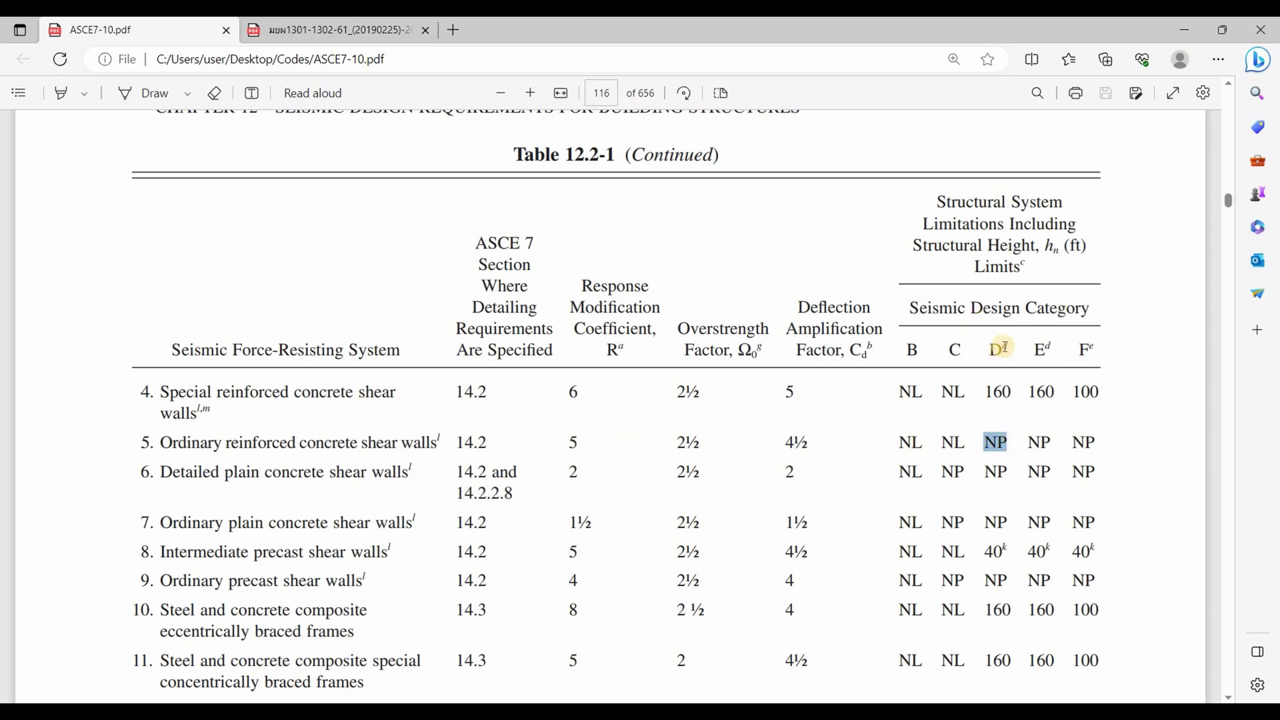
Switch to the Thai code PDF มยผ.1301-1302-61 and read the Ordinary Reinforced Concrete Shear Wall row under Building Frame System in Table 2.3-1.
left_click(406, 205)
left_click(332, 30)
scroll(767, 407, "down", 6)
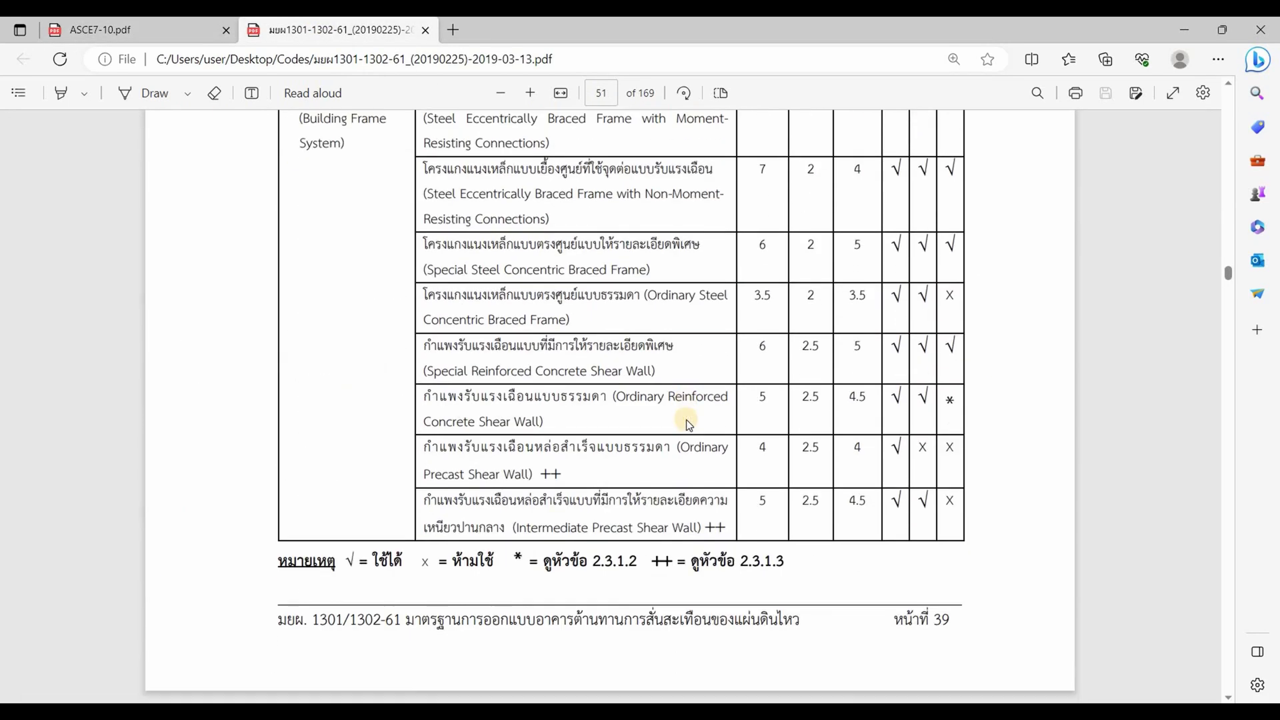
scroll(686, 420, "up", 1)
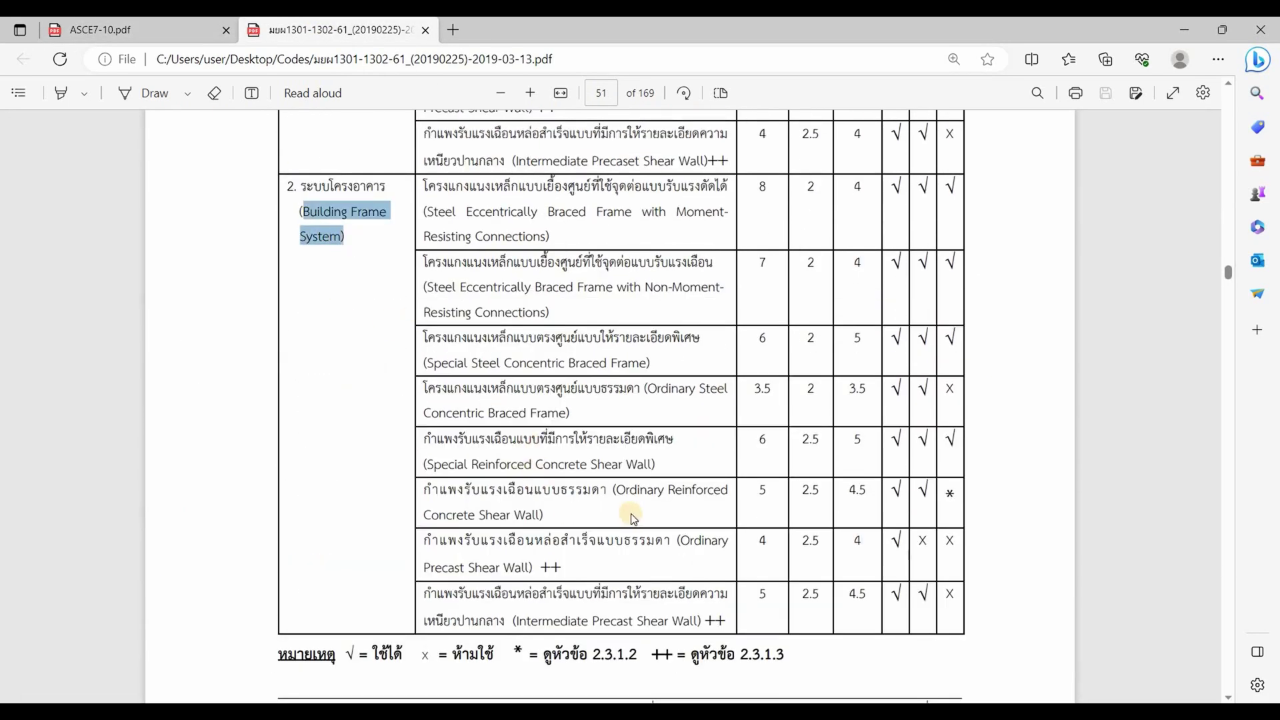
left_click_drag(617, 491, 906, 508)
left_click(907, 507)
Check the seismic design category columns of Table 2.3-1 and look up the asterisk note for ordinary reinforced concrete shear walls.
scroll(906, 422, "up", 7)
left_click_drag(899, 343, 910, 432)
left_click(955, 429)
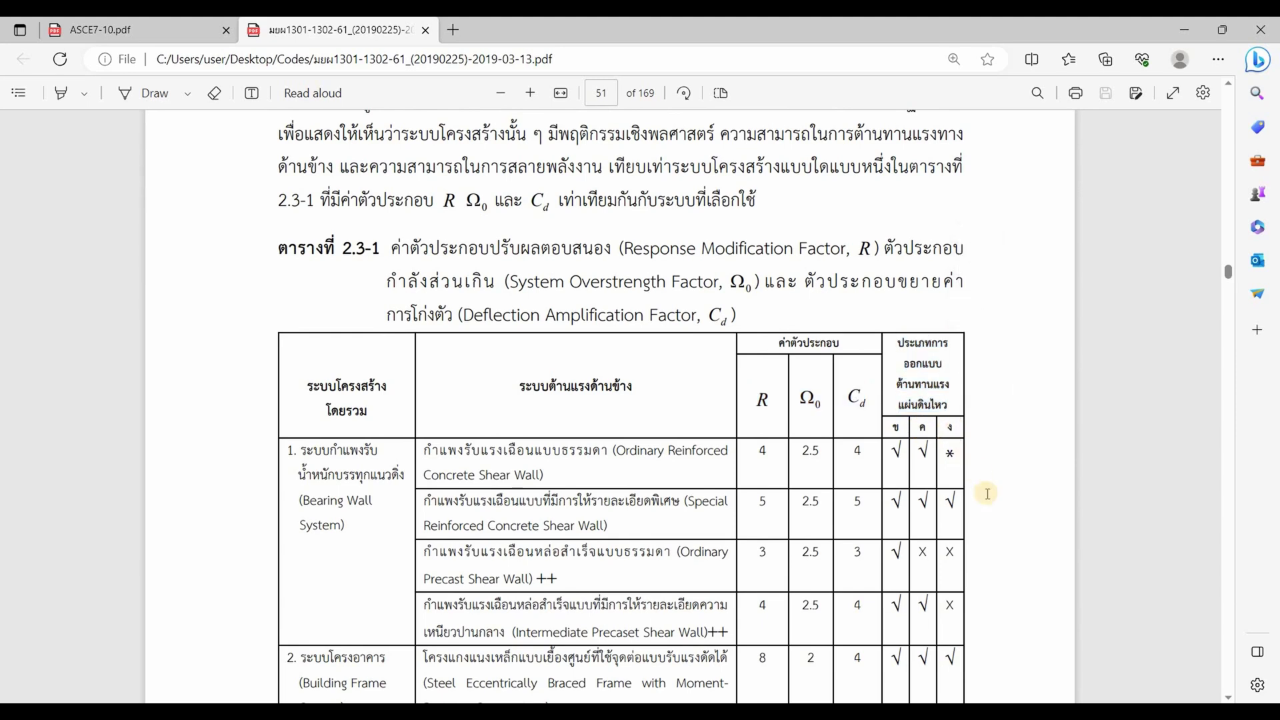
scroll(967, 474, "down", 8)
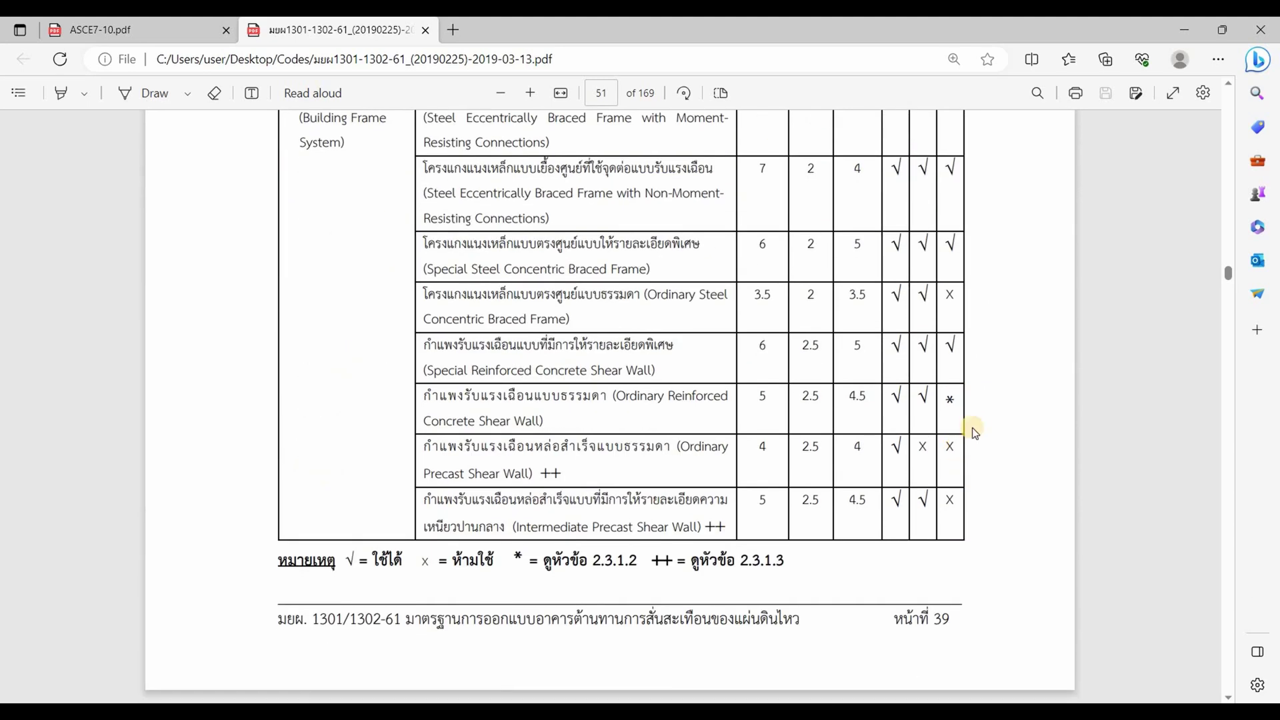
double_click(950, 400)
left_click_drag(540, 566, 623, 578)
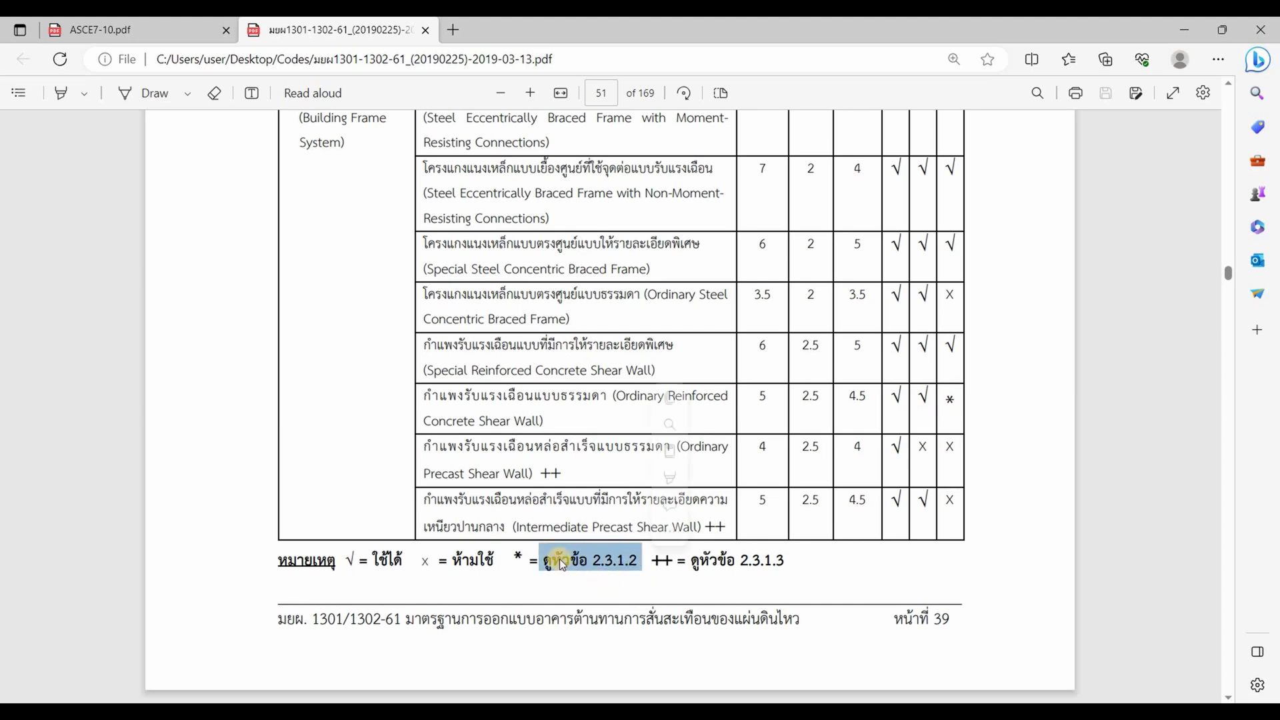
Go to section 2.3.1.2 on PDF page 53 and translate its paragraph from Thai to English in Google Translate.
scroll(560, 558, "down", 1)
scroll(561, 558, "down", 12)
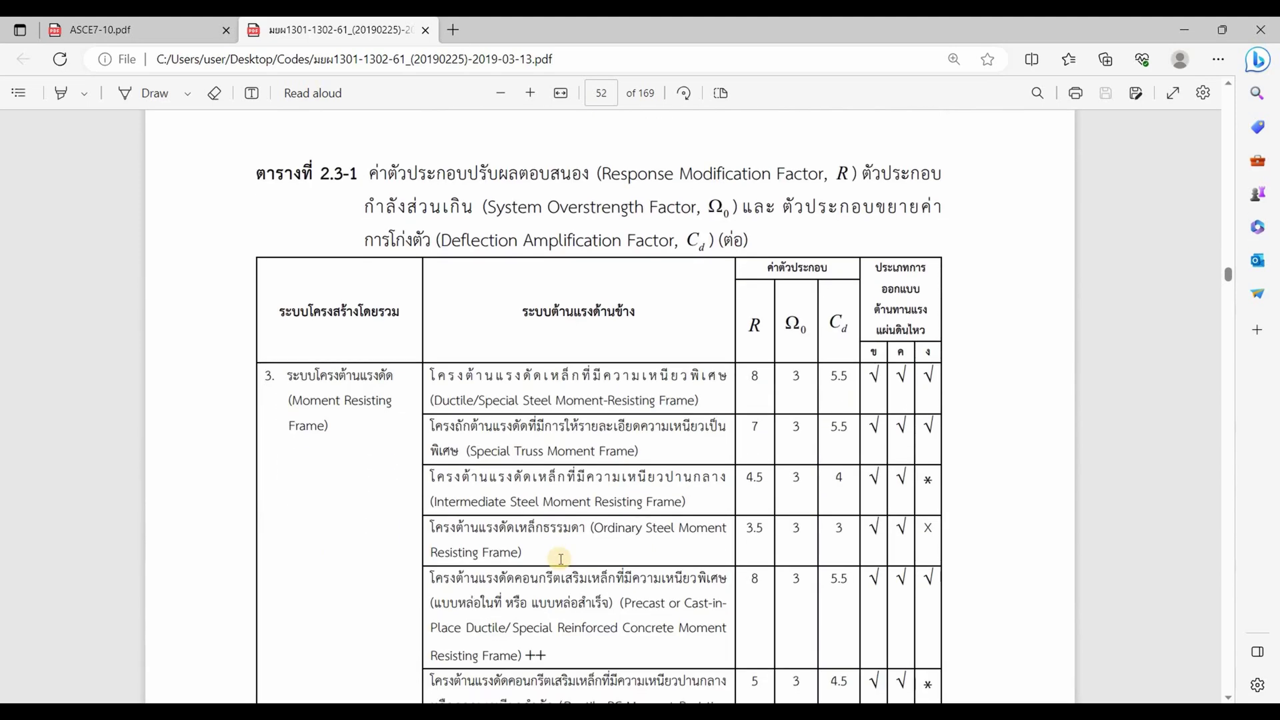
scroll(560, 558, "down", 8)
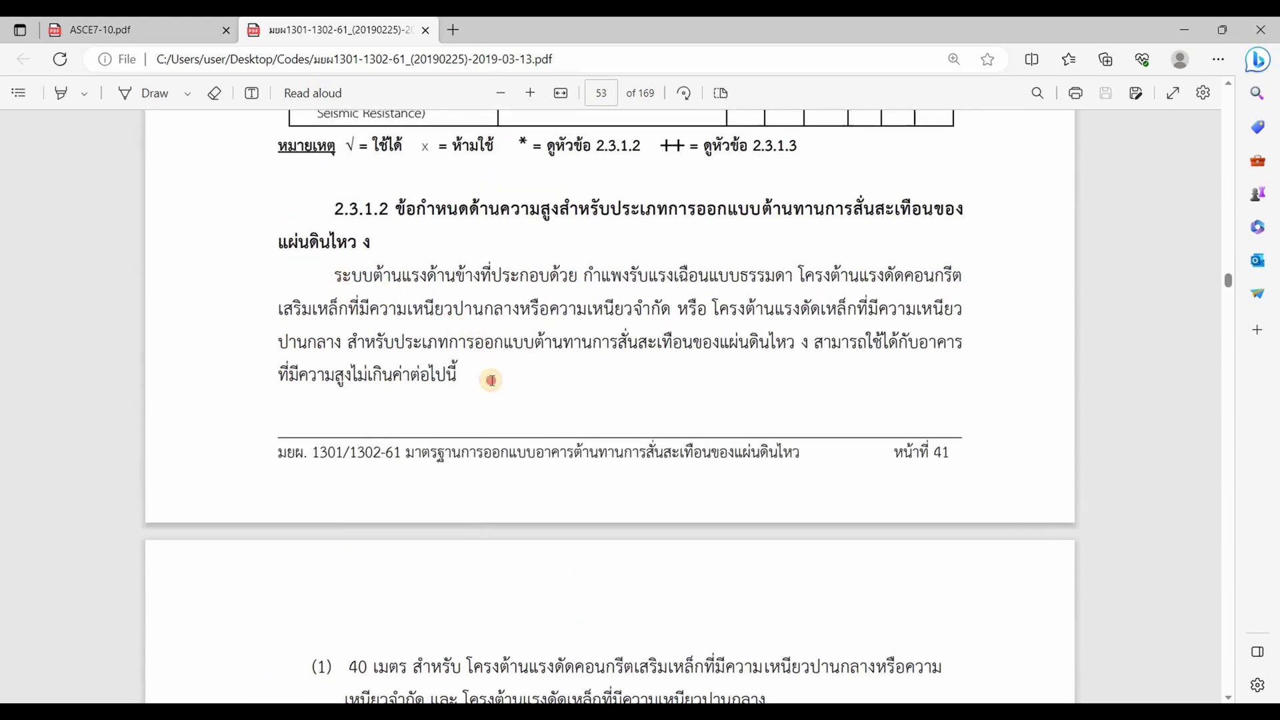
triple_click(465, 370)
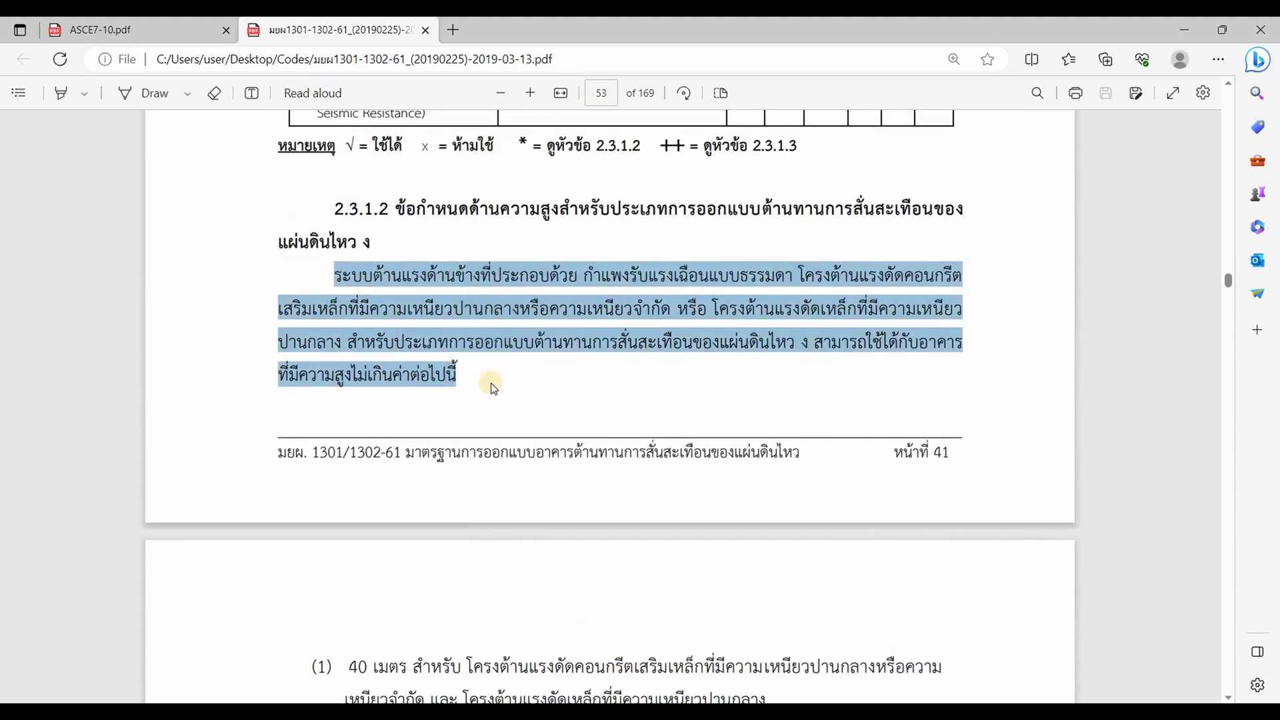
left_click(543, 711)
type("ระบบต้านแรงด้านข้างที่ประกอบด้วยก าแพงรับแรงเฉือนแบบธรรมดา โครงต้านแรงดัดคอนกรีตเสริมเหล็กที่มีความเหนียวปานกลางหรือความเหนียวจ ากัด หรือ โครงต้านแรงดัดเหล็กที่มีความเหนียวปานกลาง ส าหรับประเภทการออกแบบต้านทานการสั่นสะเทือนของแผ่นดินไหว ง สามารถใช้ได้กับอาคาร ที่มีความสูงไม่เกินค่าต่อไปน")
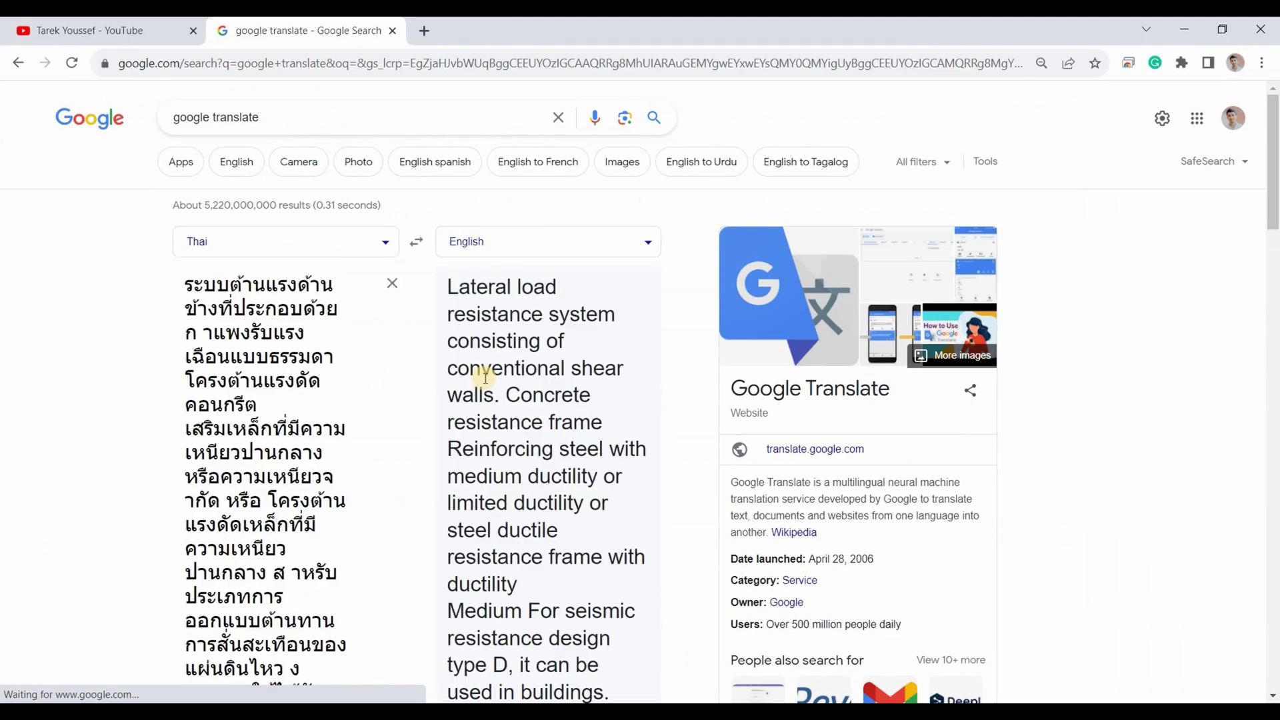
Read the English translation of the section 2.3.1.2 height requirement through to its end.
scroll(505, 366, "down", 3)
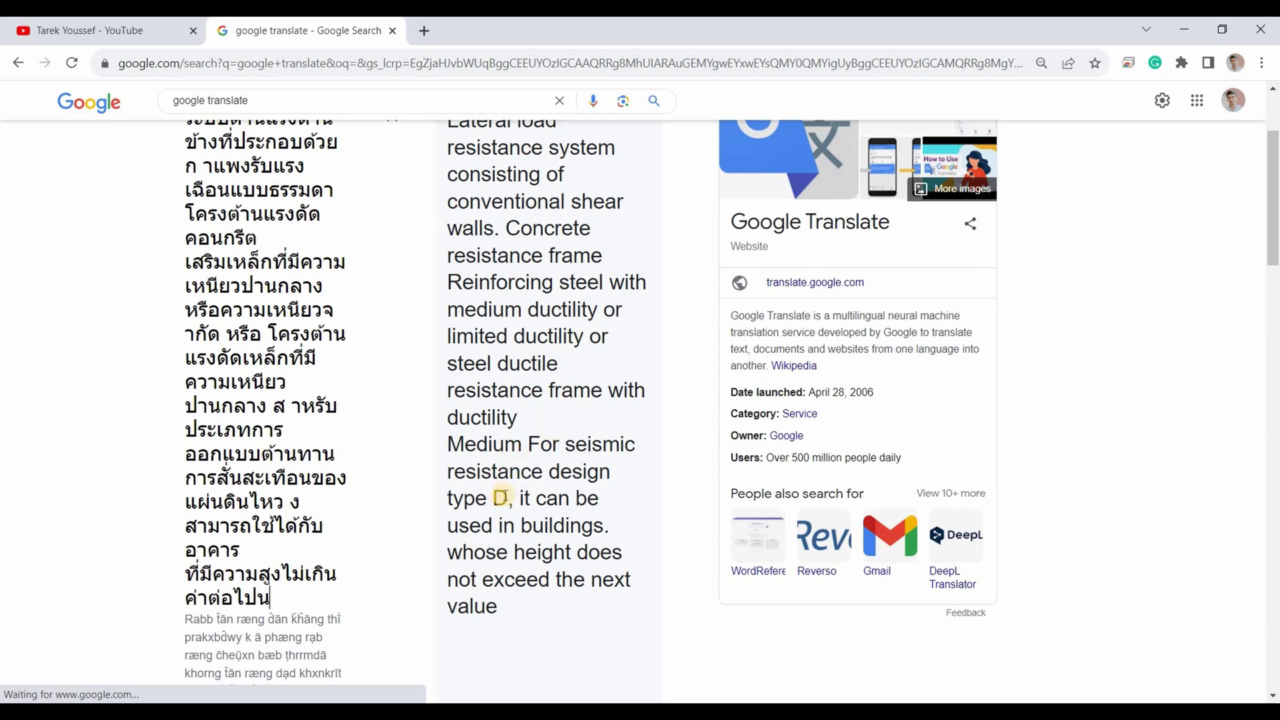
scroll(545, 499, "down", 1)
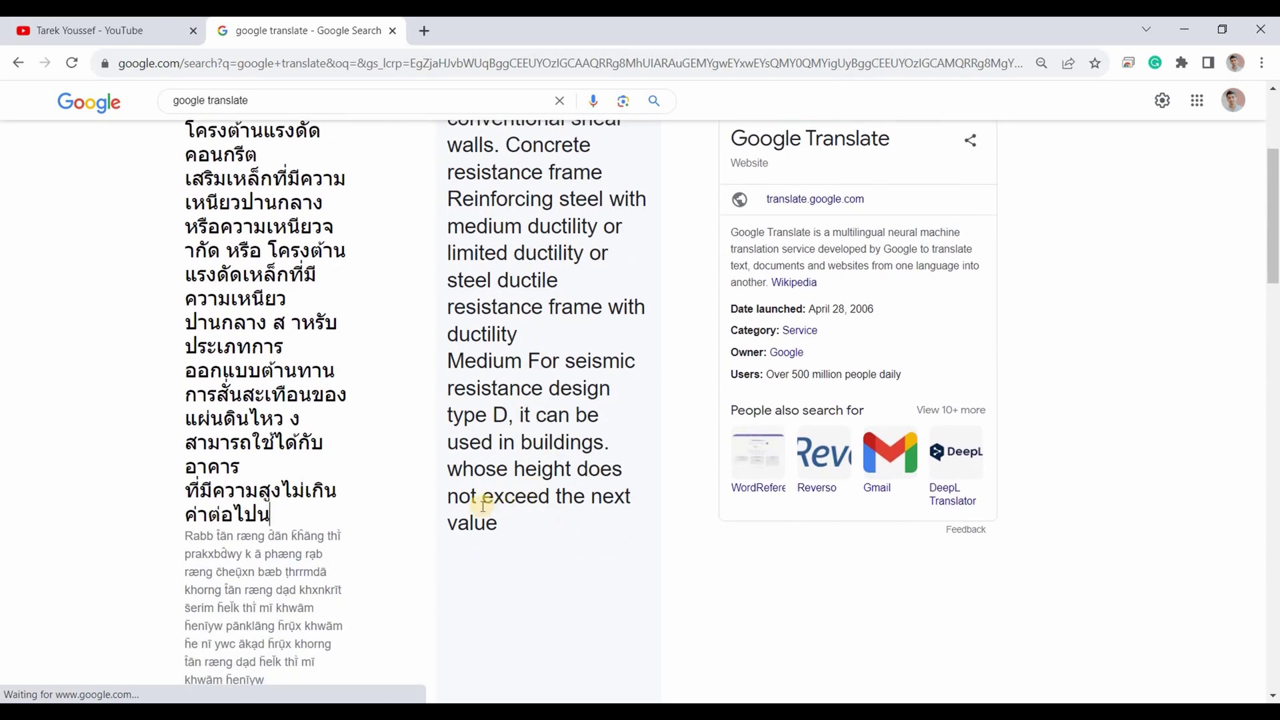
scroll(523, 500, "down", 1)
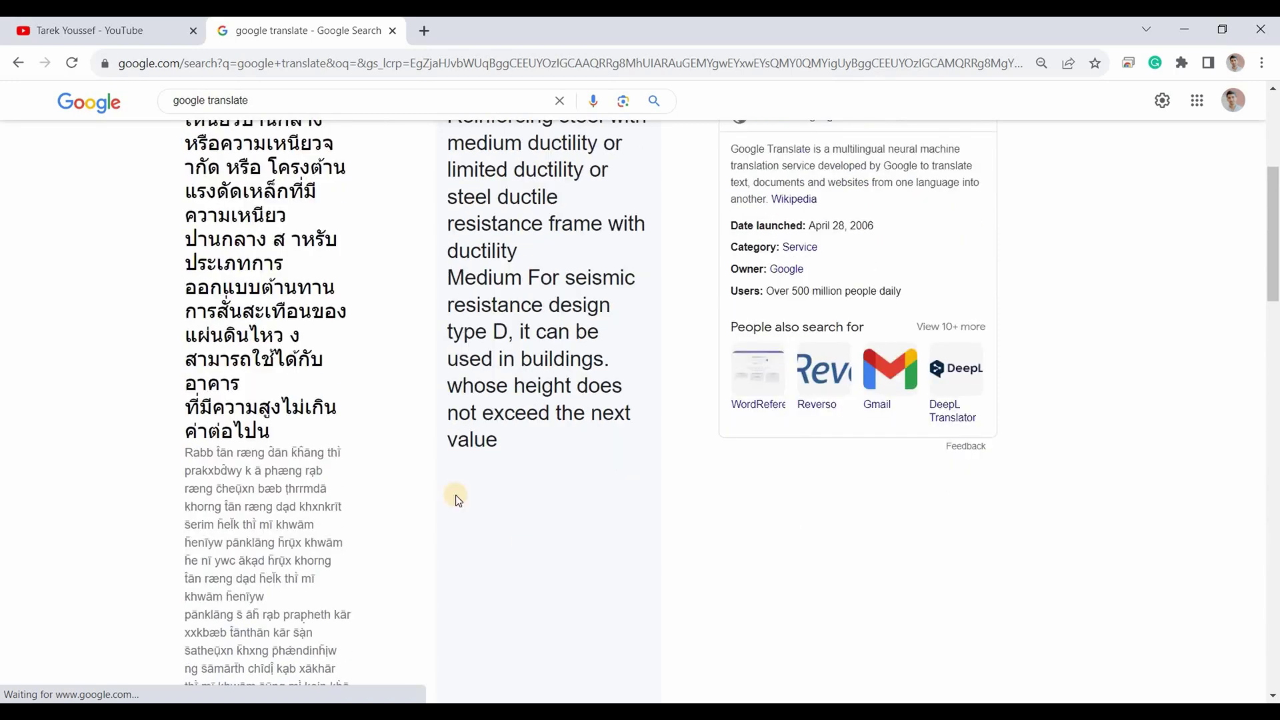
Return to the Thai code PDF and examine the 40 m and 60 m building height limits on PDF page 54.
key("alt+Tab")
scroll(389, 482, "down", 3)
left_click_drag(348, 479, 388, 478)
left_click_drag(346, 545, 404, 545)
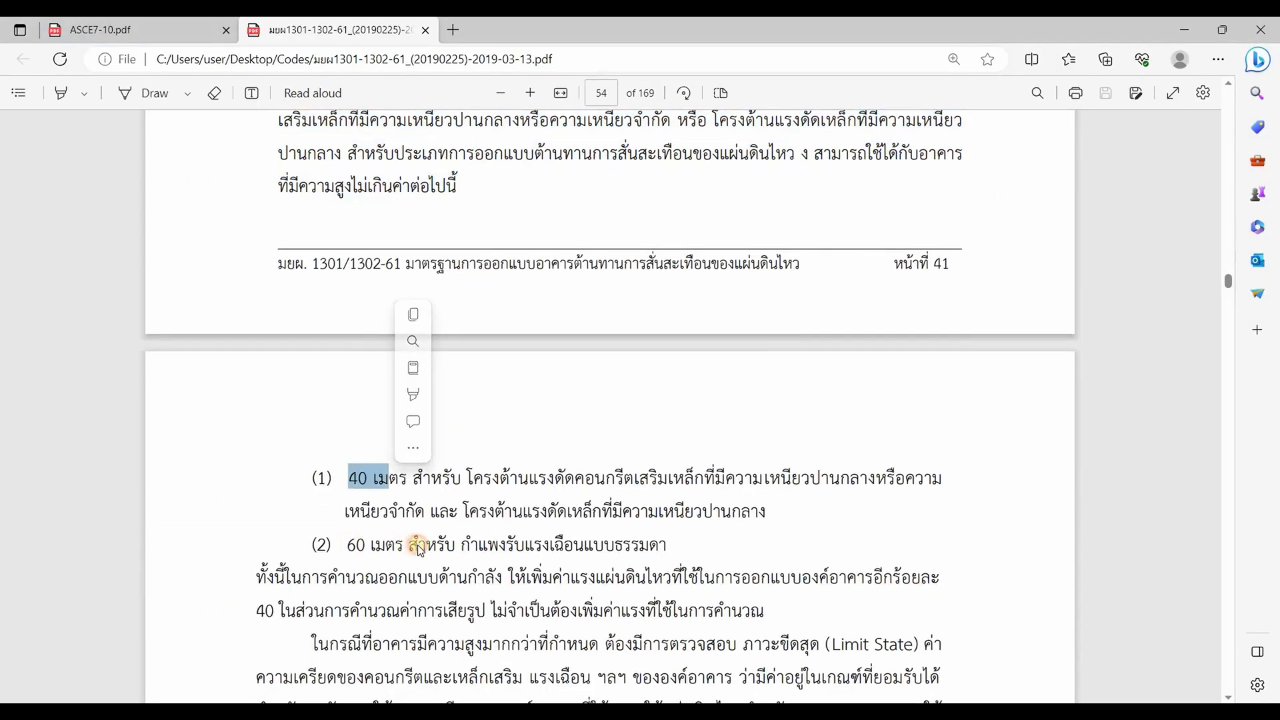
left_click(540, 595)
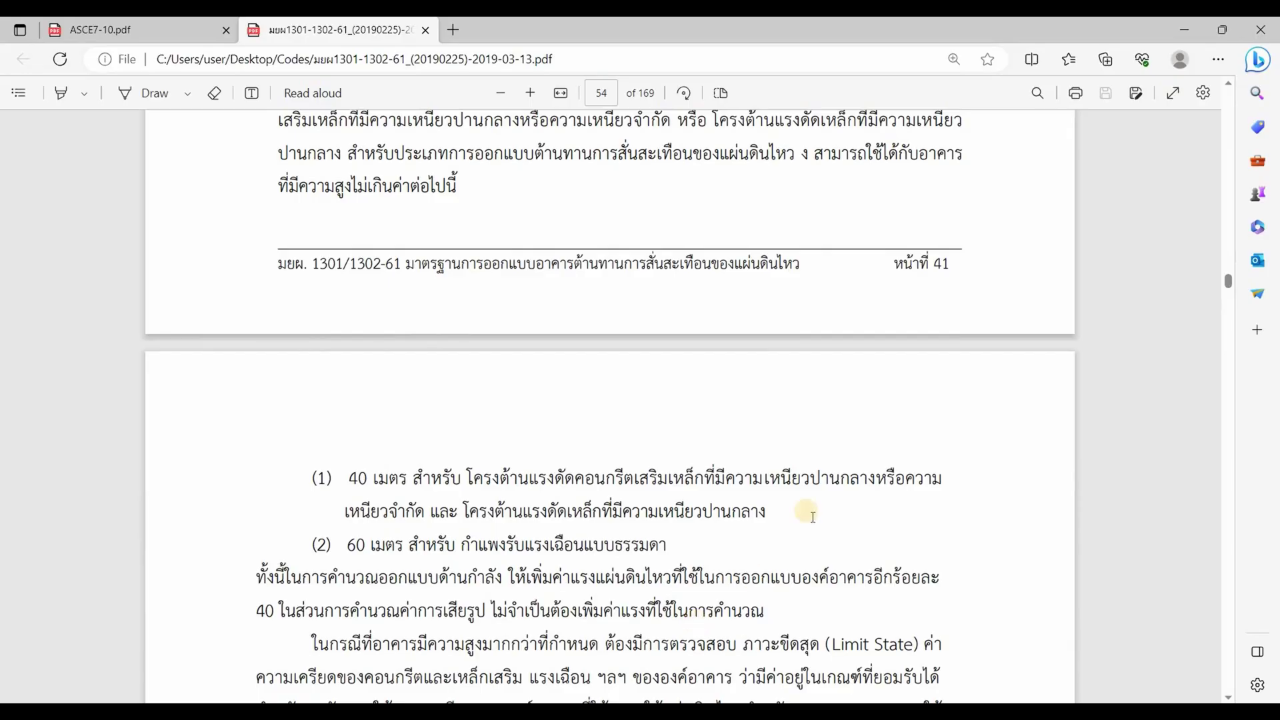
Check the building in the ETABS model against the height limits and go back to Table 2.3-1 on PDF page 52.
key("alt+Tab")
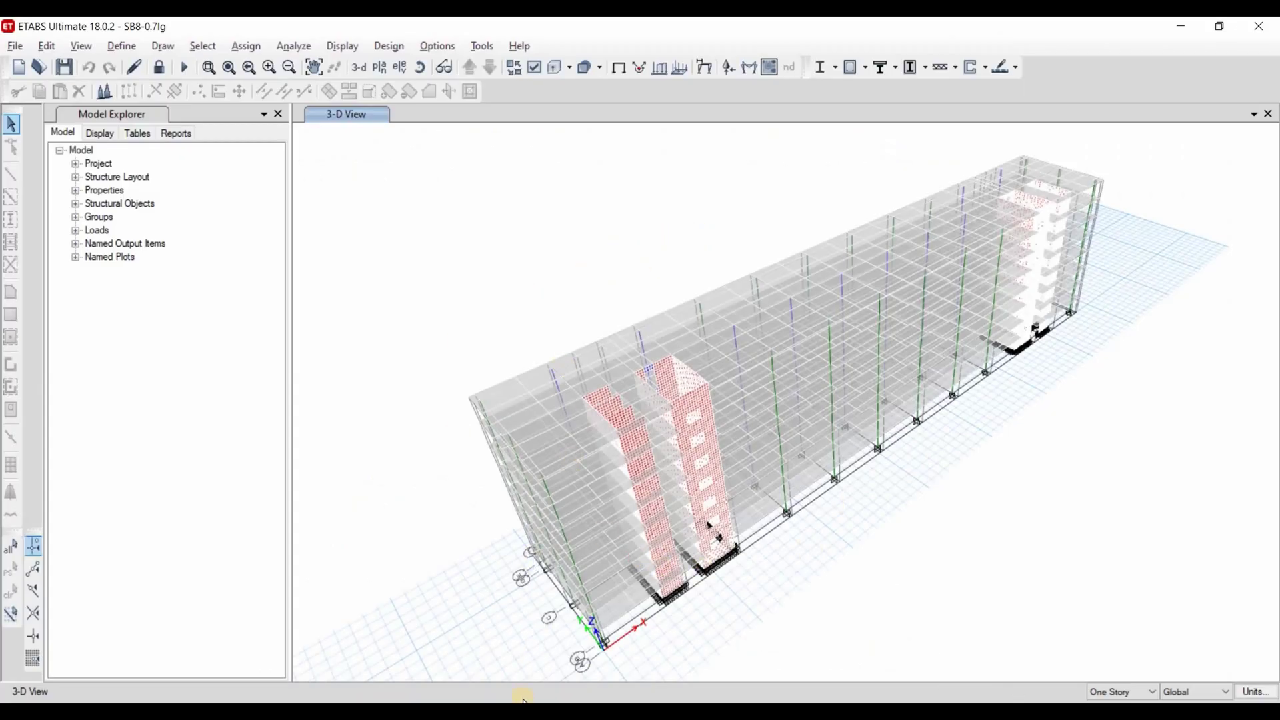
key("alt+Tab")
scroll(628, 473, "up", 5)
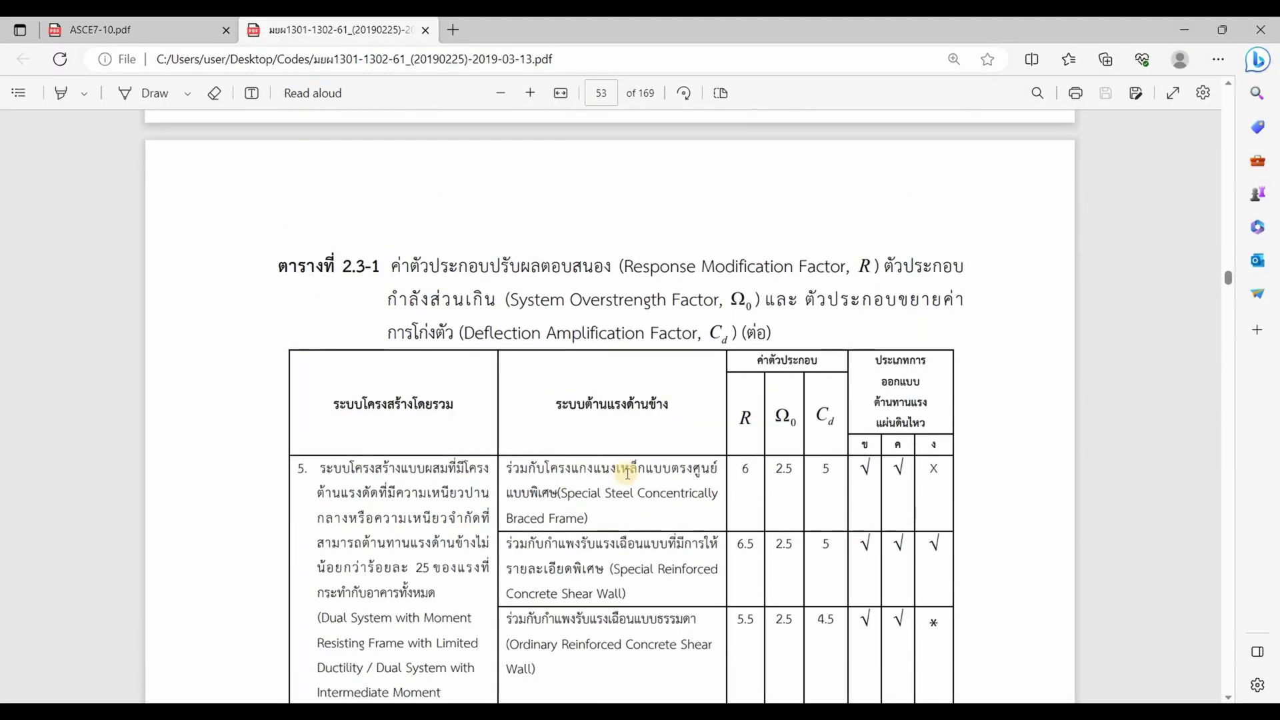
scroll(627, 474, "up", 10)
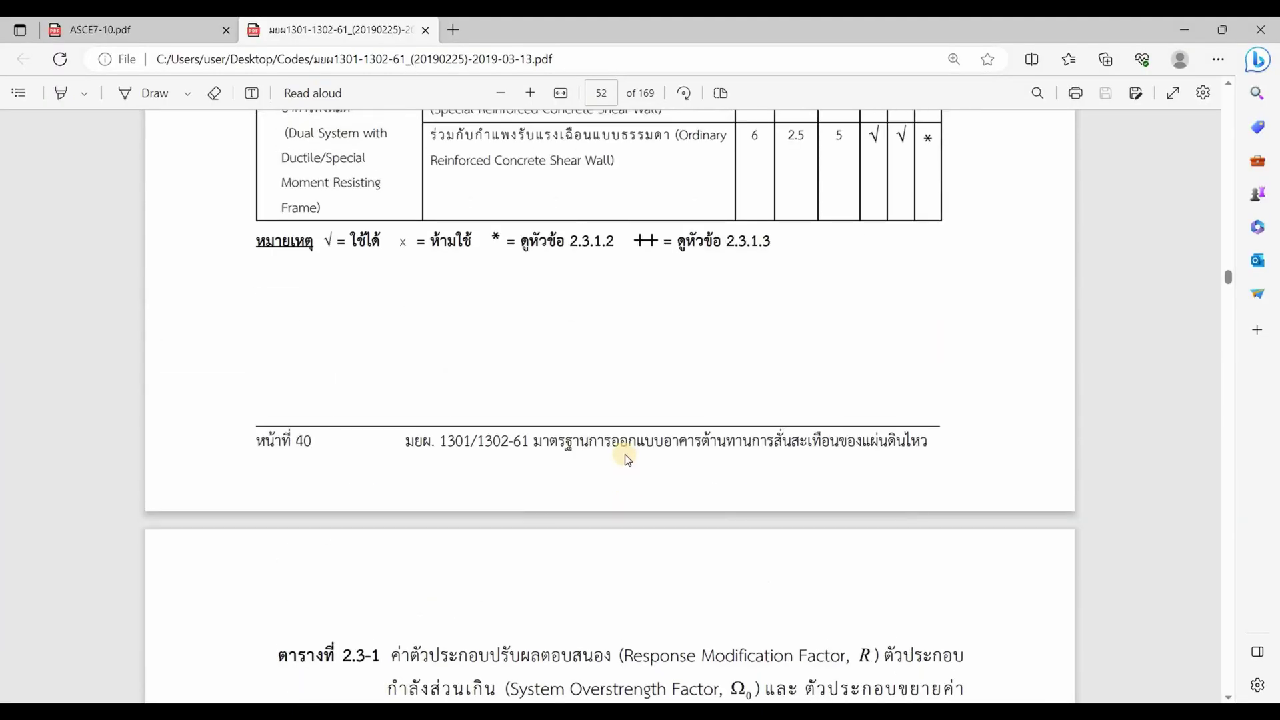
scroll(668, 457, "up", 1)
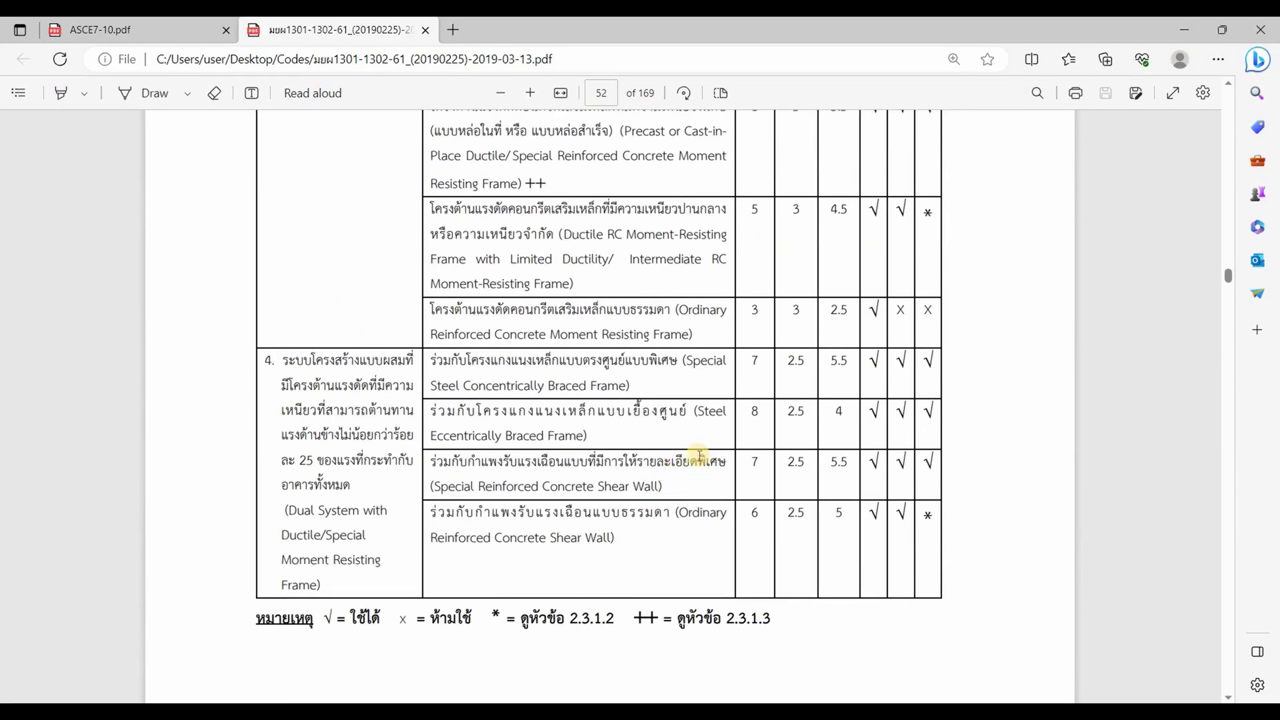
scroll(714, 491, "up", 2)
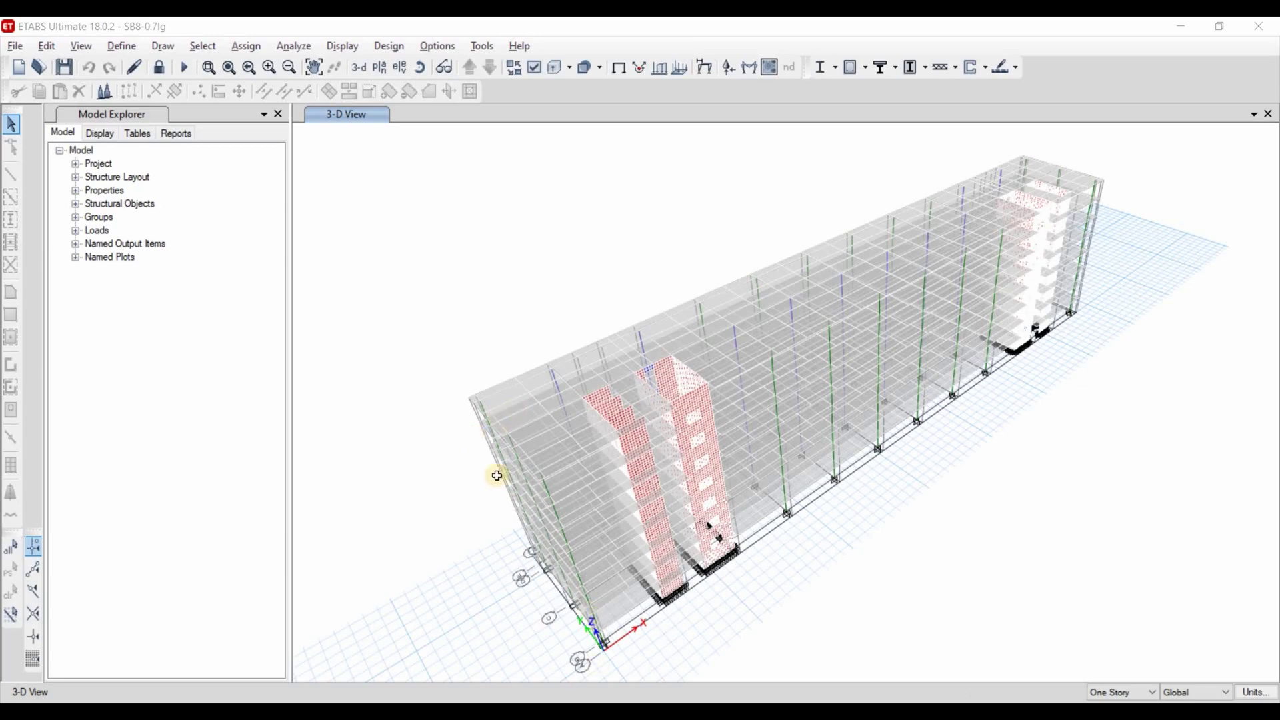
Switch to the Excel workbook 0-Cal-Seismic-Bangkok-B8.xlsx and review the ELF sheet's seismic input cells C4:C11.
key("alt+Tab")
left_click_drag(370, 271, 357, 382)
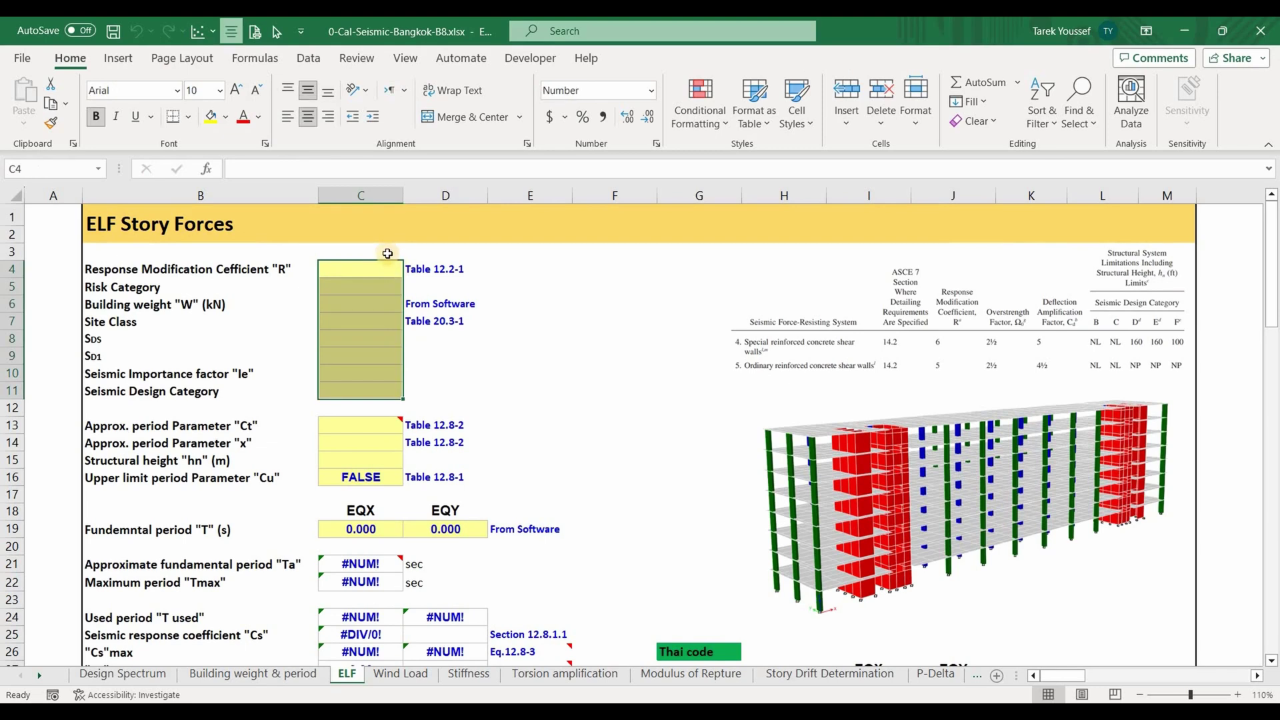
left_click(387, 253)
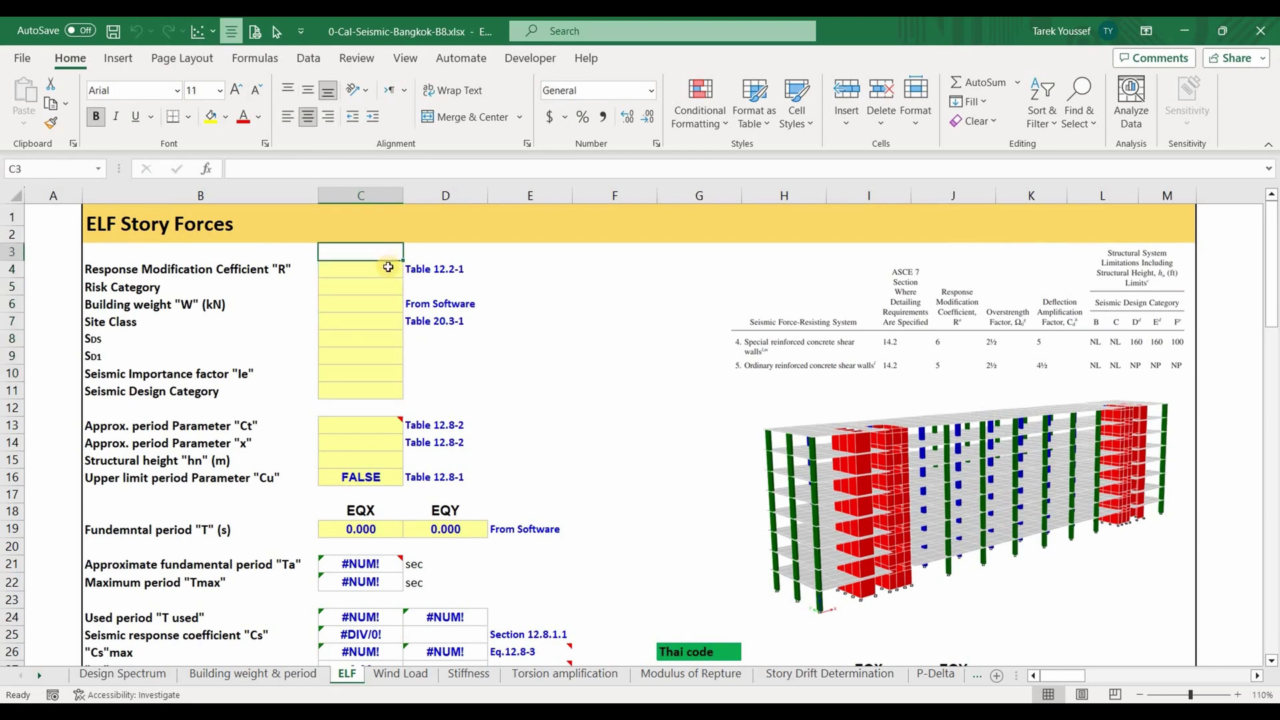
Review input cells C4:C11 on the ELF sheet and enter a response modification coefficient R of 5 in C4.
left_click_drag(388, 269, 386, 391)
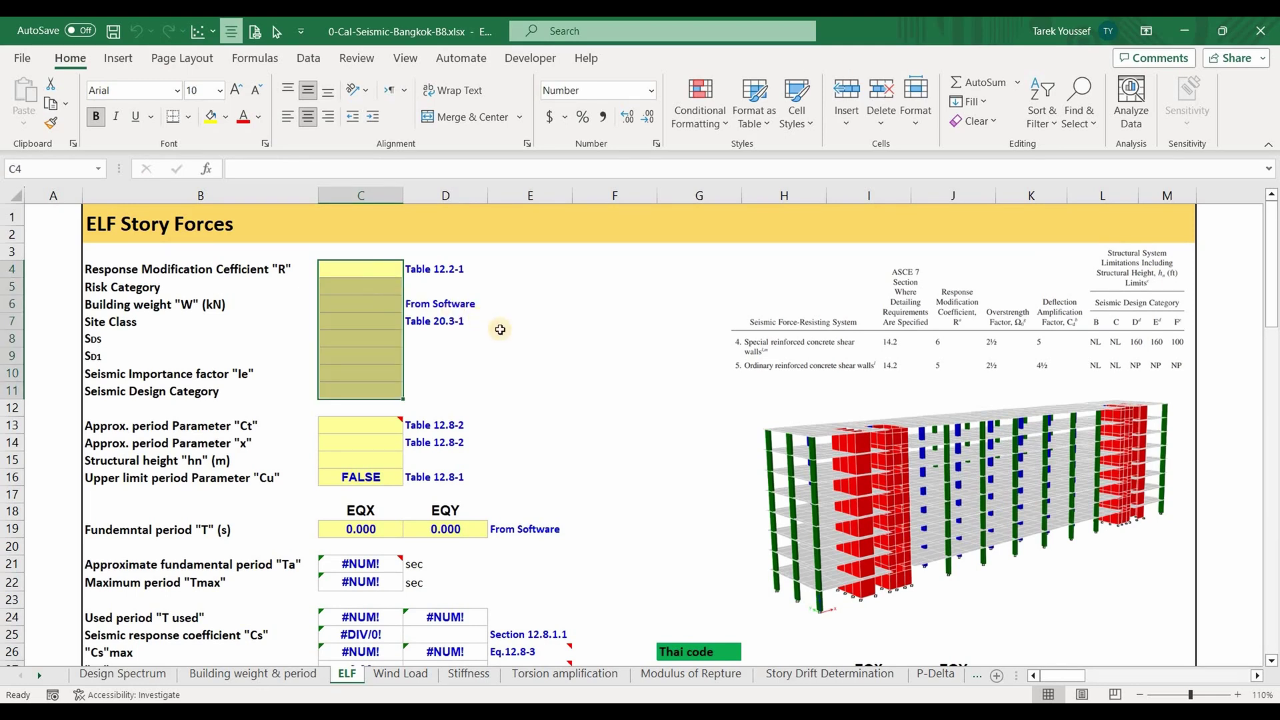
left_click(503, 333)
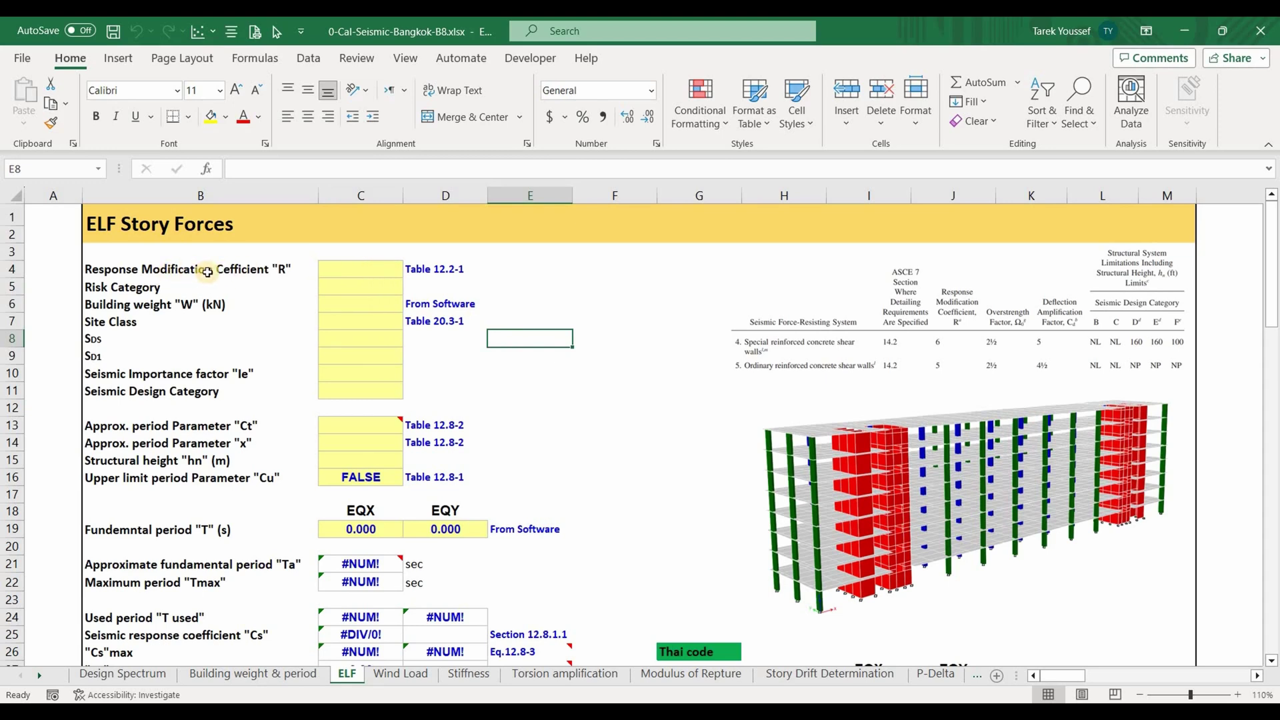
left_click(352, 272)
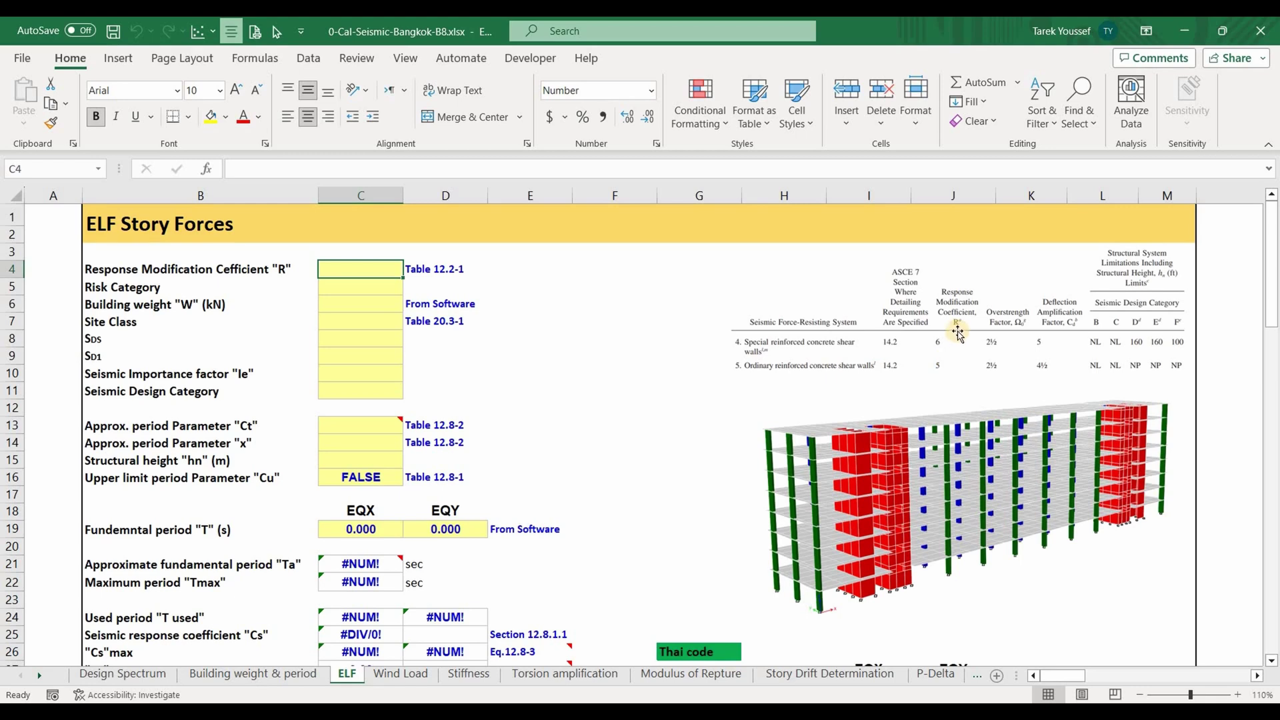
type("5")
key("Return")
Review the Bangkok site's risk category and seismic parameters in H5:I11 of the Design Spectrum sheet.
left_click(122, 674)
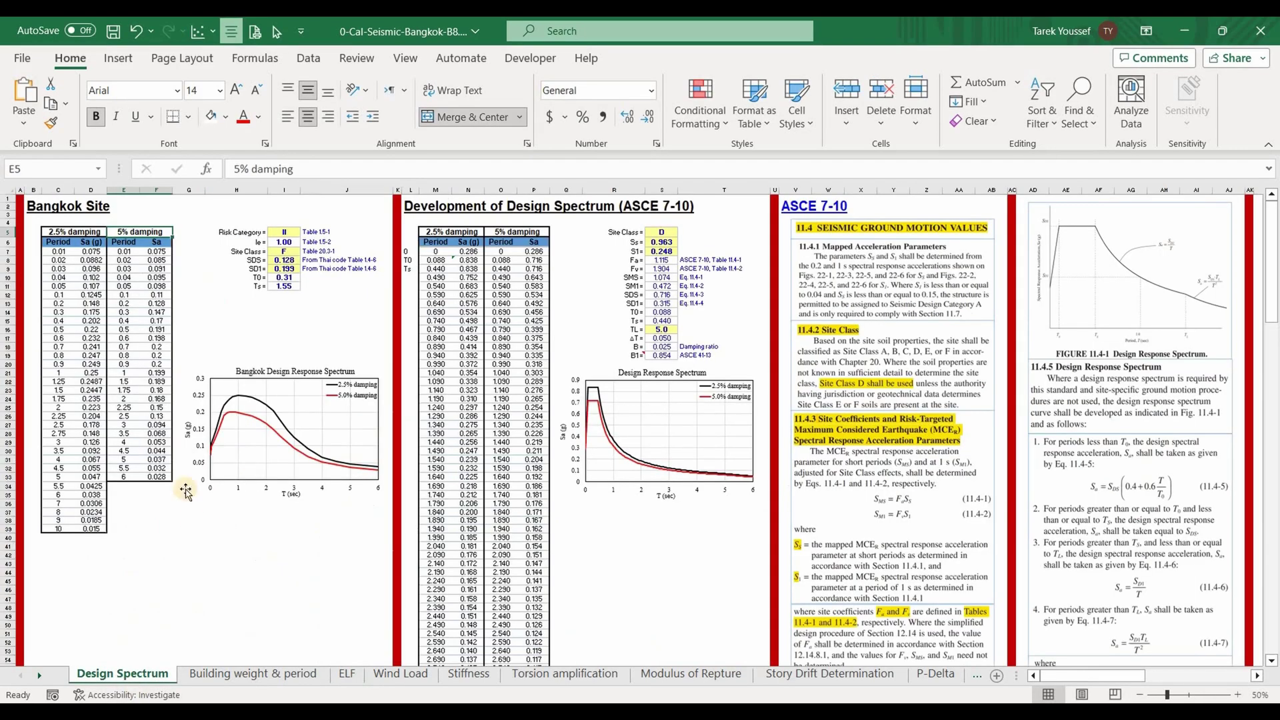
left_click_drag(251, 234, 324, 276)
left_click_drag(248, 234, 333, 286)
left_click(347, 673)
left_click(244, 233)
Examine risk category Table 1.5-1 and the Risk Category II row of importance factor Table 1.5-2 on the Design Spectrum sheet.
left_click_drag(1052, 677, 1124, 677)
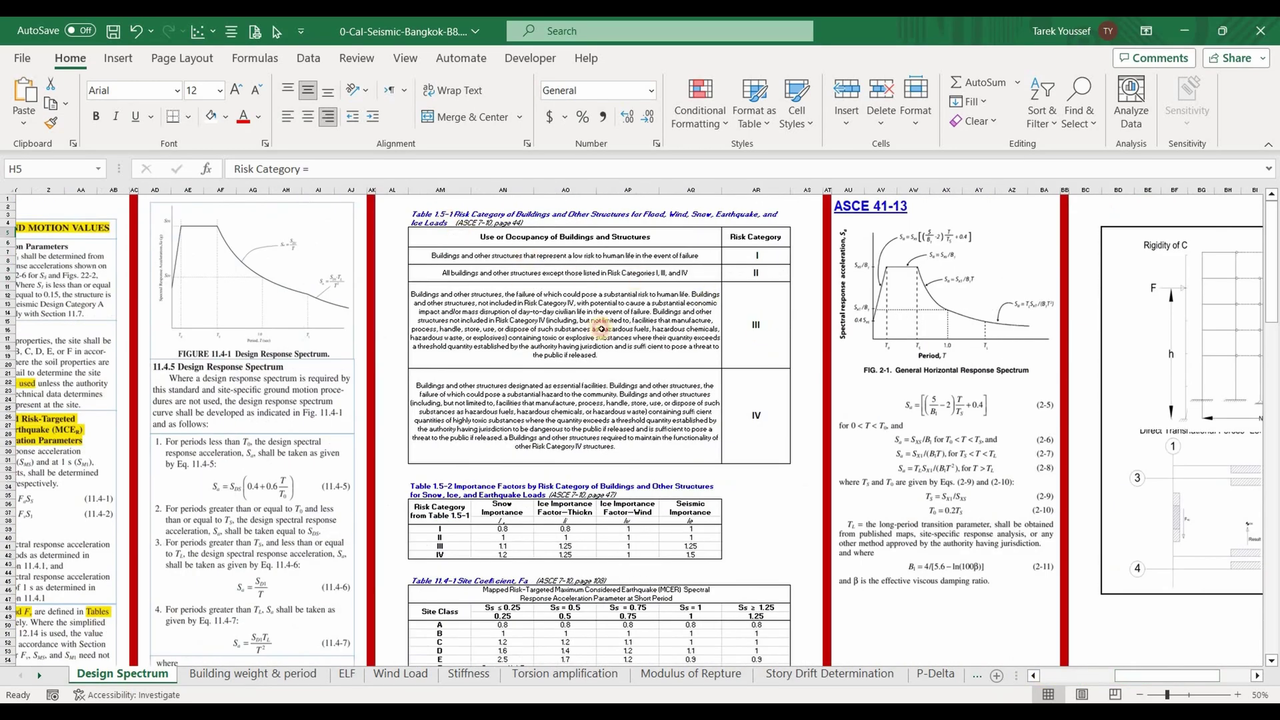
left_click_drag(440, 214, 789, 462)
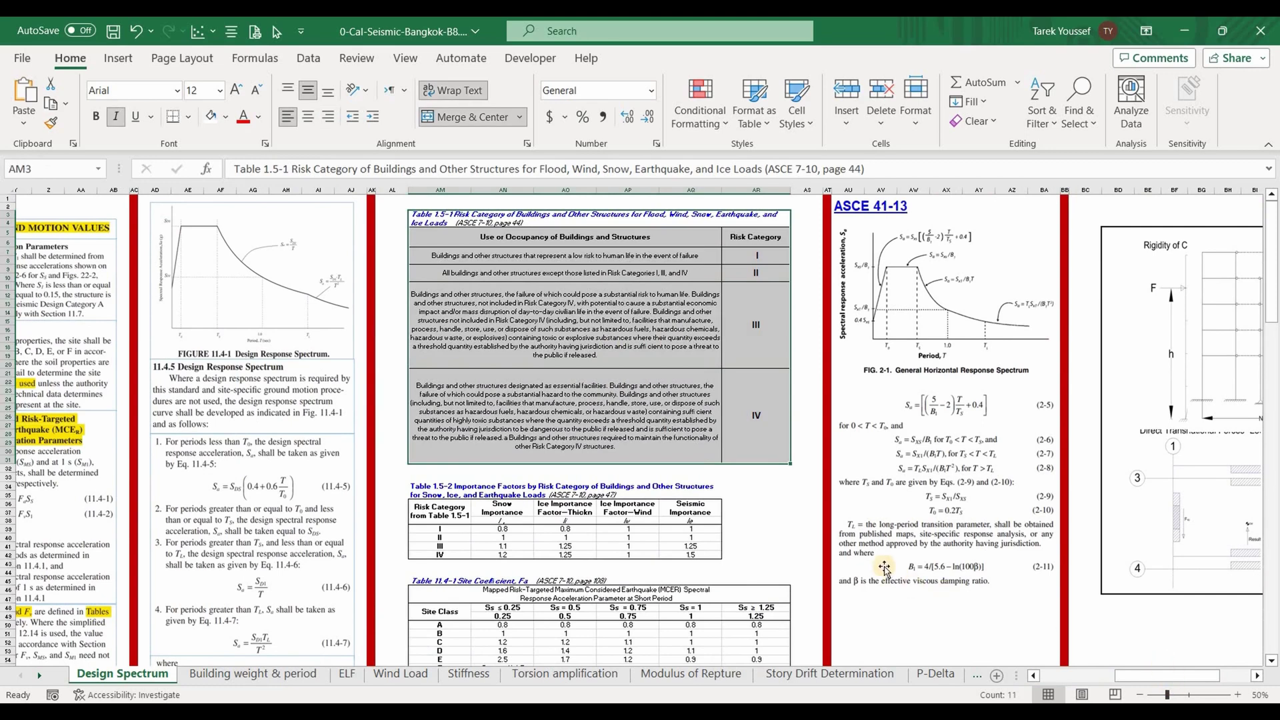
scroll(466, 466, "down", 2)
left_click_drag(440, 443, 719, 505)
left_click_drag(690, 456, 448, 490)
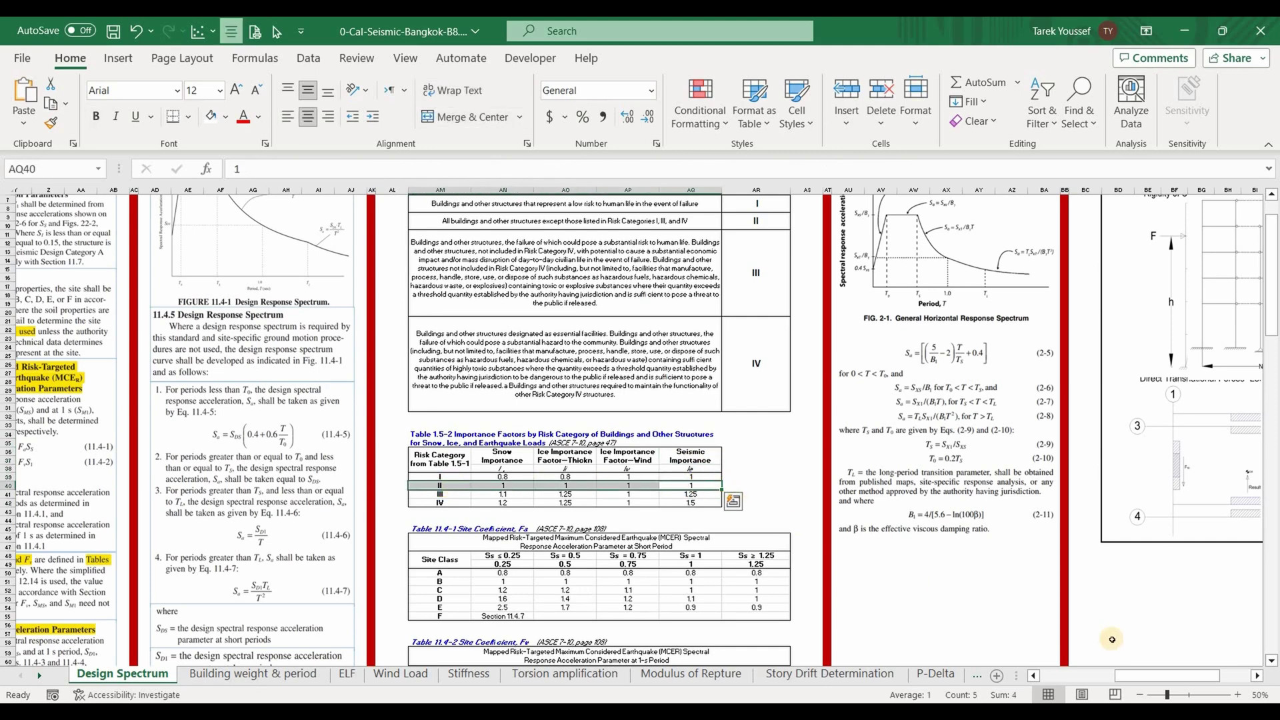
Check the Bangkok site class and the SDS and SD1 cells, including the SDS formula =F13, and go back to the ELF sheet.
key("shift+BackSpace")
scroll(448, 420, "left", 8)
scroll(280, 252, "up", 2)
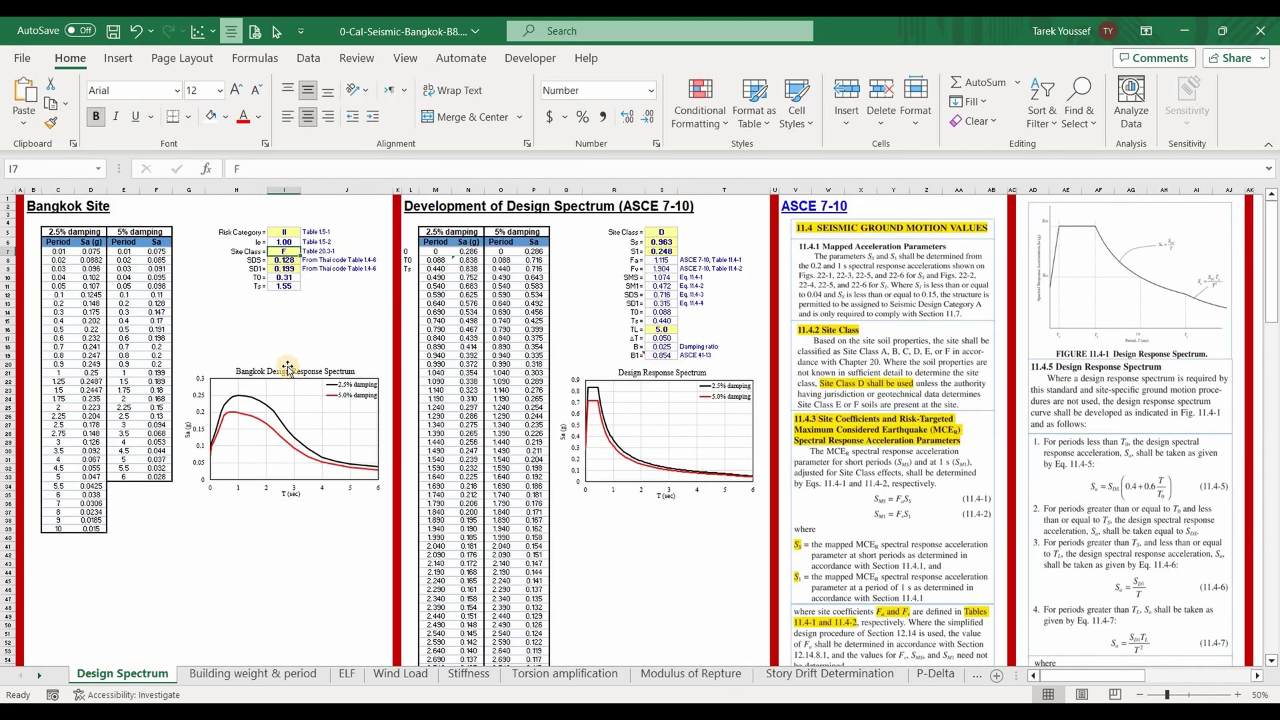
left_click(284, 253)
left_click_drag(252, 260, 251, 268)
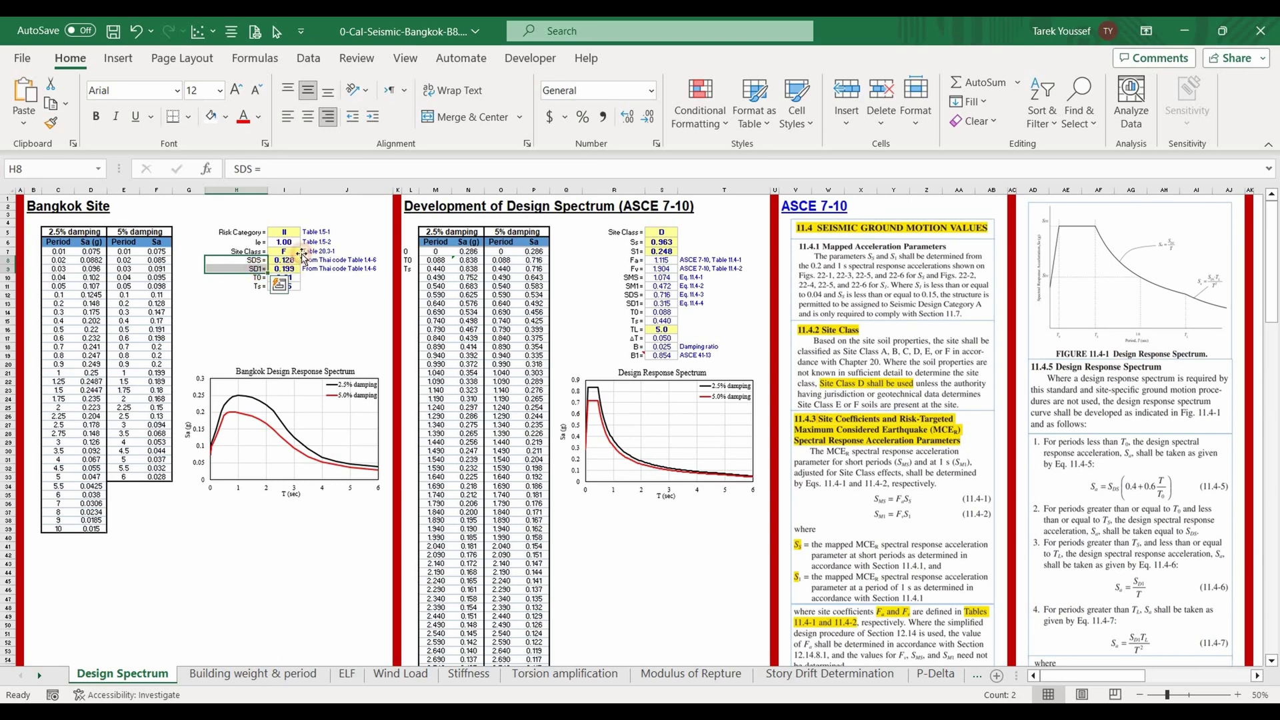
key("Right")
type("=F13")
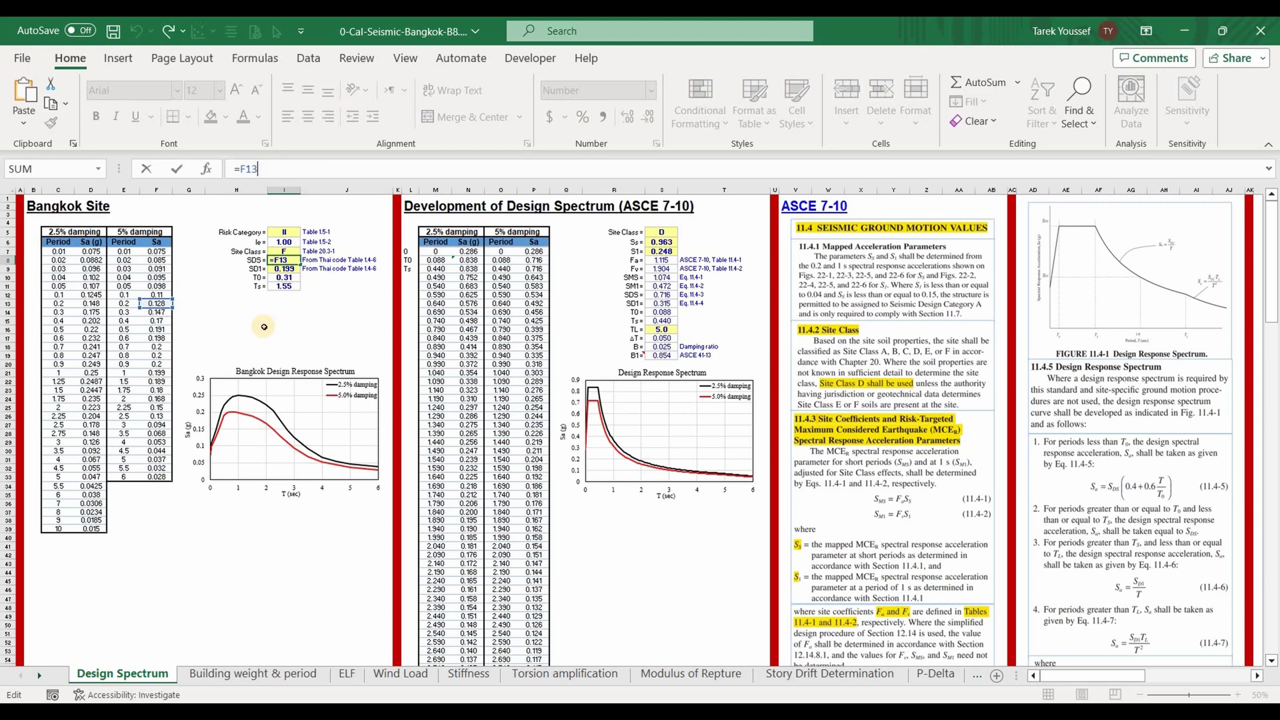
key("ctrl+Return")
left_click(259, 418)
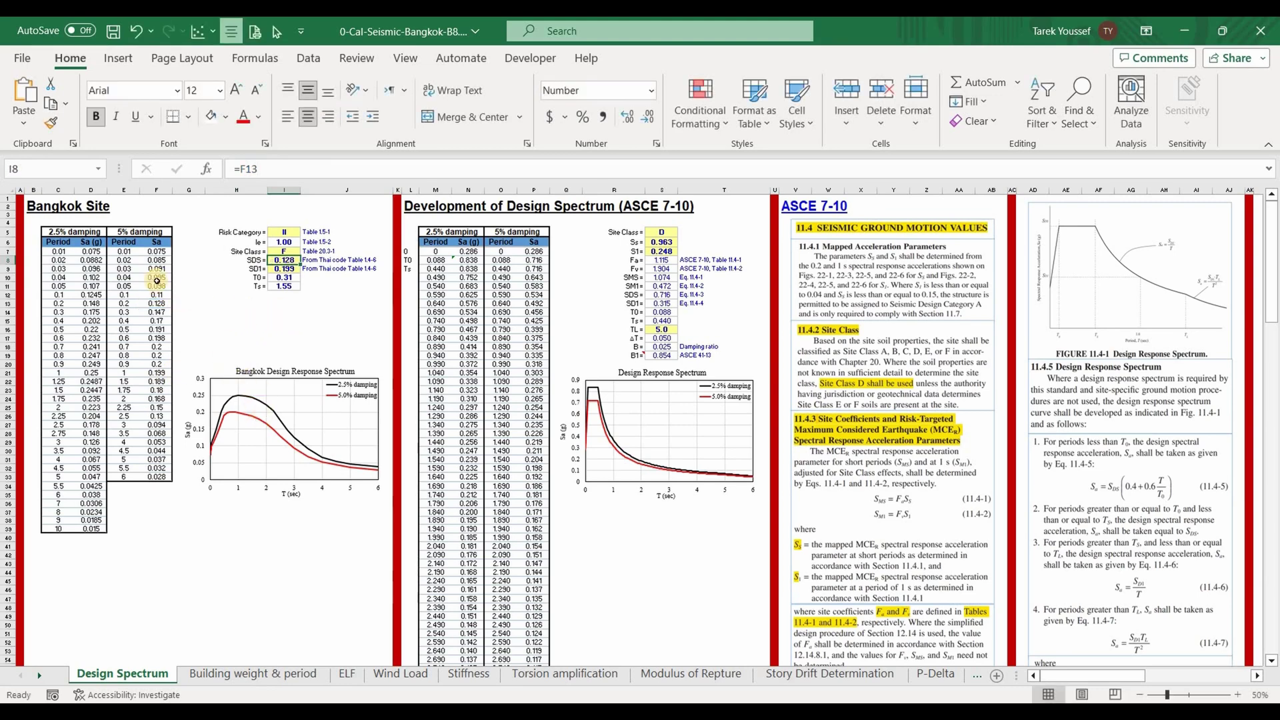
left_click(684, 444)
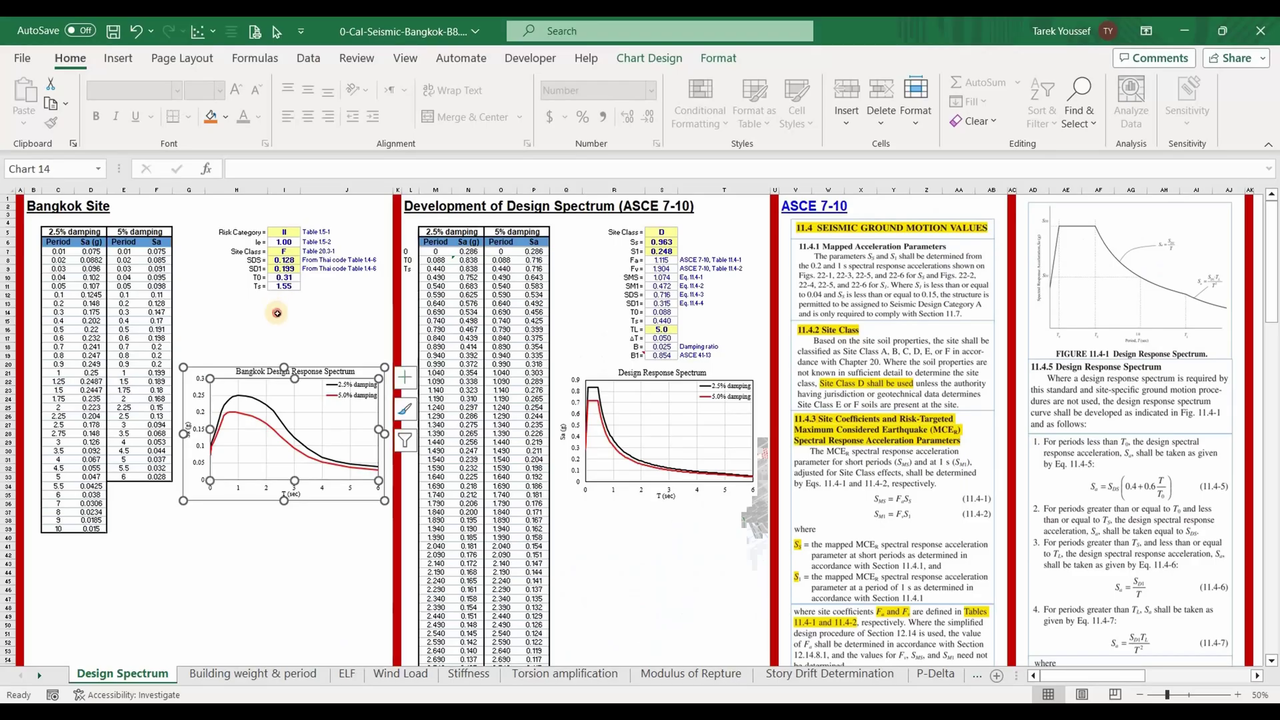
key("Escape")
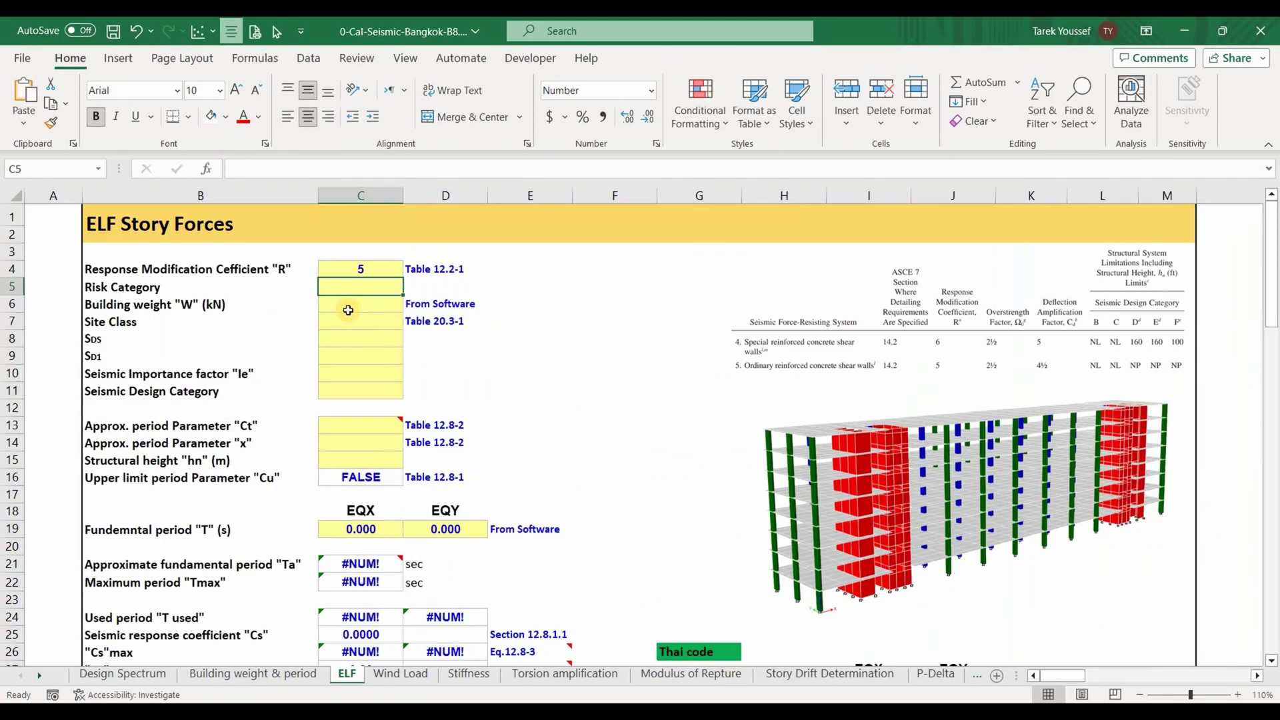
Link the Risk Category in ELF cell C5 to cell I5 of the Design Spectrum sheet.
type("=")
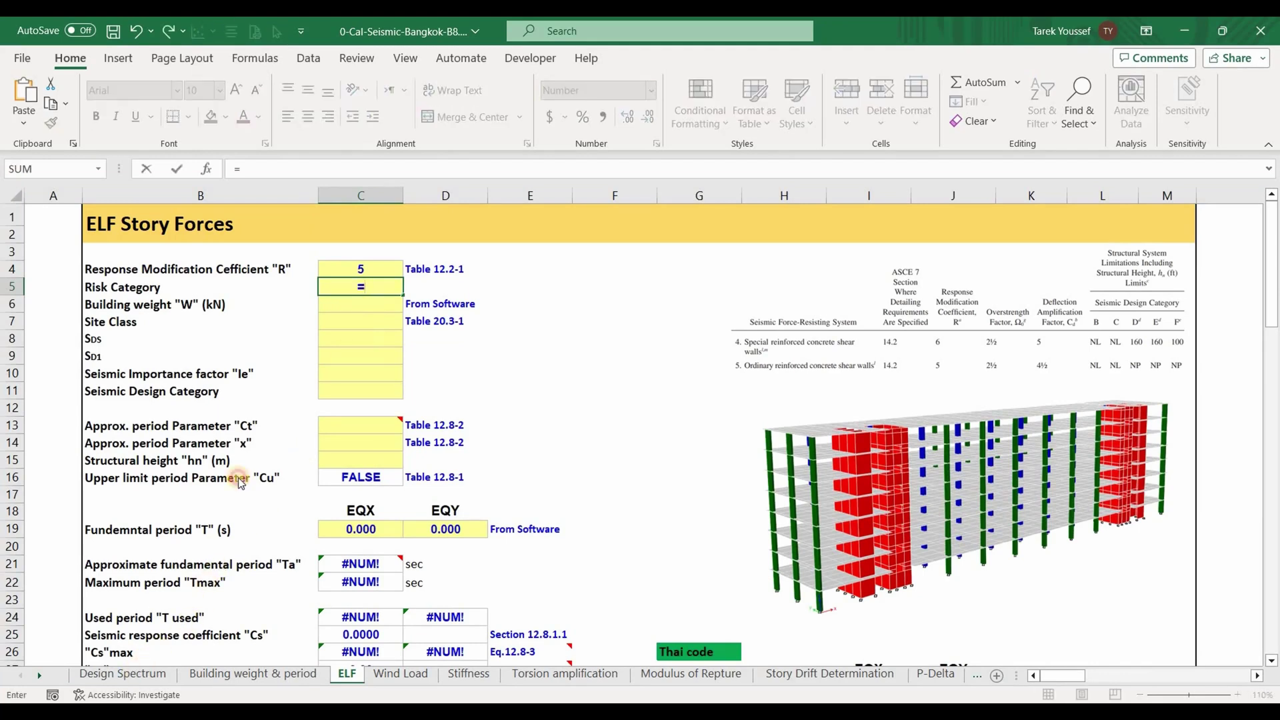
left_click(122, 673)
left_click(283, 232)
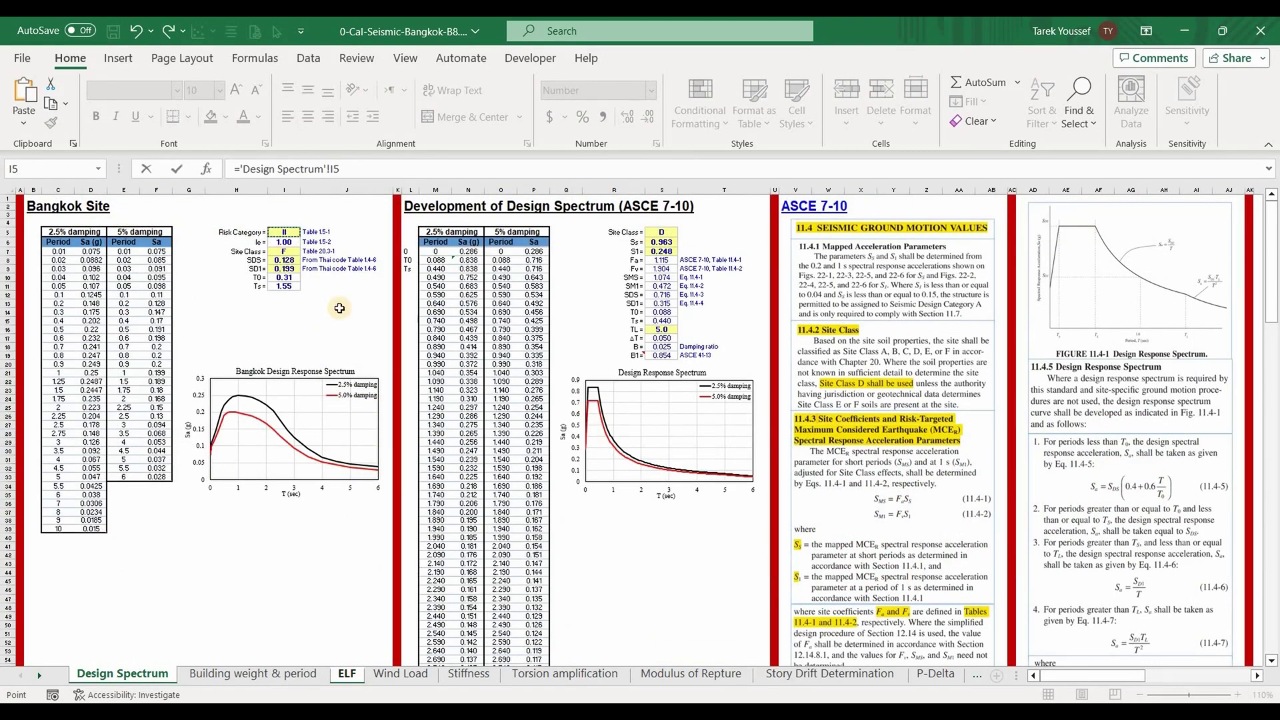
key("Return")
Link the building weight W in ELF cell C6 to the ETABS story weight total in R14 of the Building weight & period sheet.
type("=")
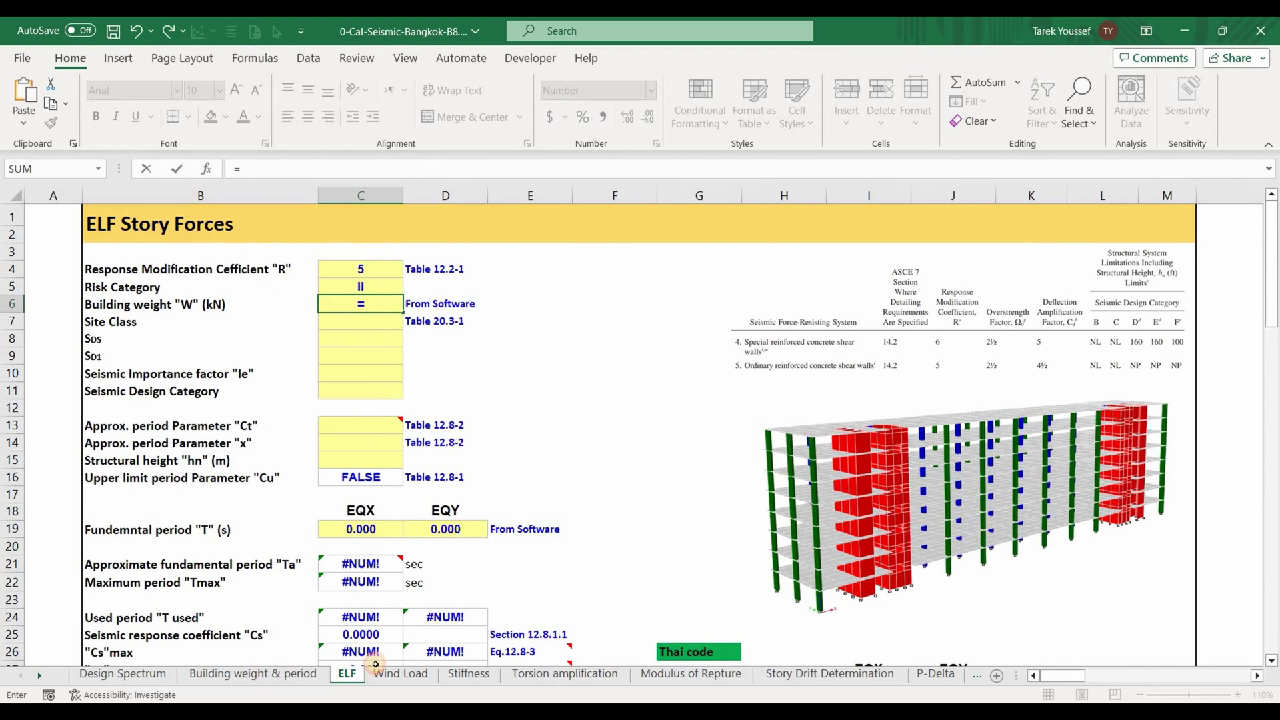
left_click(252, 673)
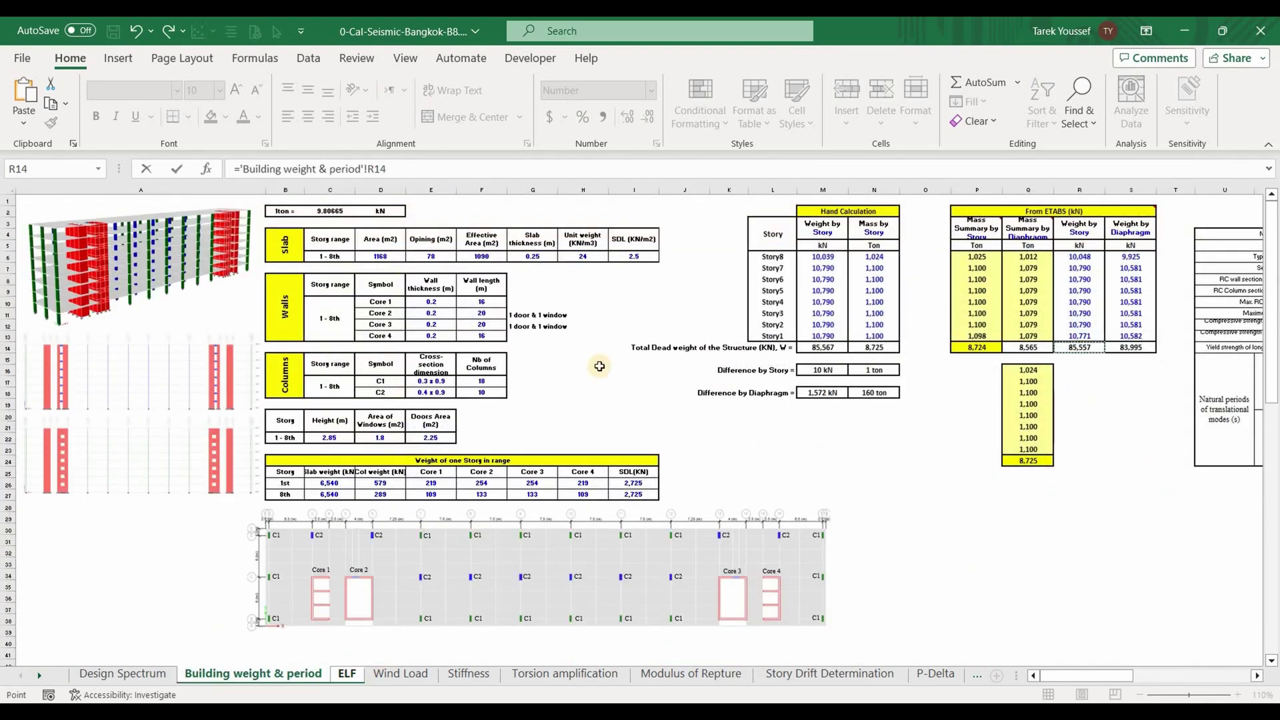
key("Return")
Link the Site Class in ELF cell C7 to cell I7 of the Design Spectrum sheet.
type("=")
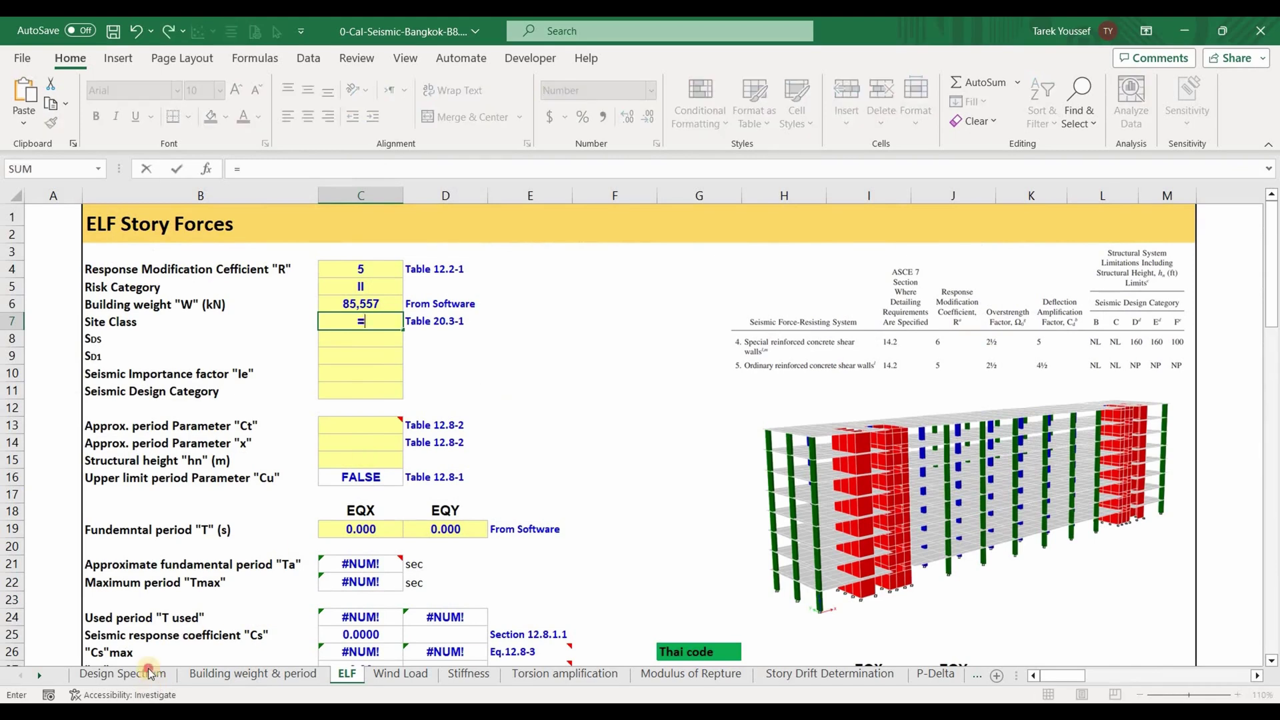
left_click(122, 673)
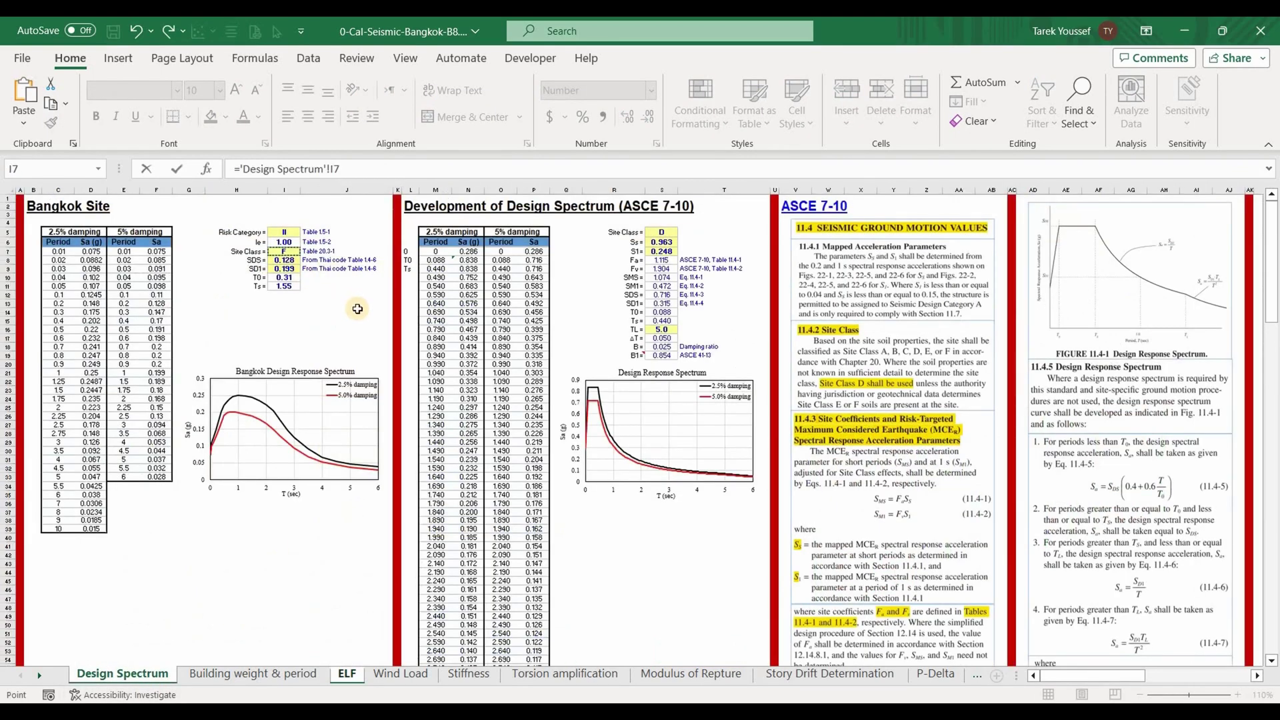
key("Return")
Link SDS in ELF cell C8 to Design Spectrum cell I8 and fill the formula down to SD1 in C9.
type("=")
left_click(123, 673)
left_click(284, 260)
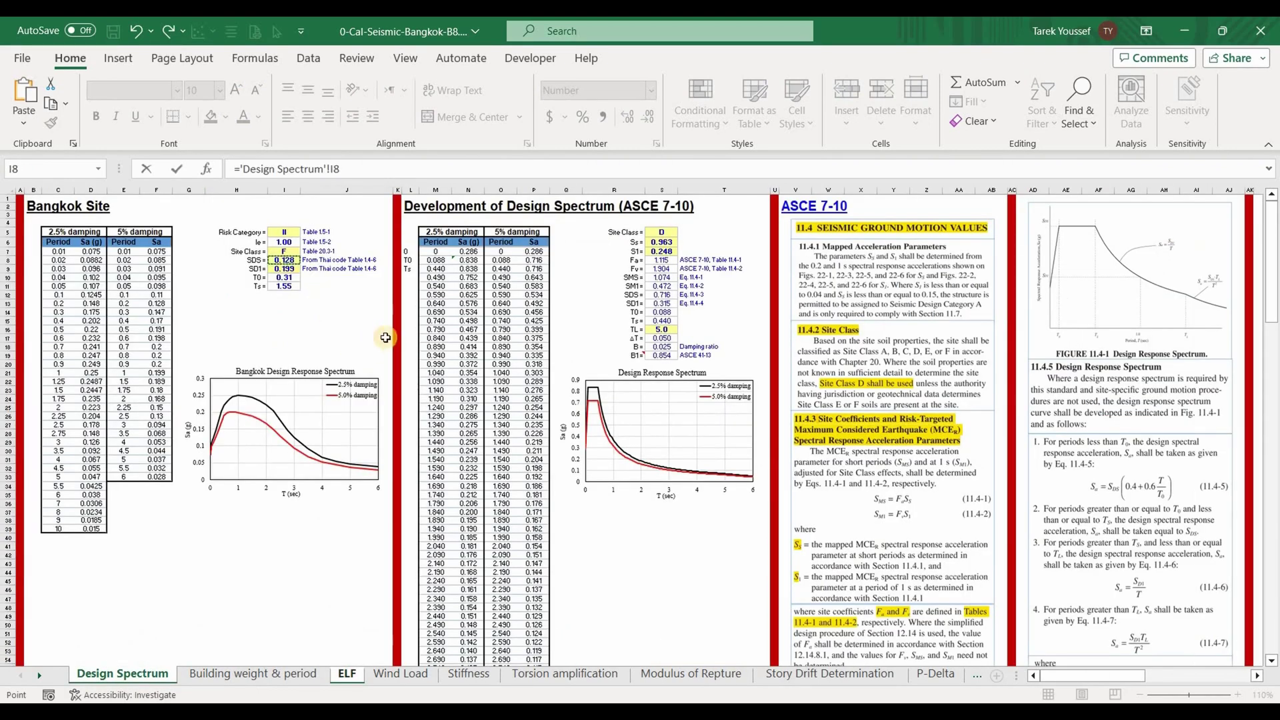
key("Return")
left_click(388, 338)
left_click_drag(402, 346, 409, 374)
left_click(374, 364)
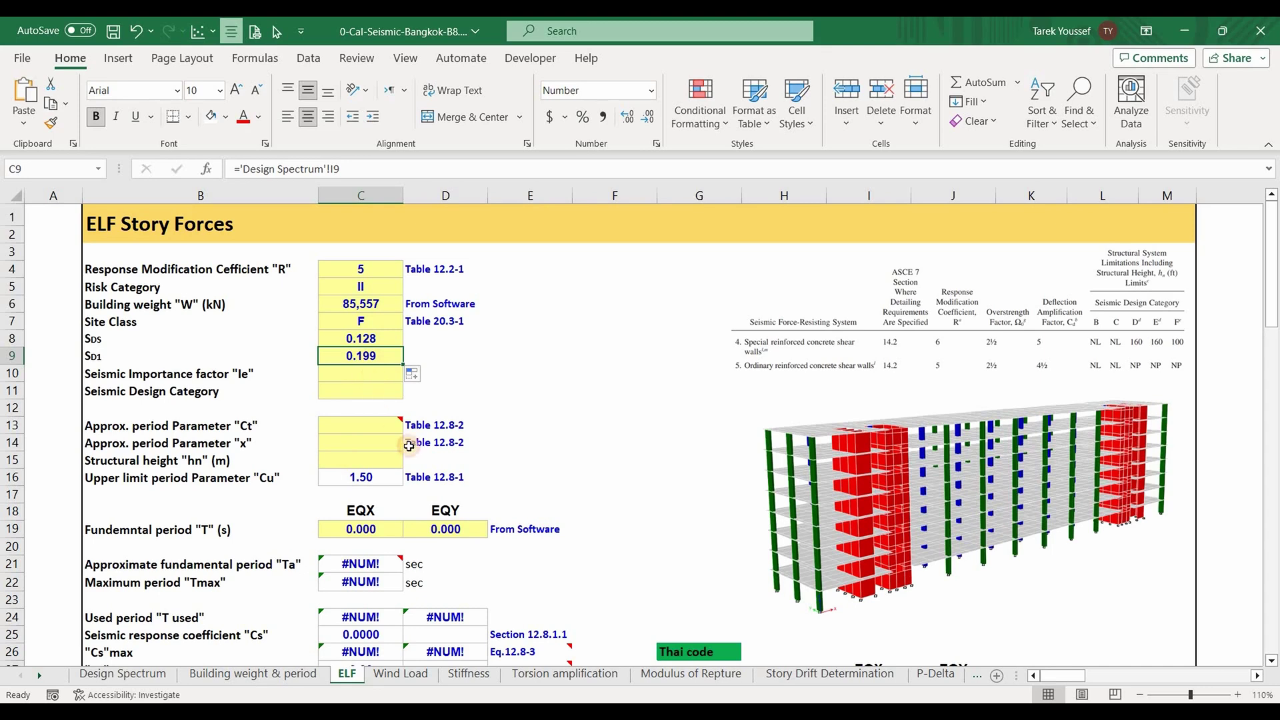
Set the seismic importance factor Ie in cell C10 to 1.
key("Down")
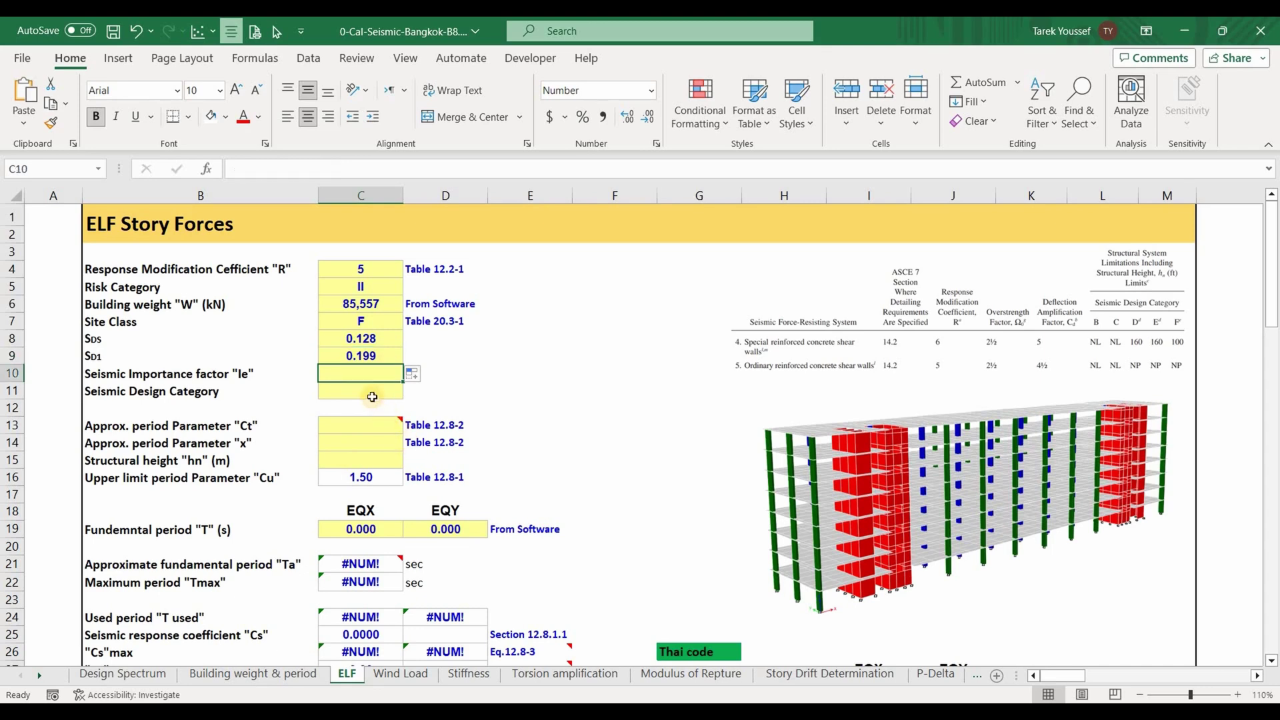
type("1")
key("Return")
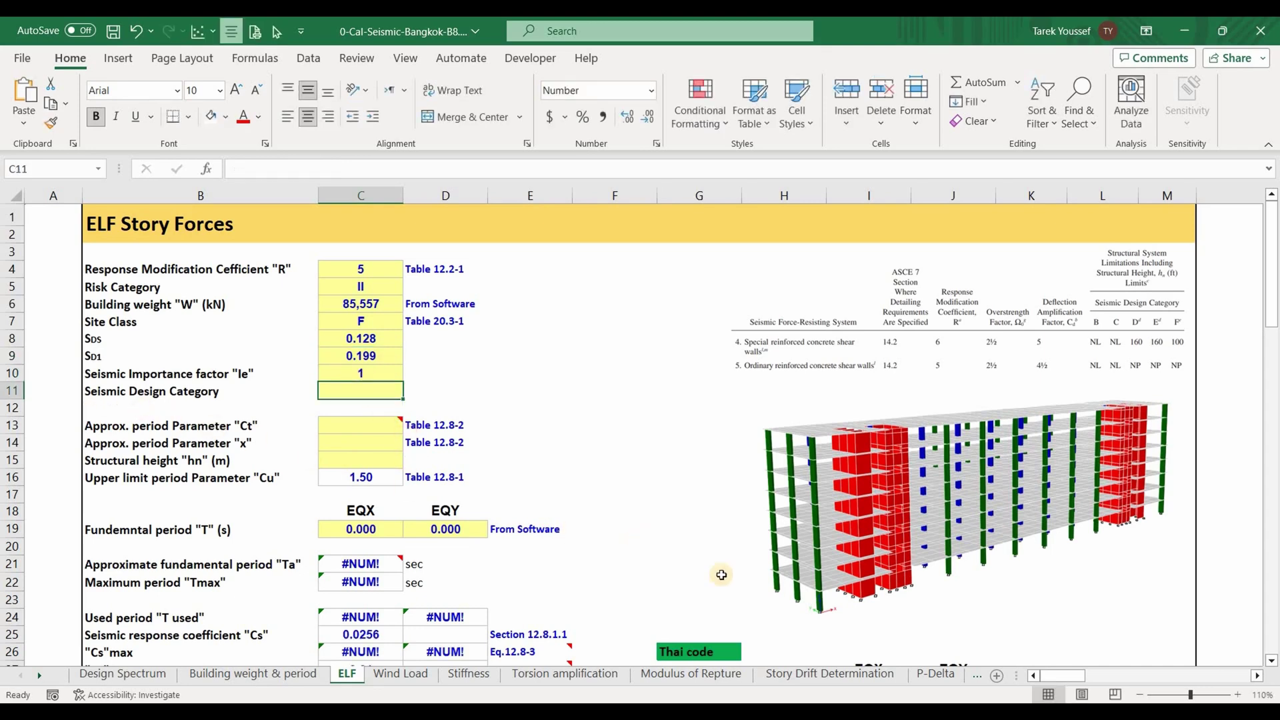
Examine Tables 11.6-1 and 11.6-2 for the seismic design category and go back to its input cell C11.
left_click_drag(1059, 674, 1103, 675)
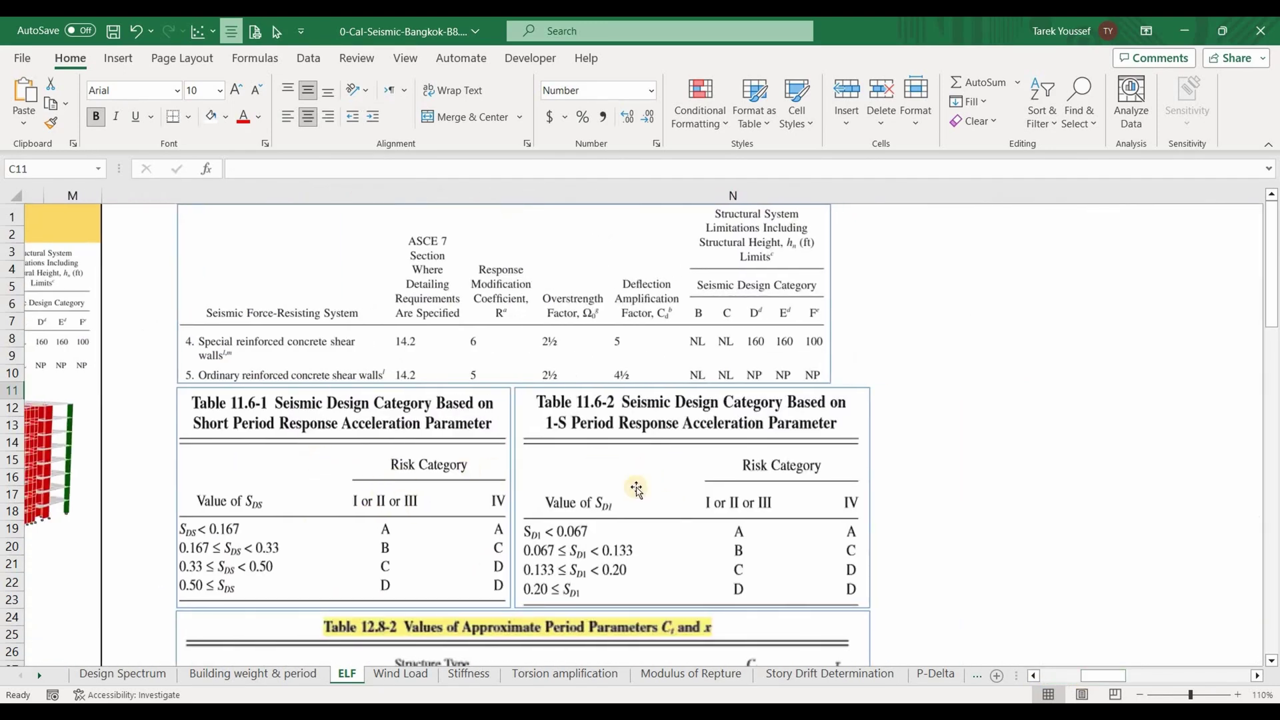
scroll(606, 552, "down", 1)
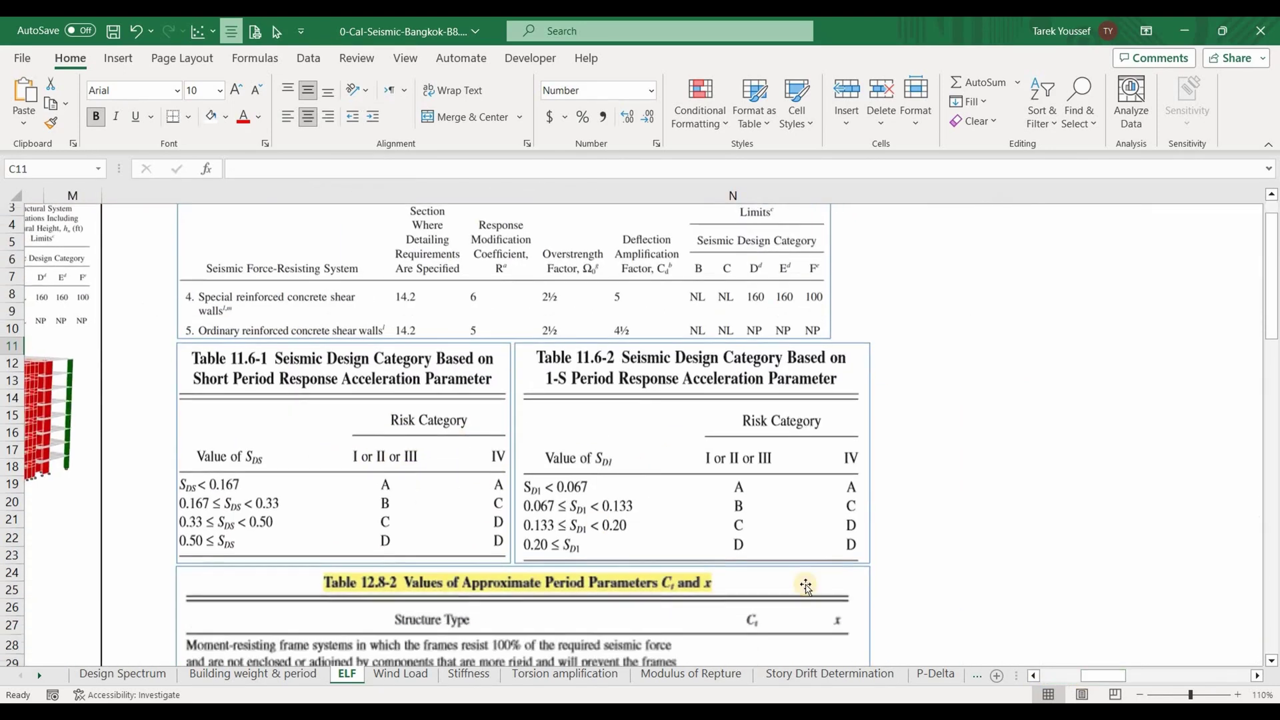
scroll(600, 496, "left", 3, "shift")
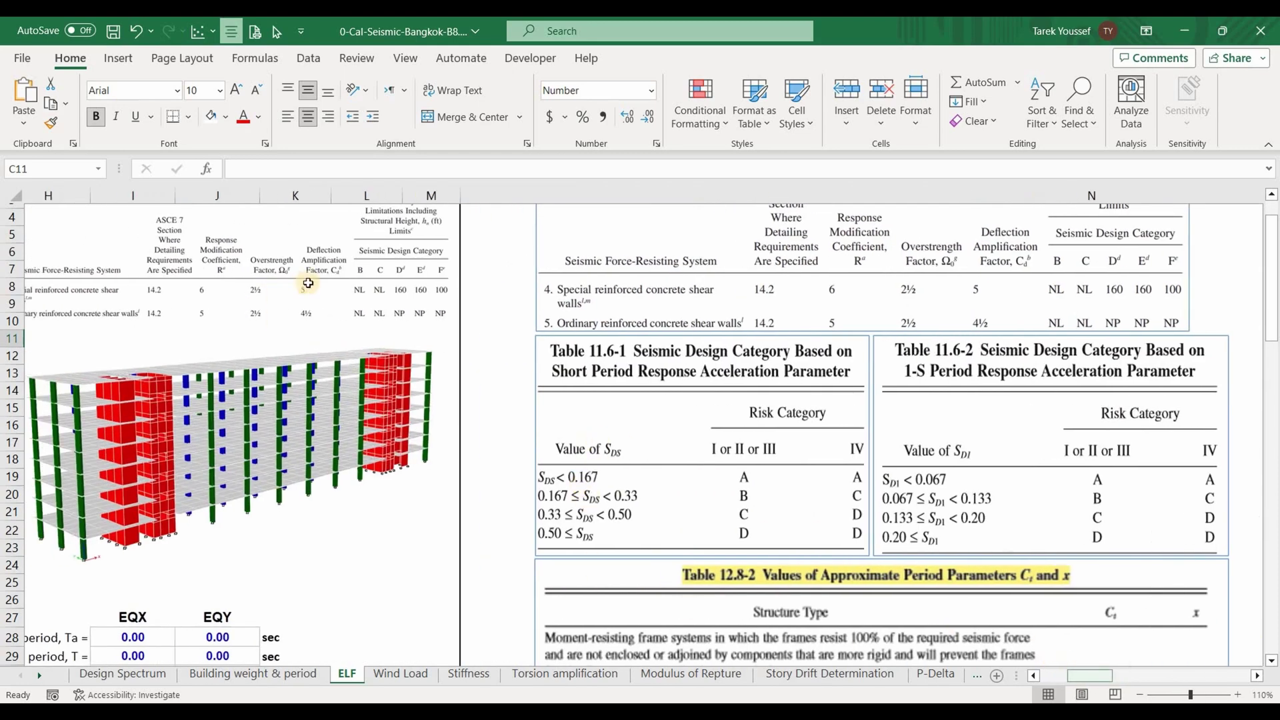
scroll(301, 283, "left", 3, "shift")
left_click(361, 291)
left_click_drag(1086, 681, 1103, 681)
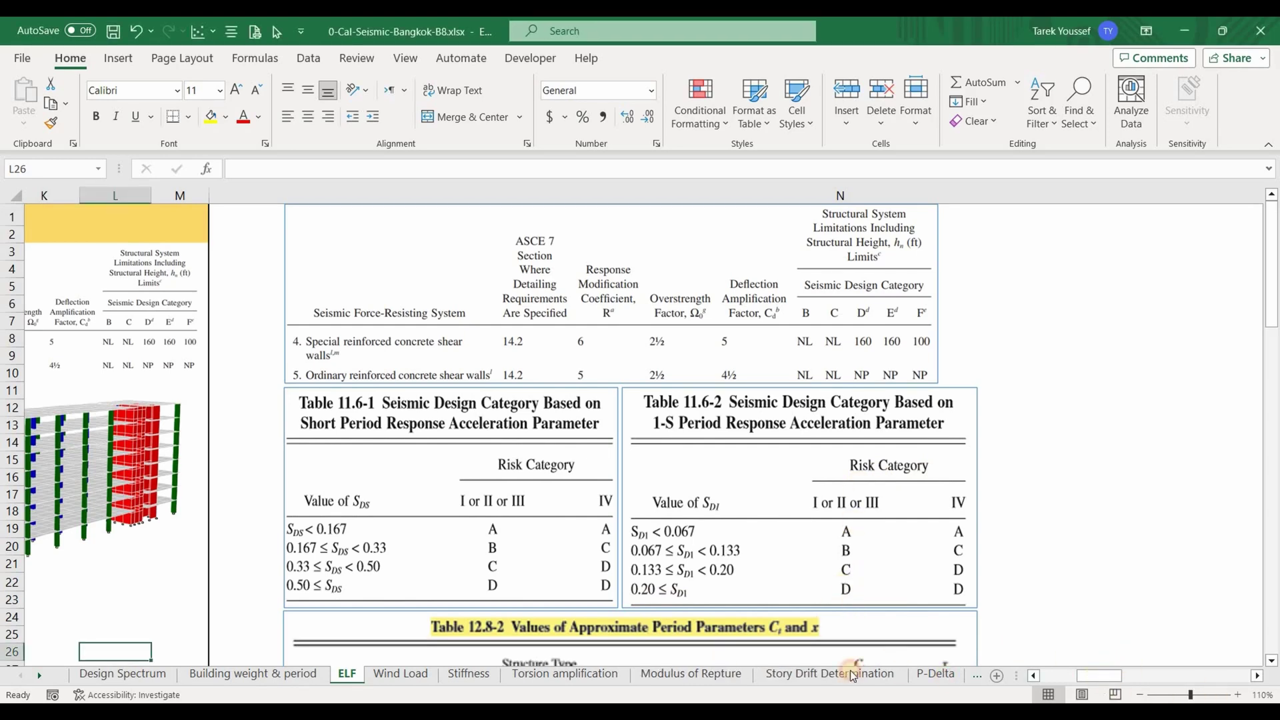
scroll(400, 400, "left", 4)
left_click(374, 387)
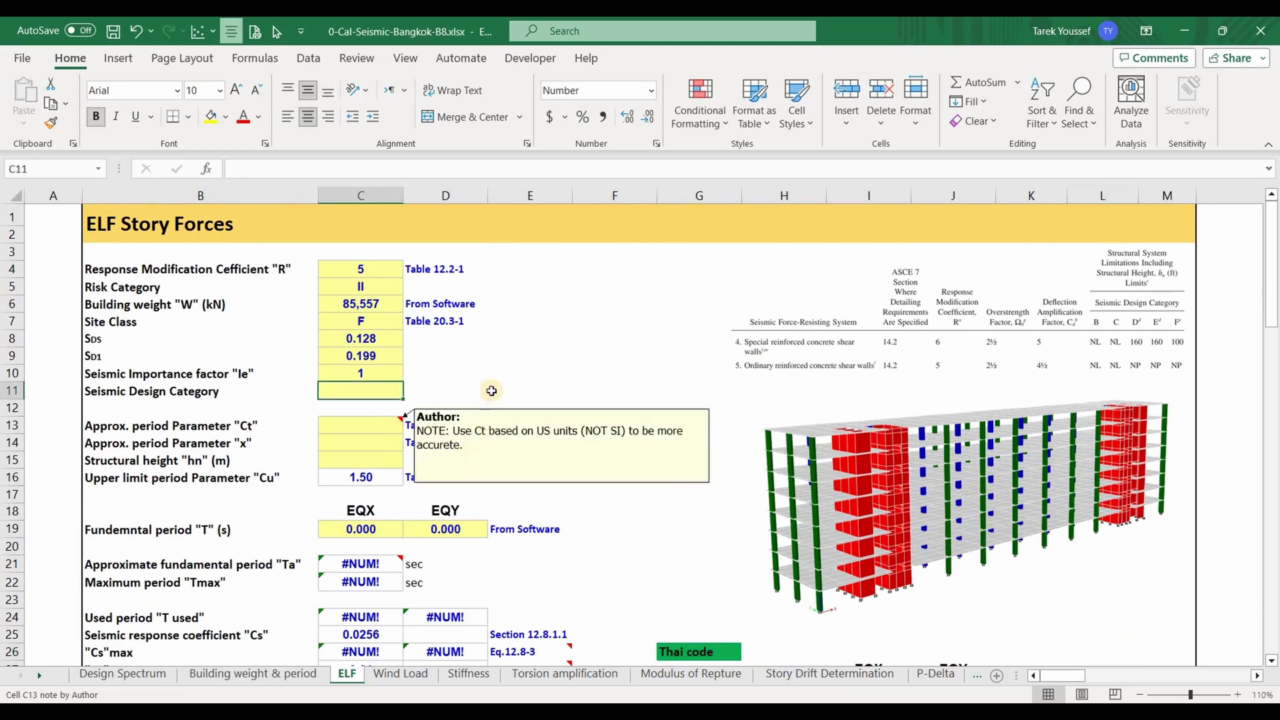
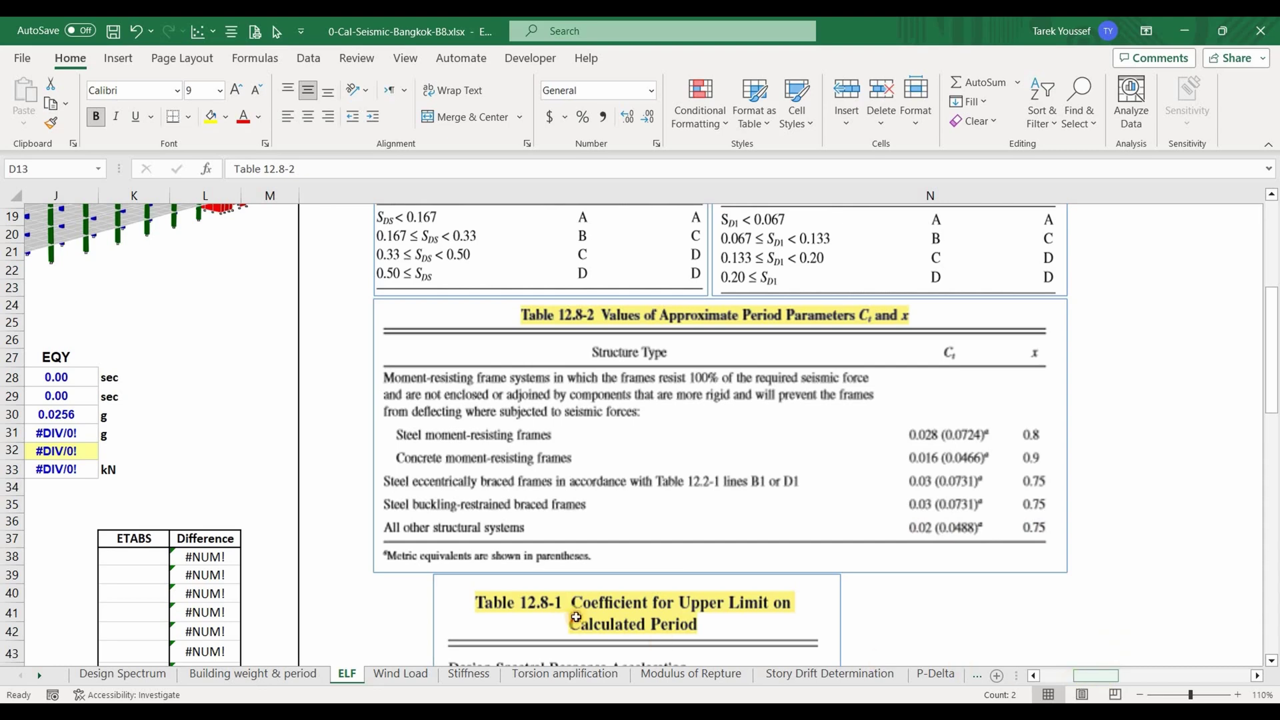
Set the approximate period parameter Ct in cell C13 to 0.02, the Table 12.8-2 value for all other structural systems.
scroll(577, 620, "left", 3)
scroll(526, 563, "up", 3)
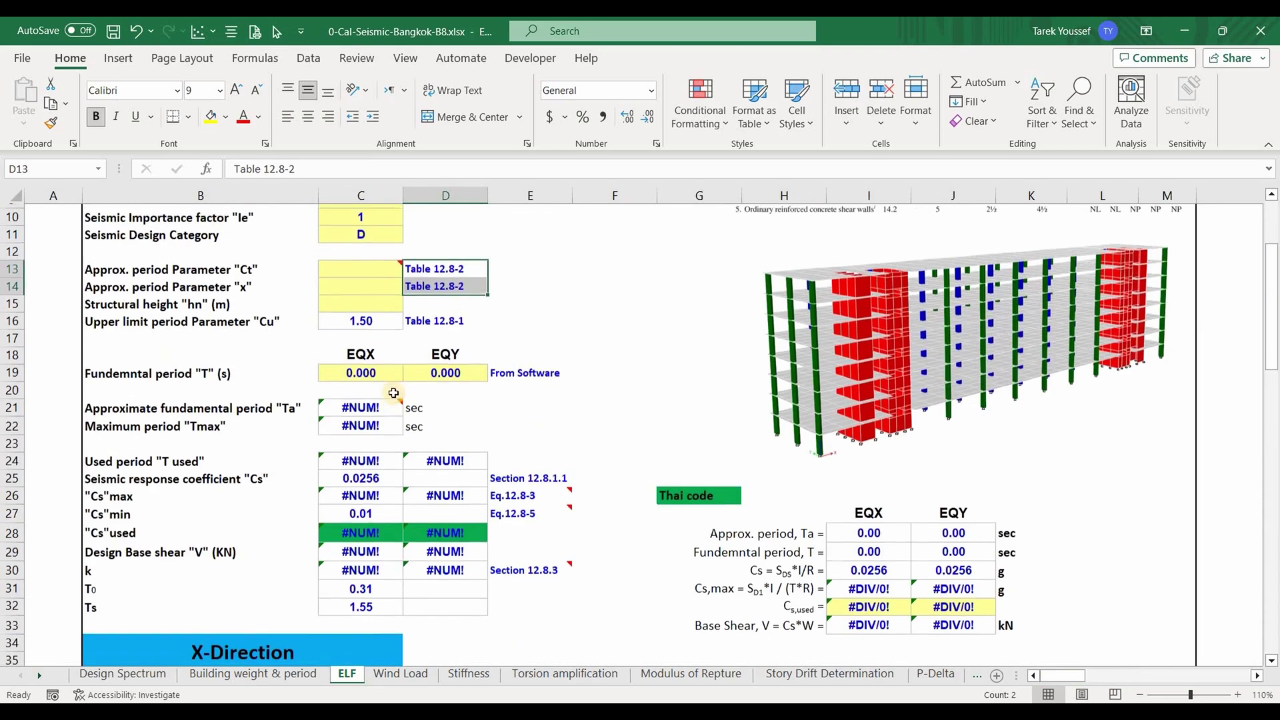
left_click(364, 272)
type("0.02")
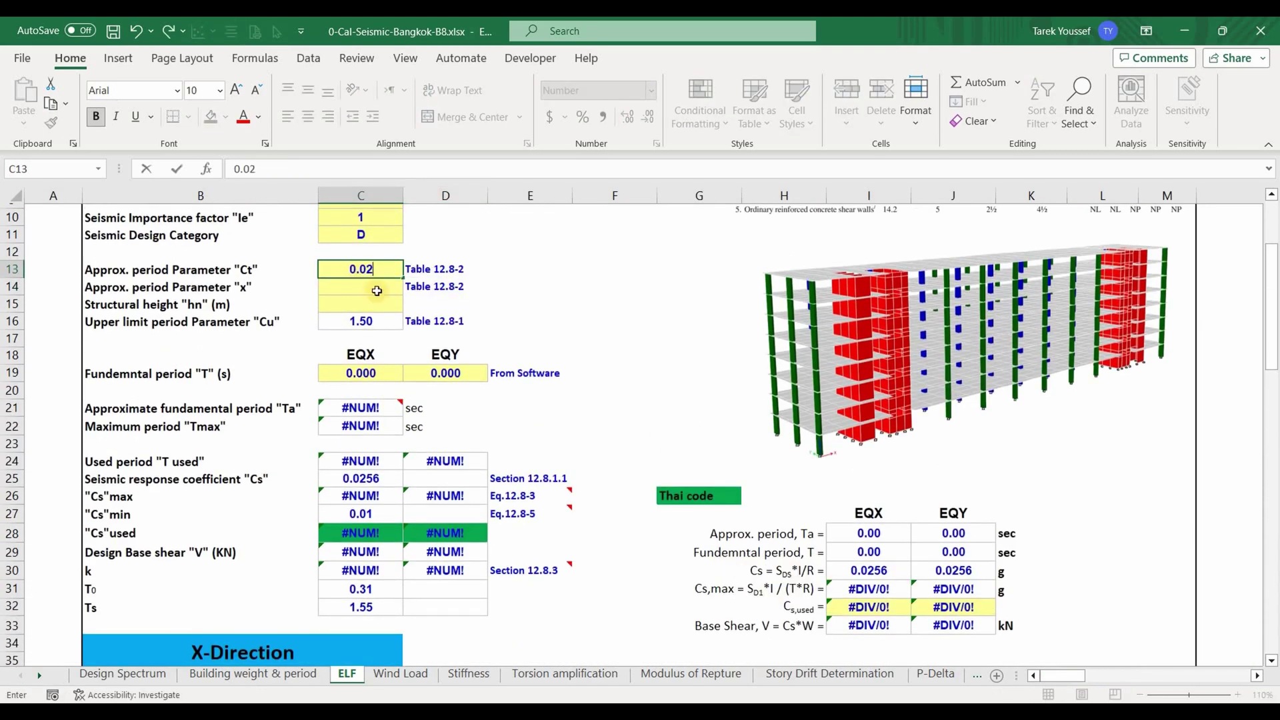
key("Return")
Check the unit note on Ct in cell C13 and the metre-to-feet factor in the Ta formula of cell C21.
scroll(366, 313, "up", 1)
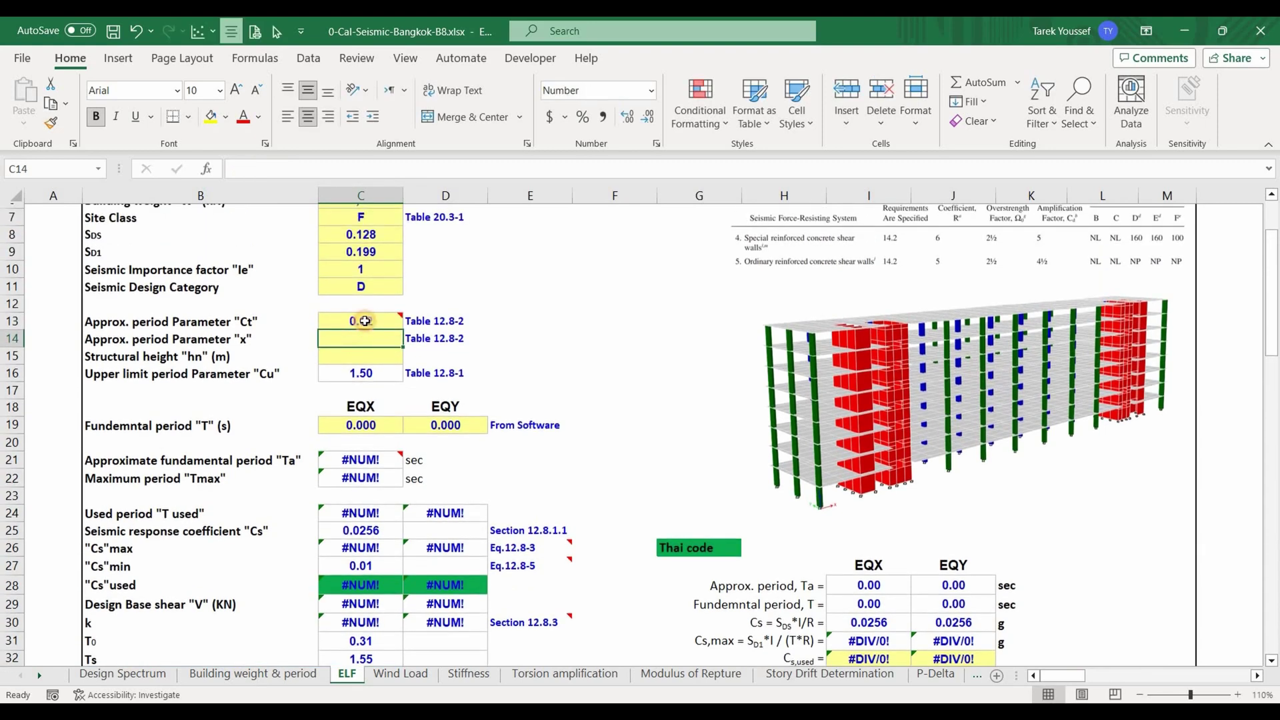
left_click(364, 321)
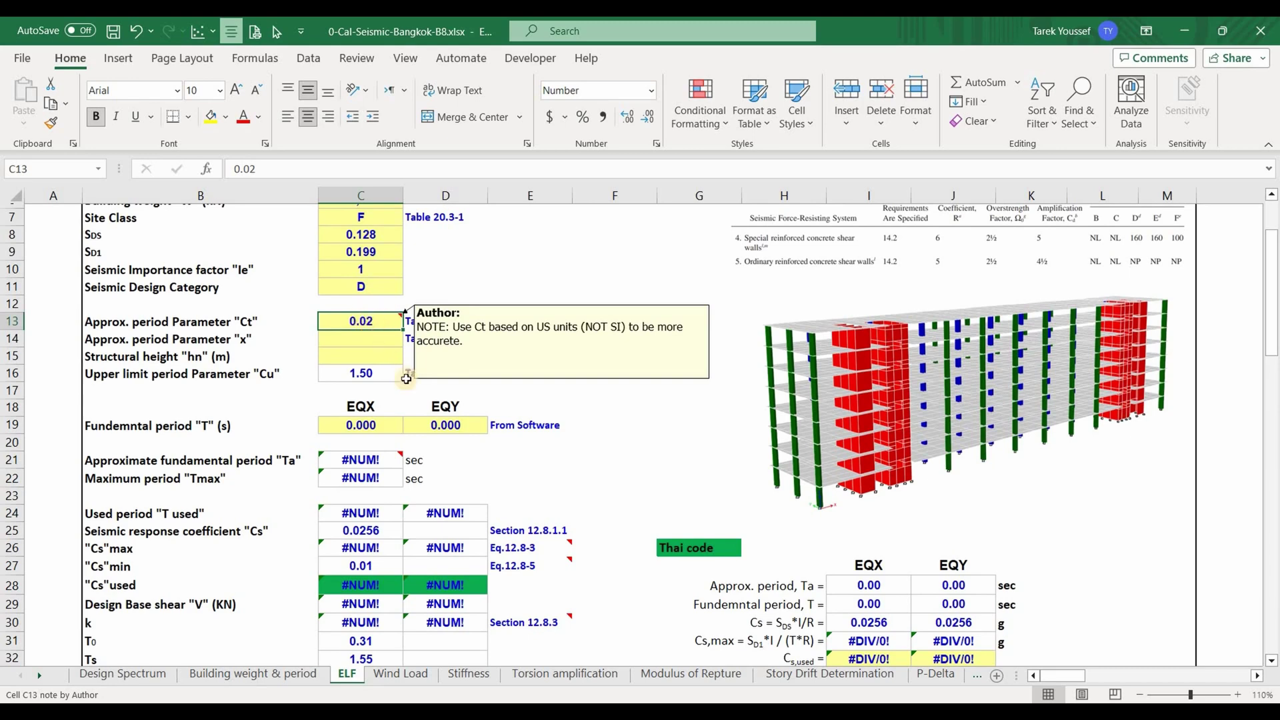
left_click(367, 459)
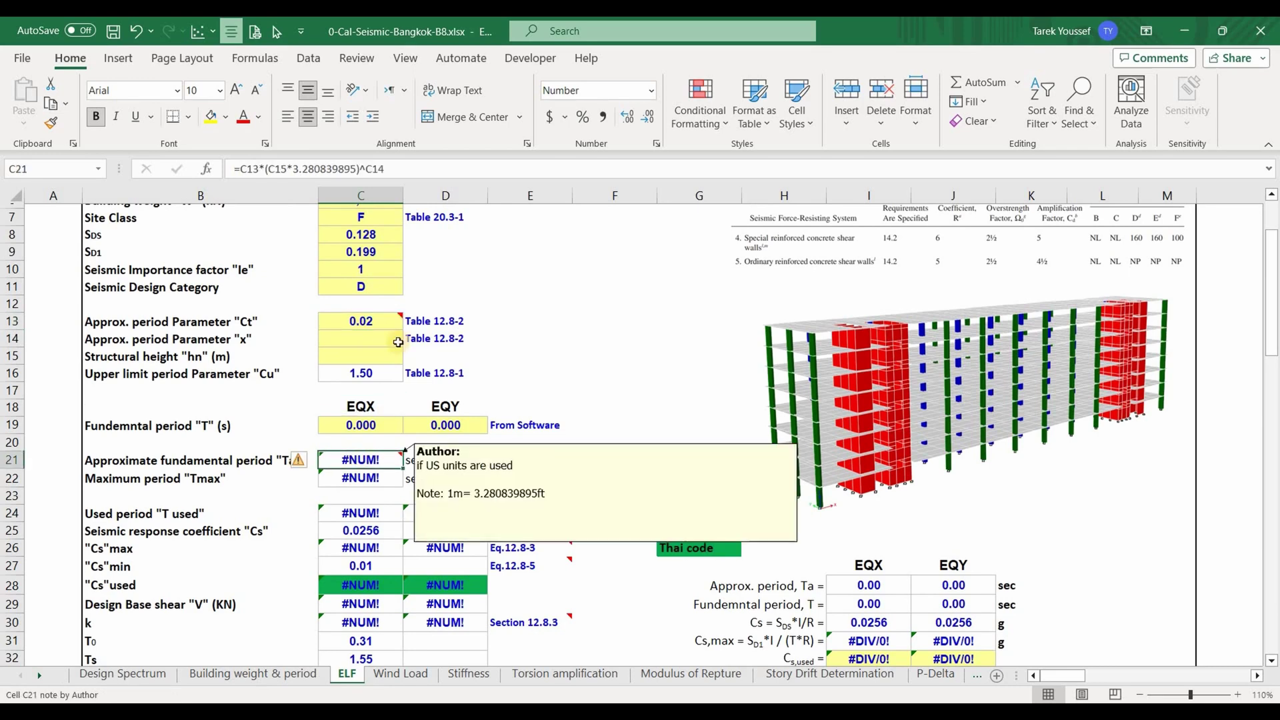
double_click(307, 169)
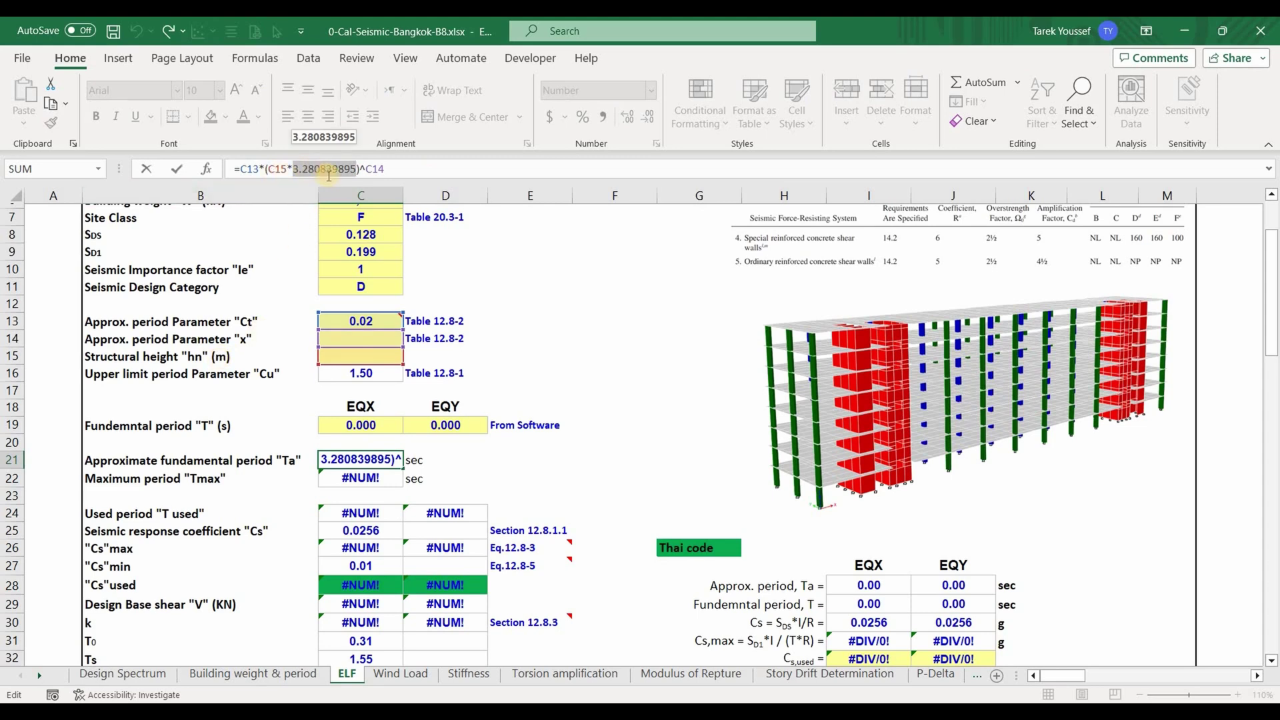
key("Escape")
mouse_move(387, 463)
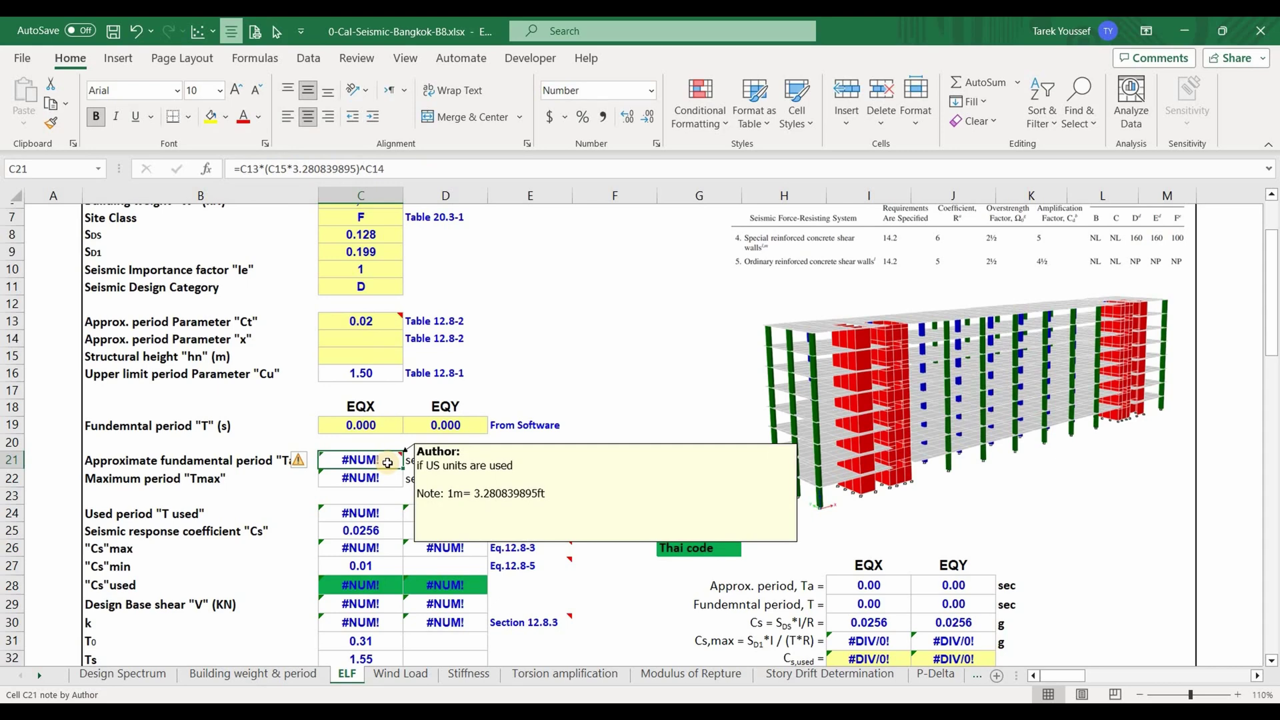
Set the approximate period parameter x in cell C14 to 0.75 and the structural height hn in C15 to 22.8 m.
left_click(360, 335)
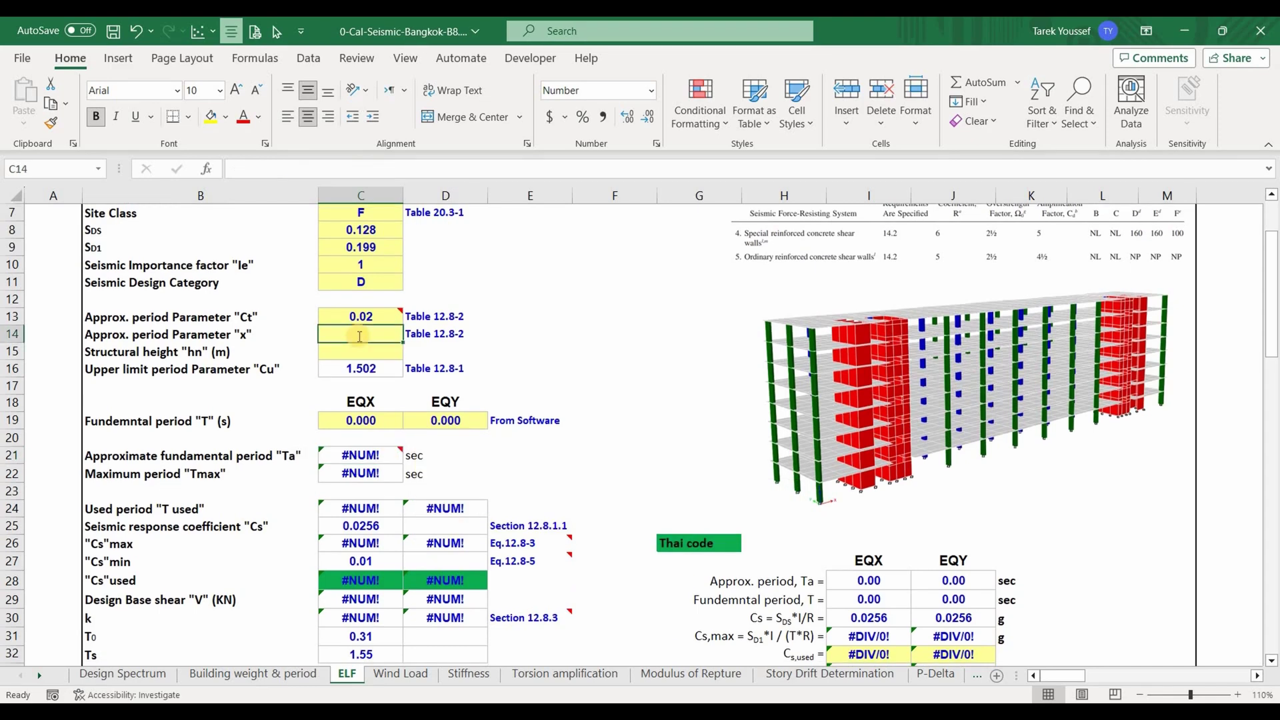
type("0.75")
key("Return")
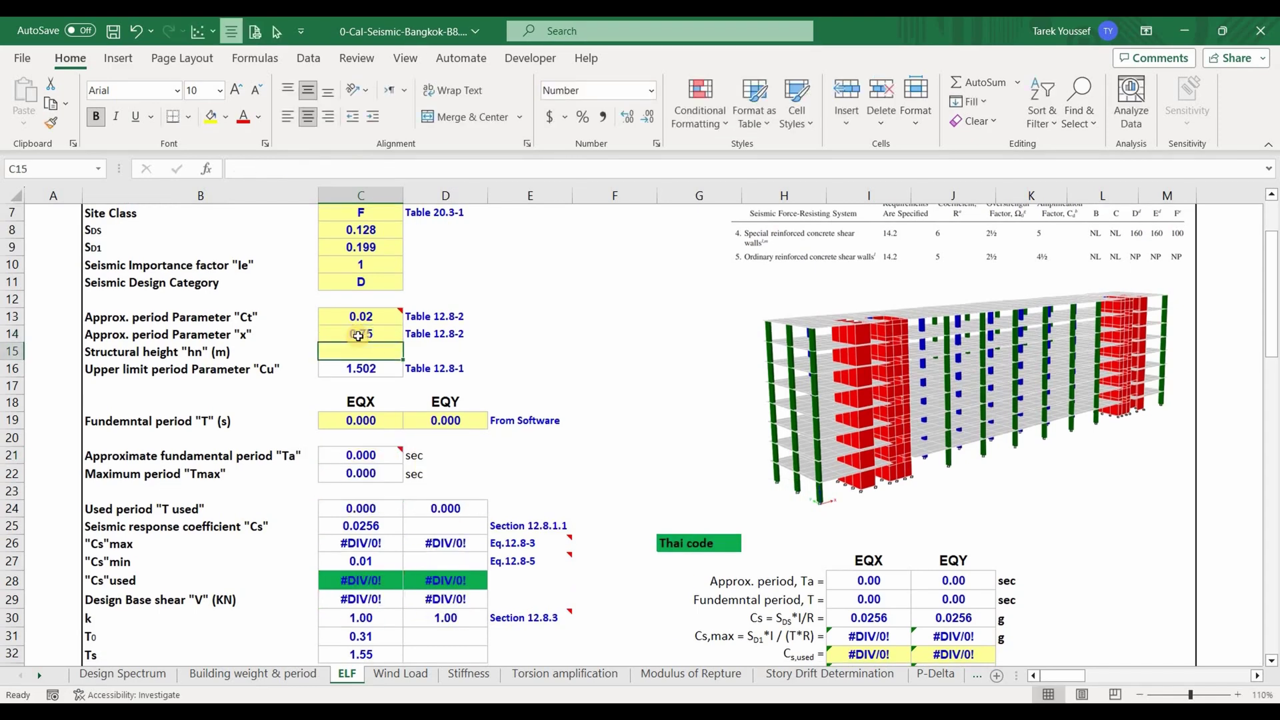
type("22")
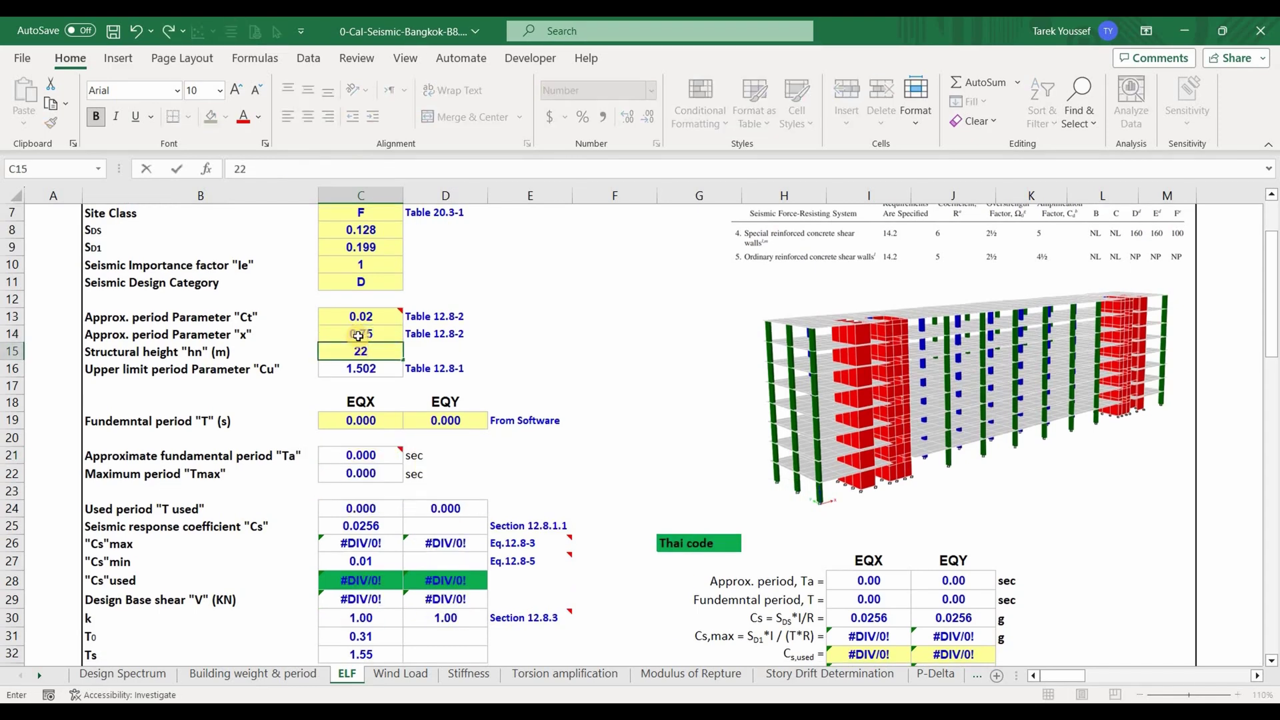
type(".8")
key("Return")
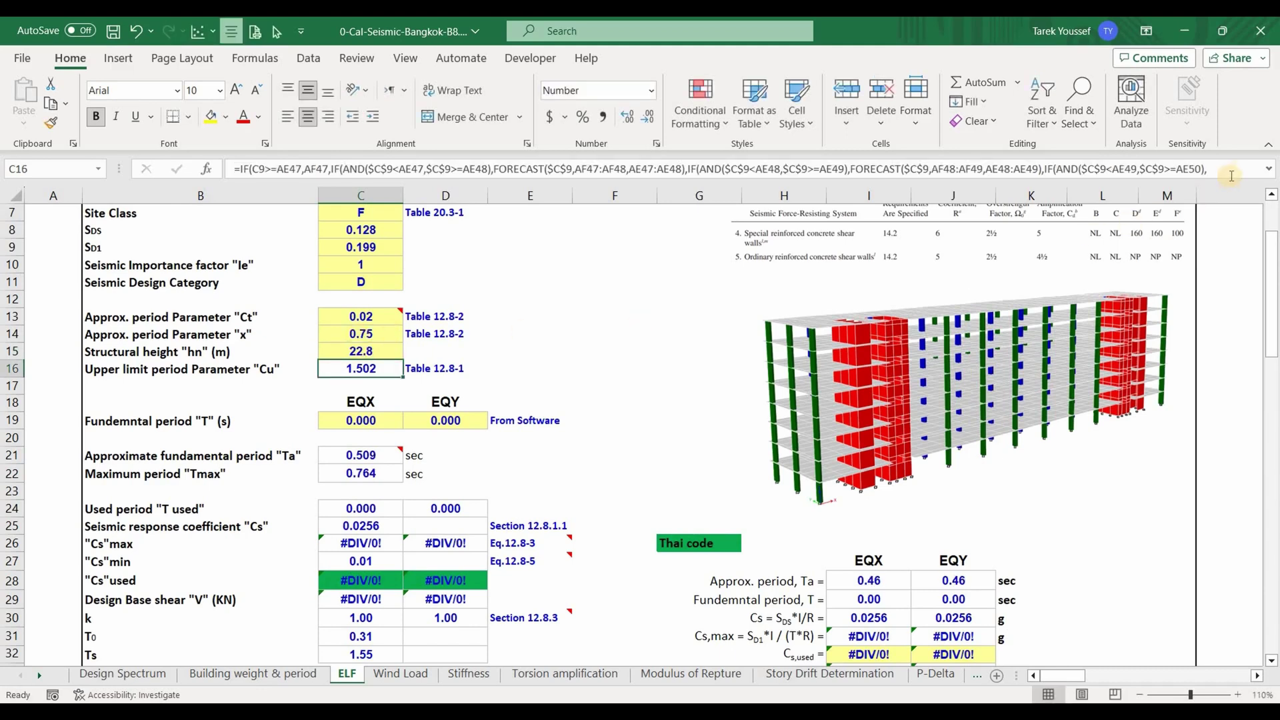
Examine the Cu formula in cell C16 against its SD1 interpolation table and the code's Table 12.8-1.
key("F2")
key("ctrl+shift+u")
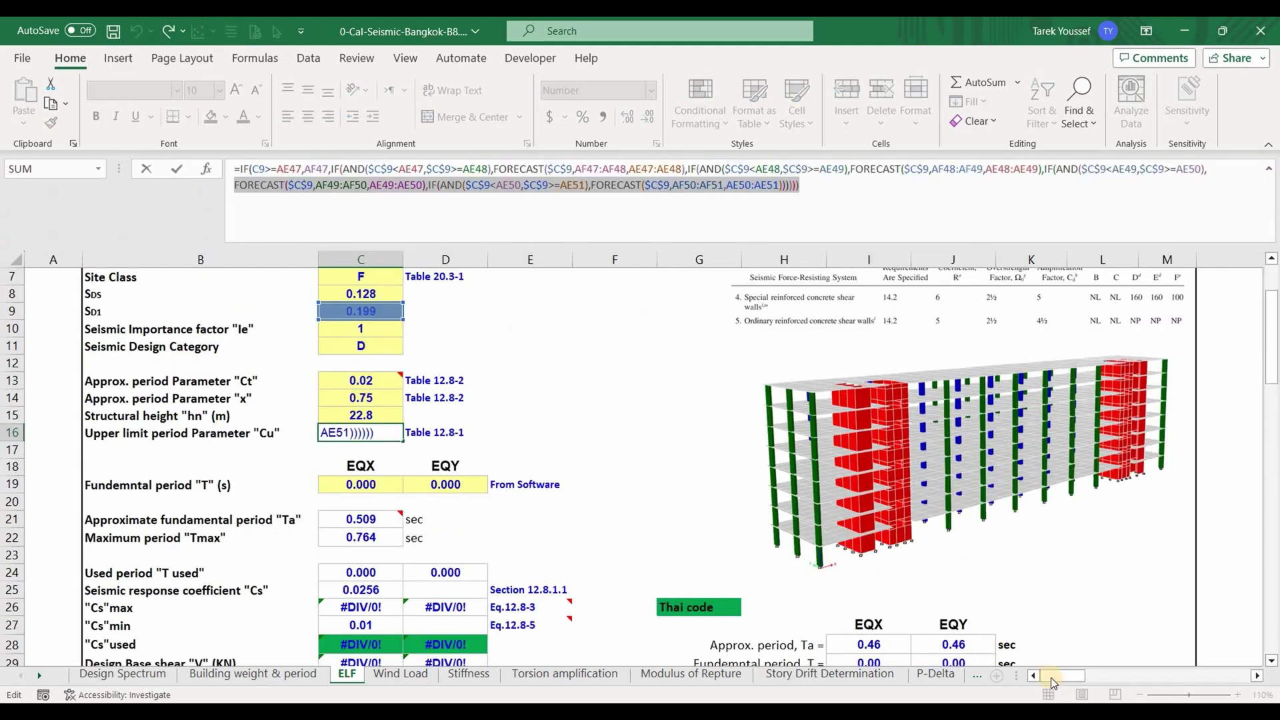
left_click_drag(1102, 682, 1112, 575)
scroll(1048, 526, "down", 12)
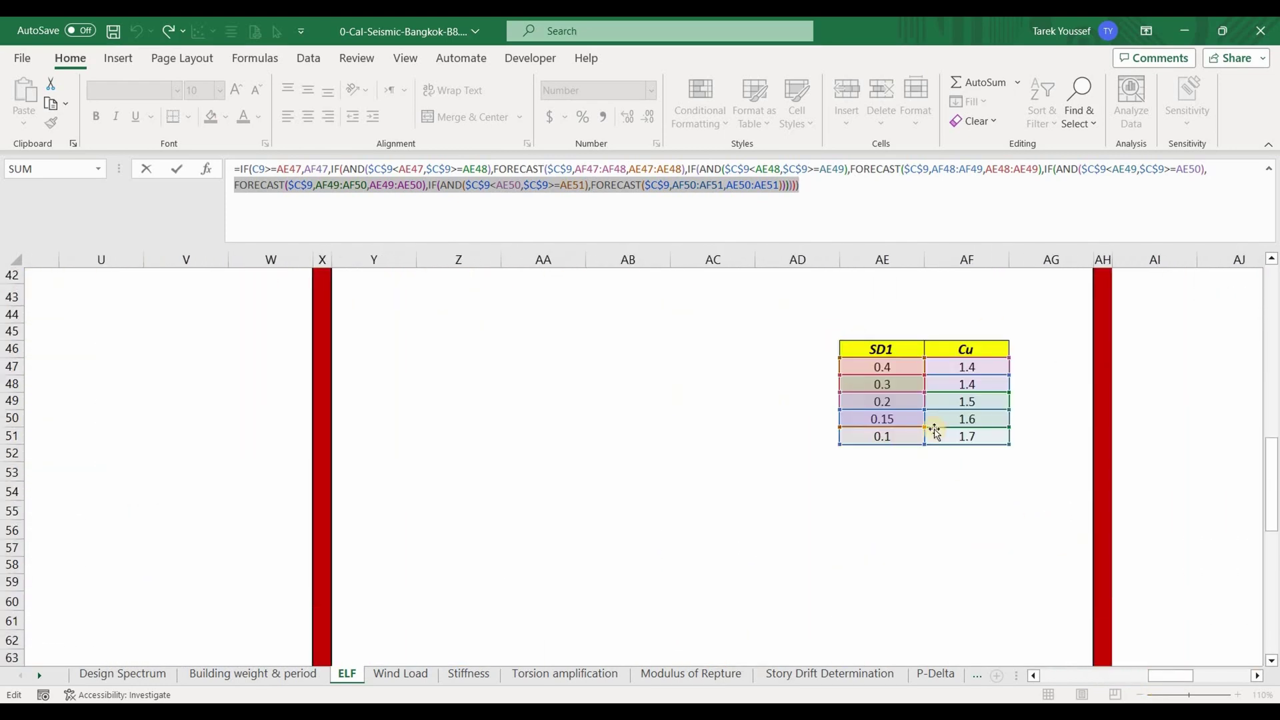
left_click(1125, 677)
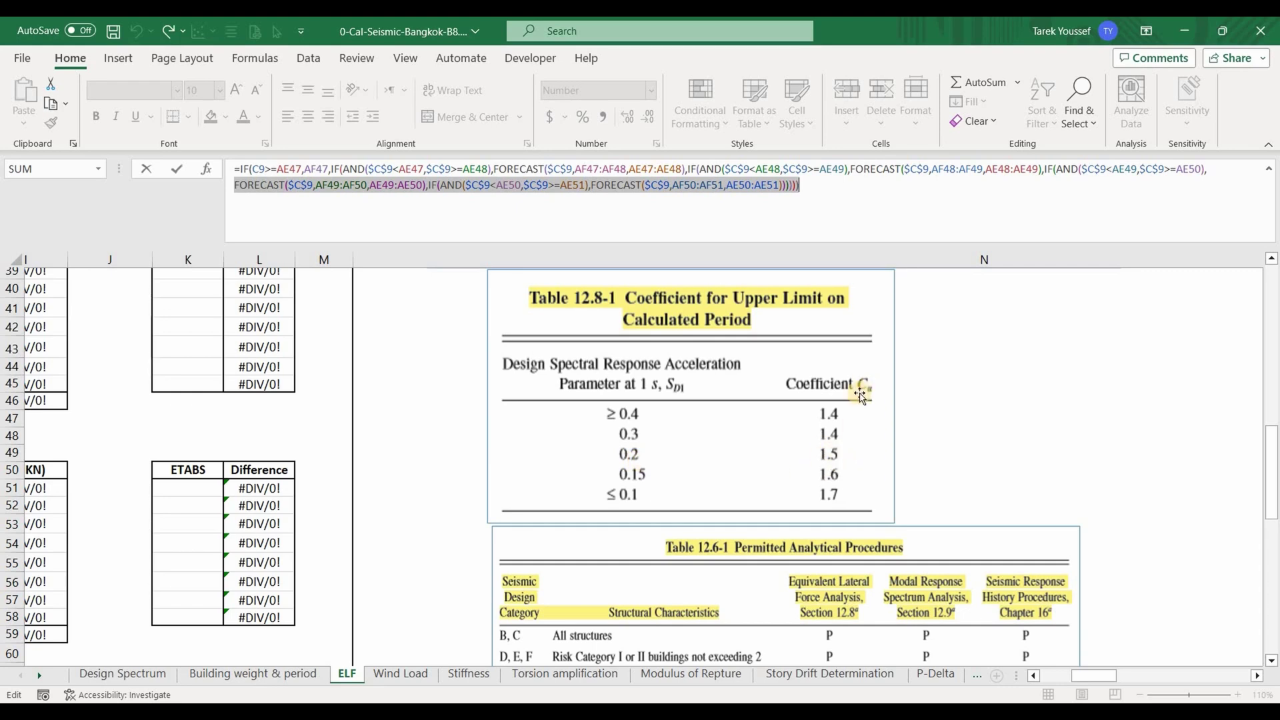
key("Escape")
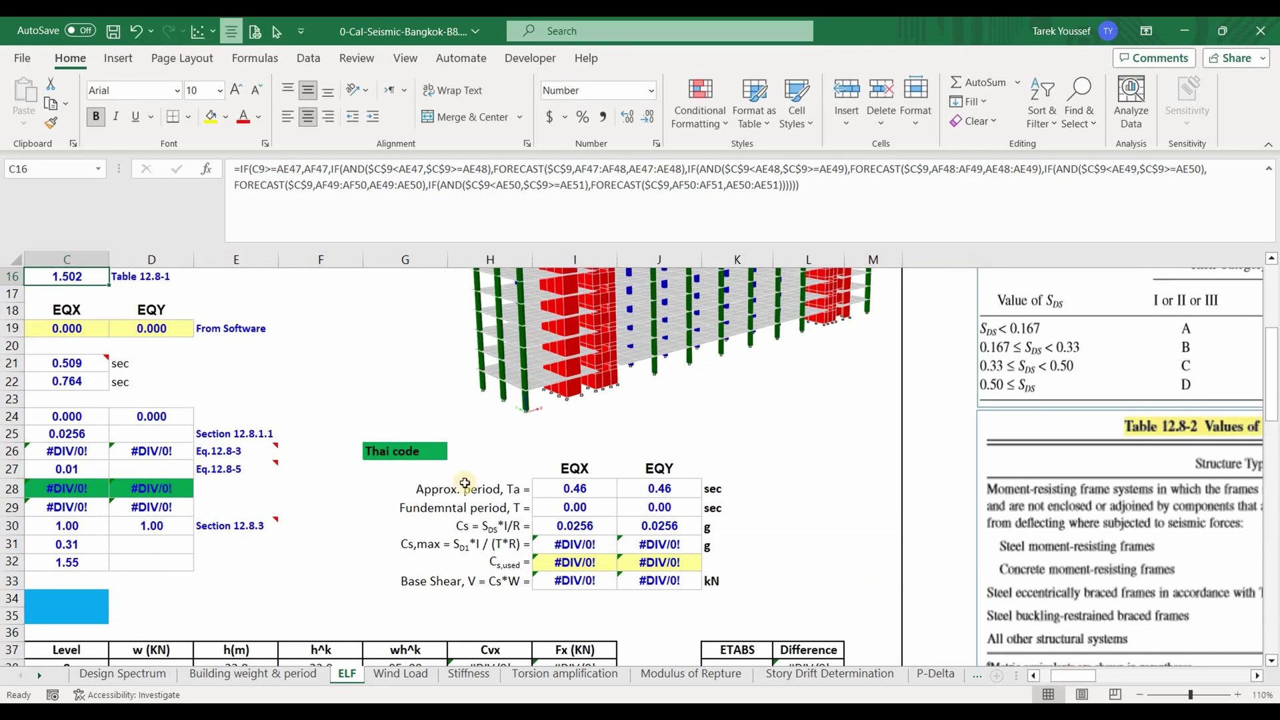
scroll(464, 482, "left", 2)
scroll(380, 382, "up", 2)
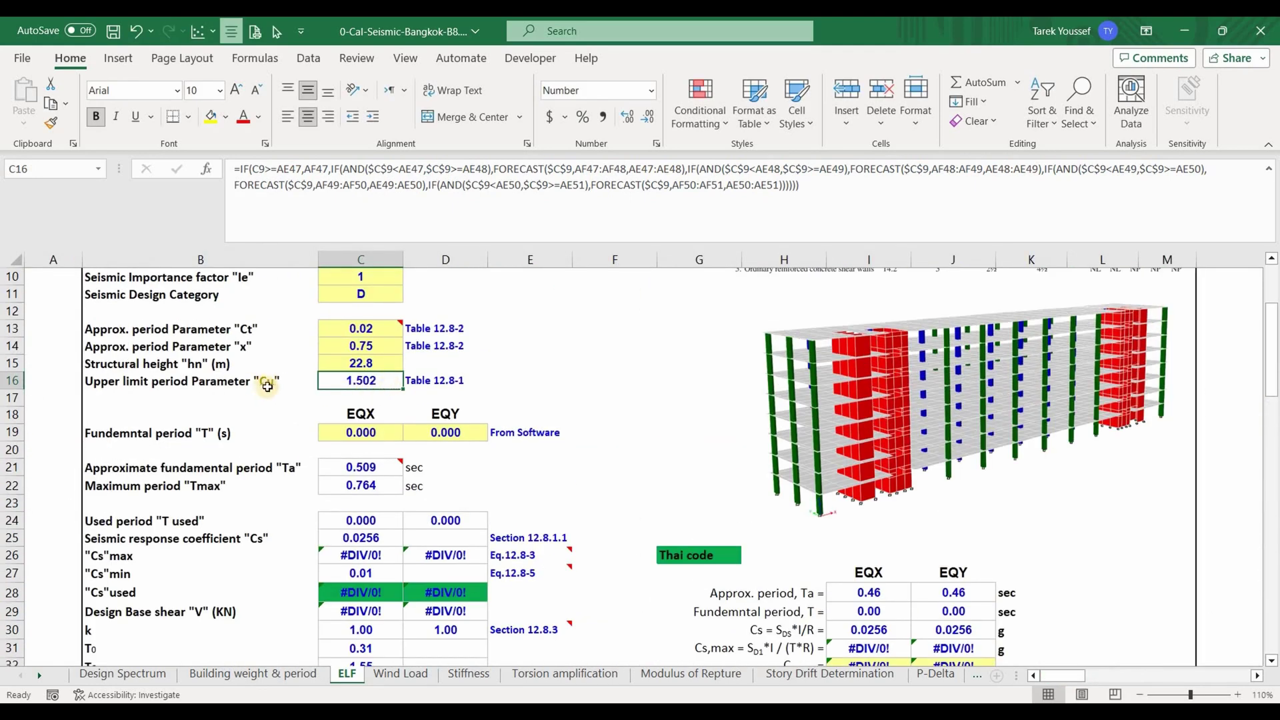
left_click(1270, 175)
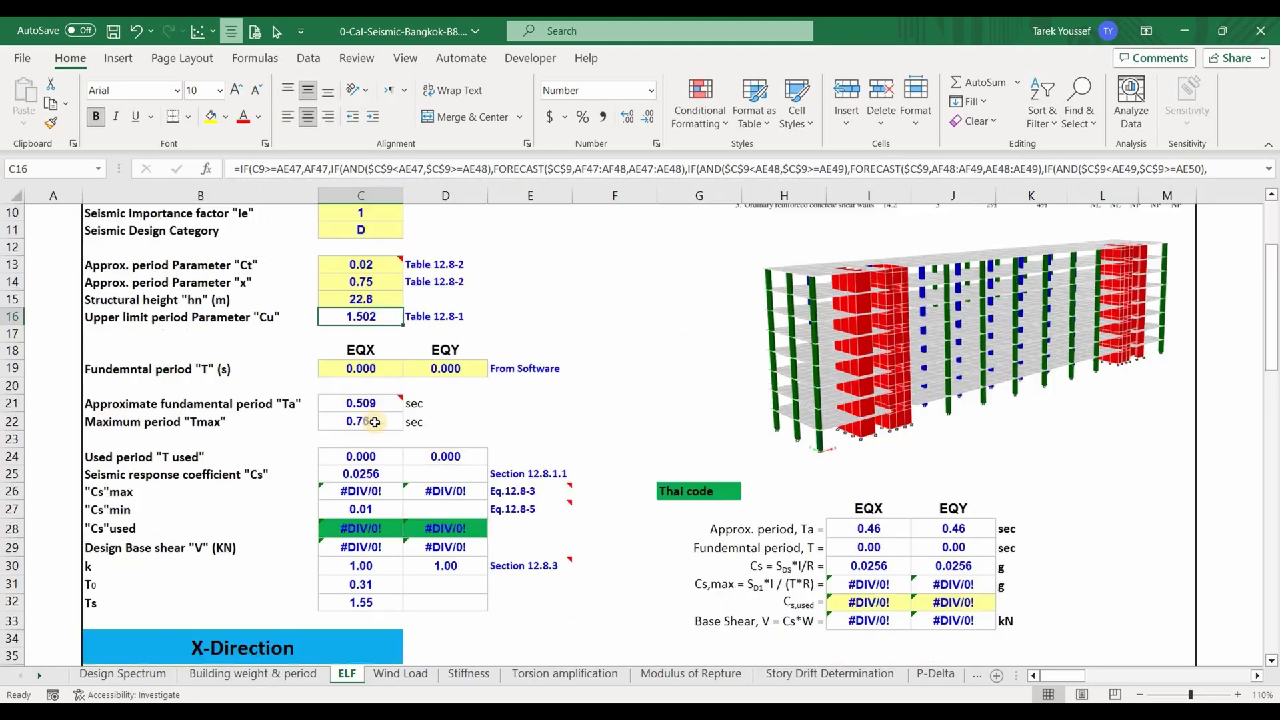
Inspect the maximum period Tmax formula in cell C22 and the cells feeding the approximate period Ta in C21.
left_click(377, 422)
scroll(336, 187, "up", 1)
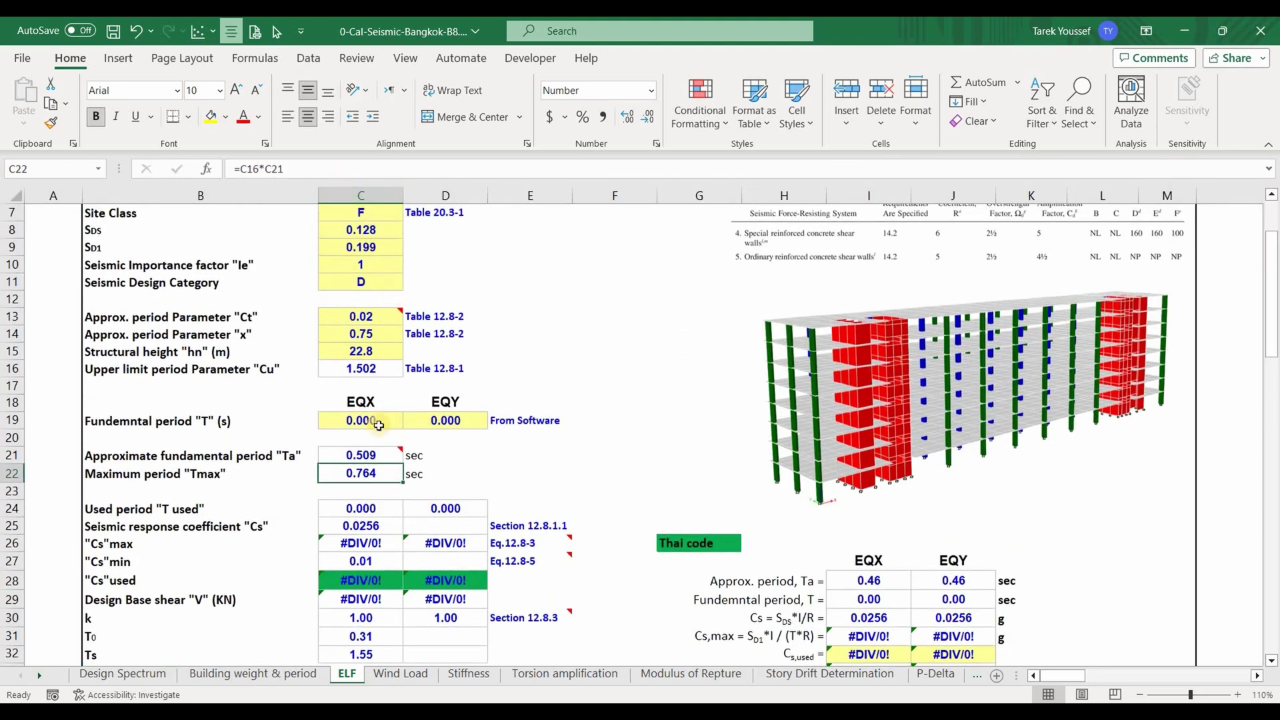
double_click(353, 470)
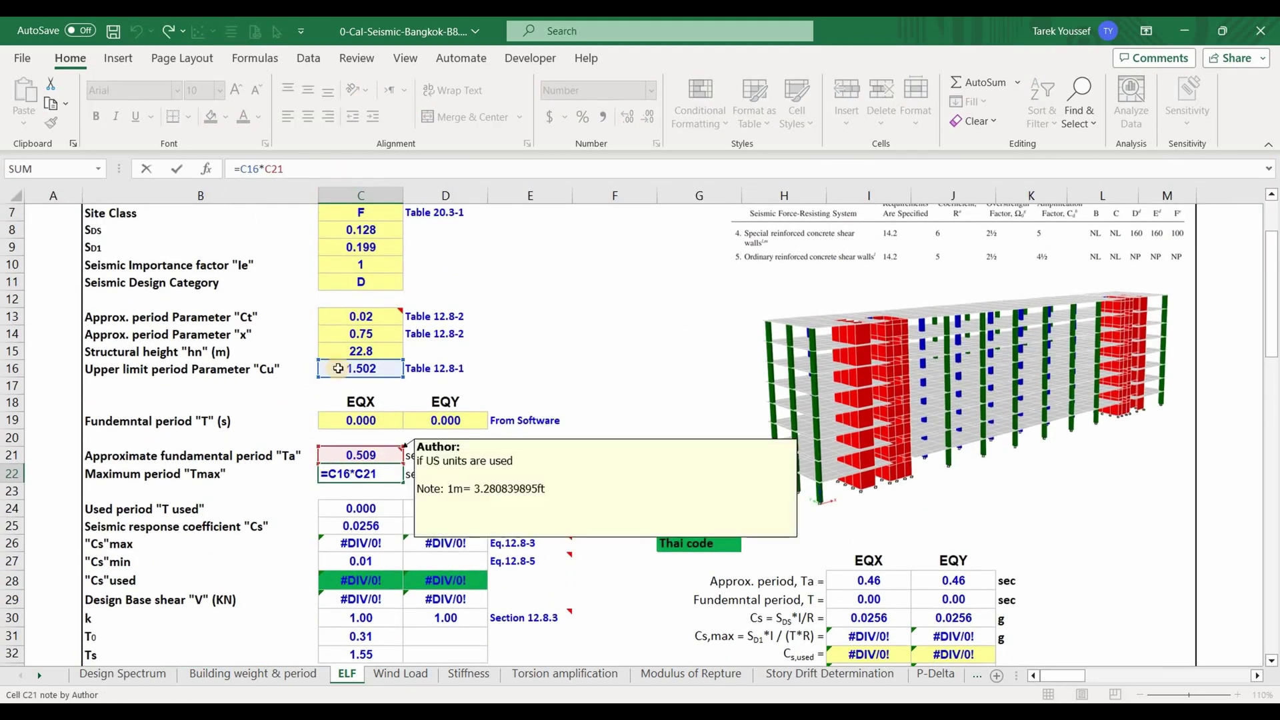
left_click(366, 455)
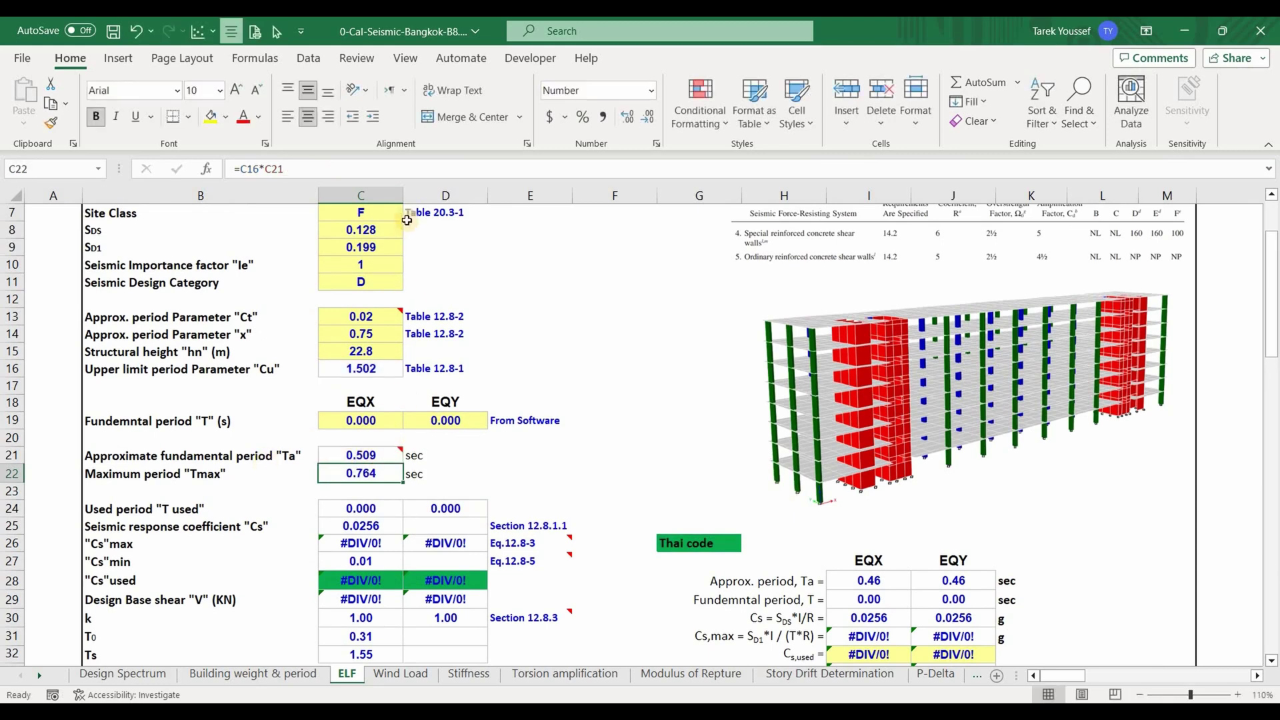
key("F2")
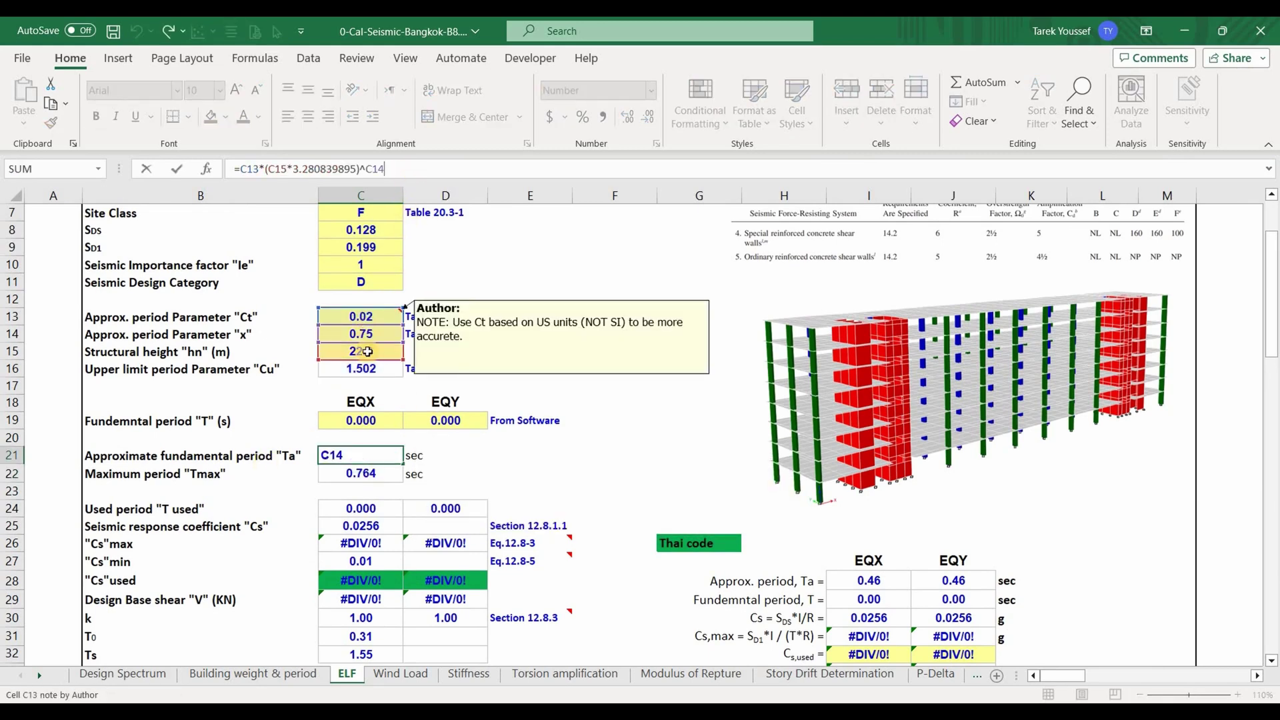
key("Escape")
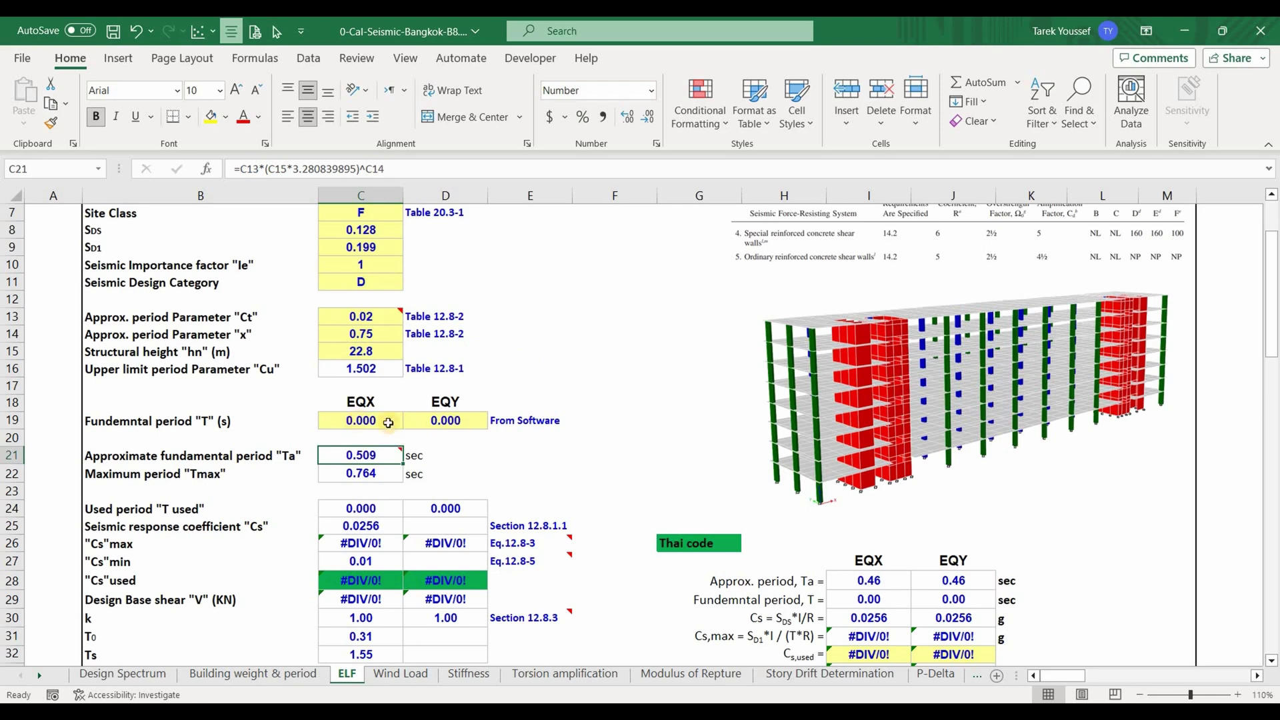
Trace the EQX fundamental period in cell C19 to the uncracked-wall (0.7EI) modal mass table on the Building weight & period sheet.
left_click(370, 420)
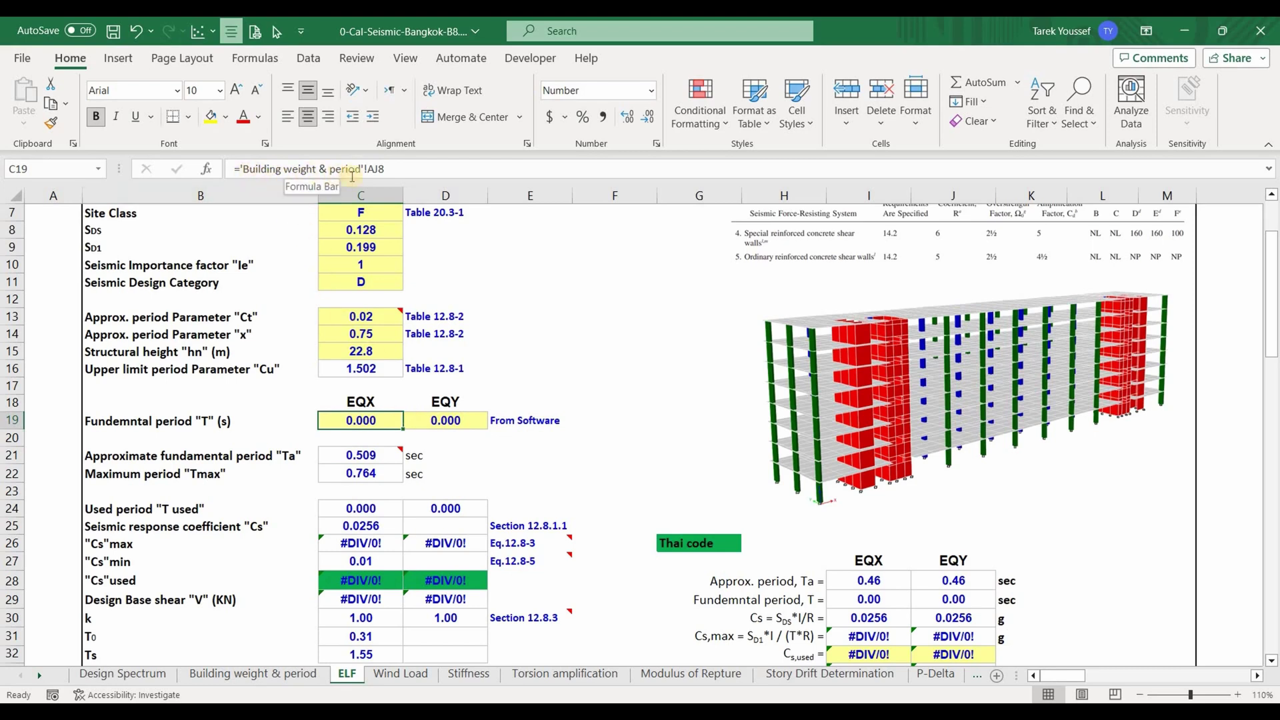
left_click(290, 673)
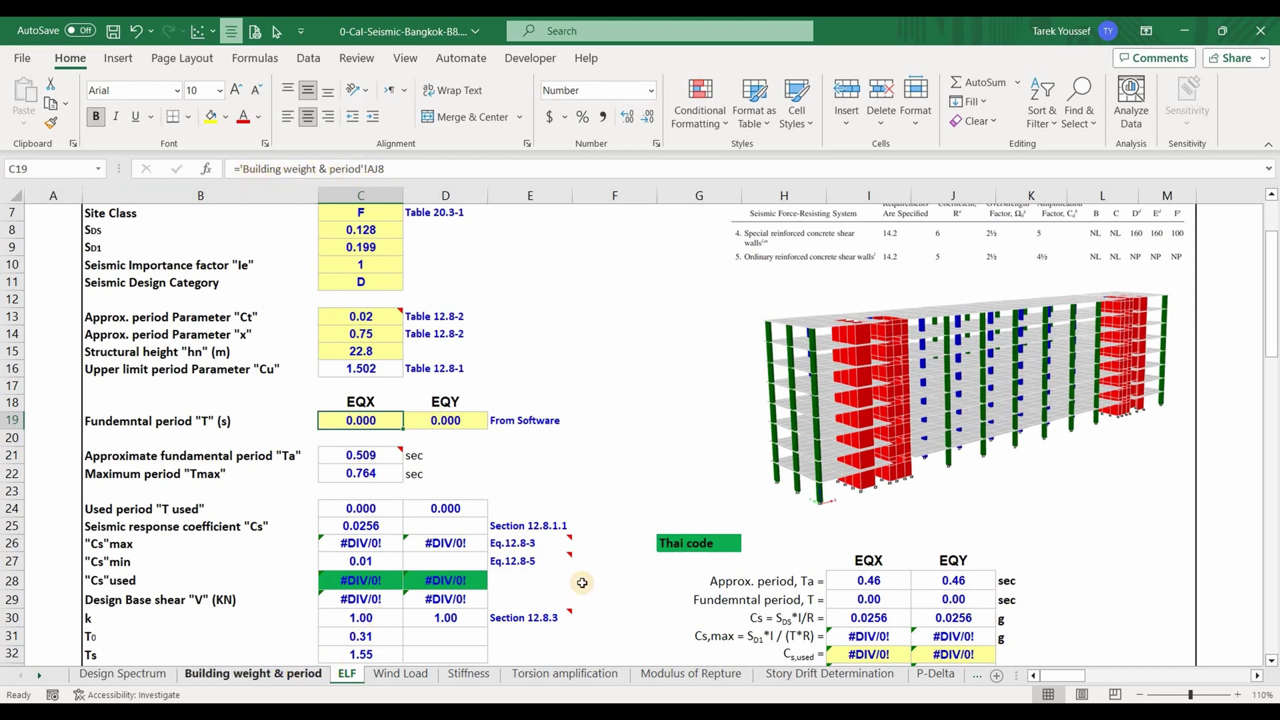
mouse_move(503, 286)
left_mouse_down()
mouse_move(683, 397)
mouse_move(713, 441)
left_mouse_up()
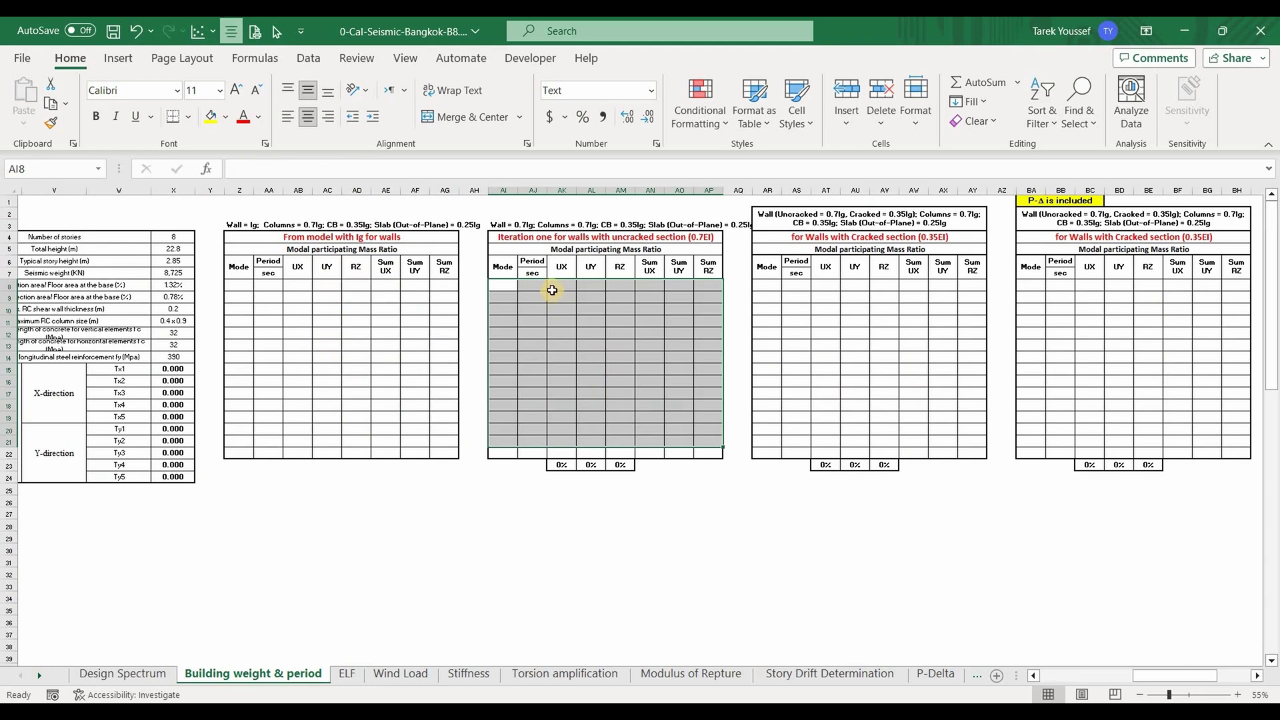
left_click(499, 225)
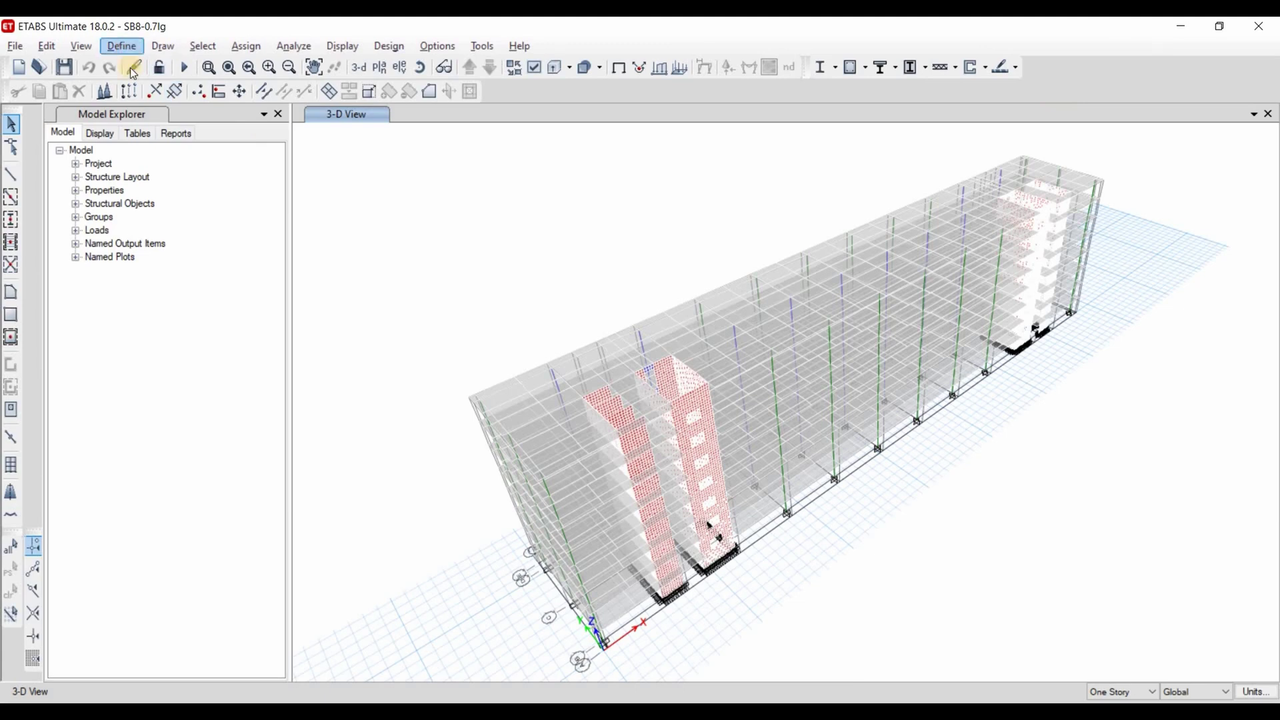
Switch to the SB8-0.7Ig model in ETABS and set the Modal case's maximum number of modes to 15.
left_click(121, 46)
left_click(200, 388)
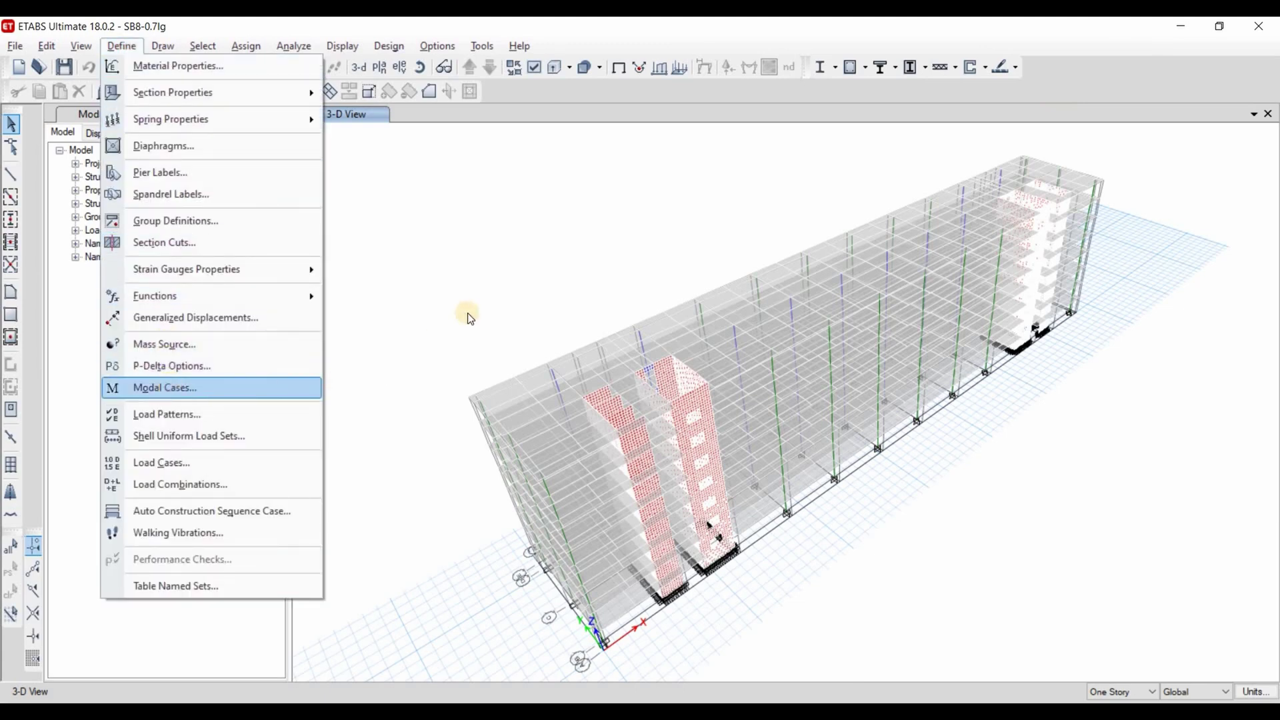
left_click(853, 323)
left_click(754, 386)
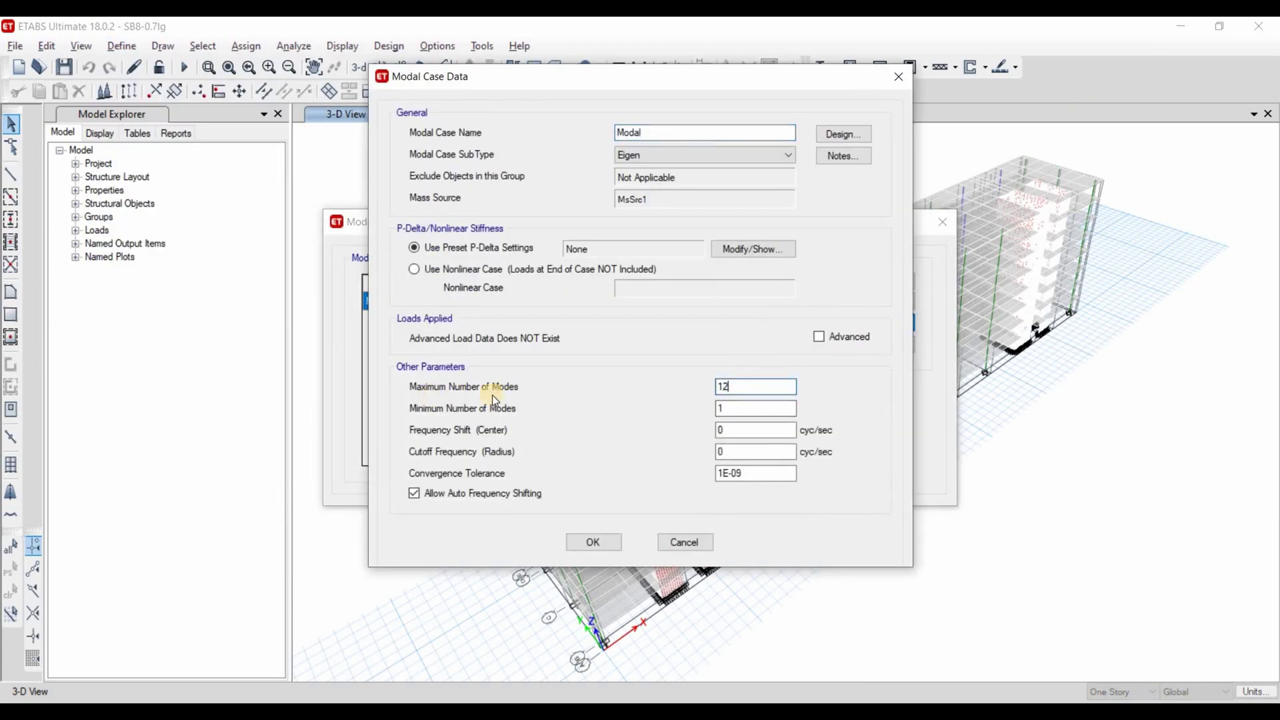
left_click_drag(740, 388, 638, 388)
type("15")
key("Return")
left_click(845, 430)
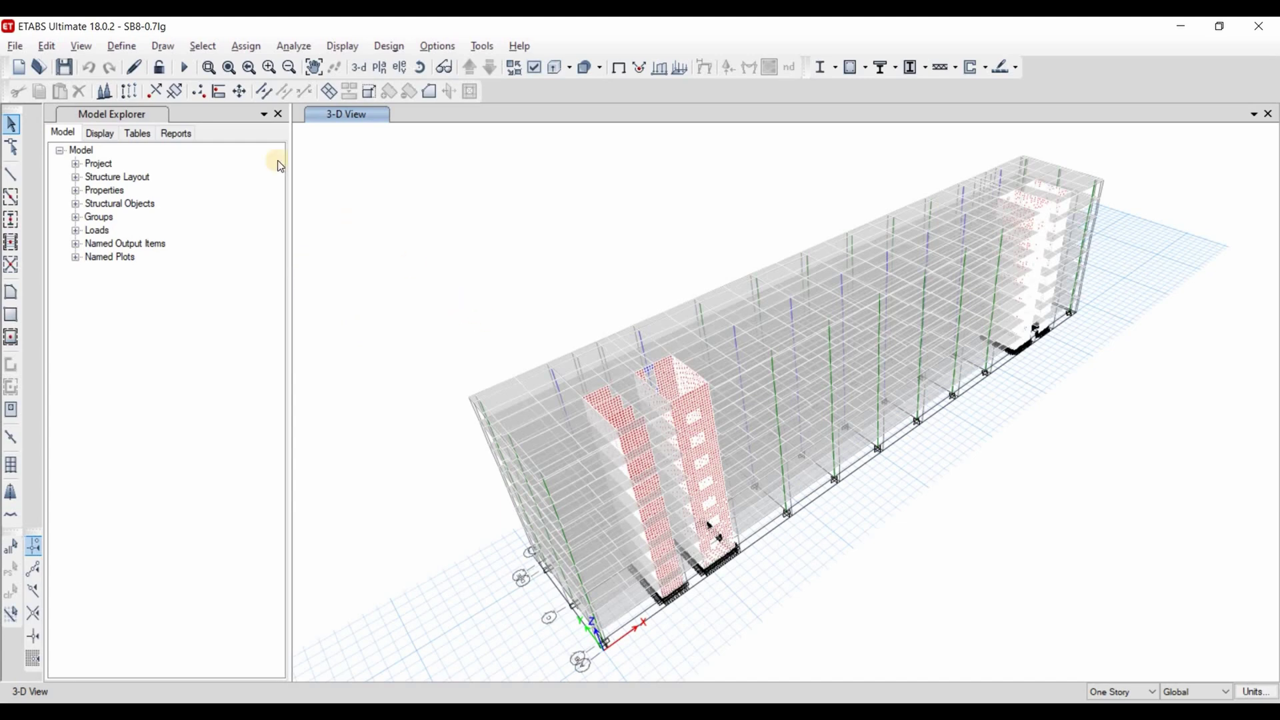
Add a load pattern named ELFx of type Seismic with ASCE 7-10 as its auto lateral load.
left_click(124, 47)
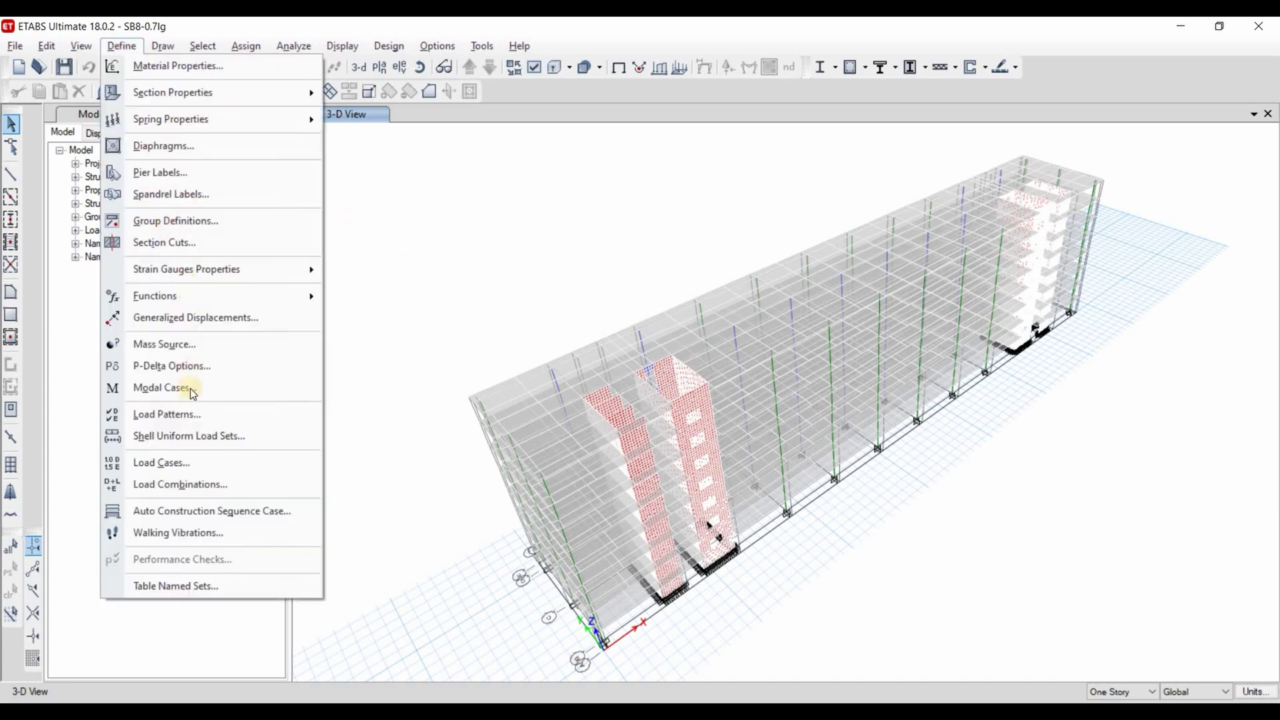
left_click(273, 414)
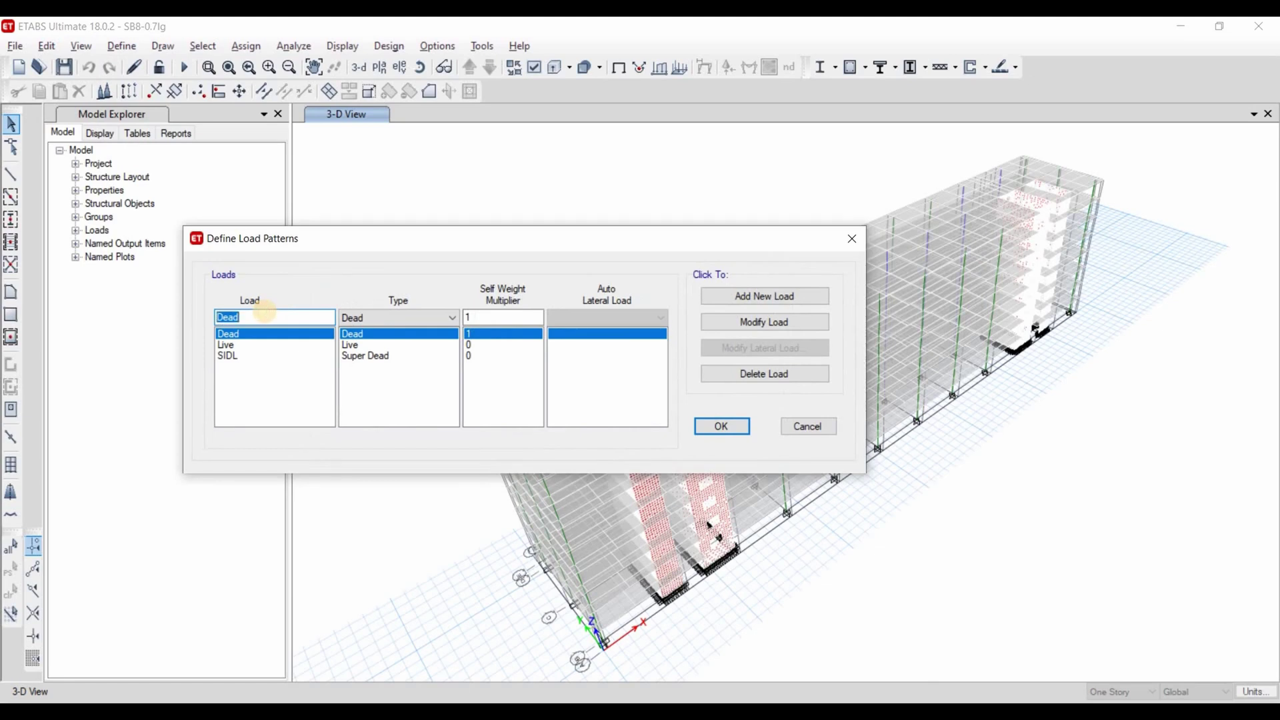
left_click(387, 313)
left_click(377, 398)
left_click(595, 316)
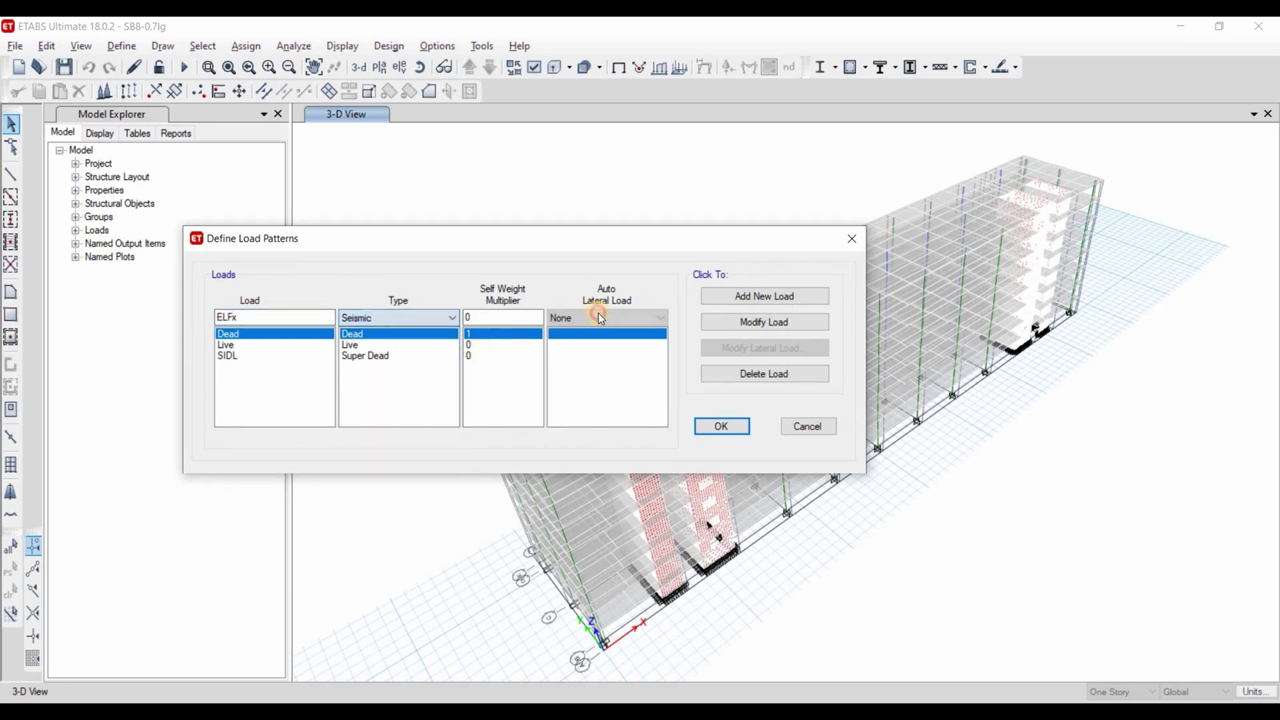
left_click(600, 319)
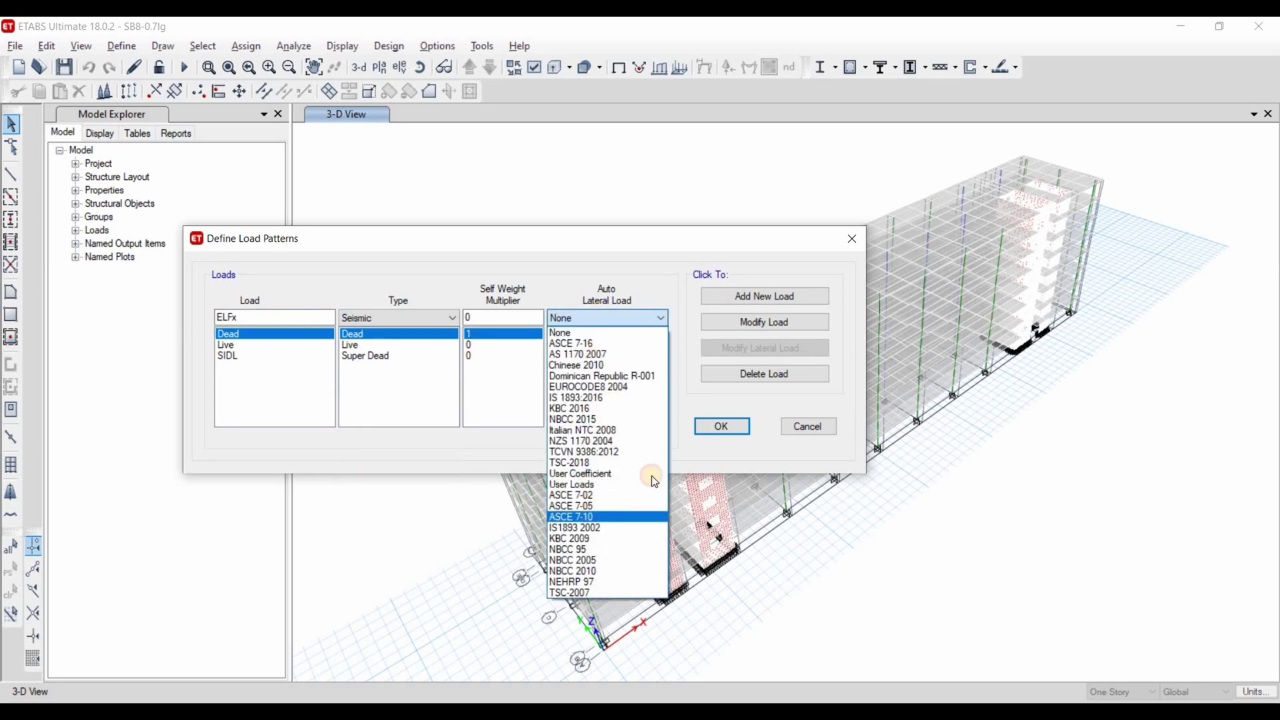
left_click(606, 517)
left_click(758, 297)
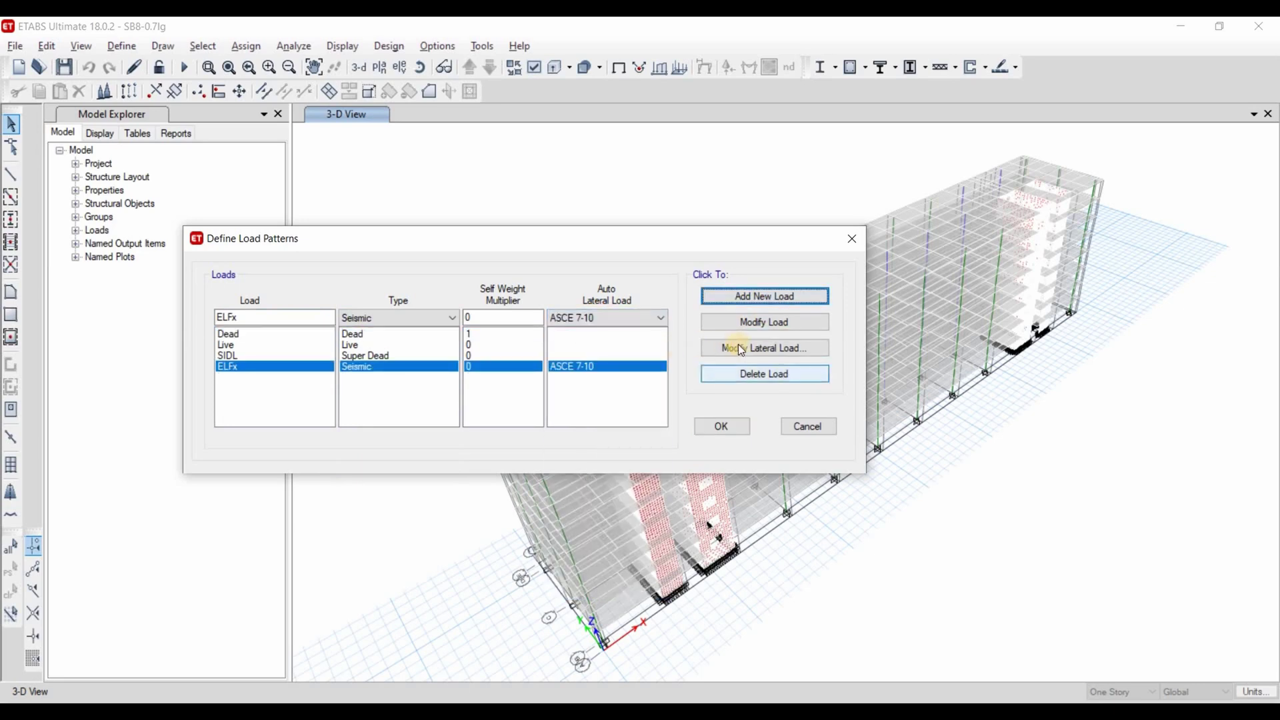
Limit ELFx's ASCE 7-10 seismic loading to the X direction with both eccentricities, and set the program-calculated period's Ct and x to 0.02; 0.75.
left_click(758, 349)
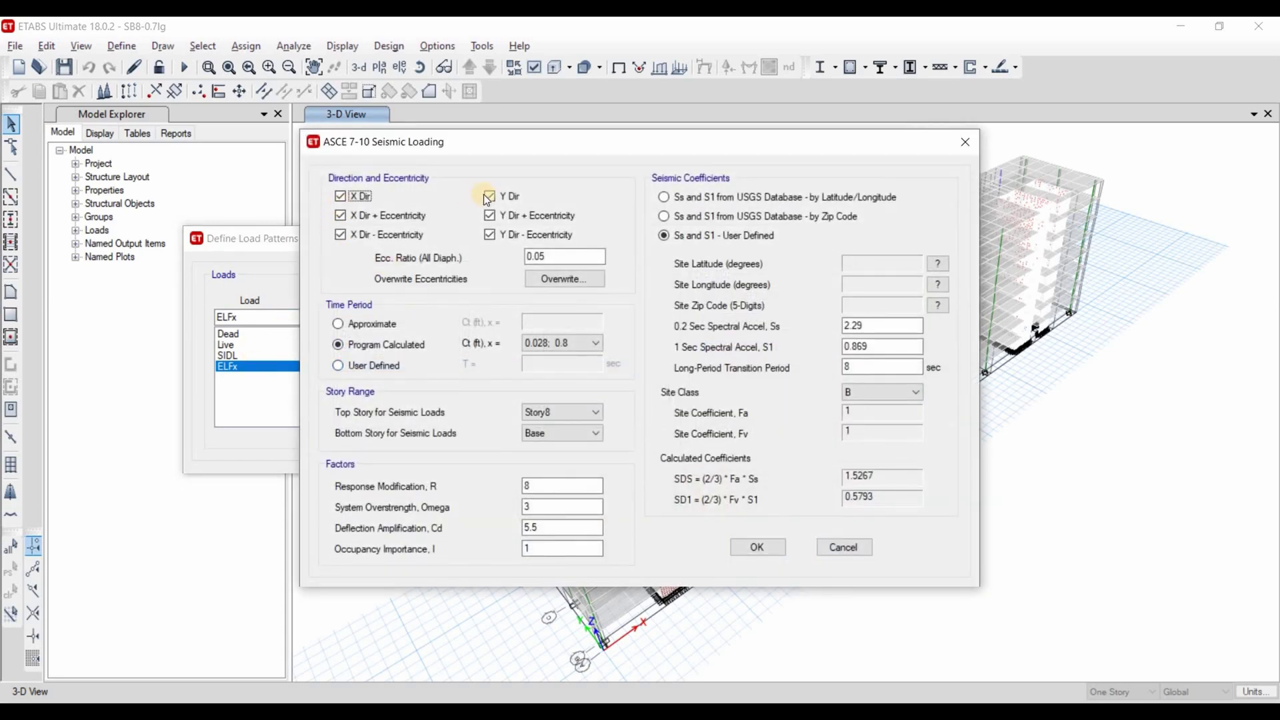
left_click(490, 216)
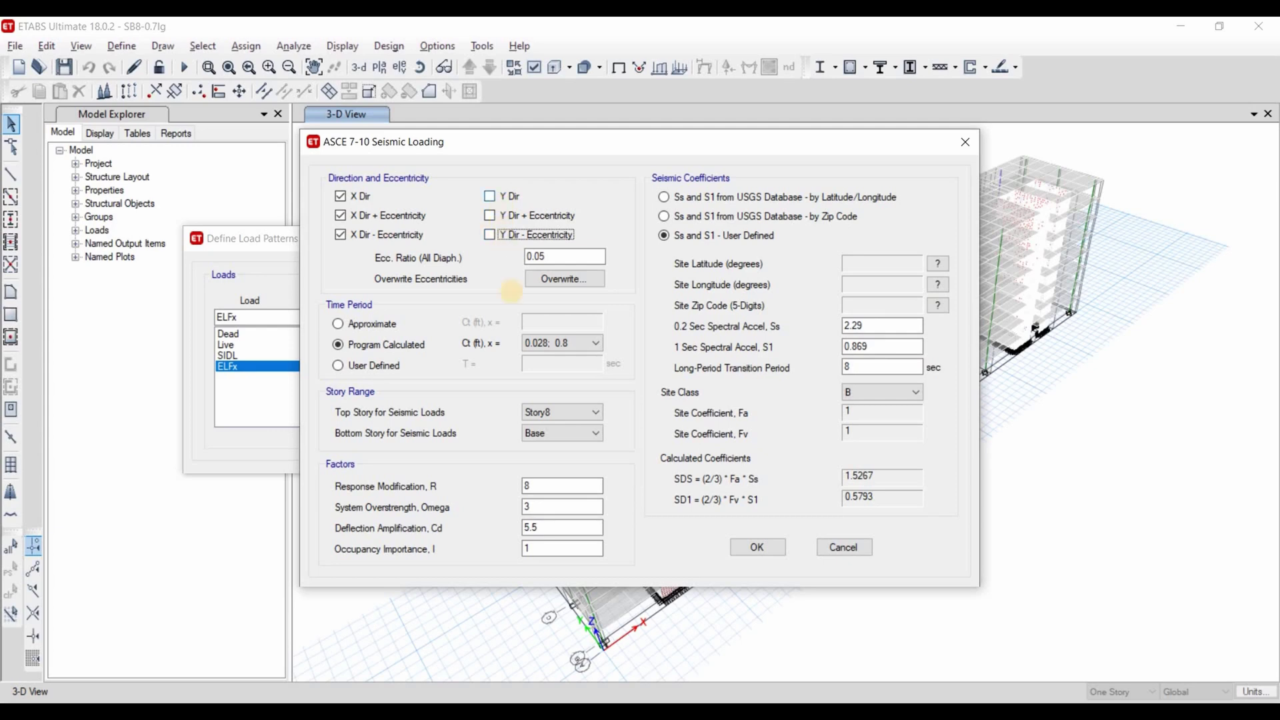
left_click(546, 256)
left_click(567, 343)
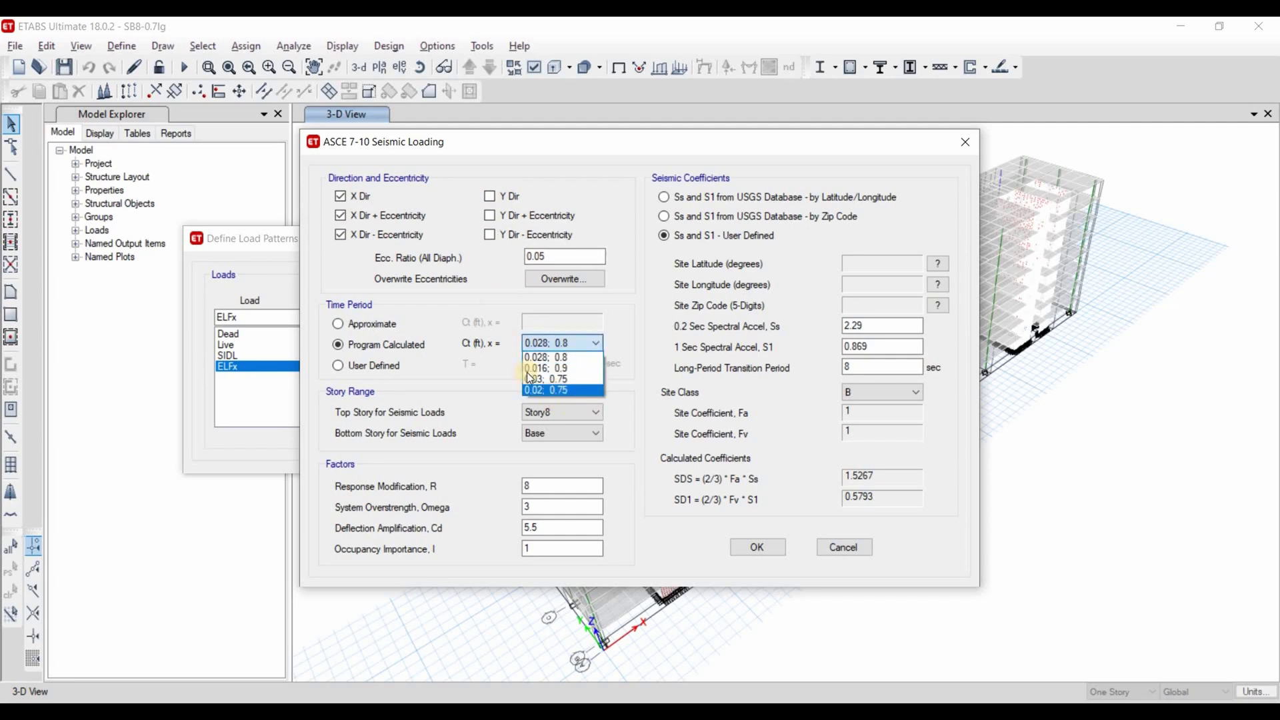
left_click(557, 390)
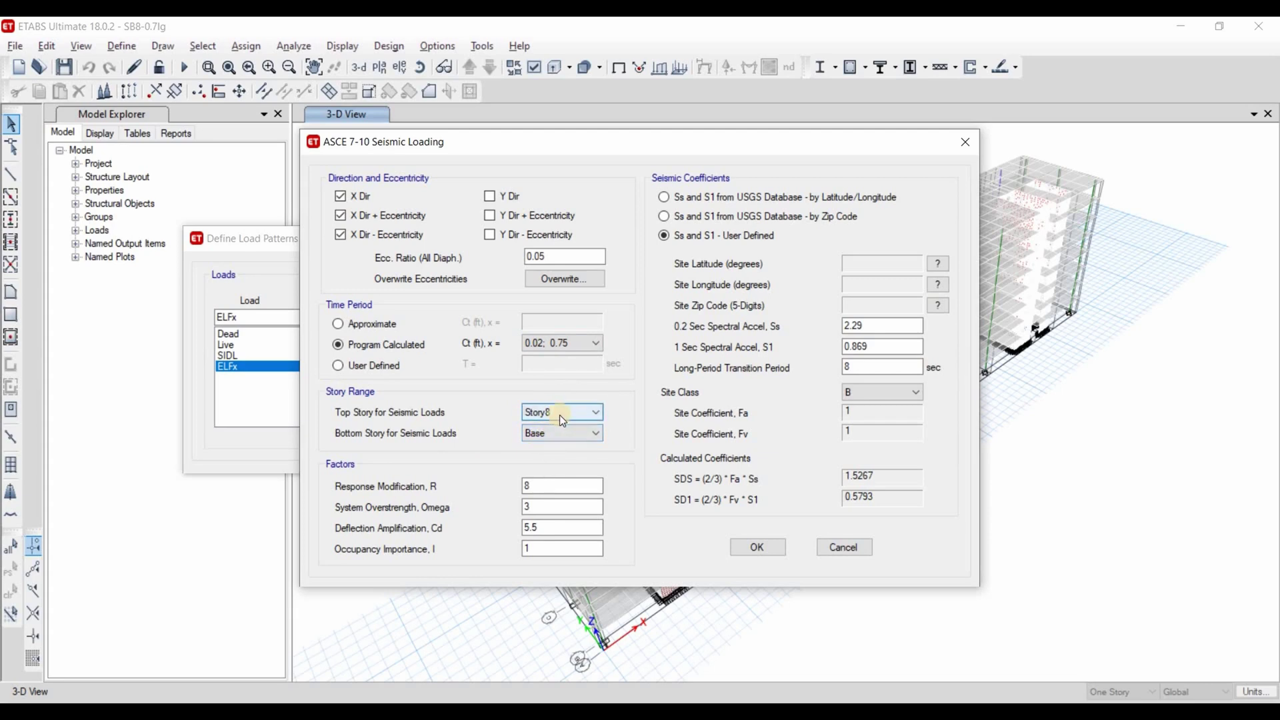
Set ELFx's response modification R to 5, system overstrength Omega to 2.5 and deflection amplification Cd to 4.5.
left_click(530, 486)
double_click(533, 486)
double_click(542, 508)
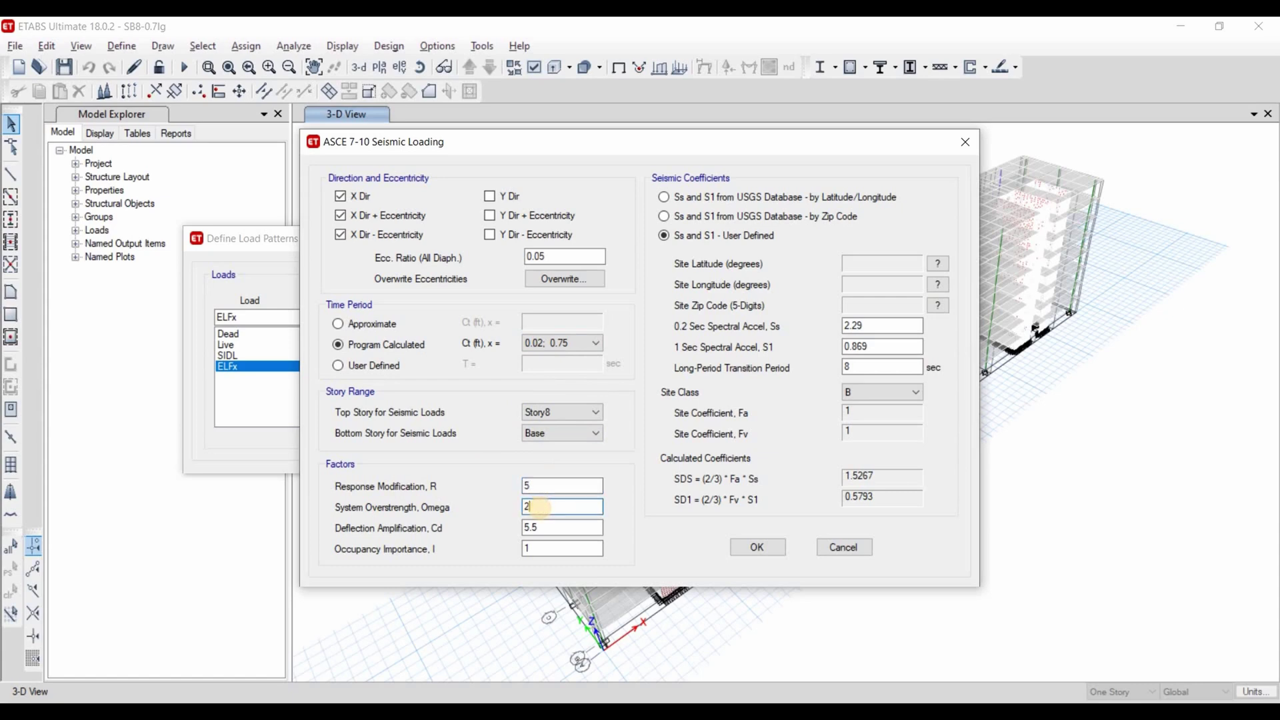
type("2.5")
double_click(537, 528)
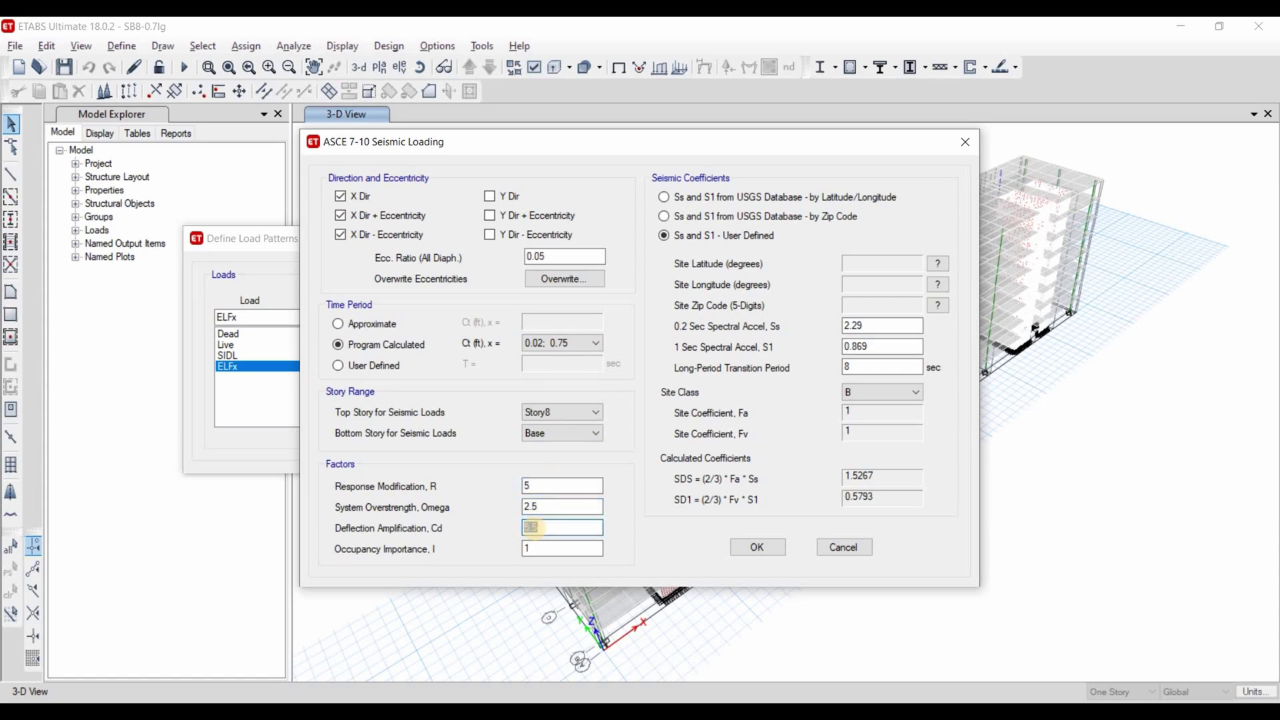
type("4.5")
left_click(533, 549)
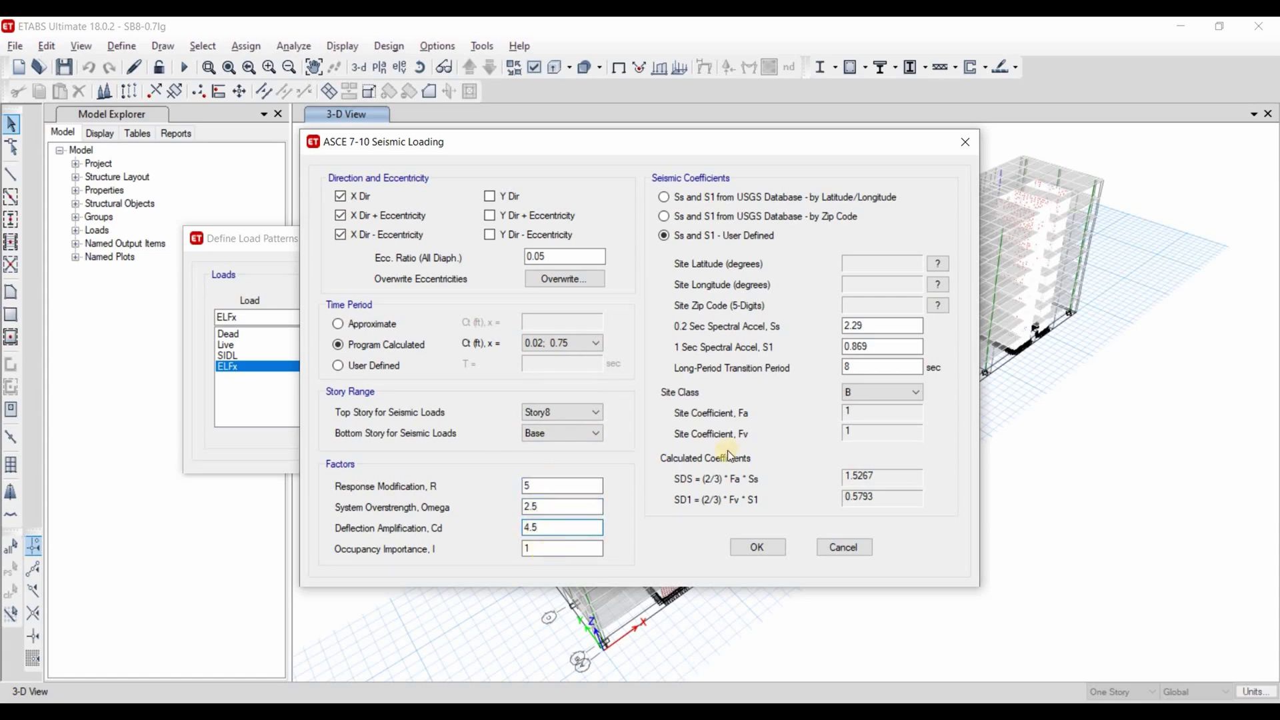
Look up the SDS and SD1 values in cells C8 and C9 of the Excel ELF sheet, and return to ETABS.
left_click(873, 346)
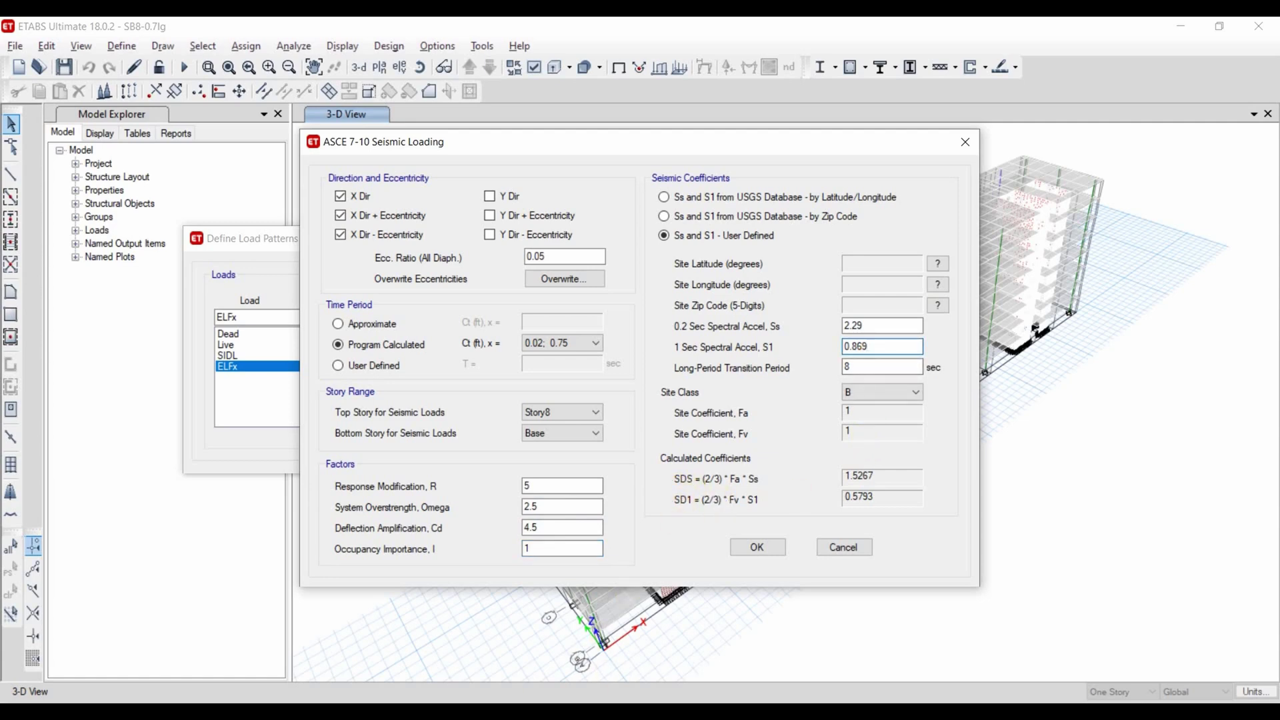
key("alt+Tab")
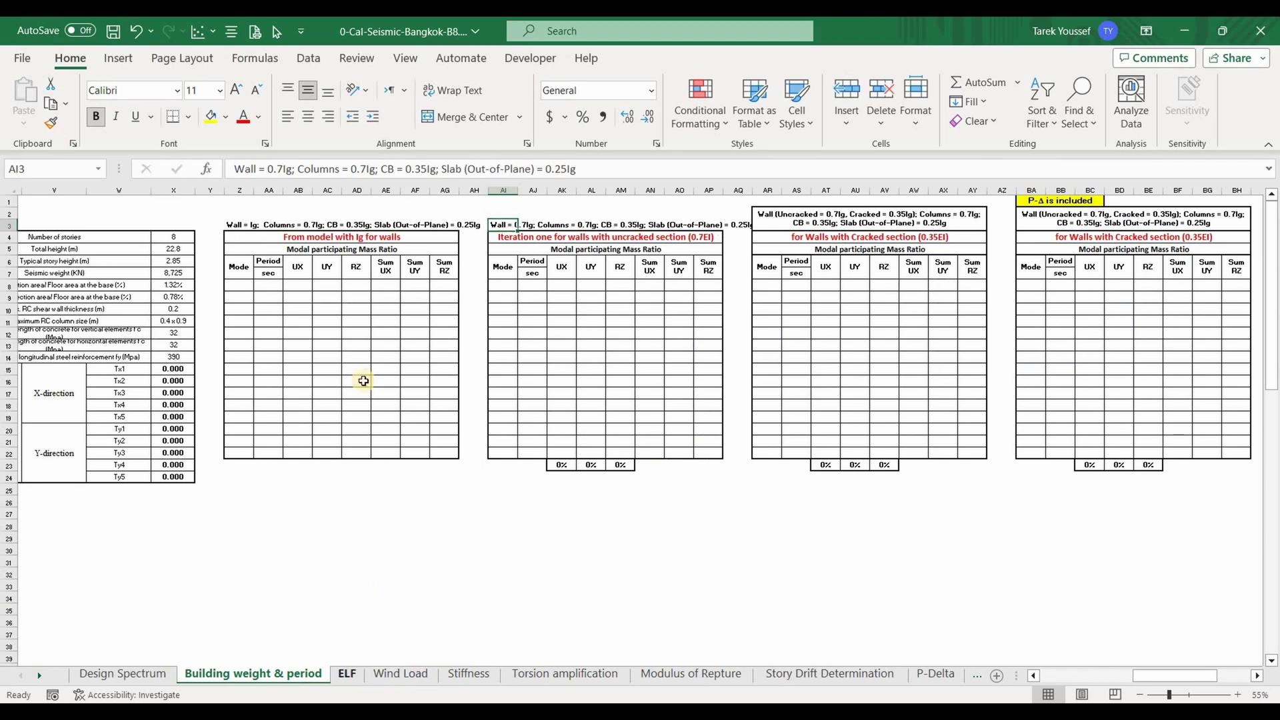
key("ctrl+Page_Down")
left_click_drag(361, 337, 361, 355)
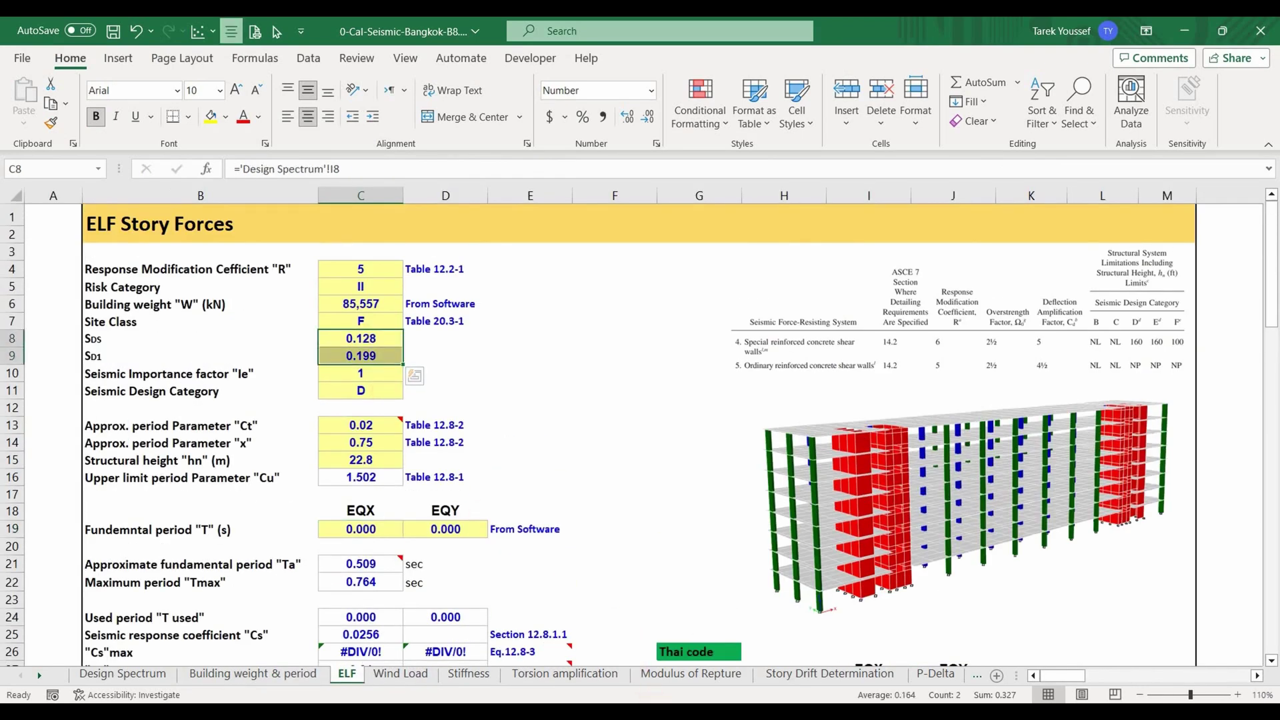
key("alt+Tab")
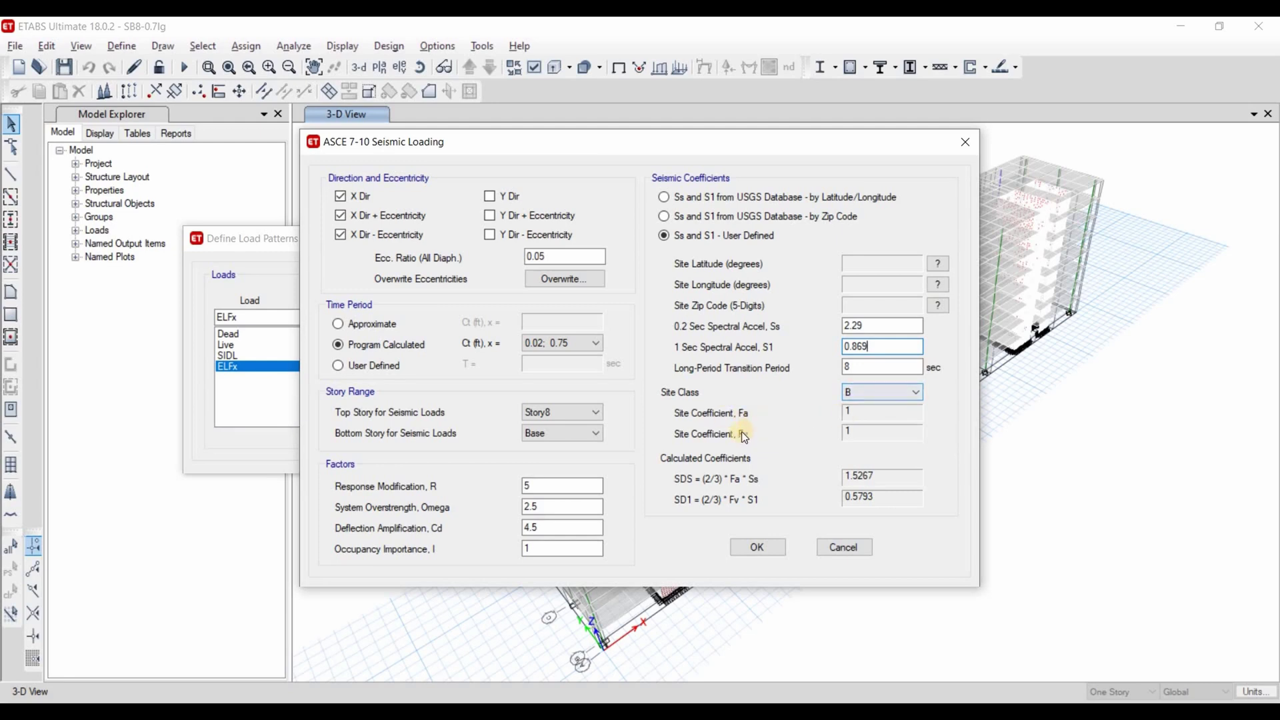
Set ELFx's site class to F, Ss to 3/2*0.128 and S1 to 3/2 times the SD1 of 0.199, and accept the seismic loading.
left_click(860, 393)
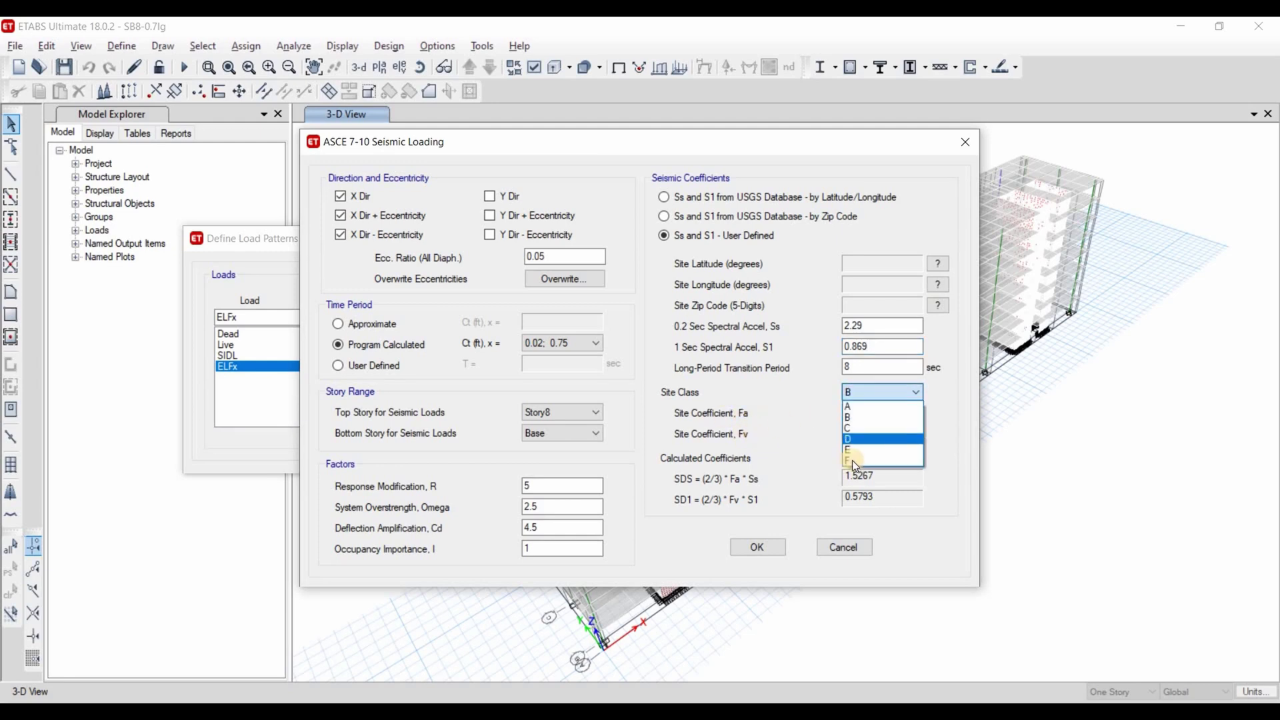
left_click(856, 455)
left_click(859, 414)
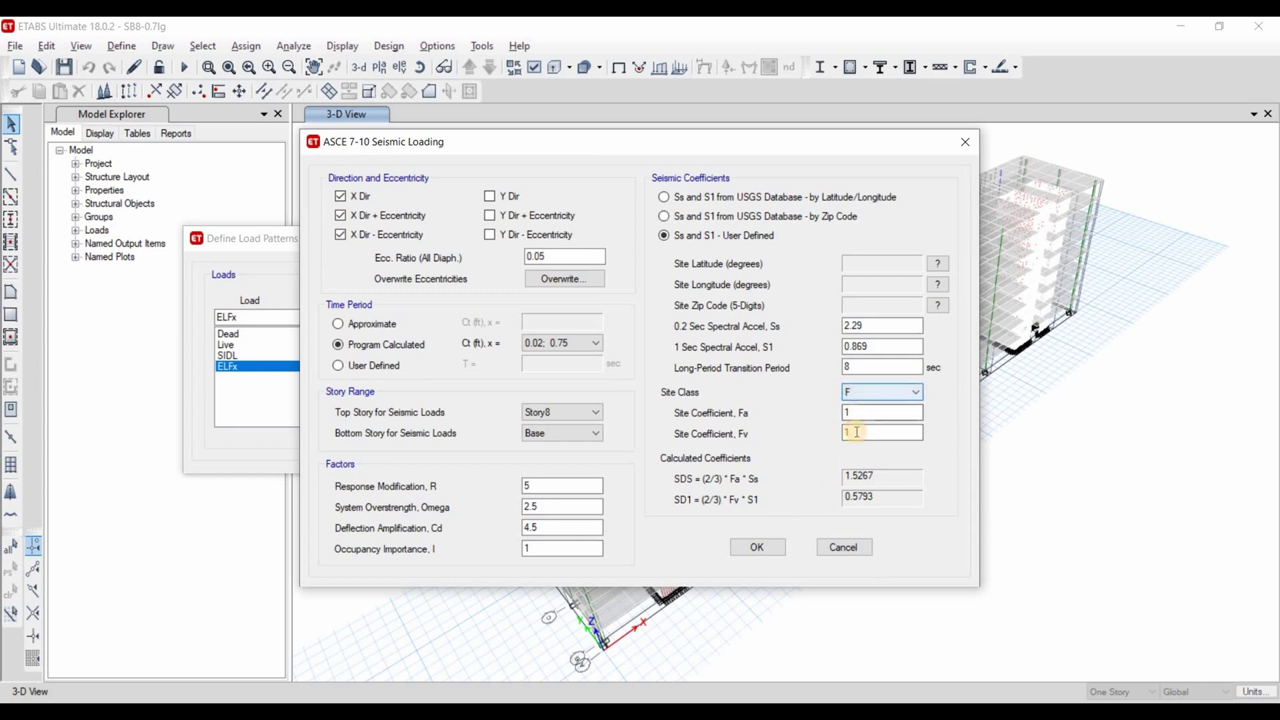
double_click(877, 326)
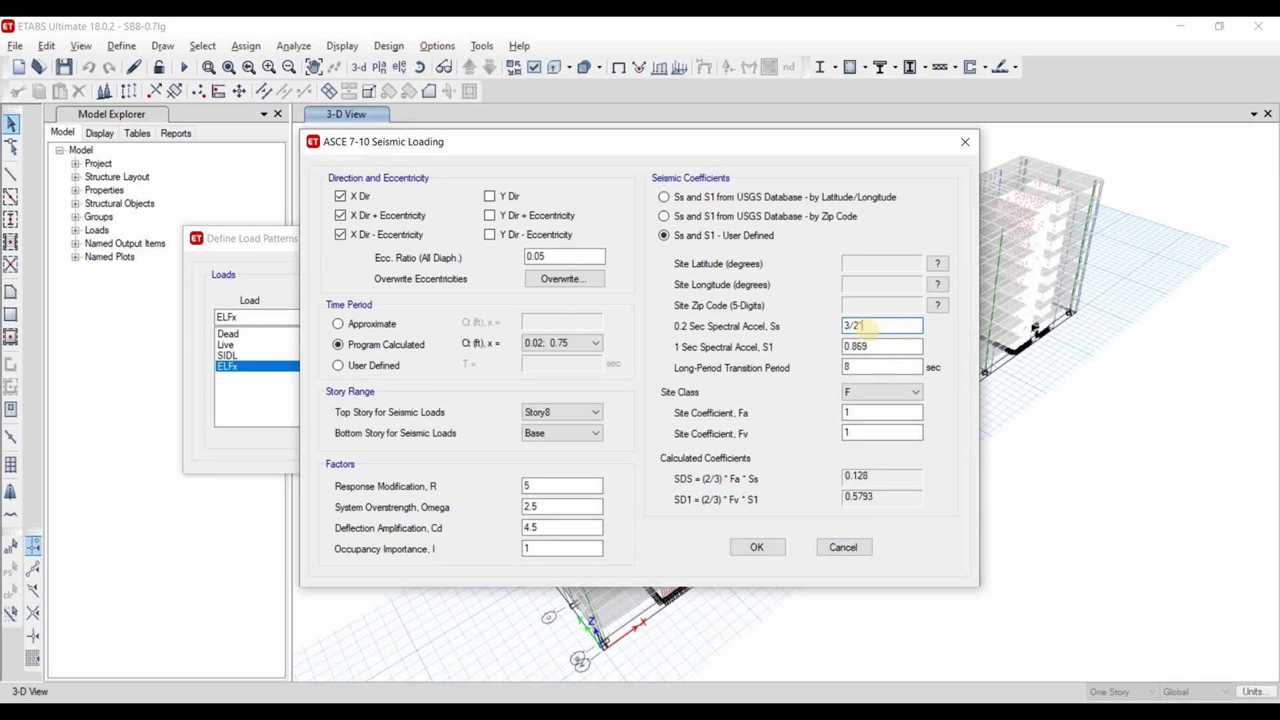
type("3/2*0.128")
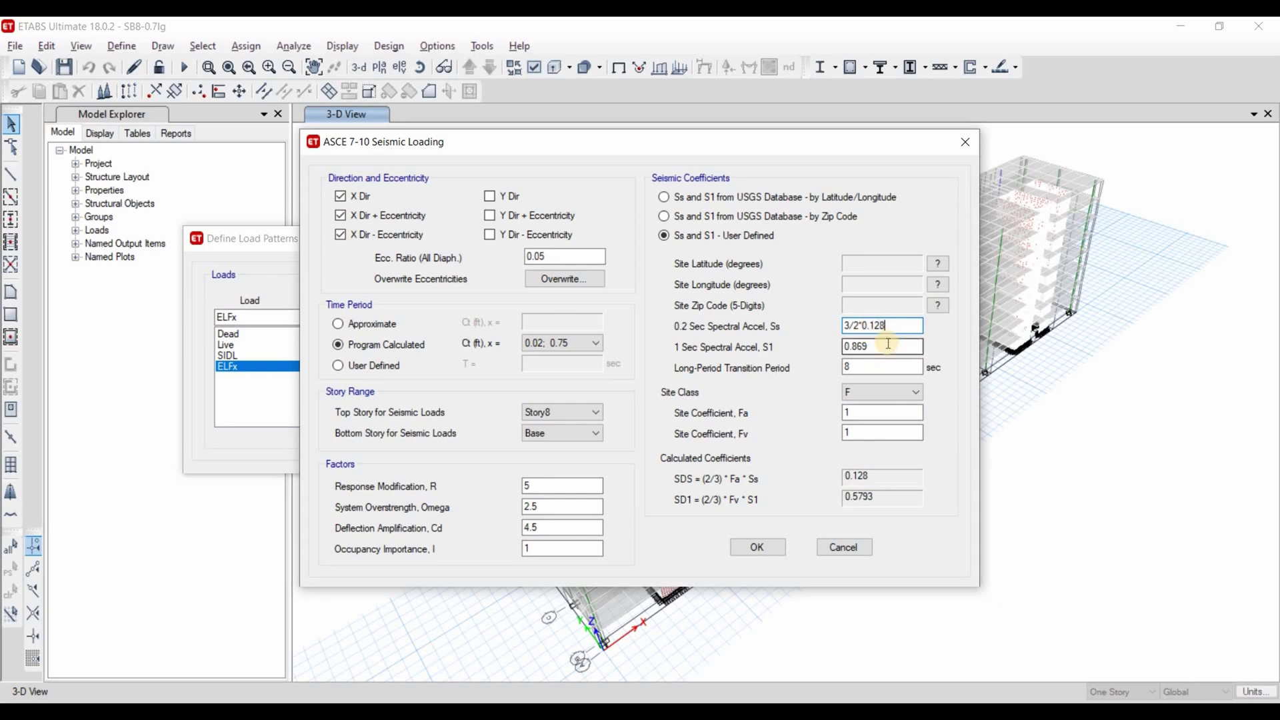
left_click(893, 343)
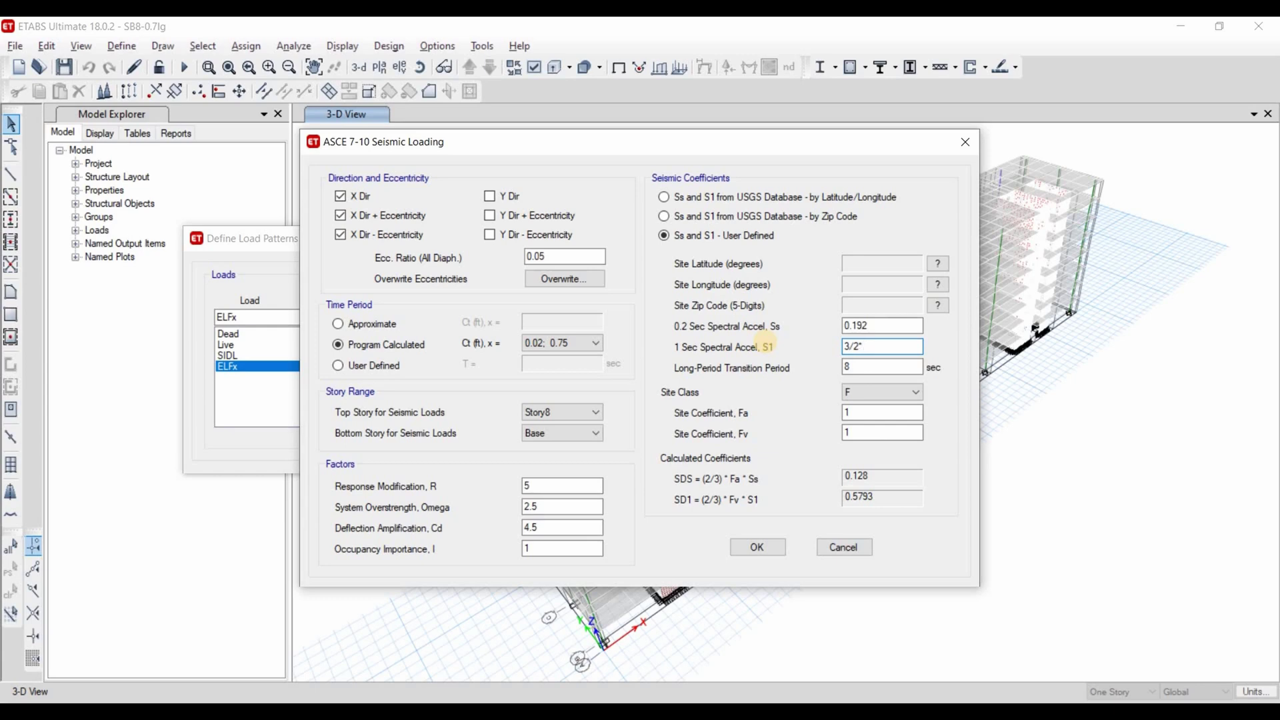
left_click(880, 369)
left_click(754, 547)
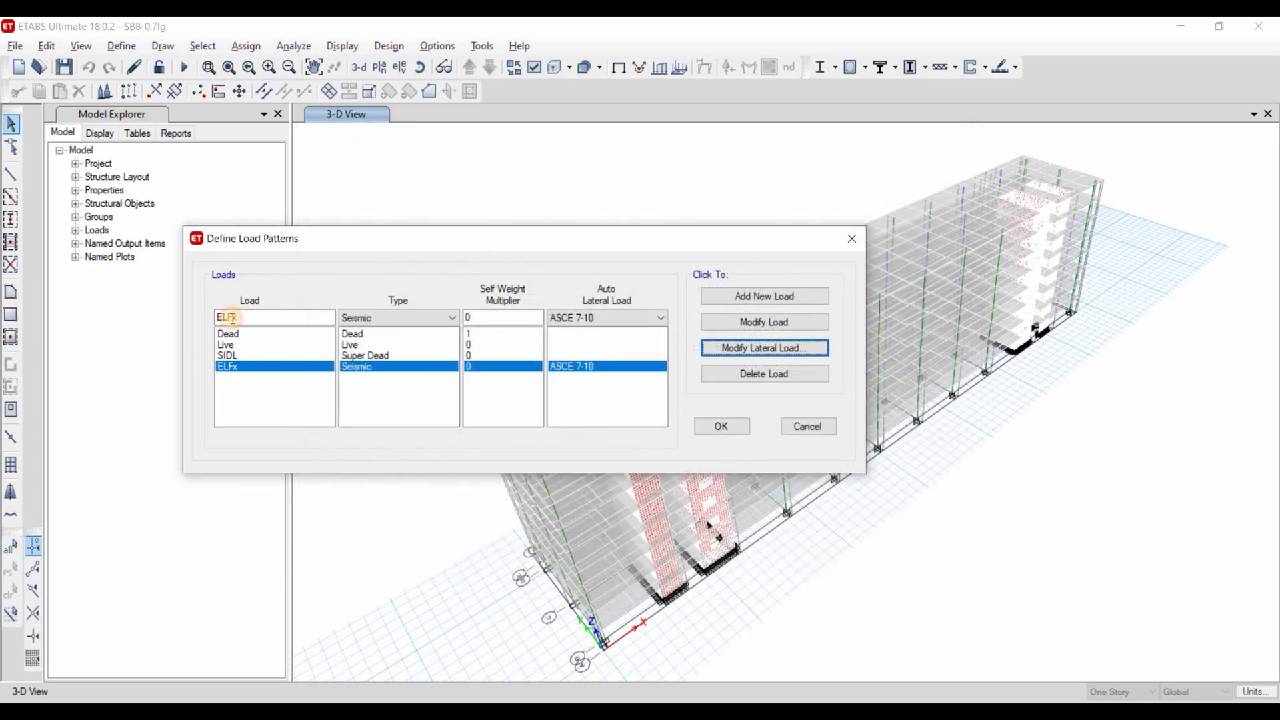
Add an ASCE 7-10 seismic load pattern named ELFy and limit it to the Y direction with both eccentricities.
left_click(241, 320)
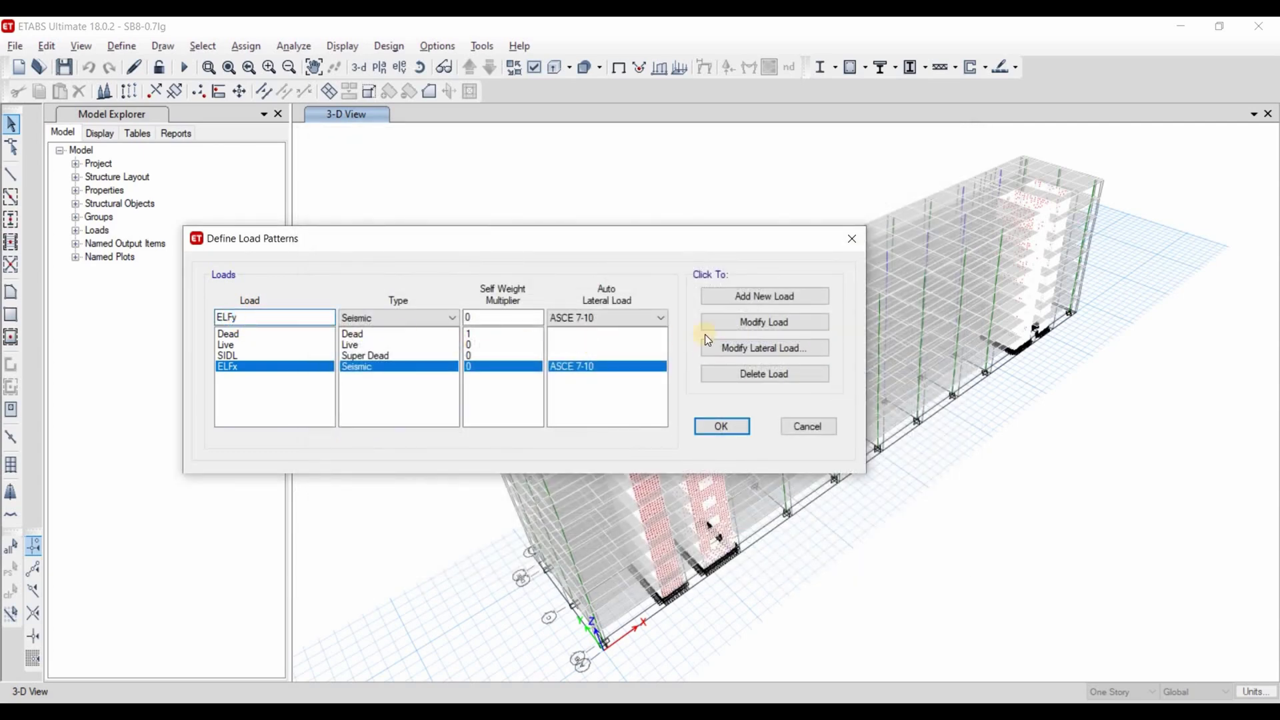
left_click(757, 298)
left_click(741, 349)
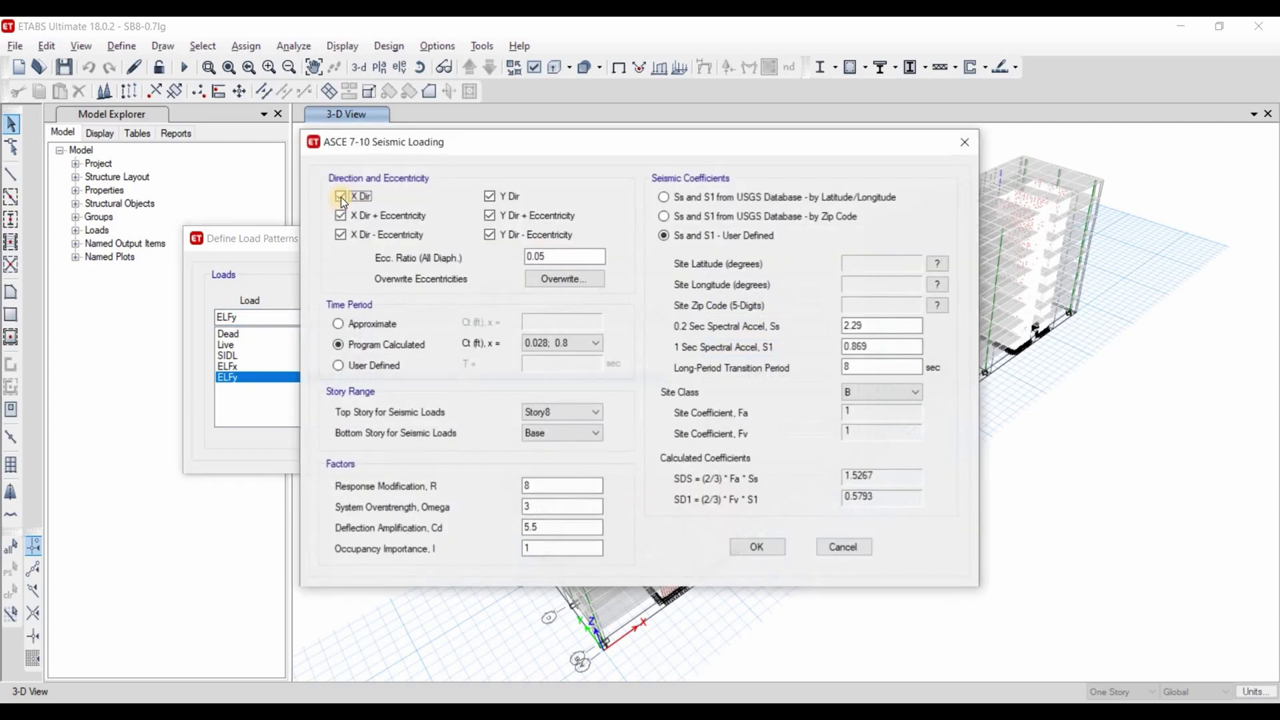
left_click(341, 215)
left_click(343, 236)
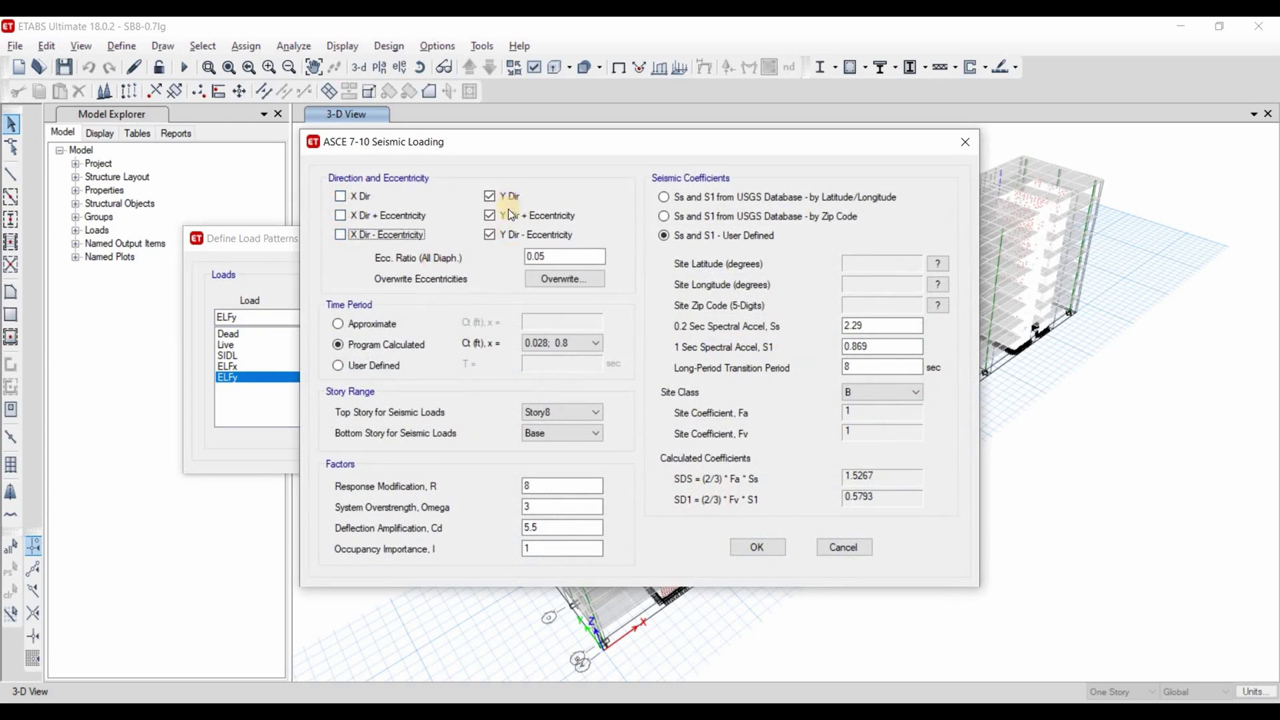
Set ELFy's Ct and x to 0.02; 0.75, R to 5, Omega to 2.5 and Cd to 4.5.
left_click(563, 343)
left_click(588, 378)
type("5")
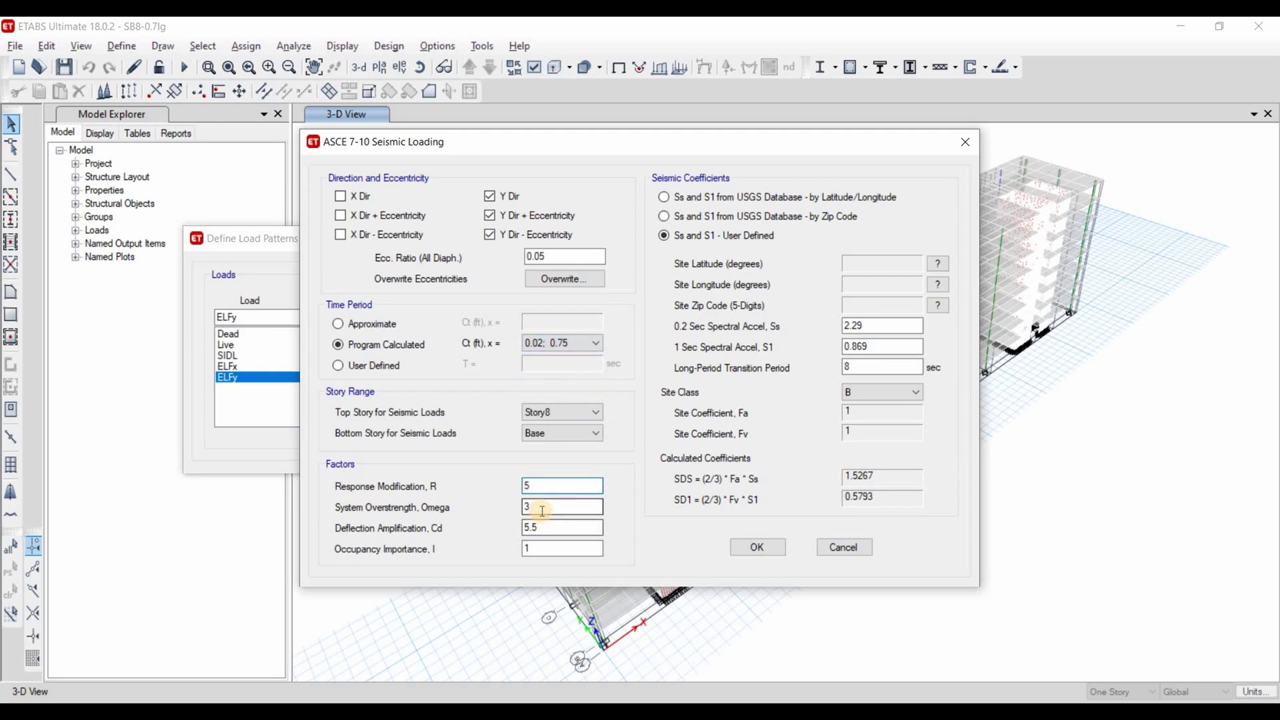
key("Tab")
type("2.5")
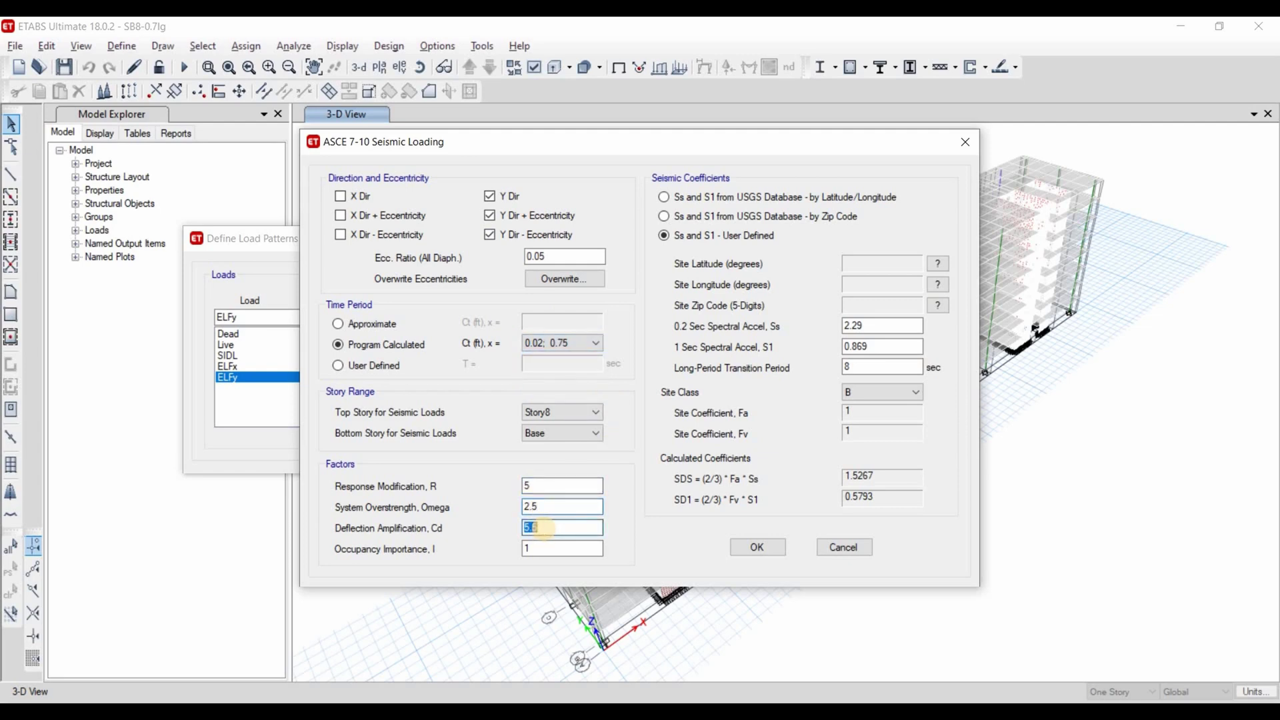
Set ELFy's site class to F, Ss to 0.192 and S1 to 3/2*0.199, and accept the load pattern definitions.
left_click(882, 392)
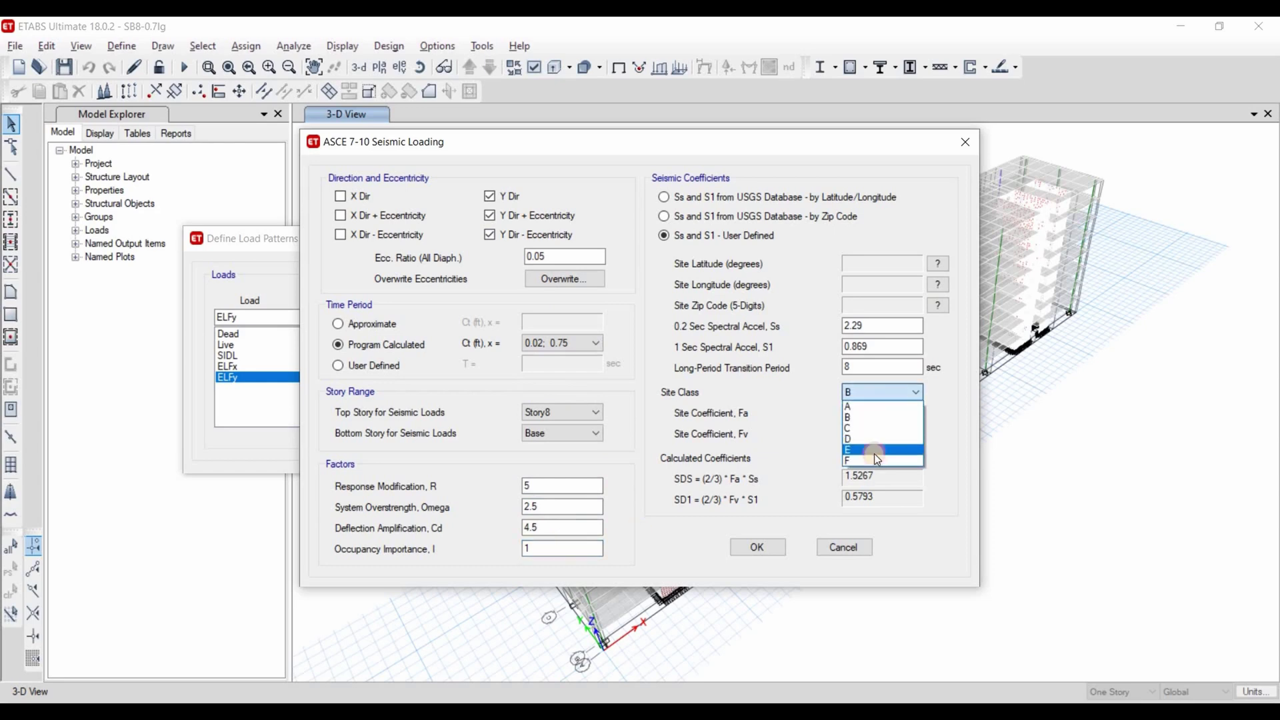
left_click(872, 455)
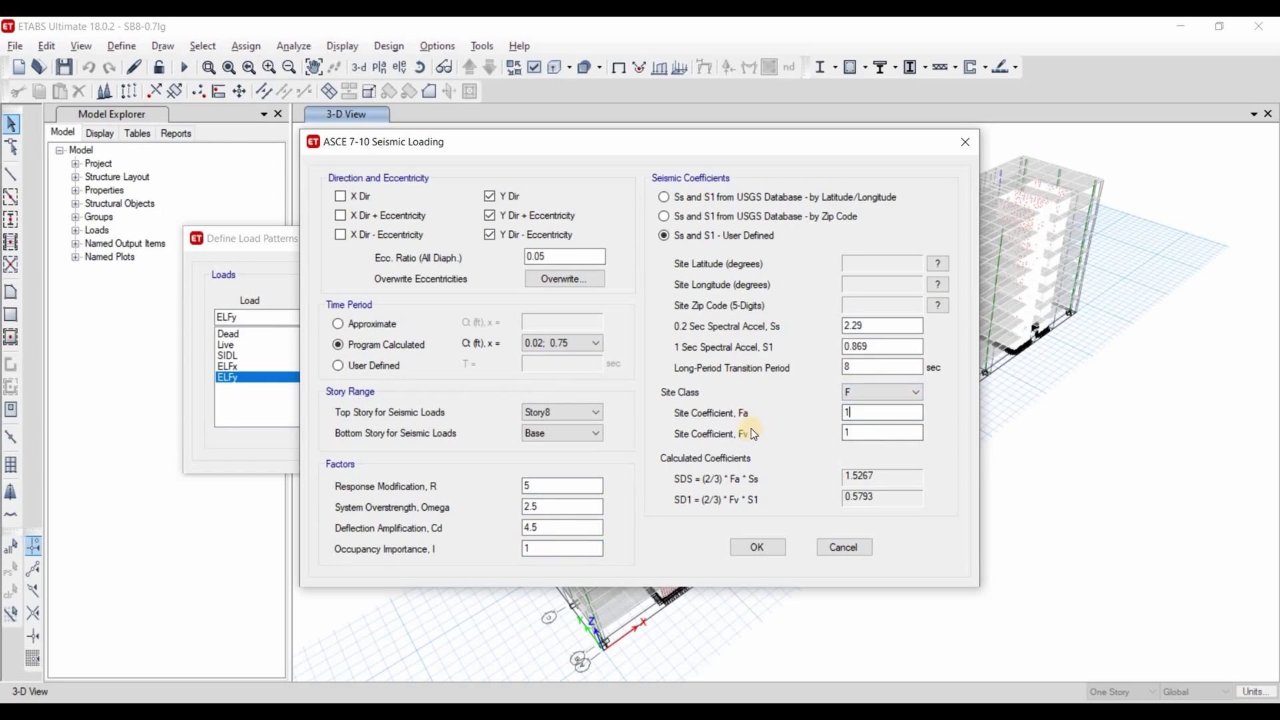
double_click(864, 326)
key("Tab")
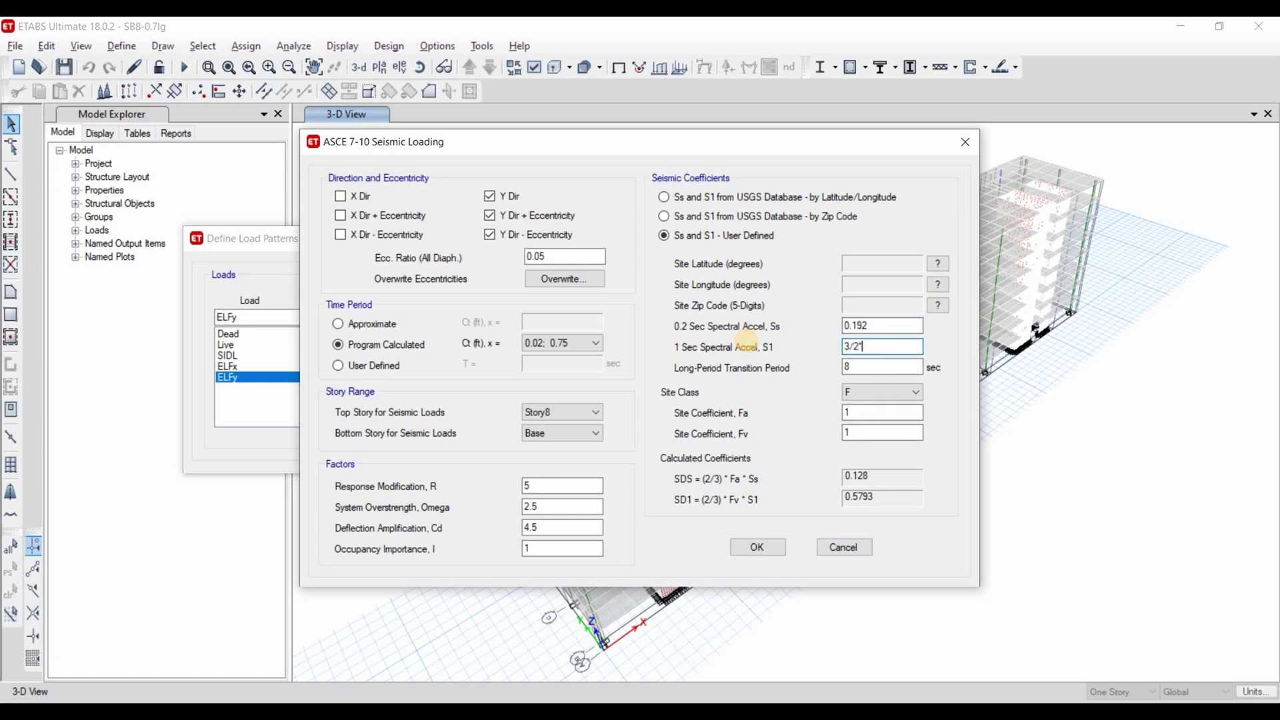
type("3/2*0.199")
key("Tab")
key("Return")
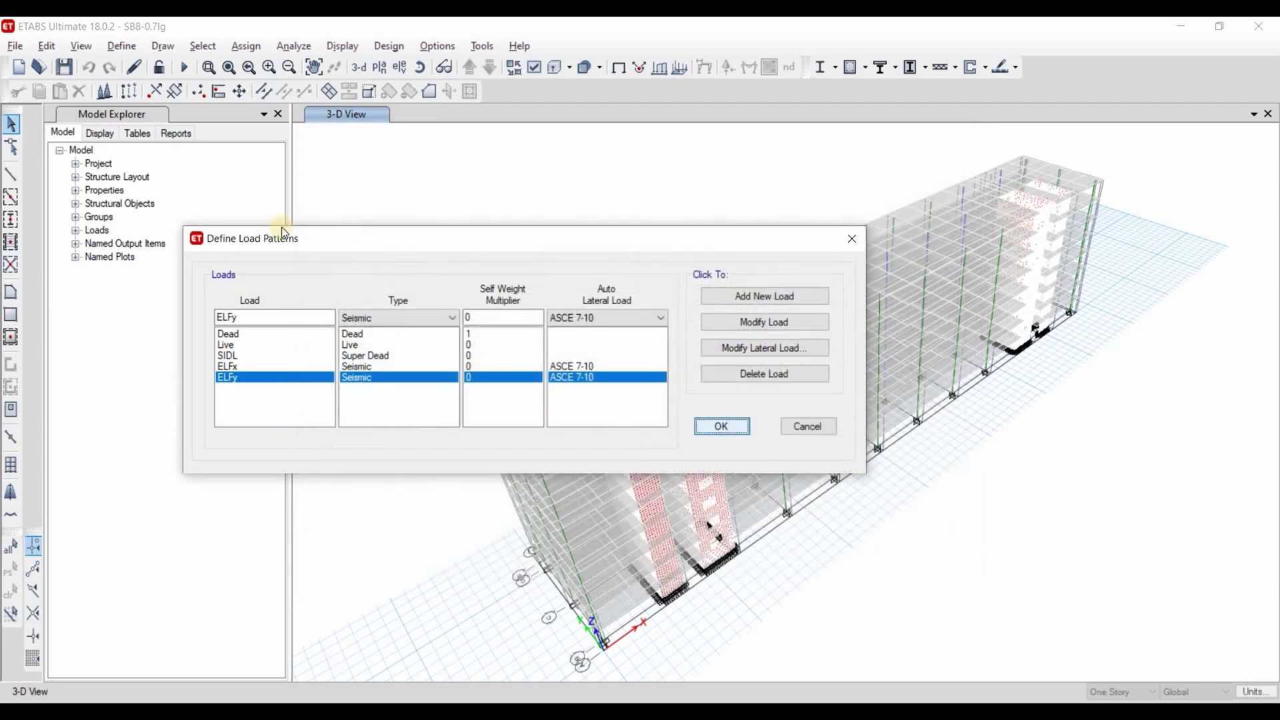
key("Return")
Run the analysis of the SB8-0.7Ig model and return the 3-D view to the undeformed shape.
left_click(185, 67)
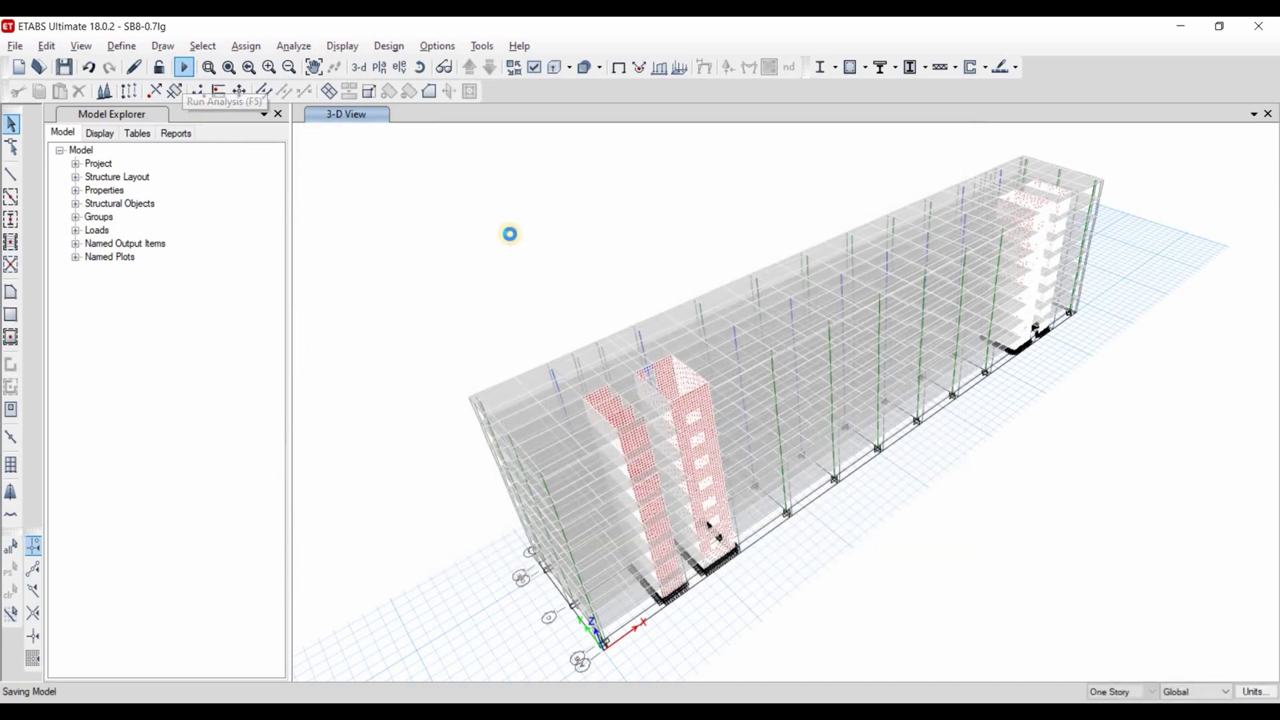
left_click(623, 66)
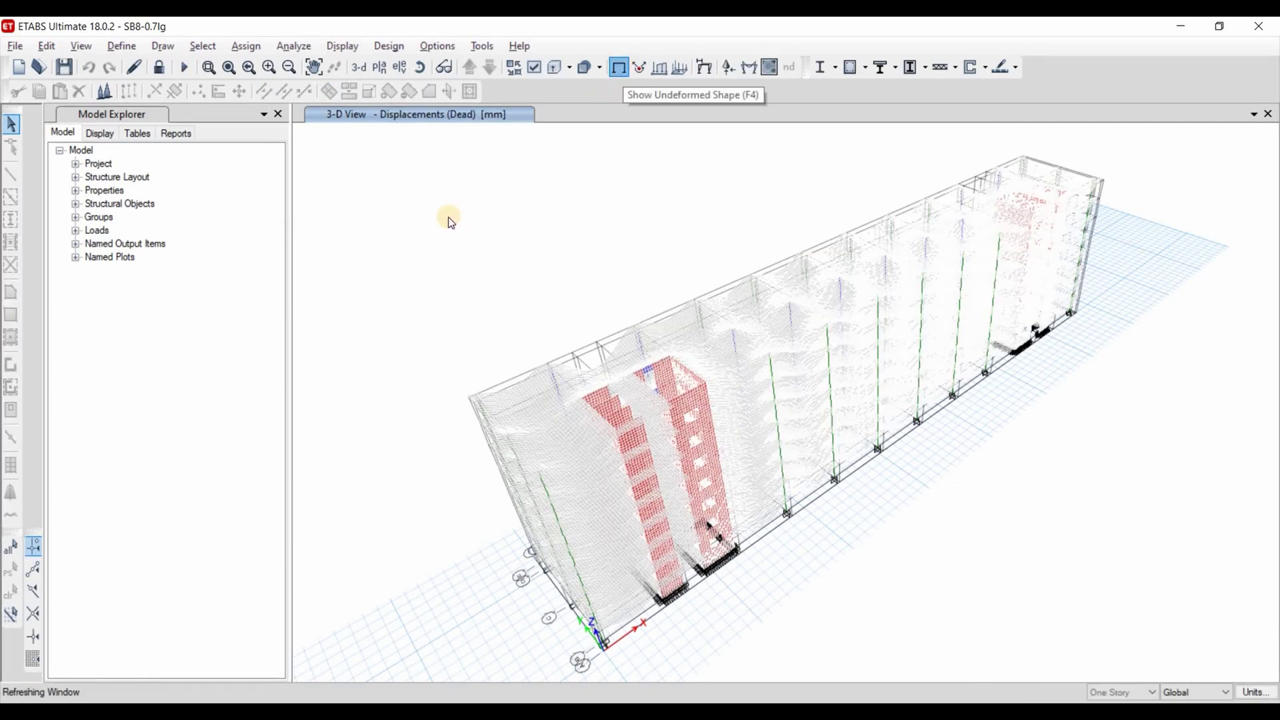
Display the Modal Participating Mass Ratios table from the modal information of the structure output results.
left_click(345, 46)
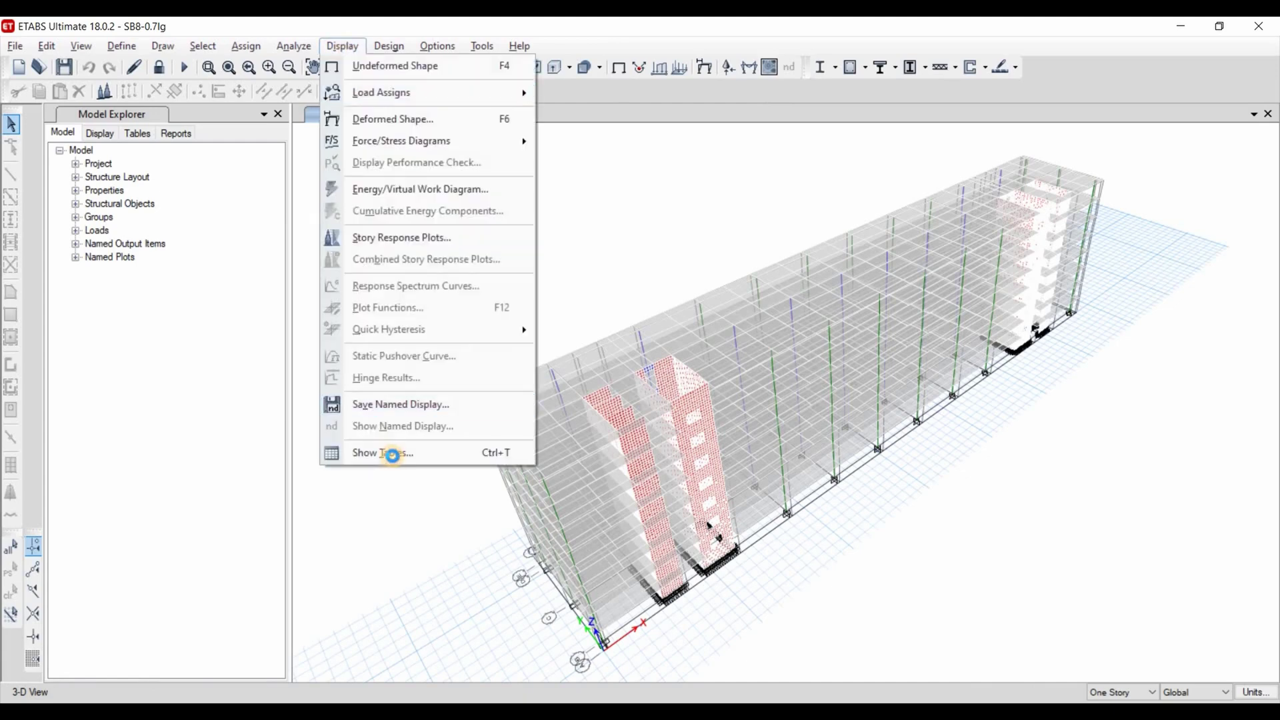
left_click(393, 455)
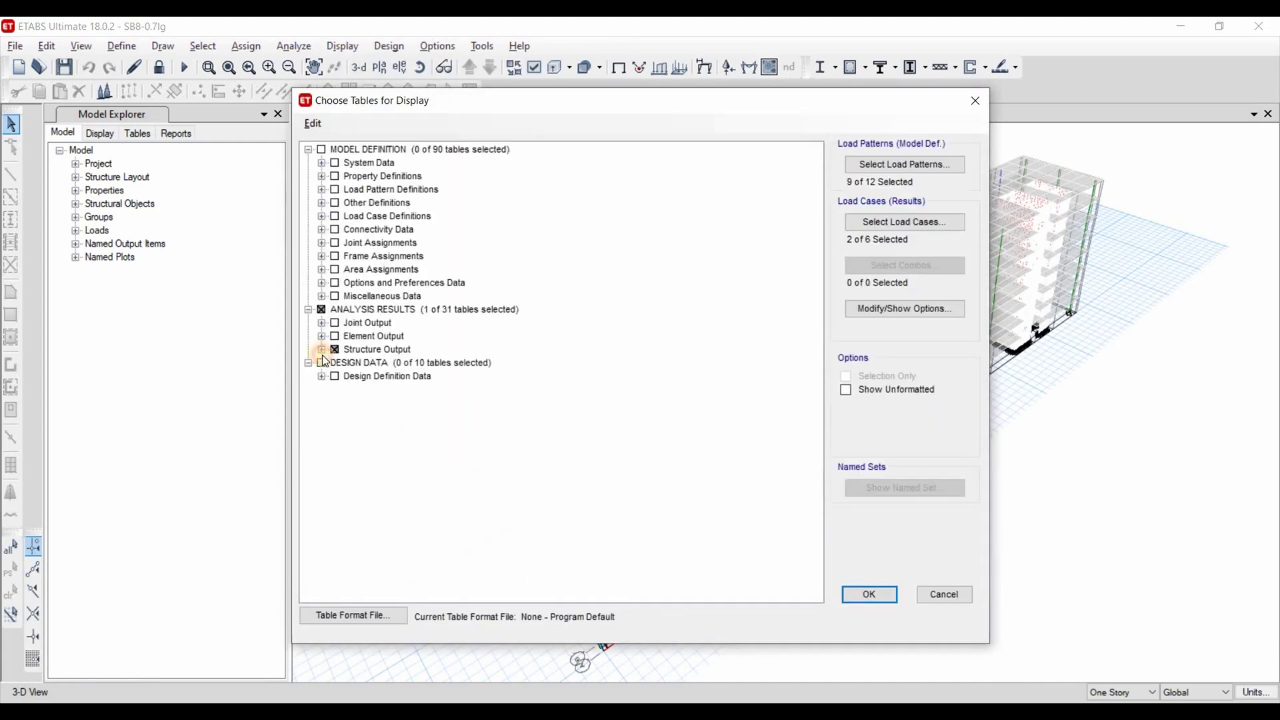
left_click(322, 349)
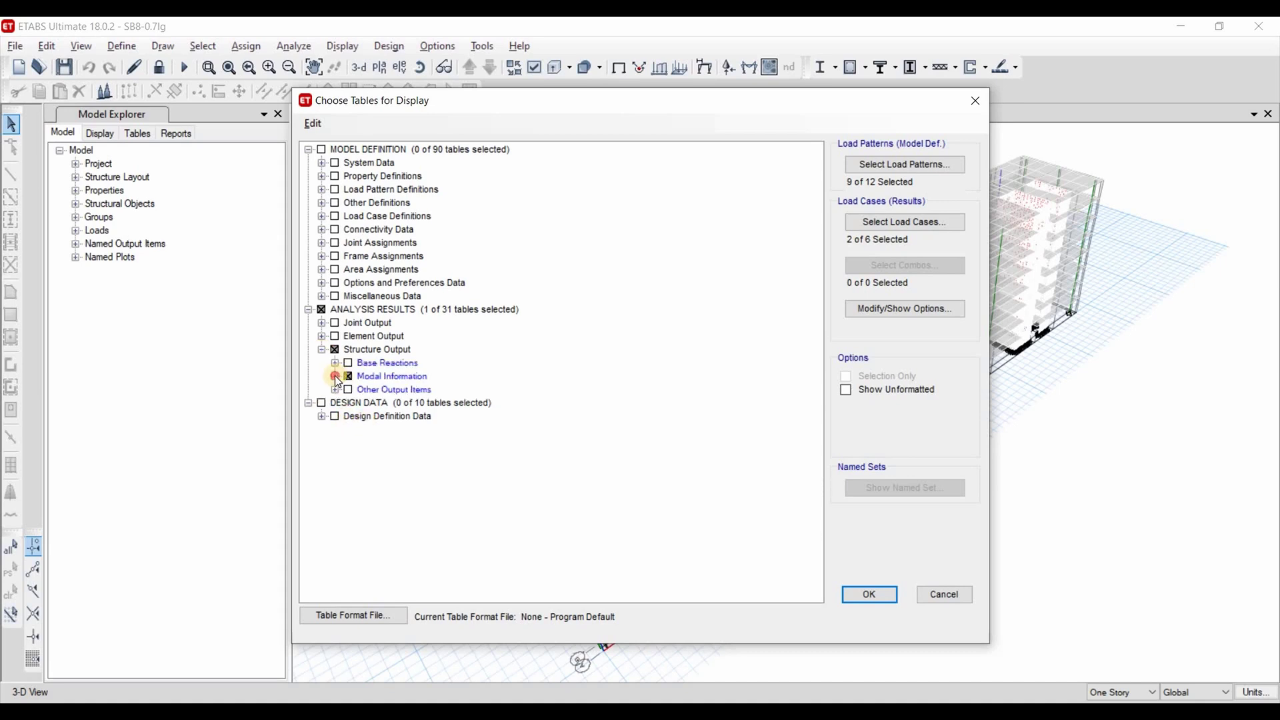
left_click(334, 376)
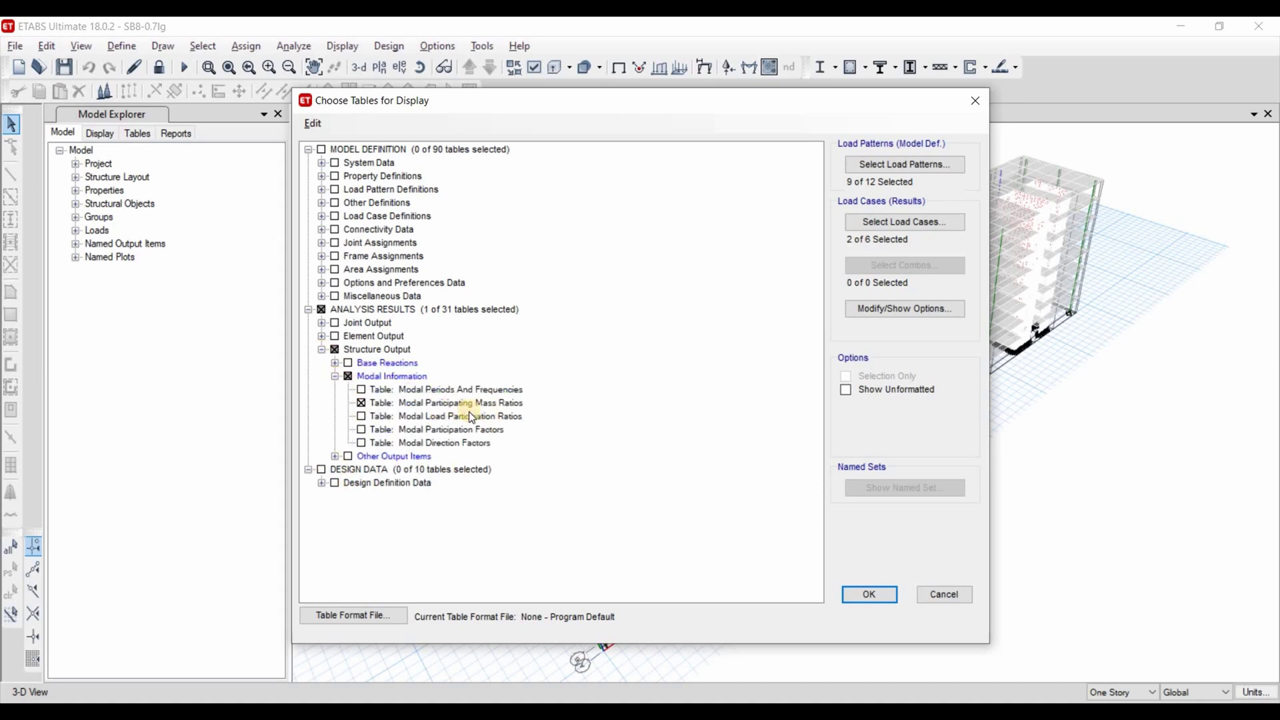
left_click(869, 594)
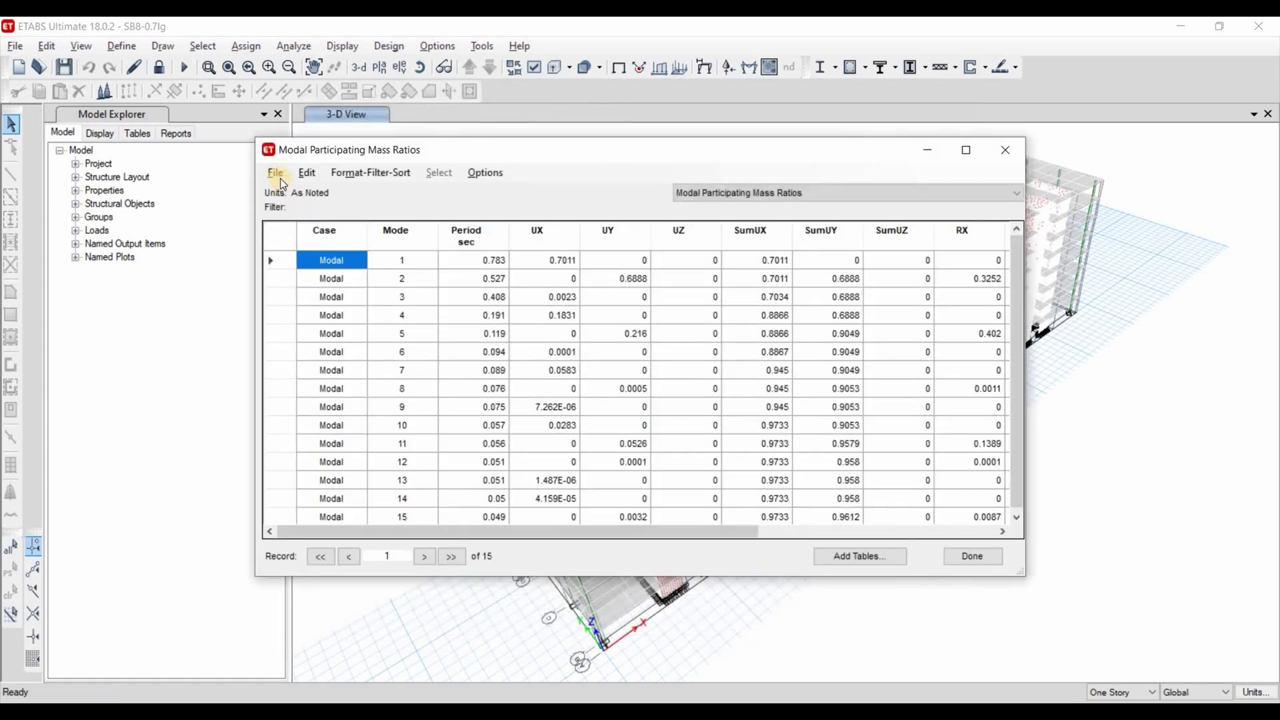
Export the Modal Participating Mass Ratios table to Excel and close the table in ETABS.
left_click(279, 175)
left_click(608, 194)
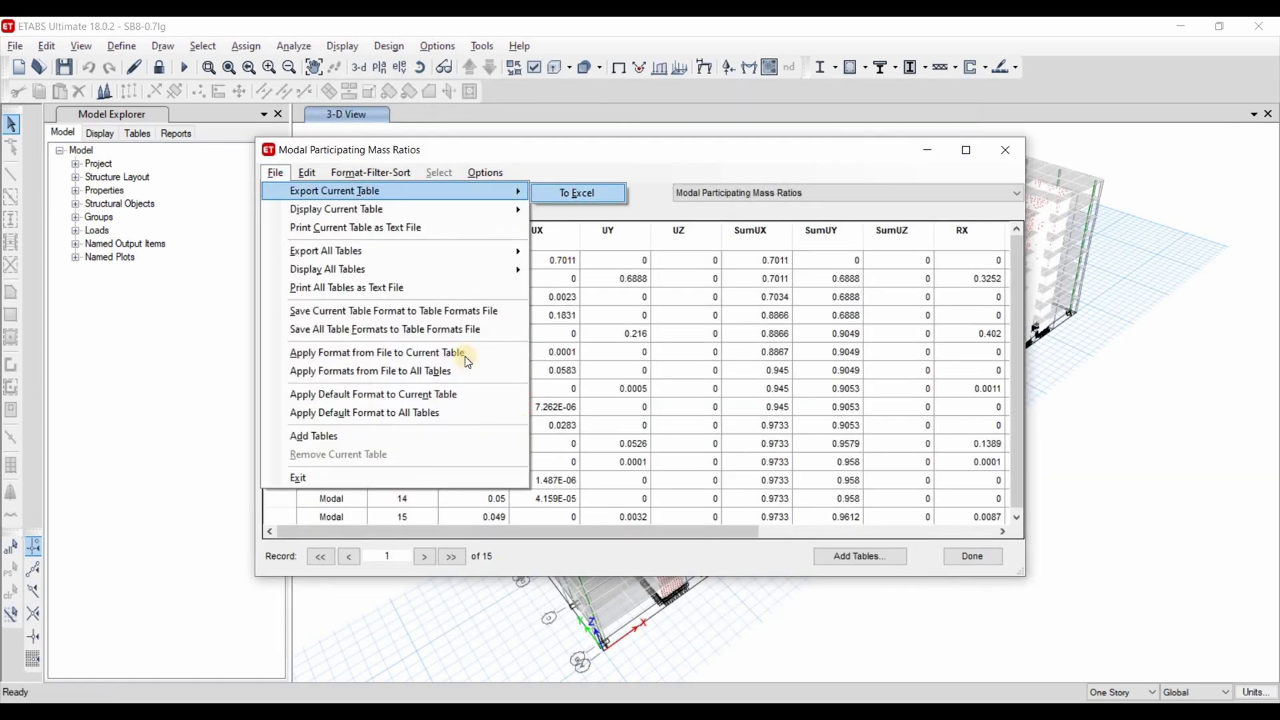
left_click(972, 556)
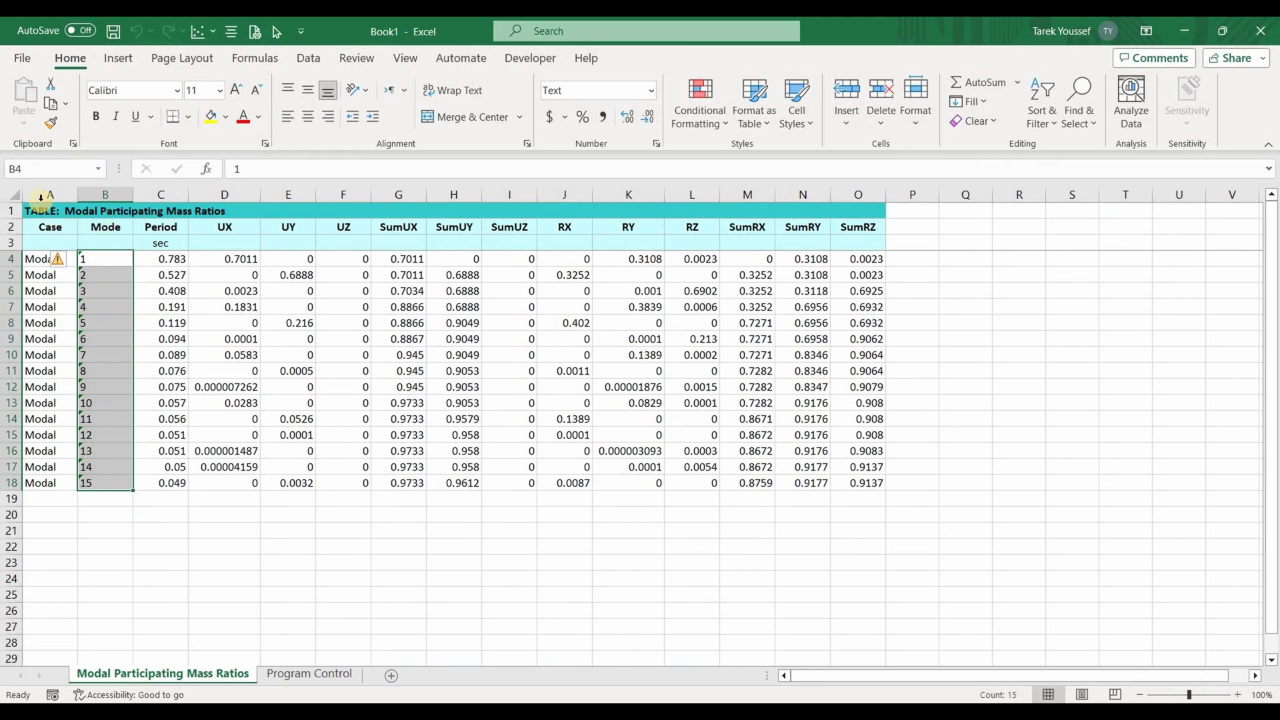
Centre all cells of the exported Modal Participating Mass Ratios table horizontally and vertically.
key("ctrl+a")
left_click(307, 117)
left_click(309, 90)
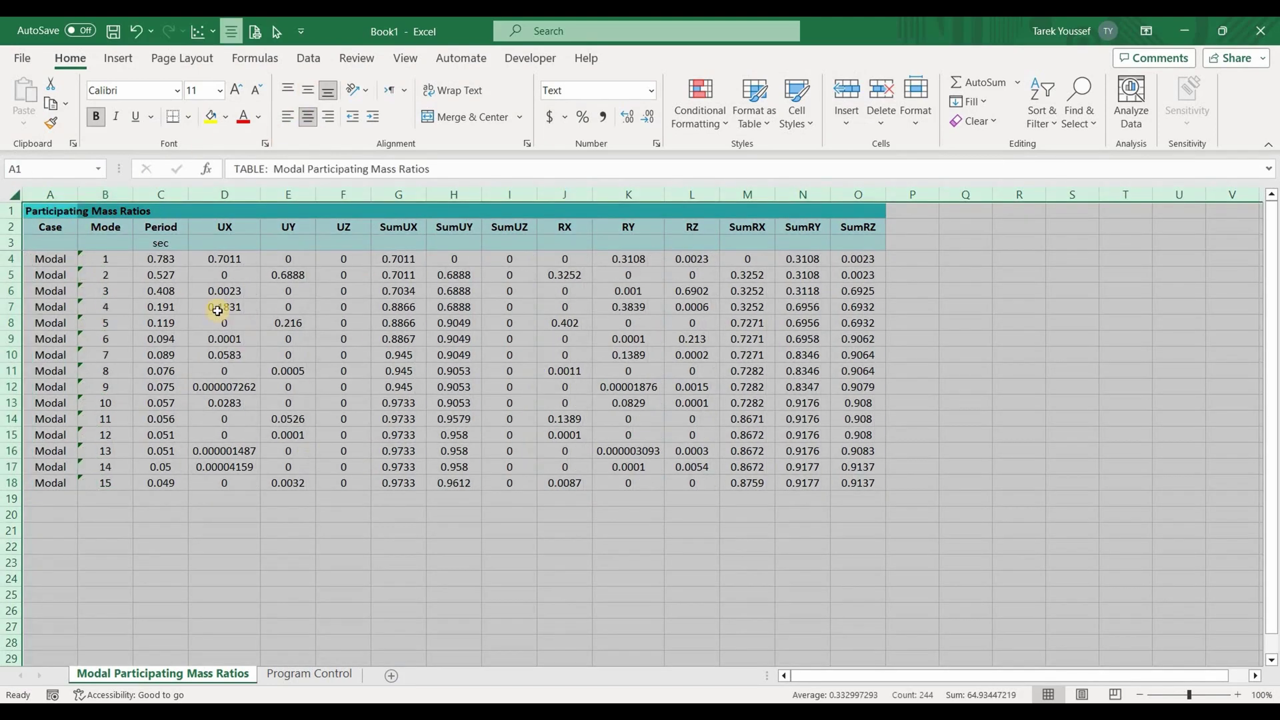
left_click(224, 308)
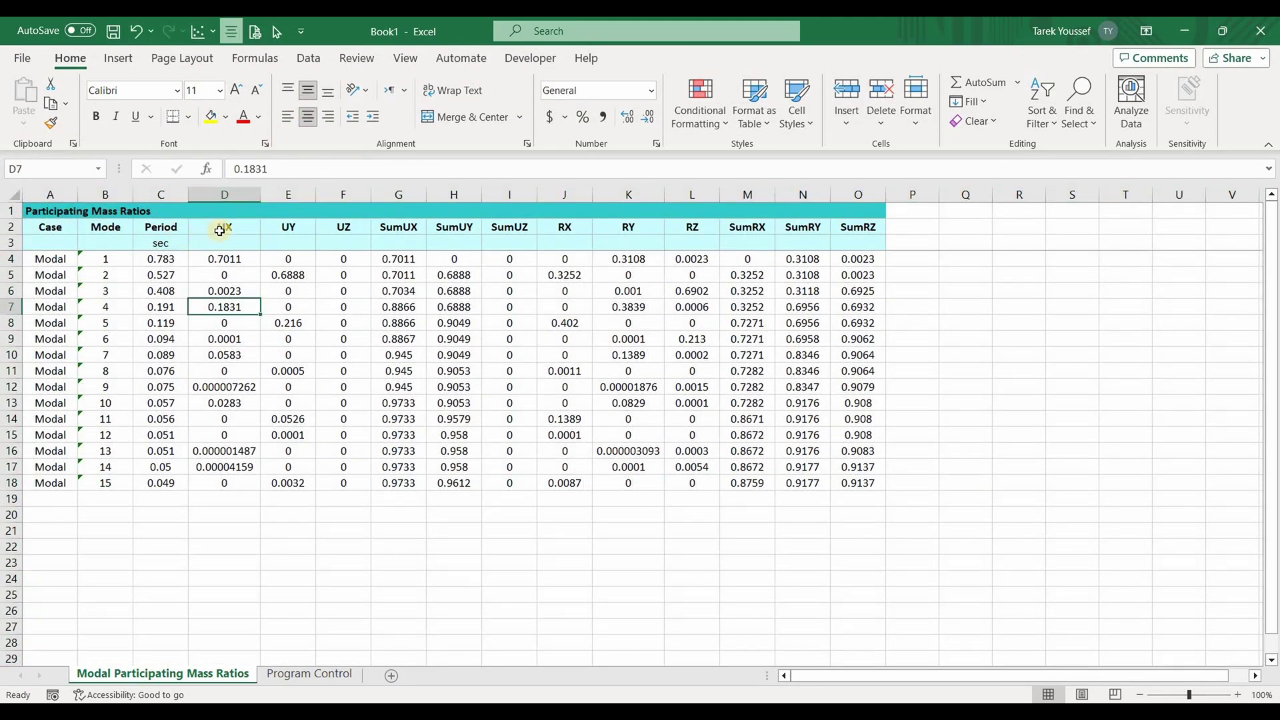
Copy the RZ column with its heading and values over the UZ column.
left_click(224, 259)
left_click_drag(224, 226, 288, 226)
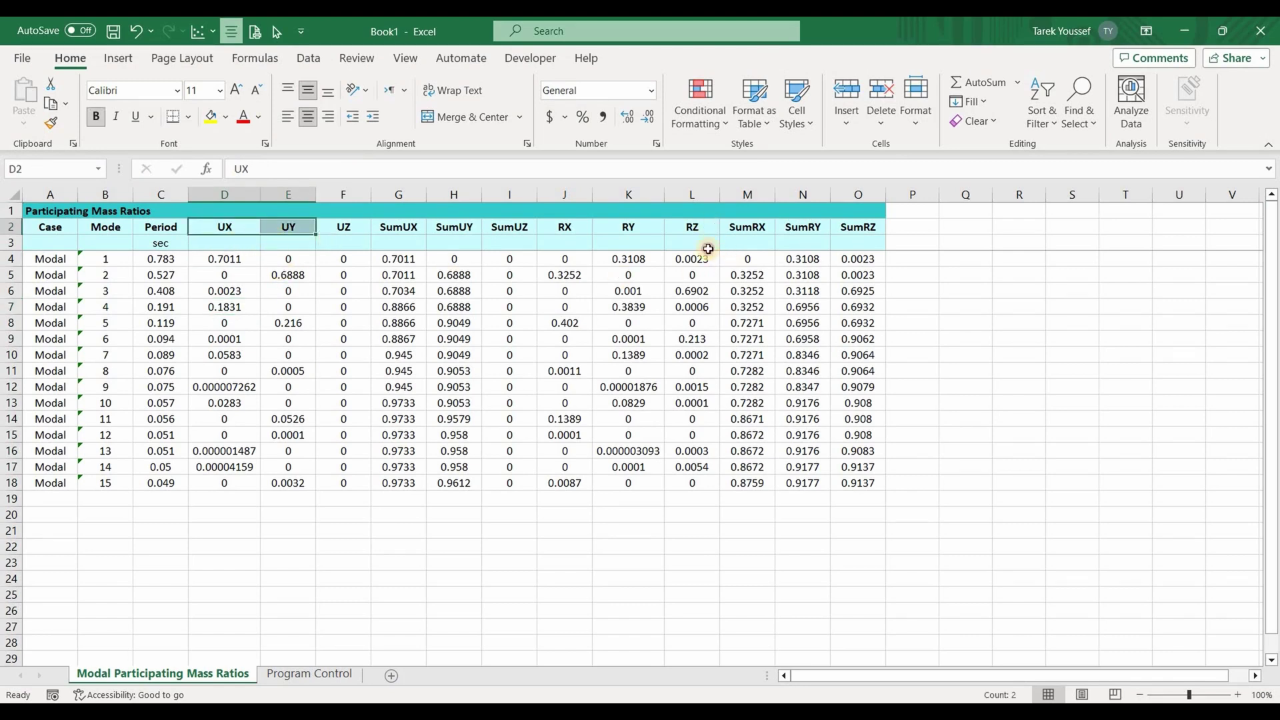
left_click_drag(694, 227, 701, 478)
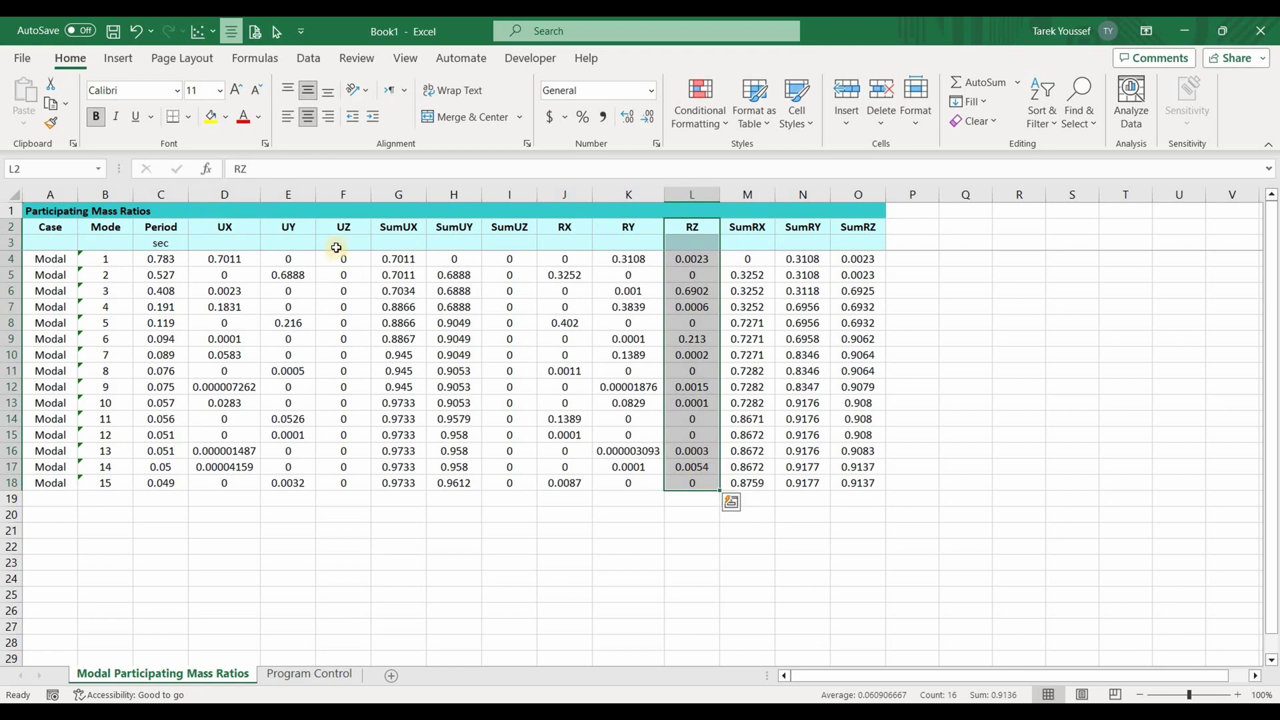
key("ctrl+c")
left_click(345, 227)
key("ctrl+v")
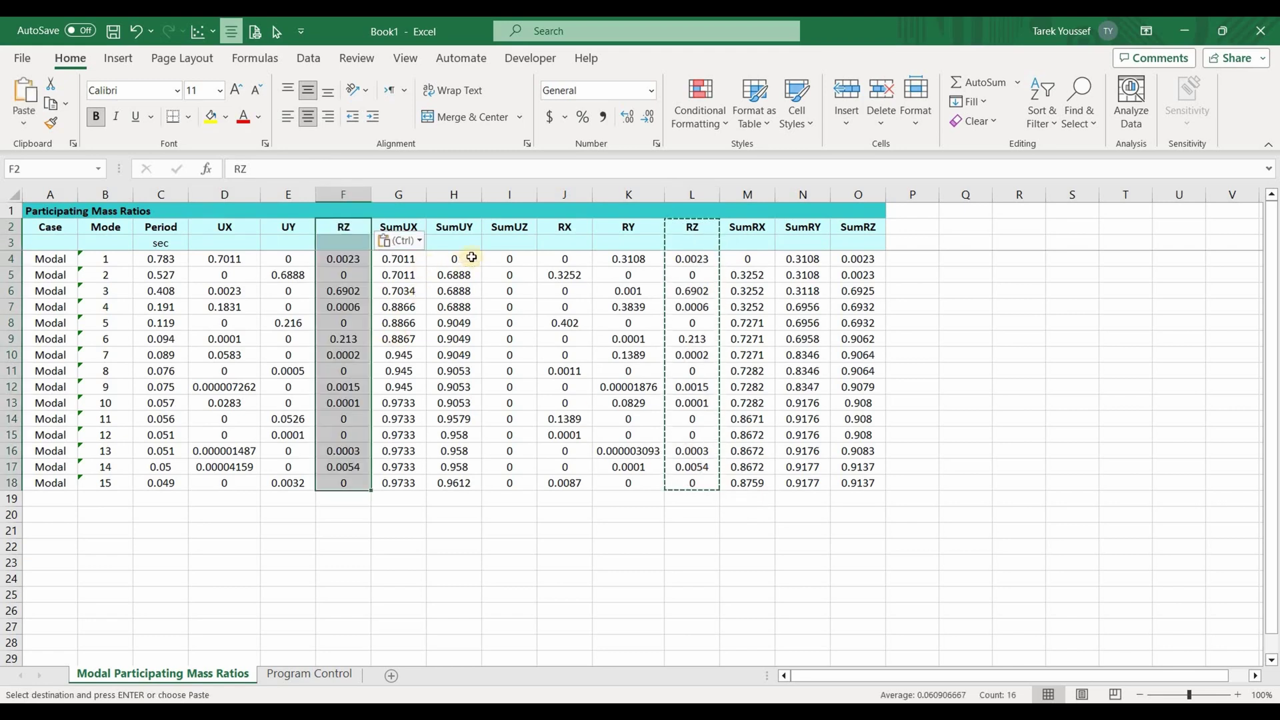
Delete the columns from SumUZ through SumRY so that SumRZ directly follows SumUY.
left_click(510, 194)
left_click_drag(509, 194, 802, 194)
right_click(728, 326)
left_click(814, 521)
left_click(669, 371)
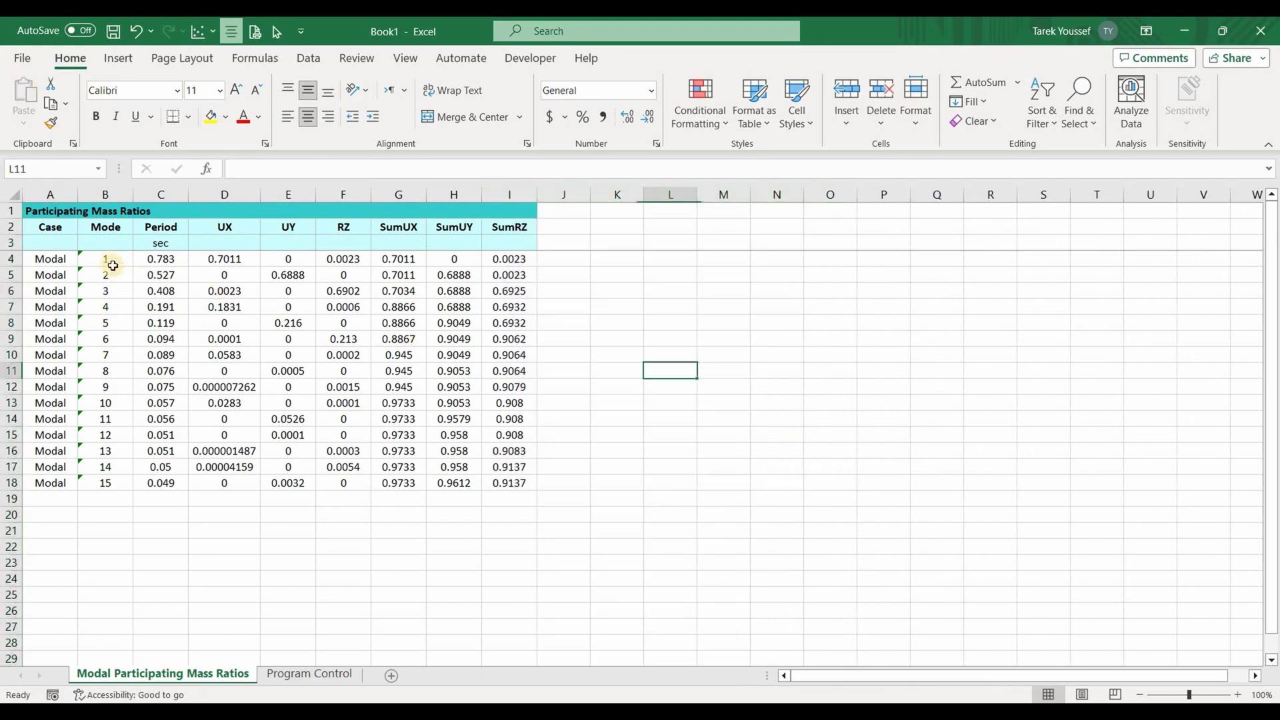
Copy the 15 modes' data from Mode to SumRZ into blank cells below the iteration-one table in the Bangkok workbook's Building weight & period sheet.
left_click_drag(112, 265, 527, 485)
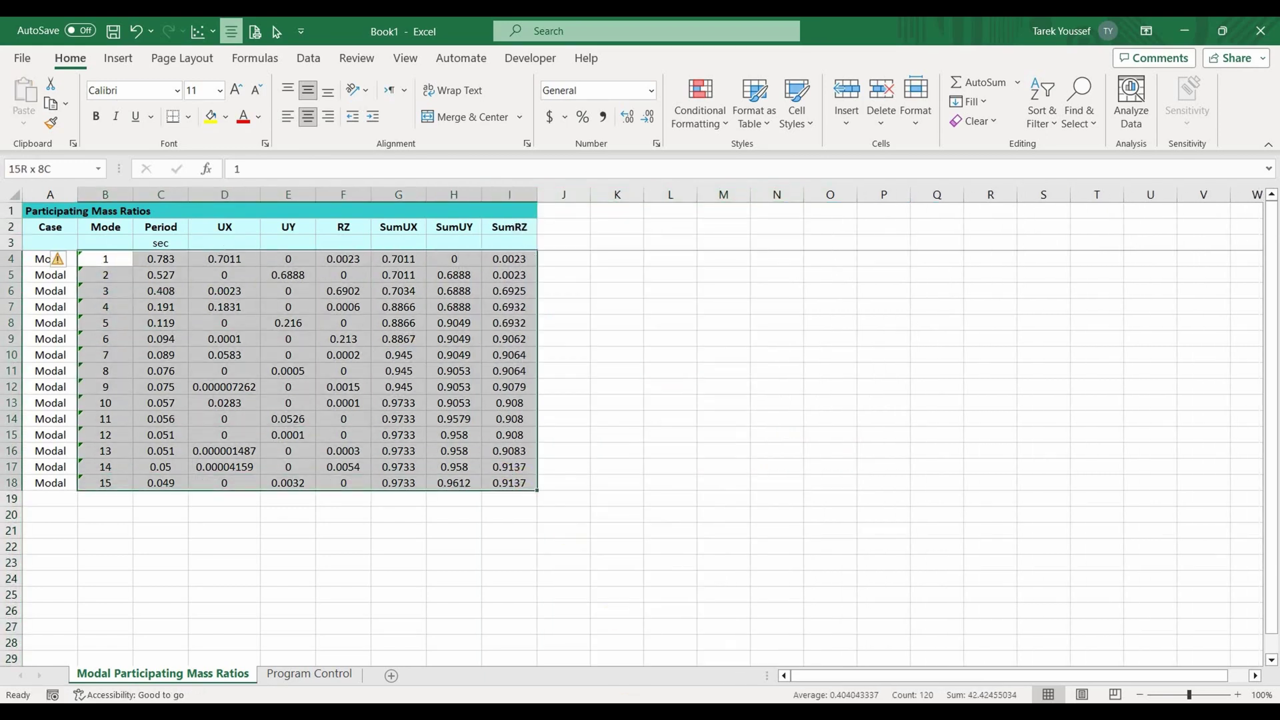
key("ctrl+c")
left_click(542, 641)
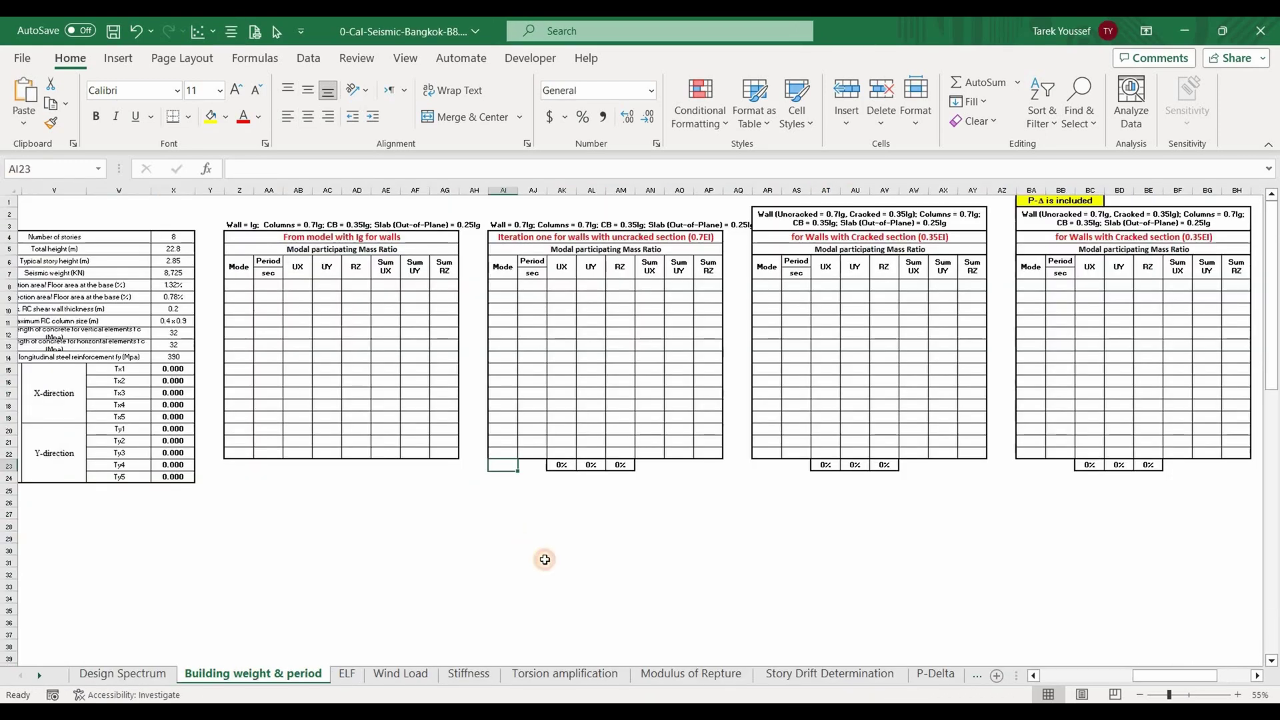
key("ctrl+v")
Apply the cell formatting of the empty 0.7EI iteration-one table to the pasted modal data.
left_click_drag(503, 285, 705, 451)
right_click(681, 421)
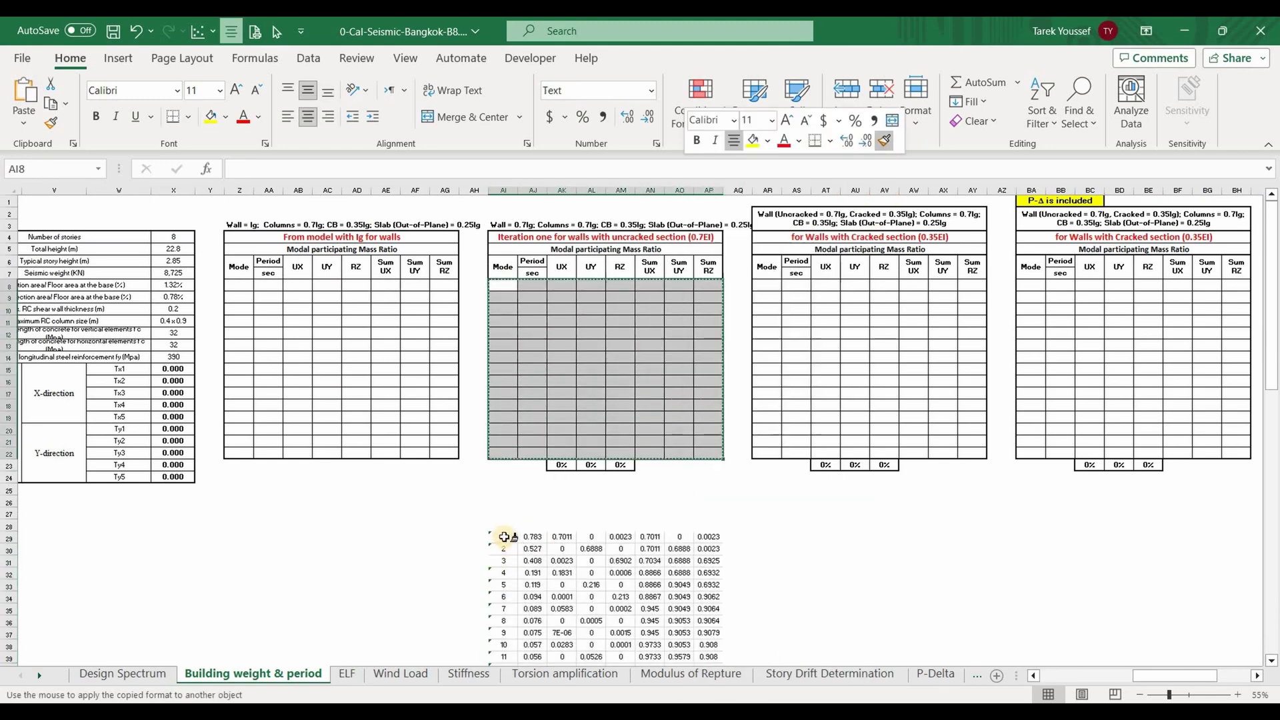
left_click(506, 538)
Move the formatted modal data into the 0.7EI iteration-one table, starting at its first mode row in AI8.
key("ctrl+c")
left_click(513, 288)
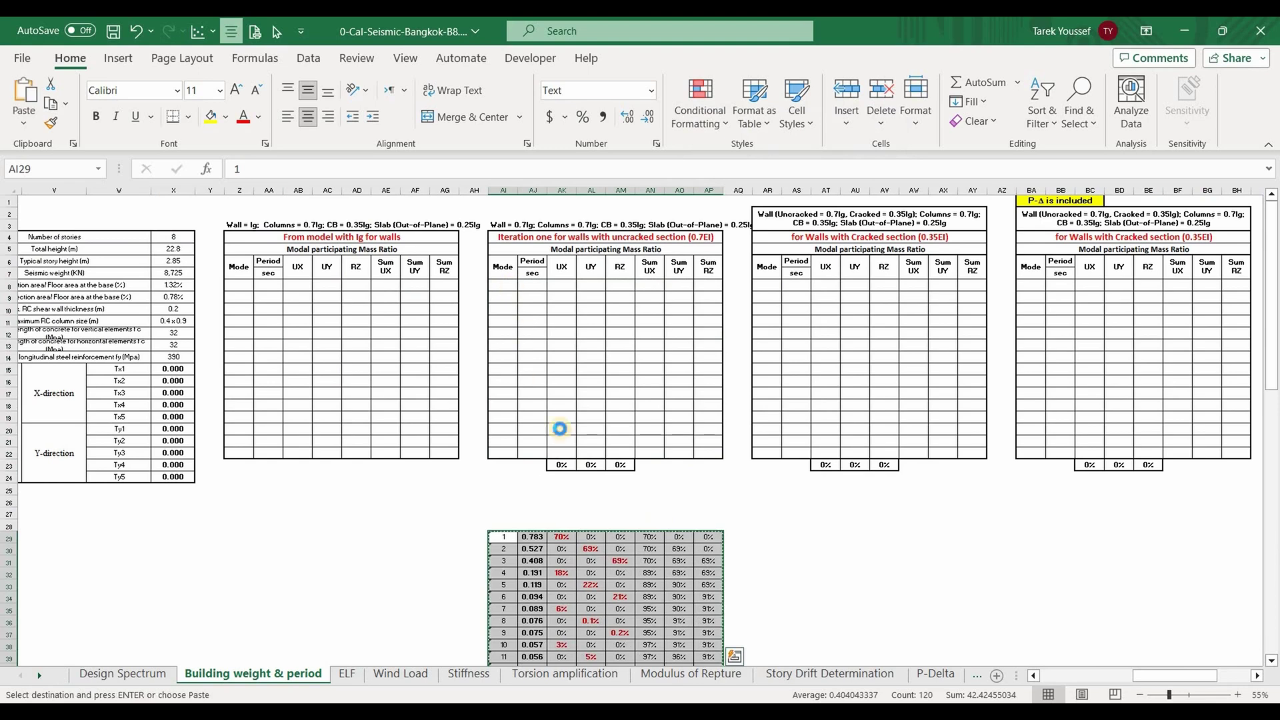
key("ctrl+v")
left_click(506, 523)
key("Escape")
left_click_drag(473, 513, 599, 471)
Examine the mode numbers, periods and UX and UY mass participation of the first modes in the iteration-one table.
scroll(628, 506, "up", 4)
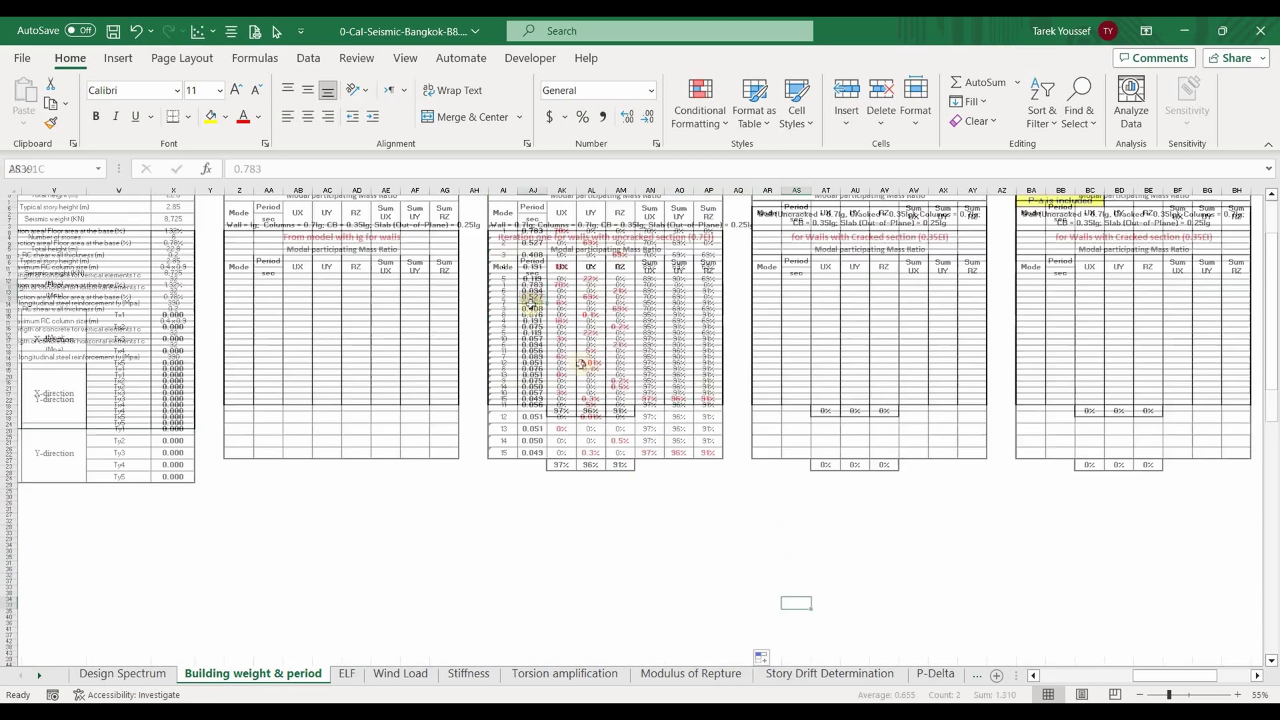
scroll(529, 300, "up", 2, "ctrl")
left_click_drag(457, 331, 450, 348)
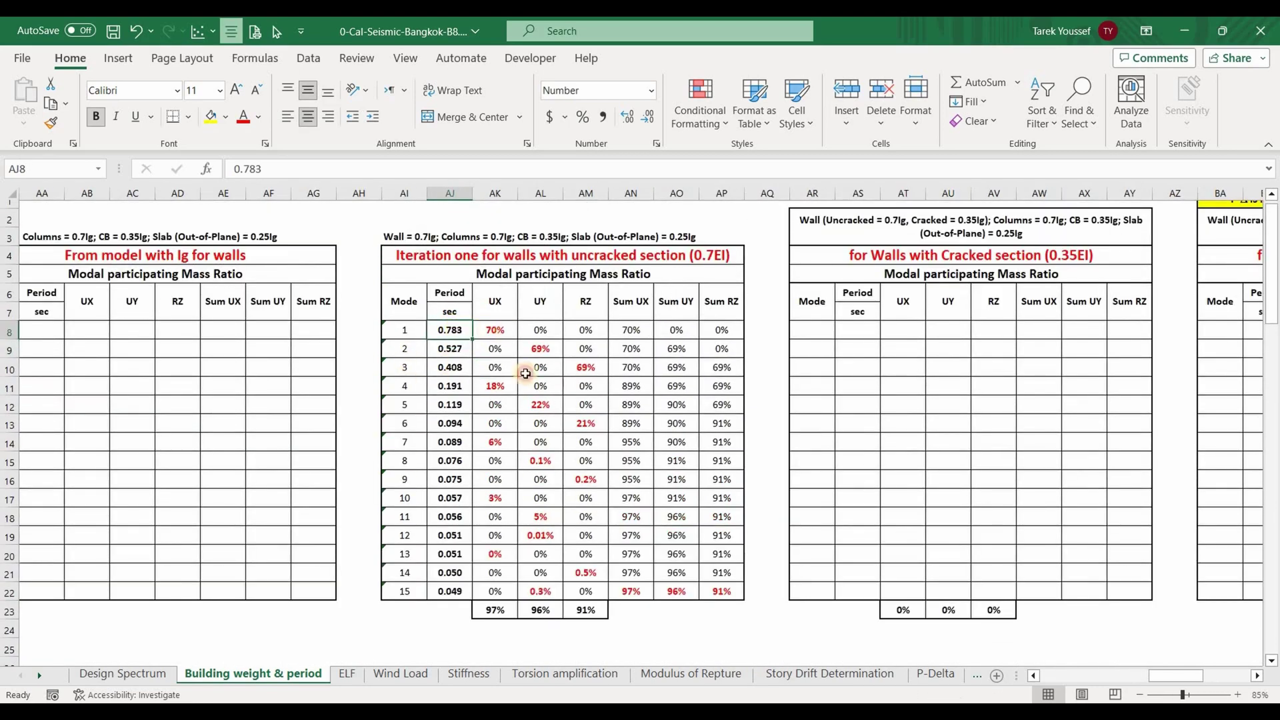
left_click(499, 331)
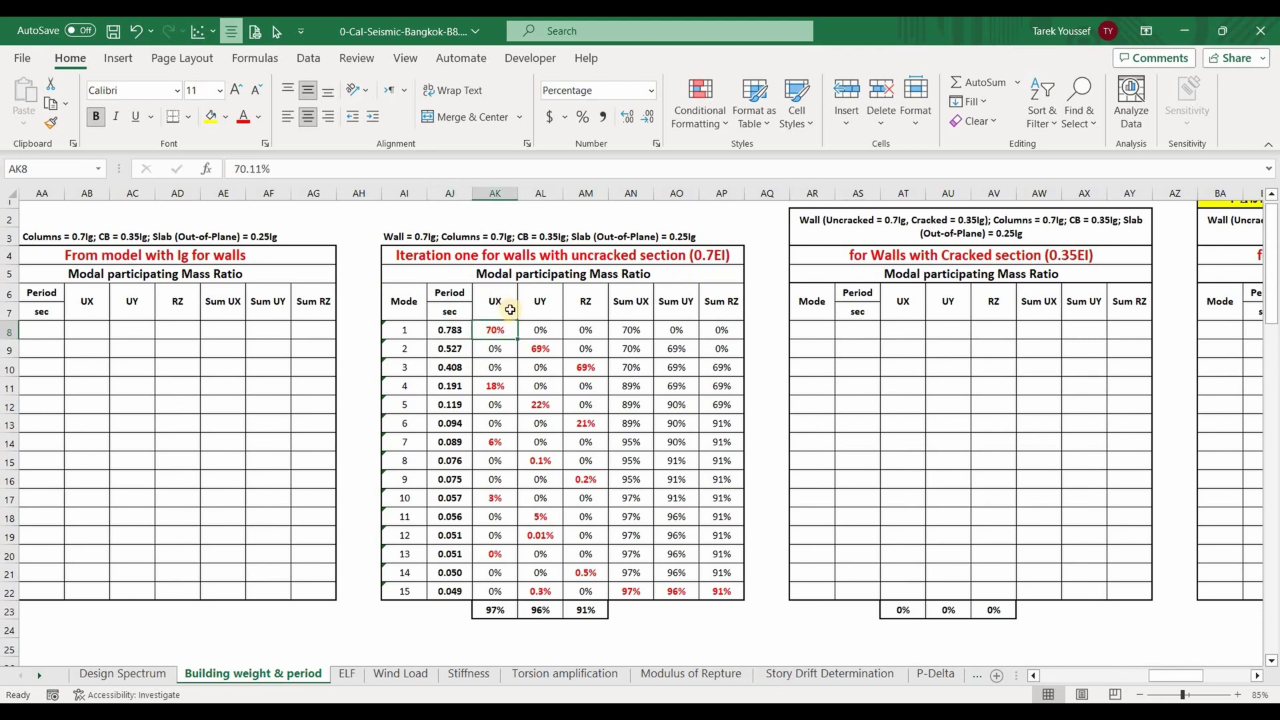
left_click(448, 349)
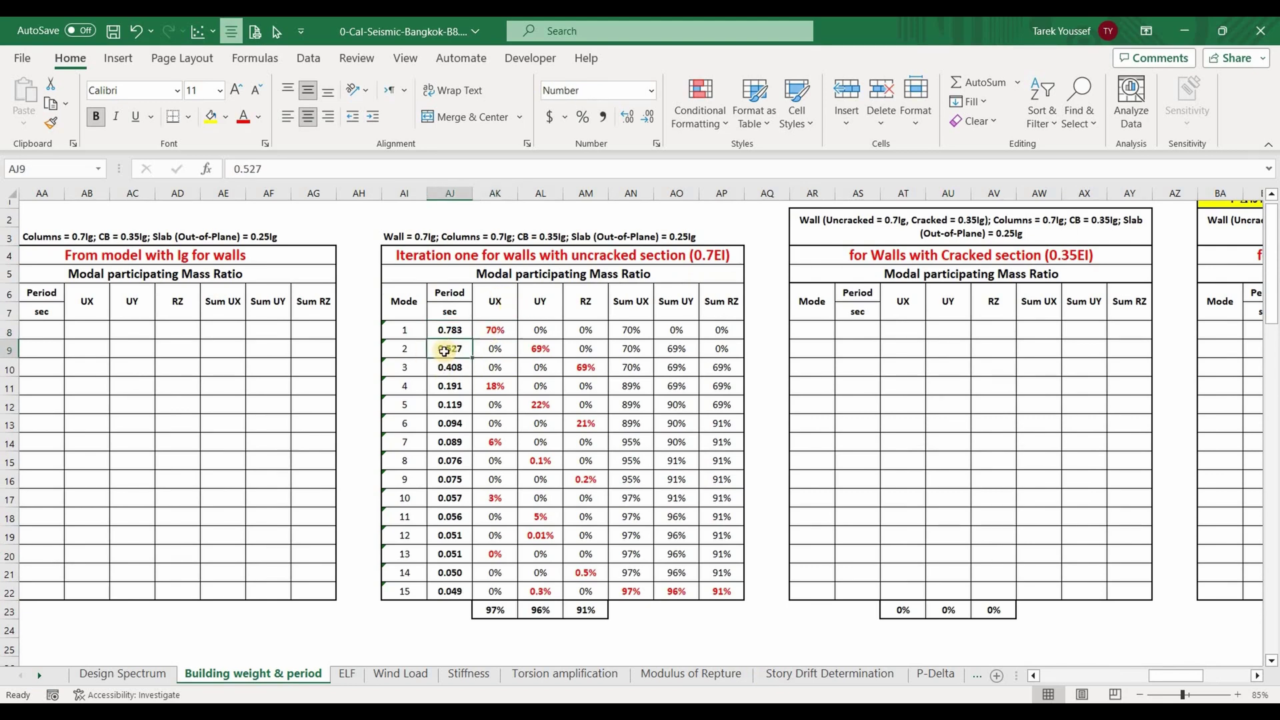
left_click(541, 349)
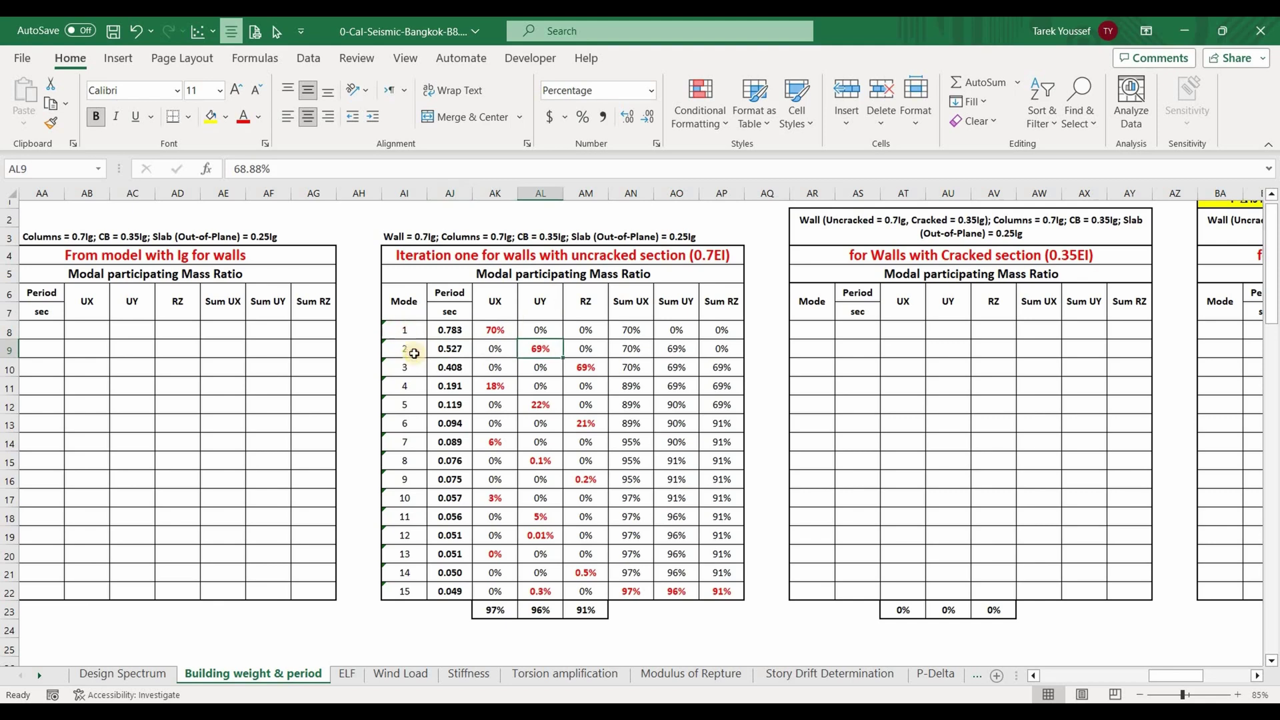
left_click_drag(409, 330, 414, 590)
left_click(367, 332)
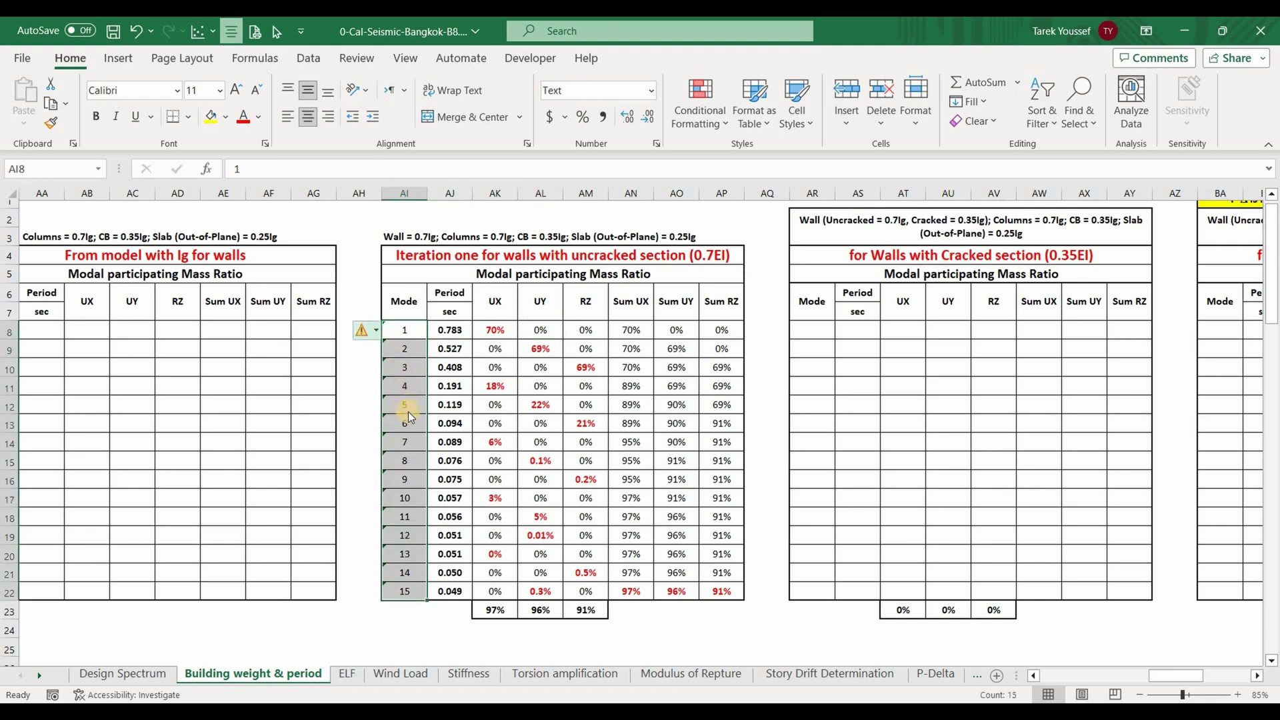
left_click(459, 374)
left_click(450, 330)
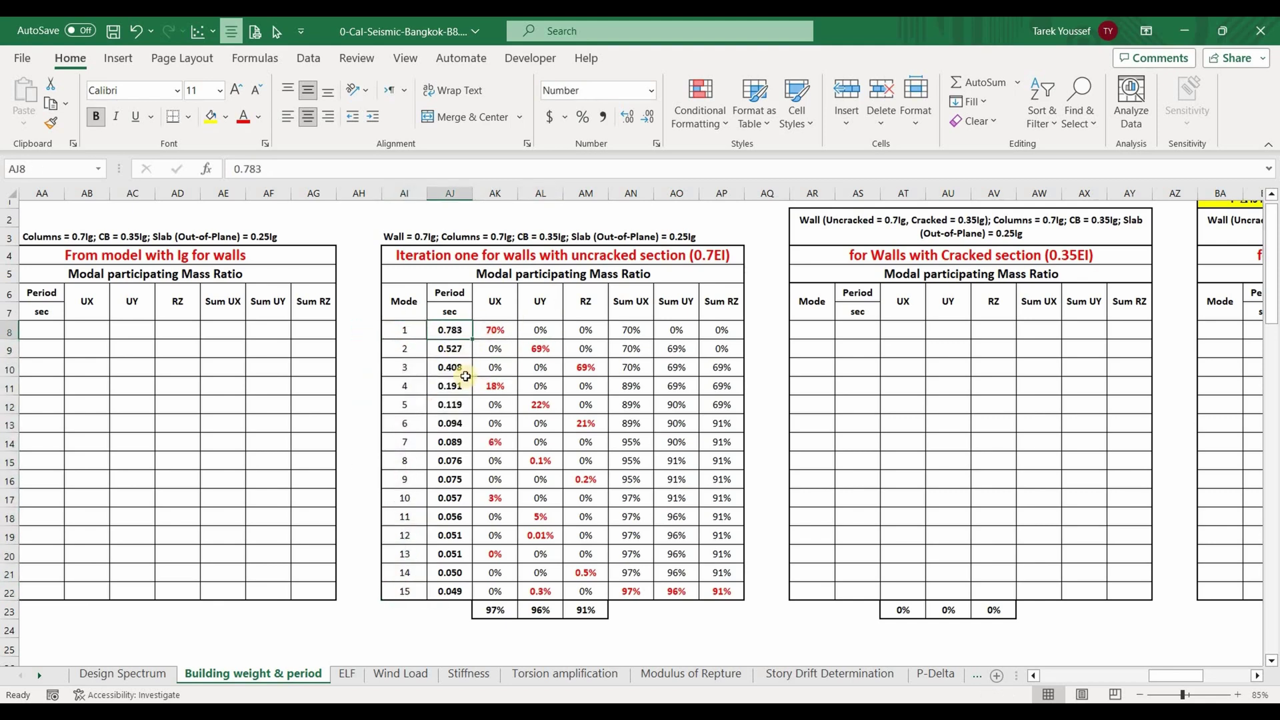
left_click(458, 352)
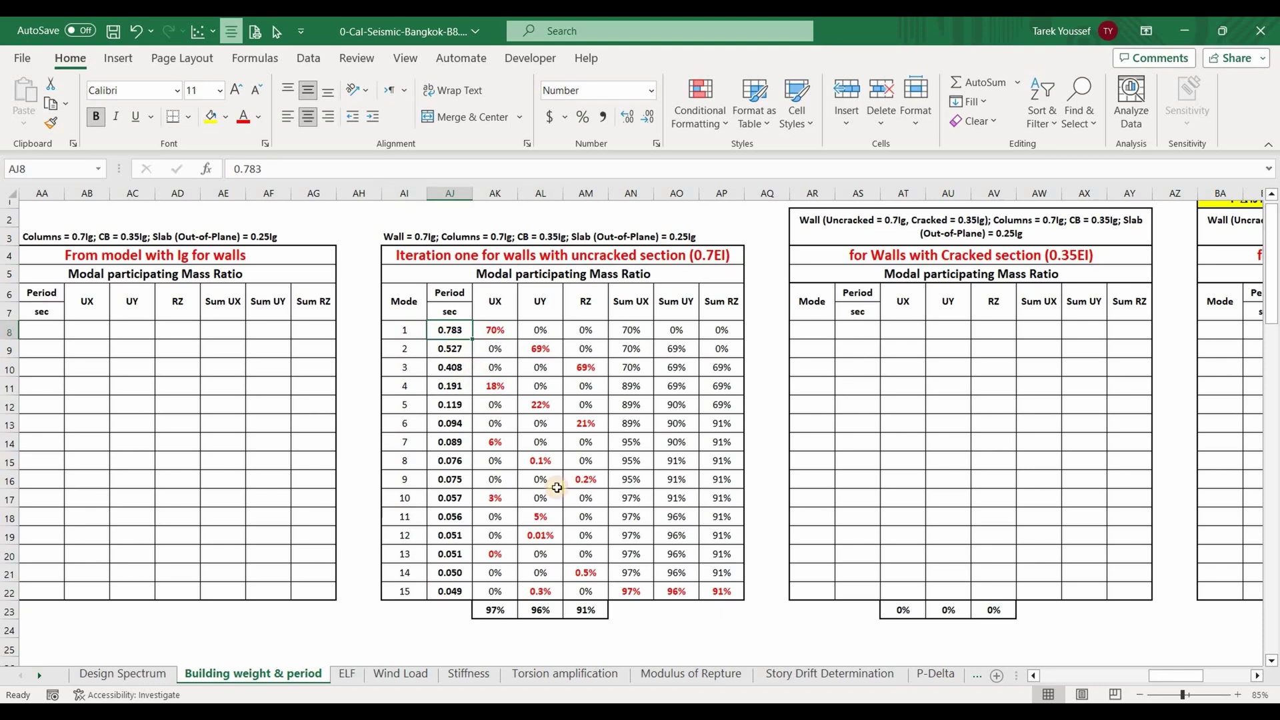
Review the ELF sheet's fundamental, maximum and used period formulas for EQX and EQY.
left_click(348, 675)
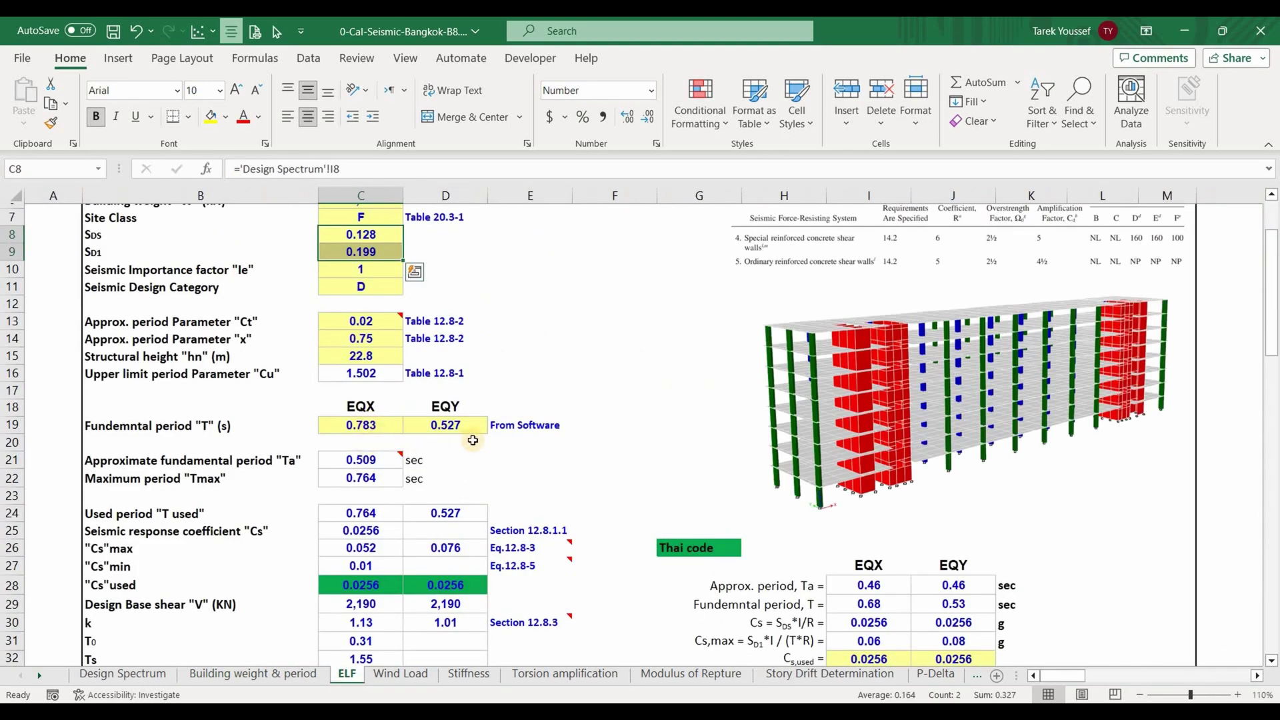
left_click(399, 430)
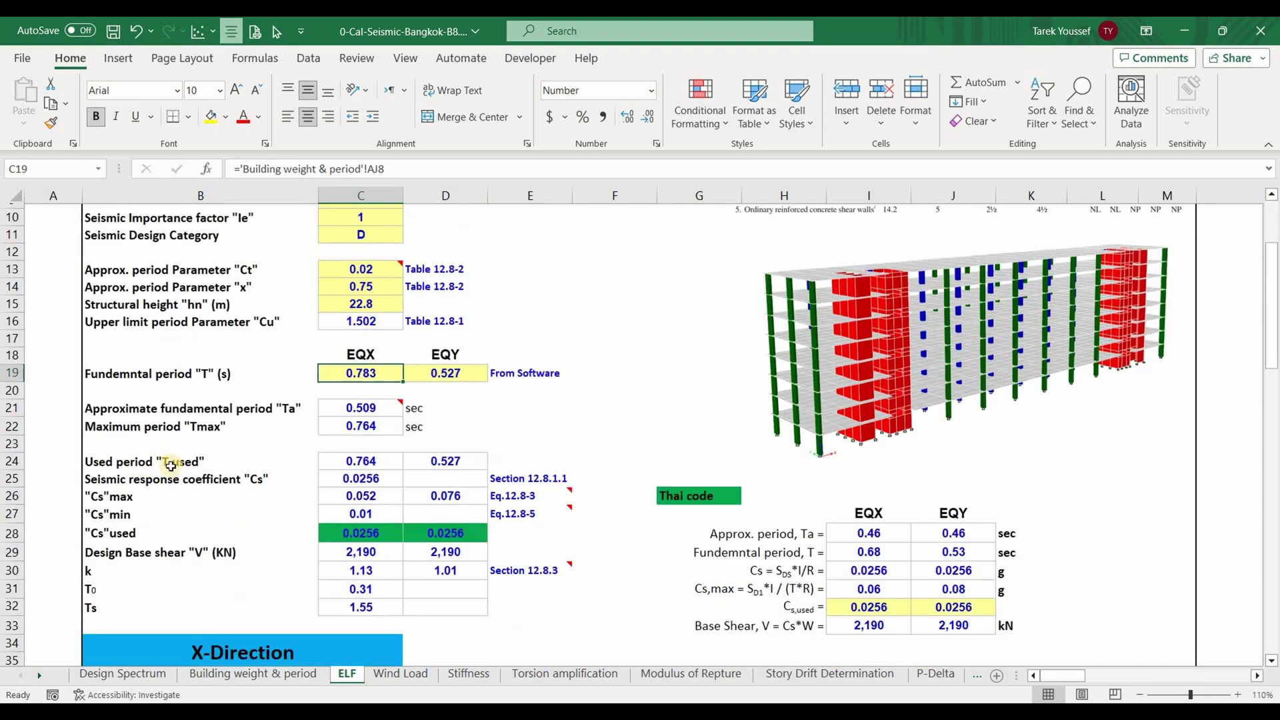
scroll(163, 464, "down", 1)
left_click(383, 462)
scroll(378, 560, "up", 1)
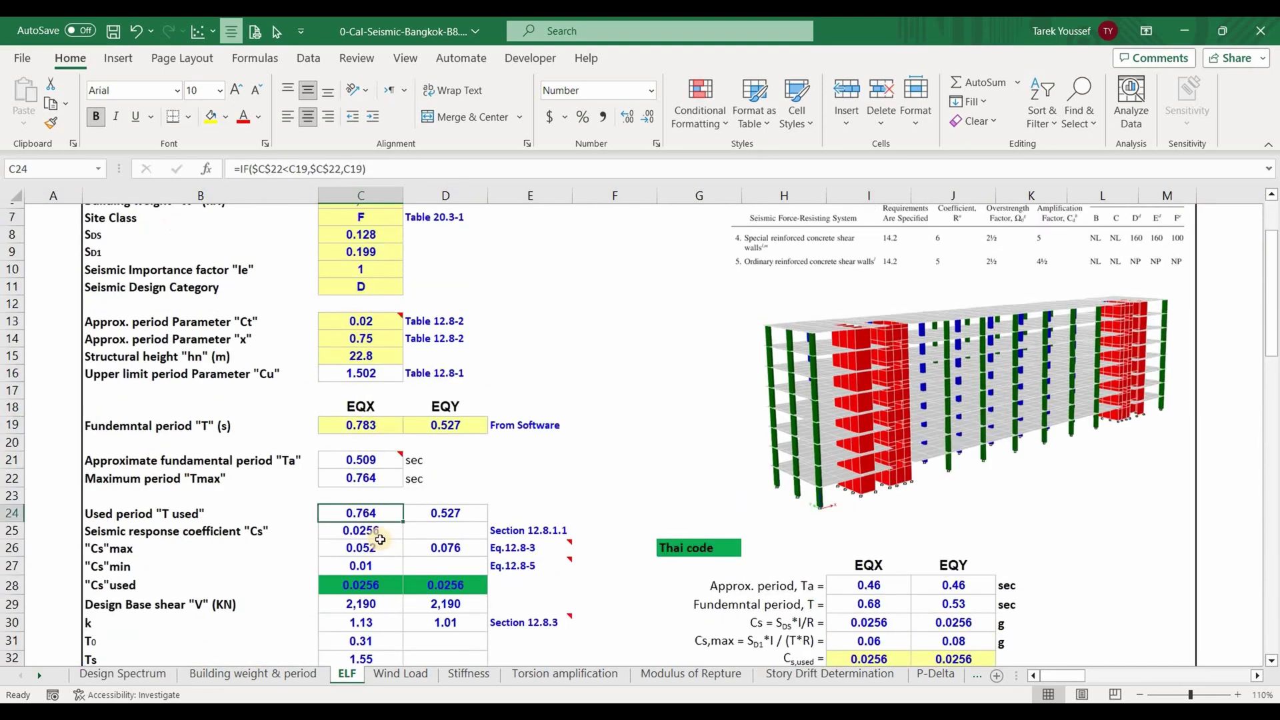
double_click(367, 512)
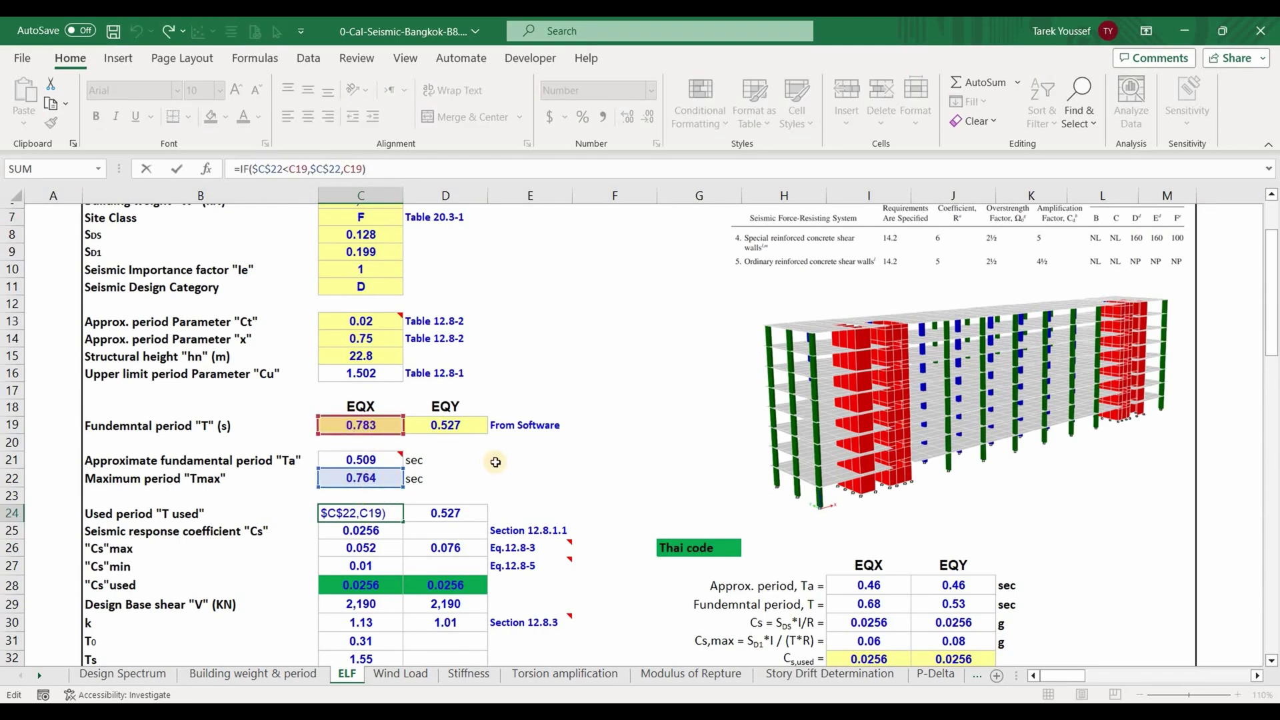
key("Escape")
left_click(476, 512)
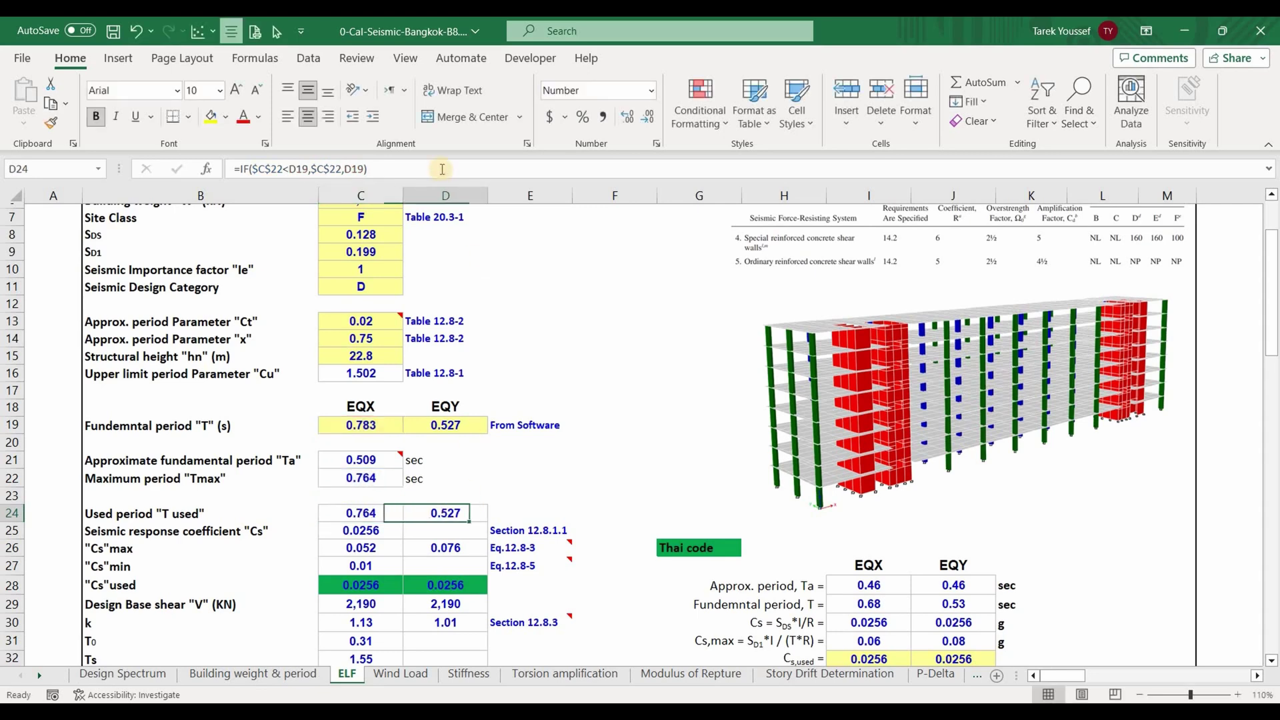
key("F2")
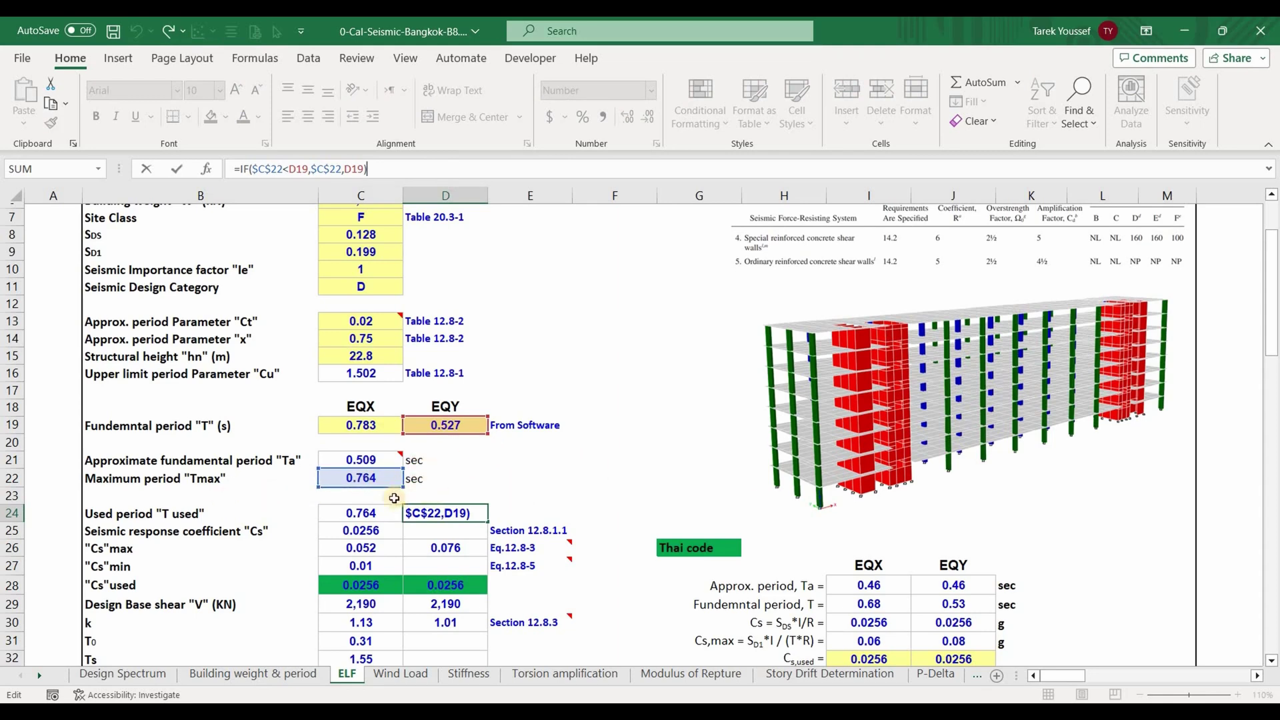
left_click(360, 478)
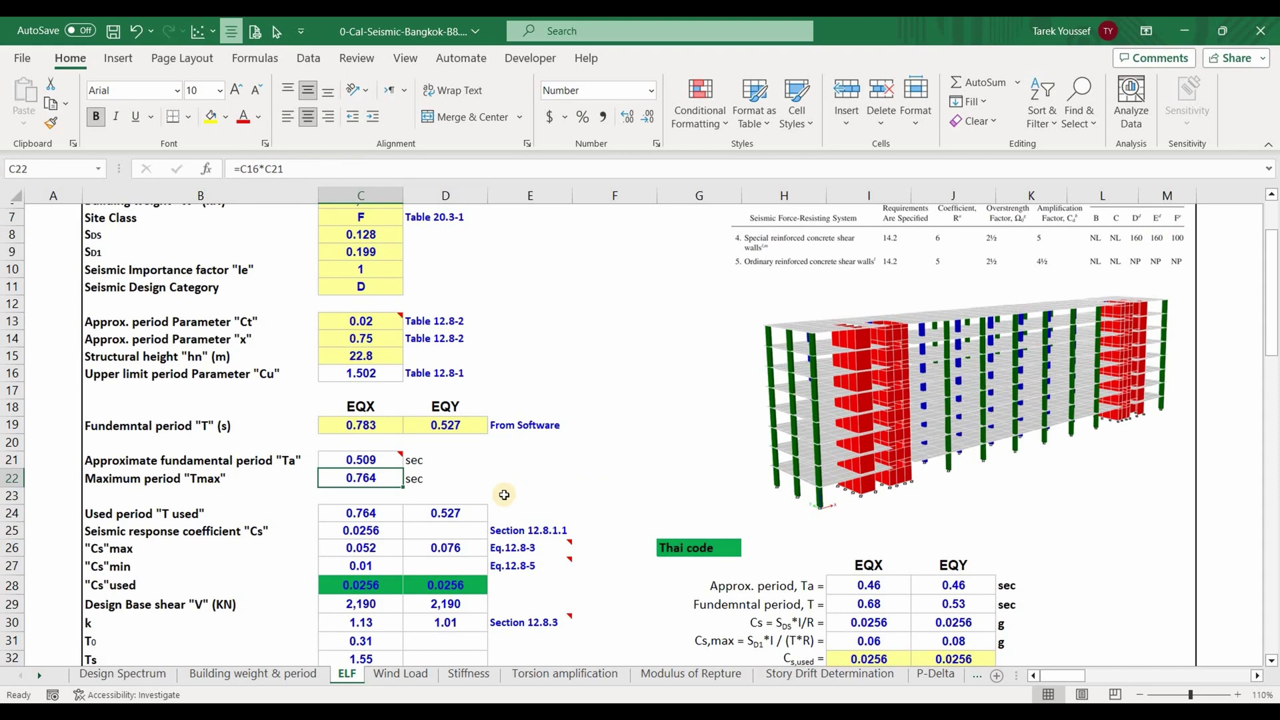
Check the seismic response coefficient Cs formula against Eq. 12.8-2 in the ASCE7-10 PDF and return to the Bangkok workbook.
scroll(500, 494, "down", 1)
left_click(364, 478)
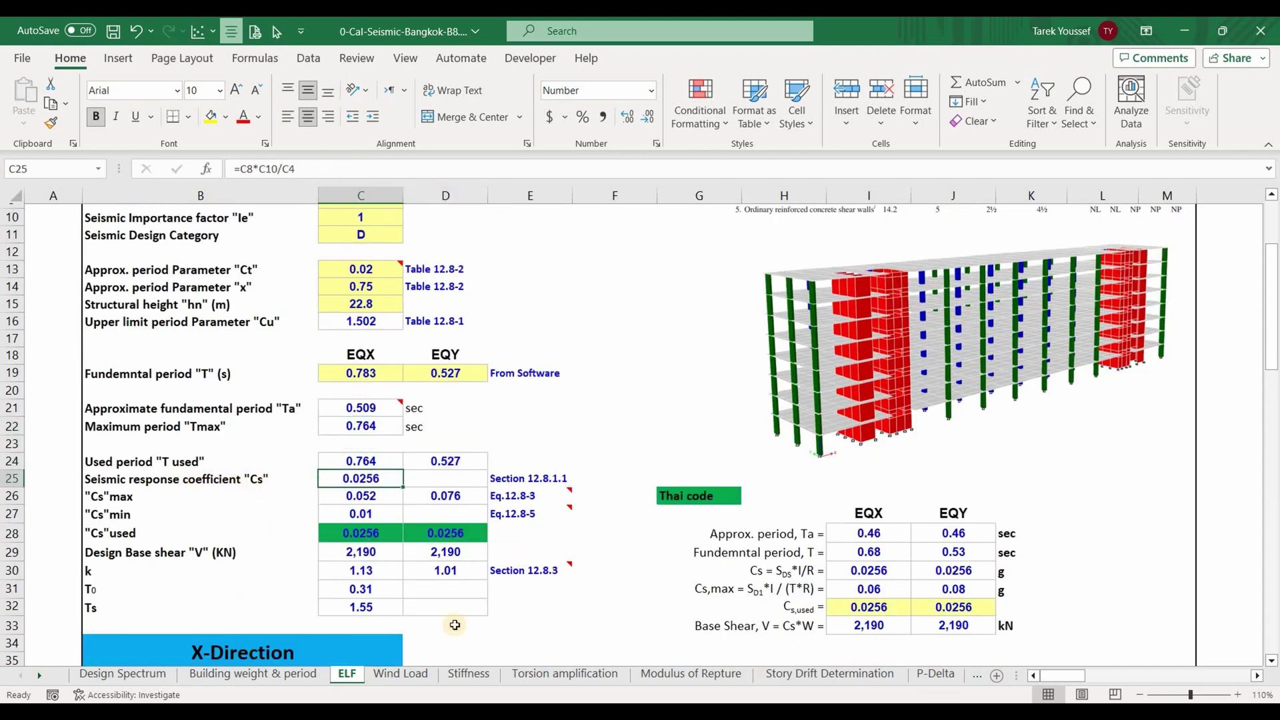
key("alt+Tab")
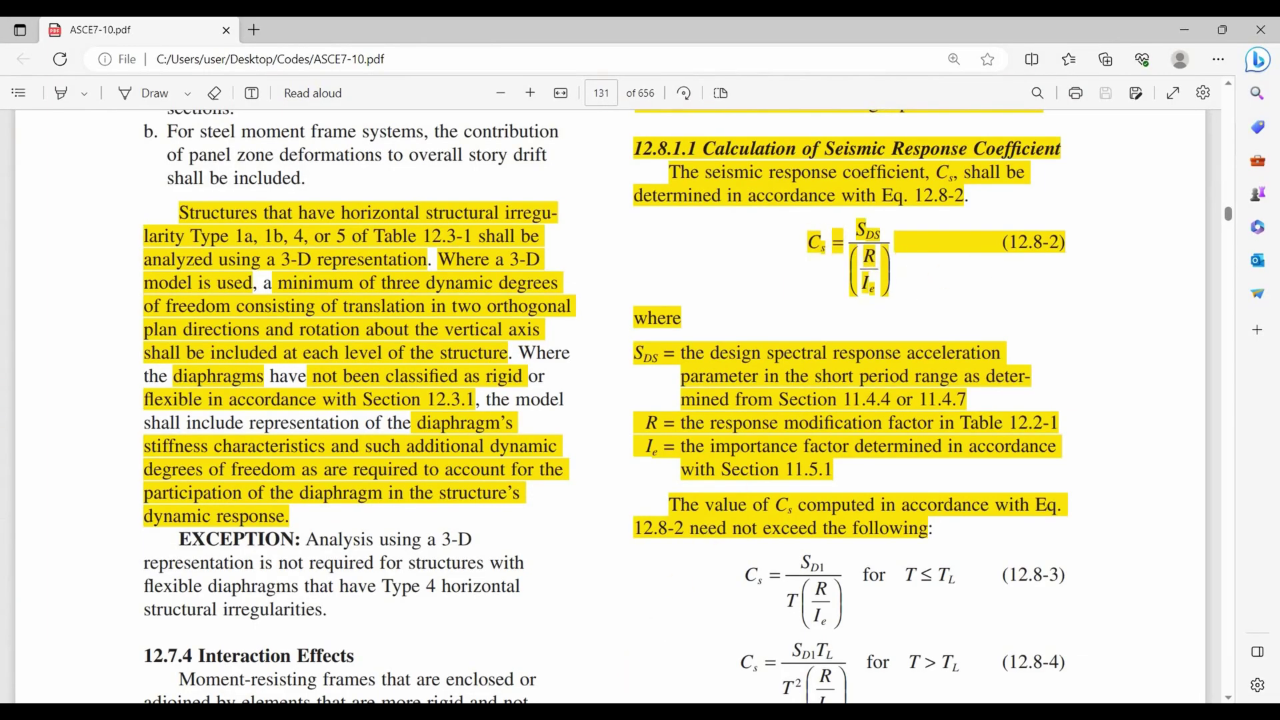
left_click(633, 710)
left_click(479, 645)
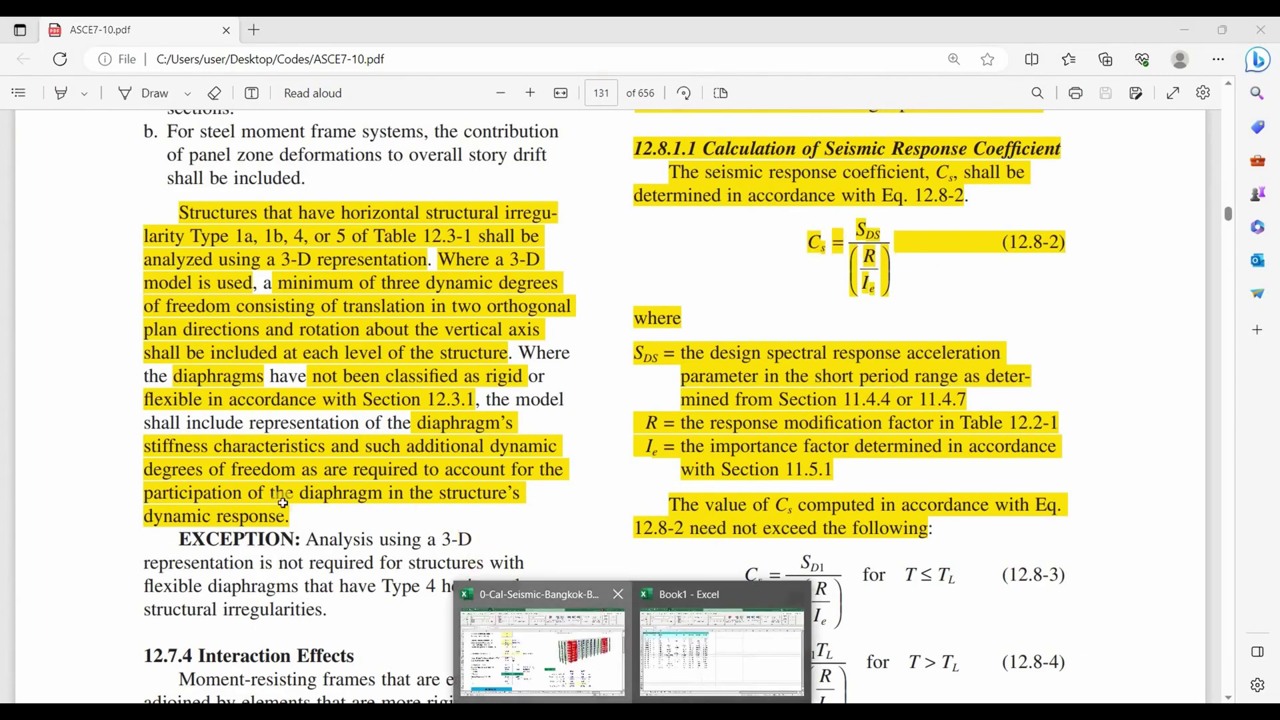
Compare the Cs limits on the ELF sheet with Eqs. 12.8-3 to 12.8-5 in the ASCE7-10 PDF.
left_click(353, 496)
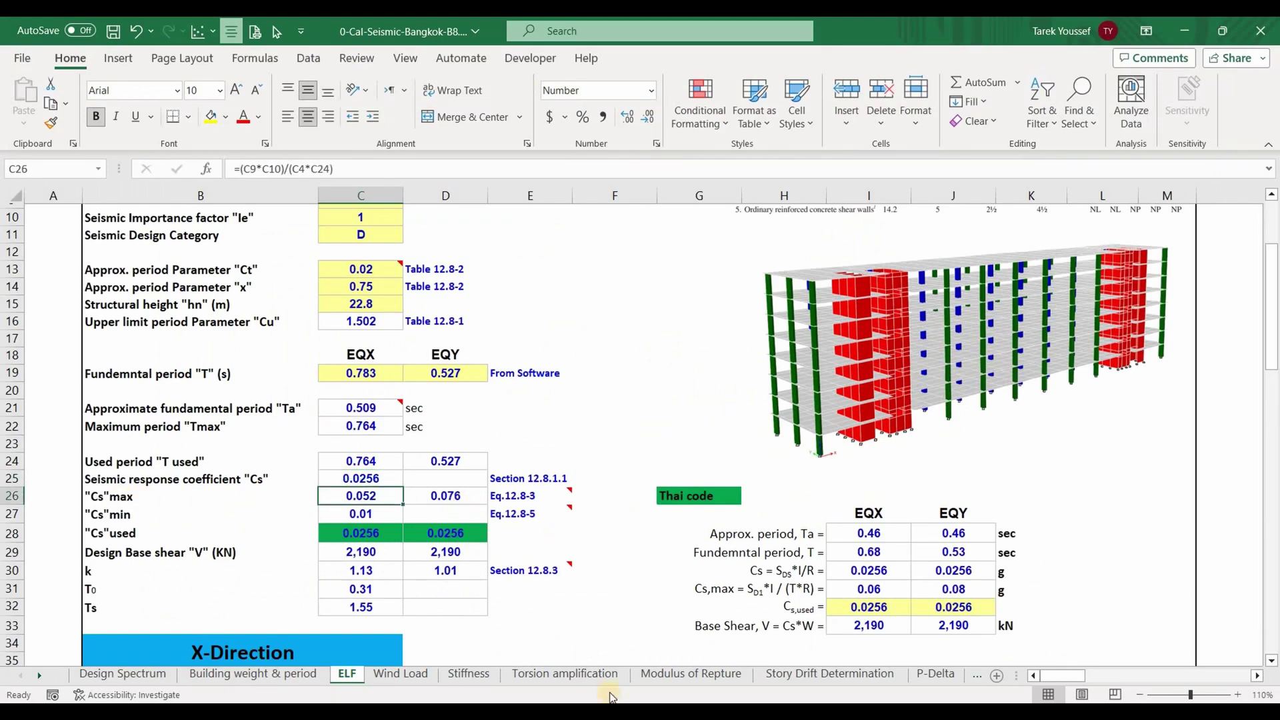
scroll(843, 506, "down", 1)
key("alt+Tab")
scroll(974, 323, "down", 3)
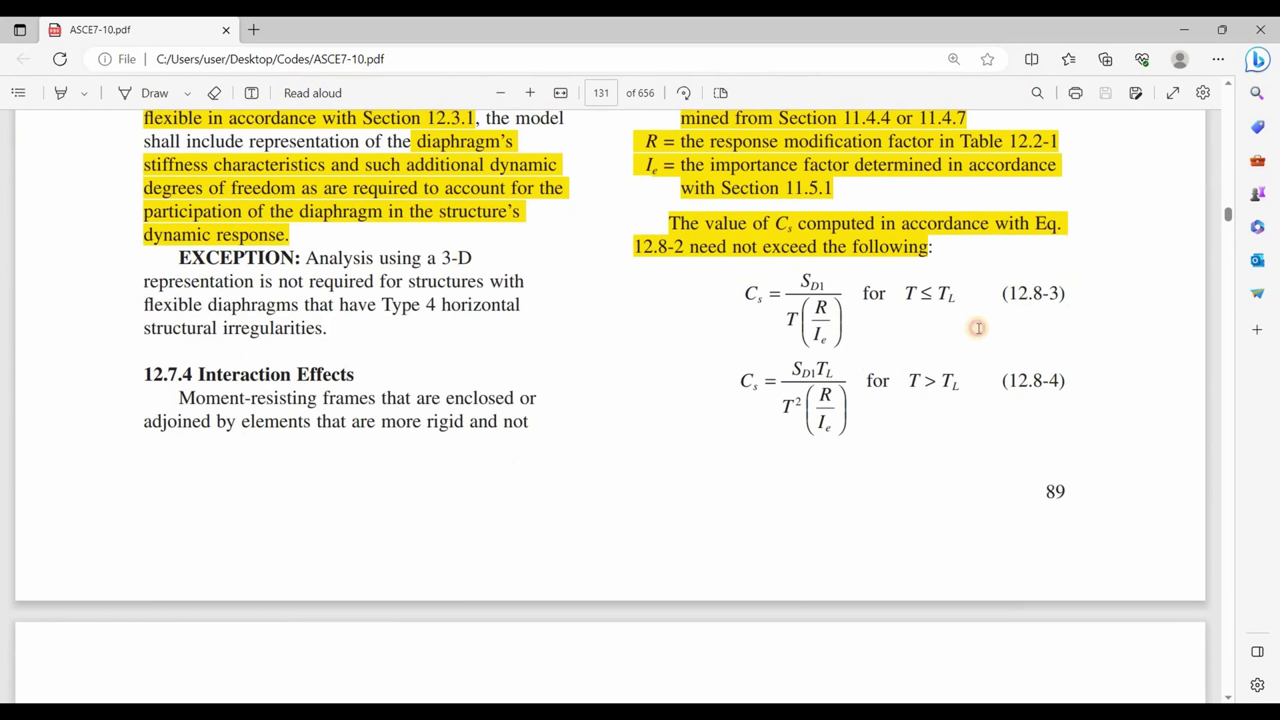
left_click_drag(980, 326, 698, 416)
scroll(324, 426, "down", 5)
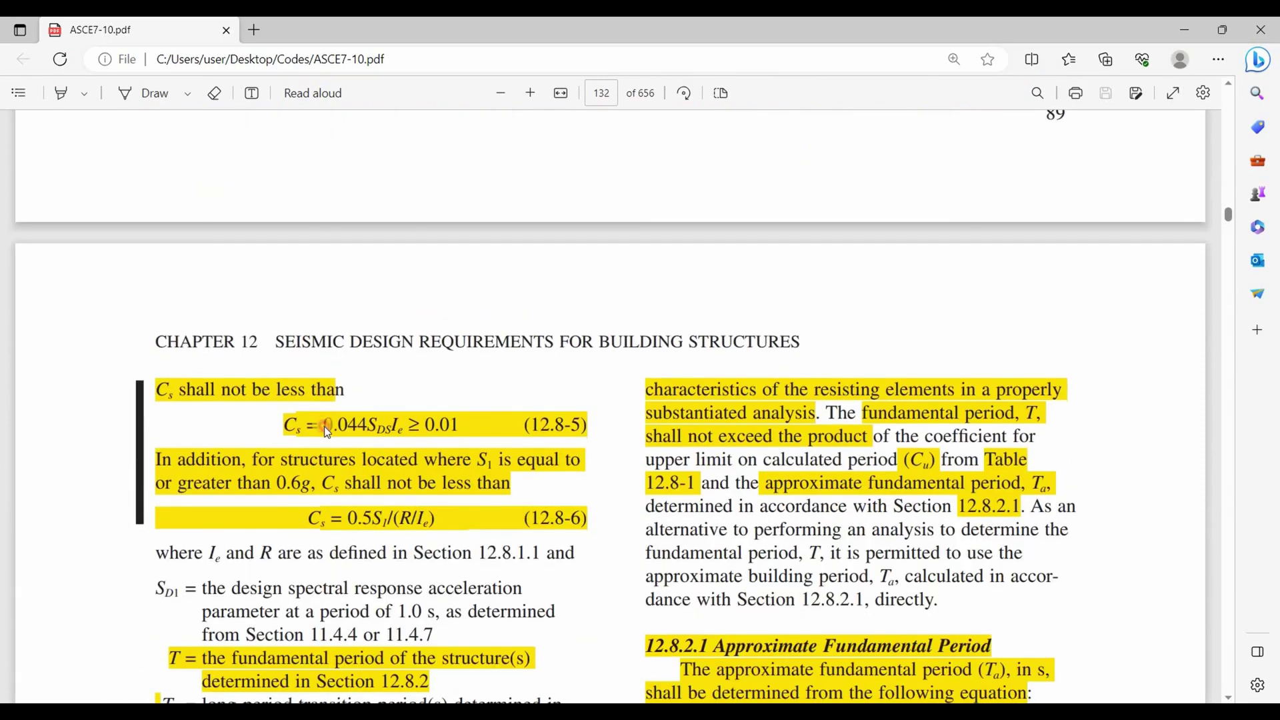
left_click(322, 426)
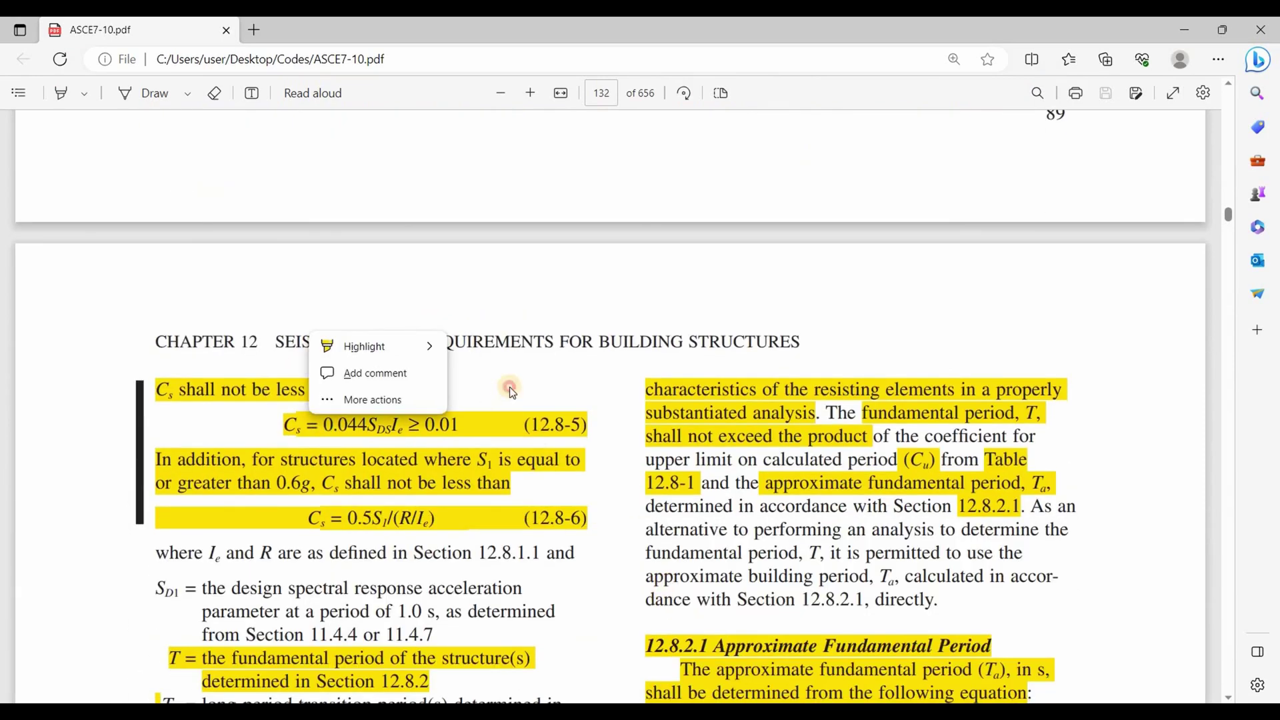
key("alt+Tab")
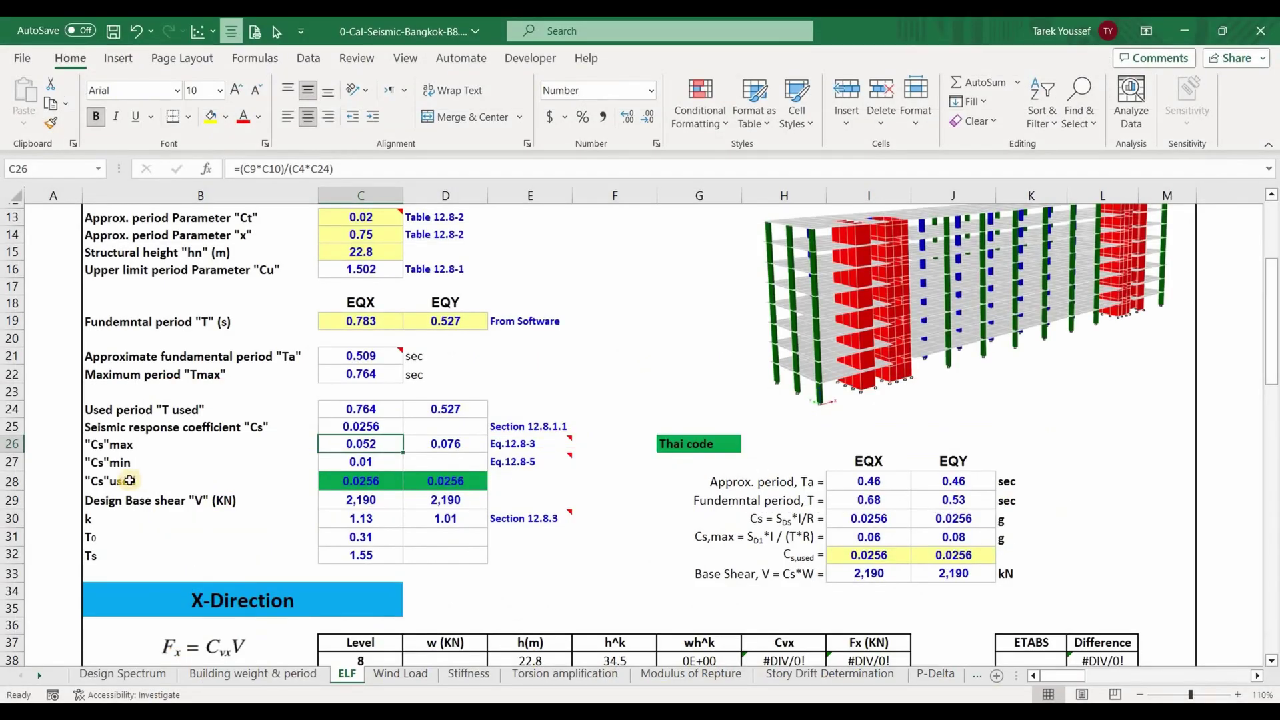
Inspect the "Cs"used formula for EQX and the Cs cells it compares.
left_click(373, 481)
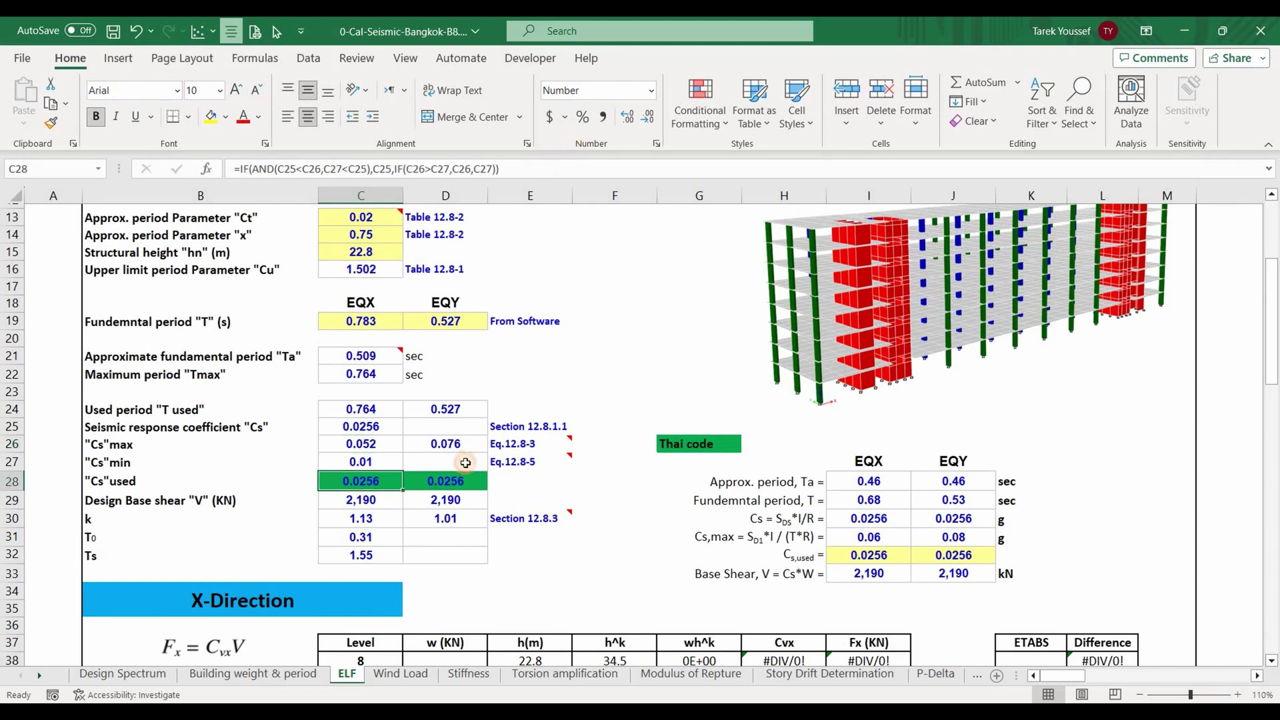
key("Up")
key("Up")
key("Up")
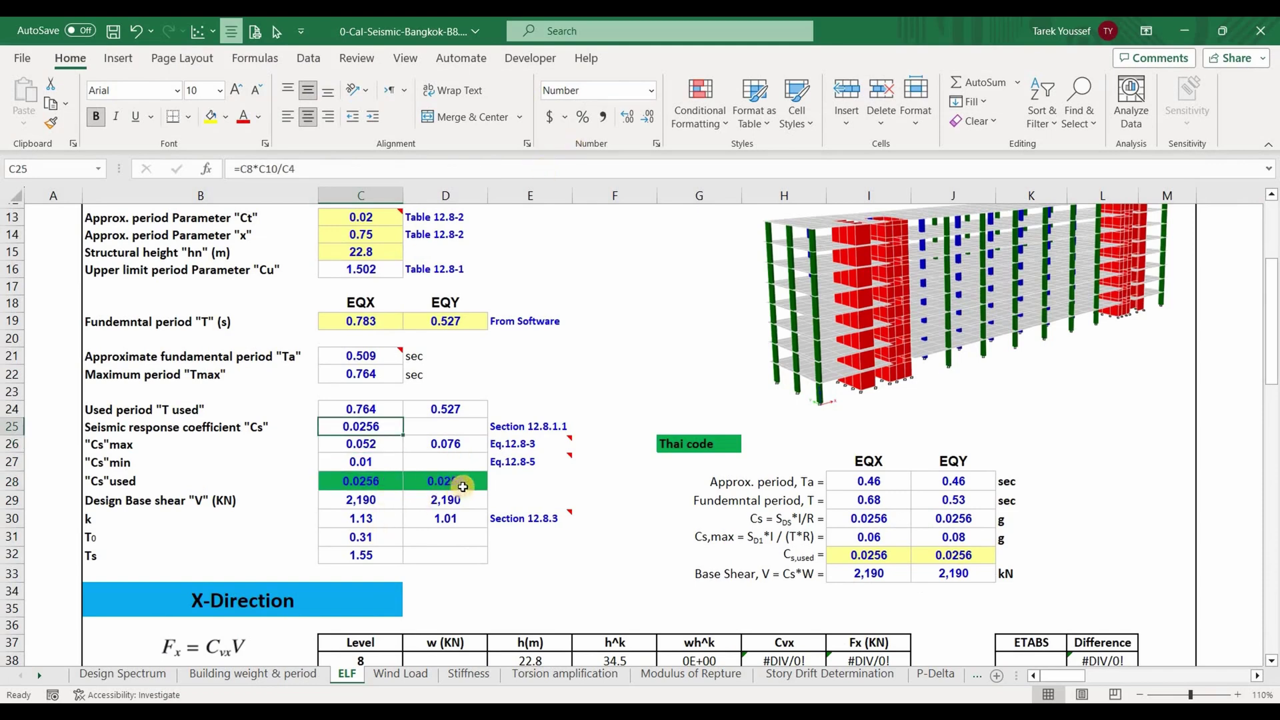
Inspect the design base shear "V" formula for EQX and the "Cs"used and building weight cells it multiplies.
key("Down")
key("Down")
key("Down")
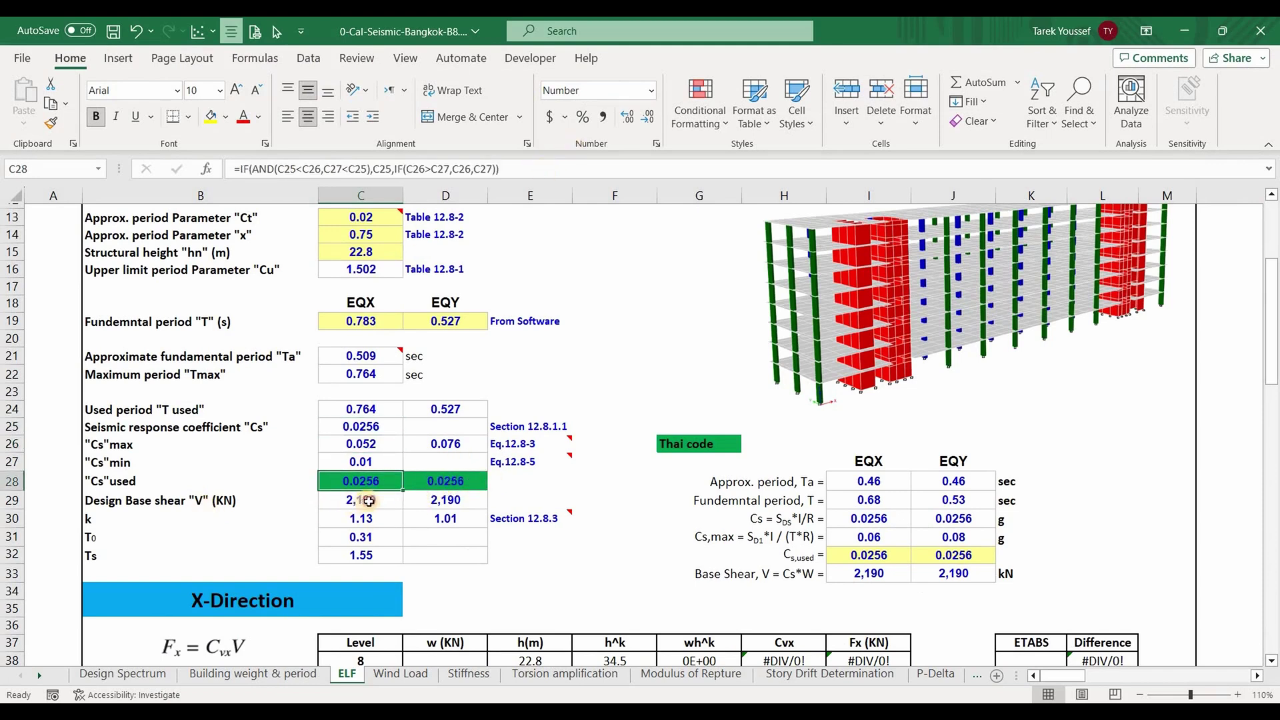
left_click(369, 501)
key("F2")
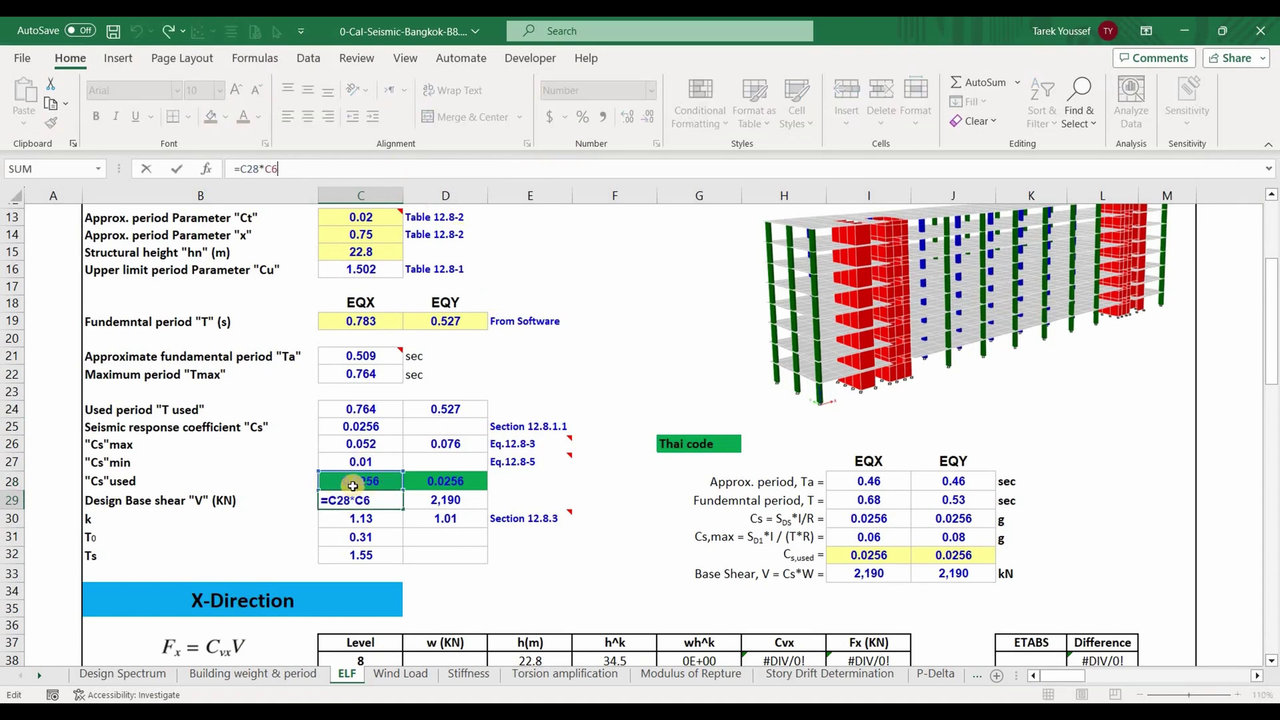
scroll(516, 422, "up", 4)
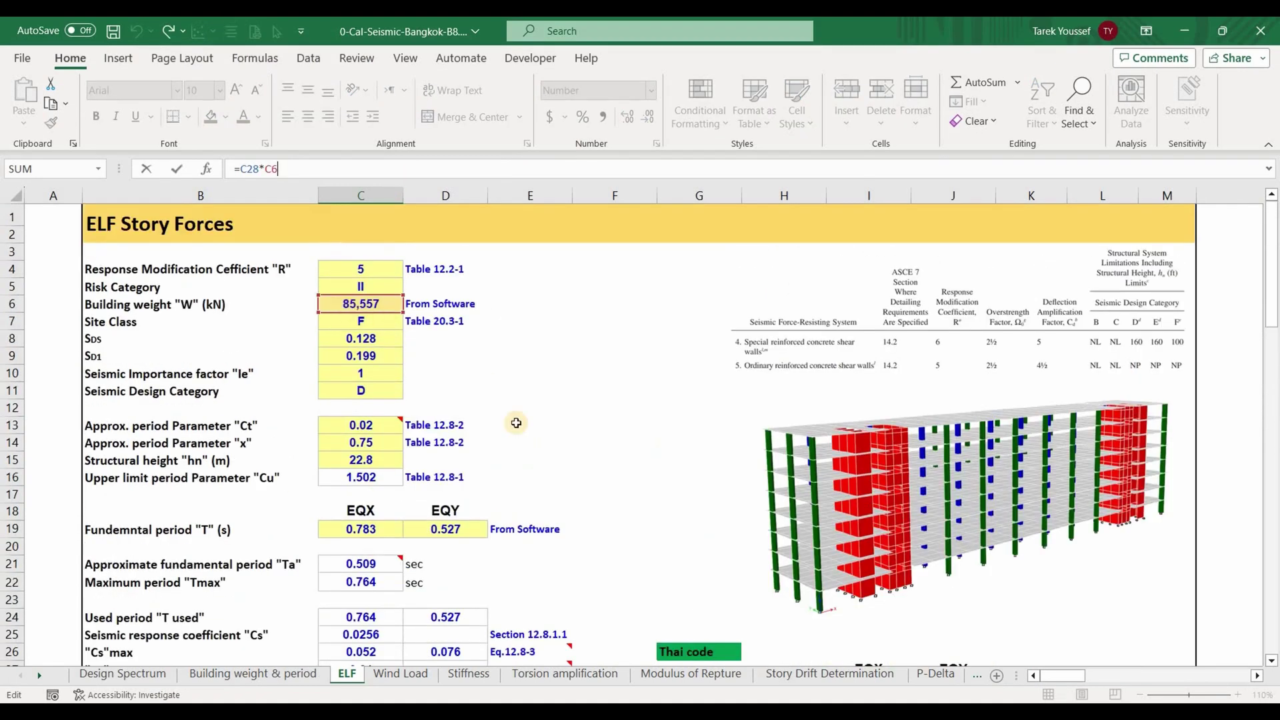
scroll(516, 423, "down", 2)
key("Escape")
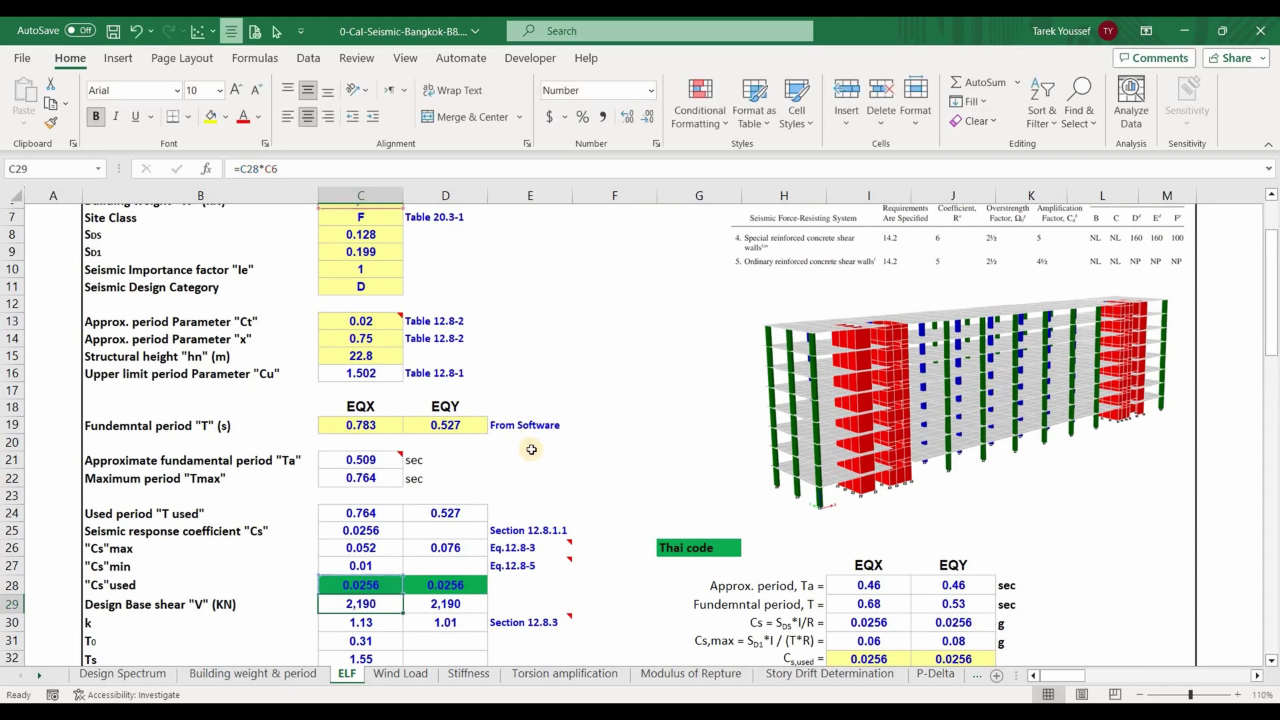
Compare the X-Direction Fx and Cvx equations with Section 12.8.3 in the ASCE7-10 PDF, read its k definitions, and return to the Bangkok workbook.
scroll(531, 449, "down", 1)
scroll(531, 449, "down", 5)
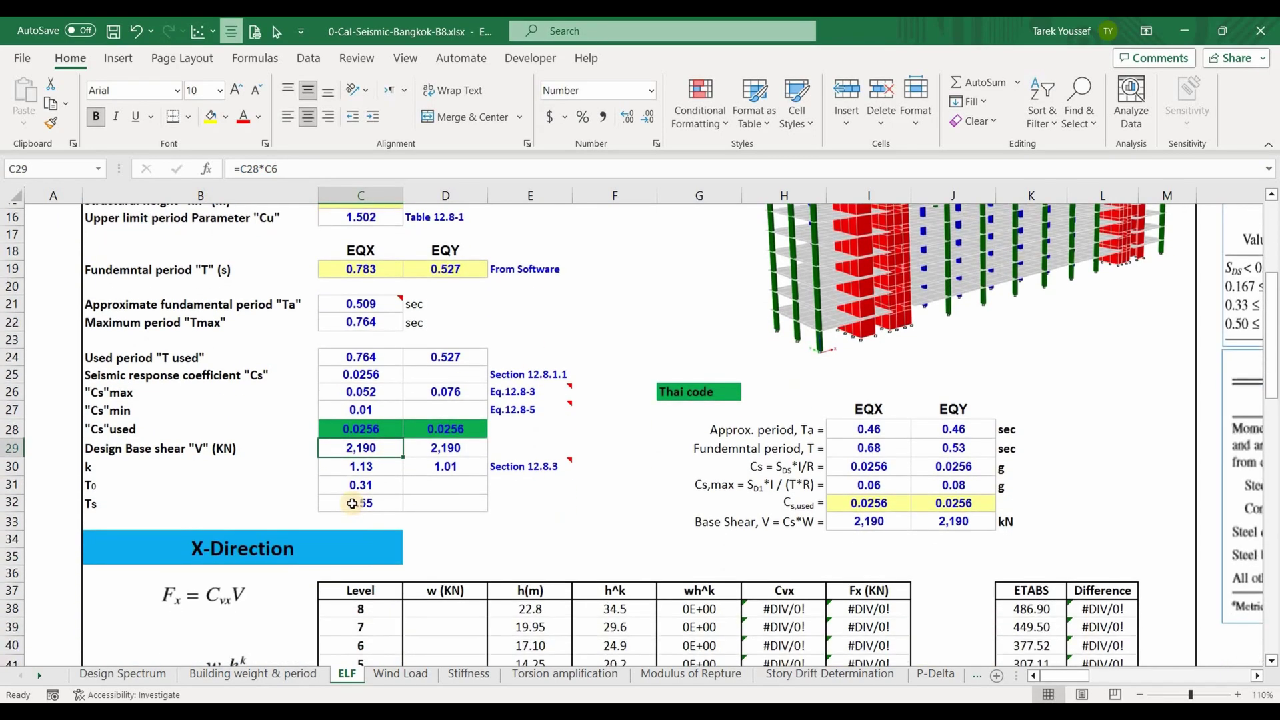
left_click(280, 521)
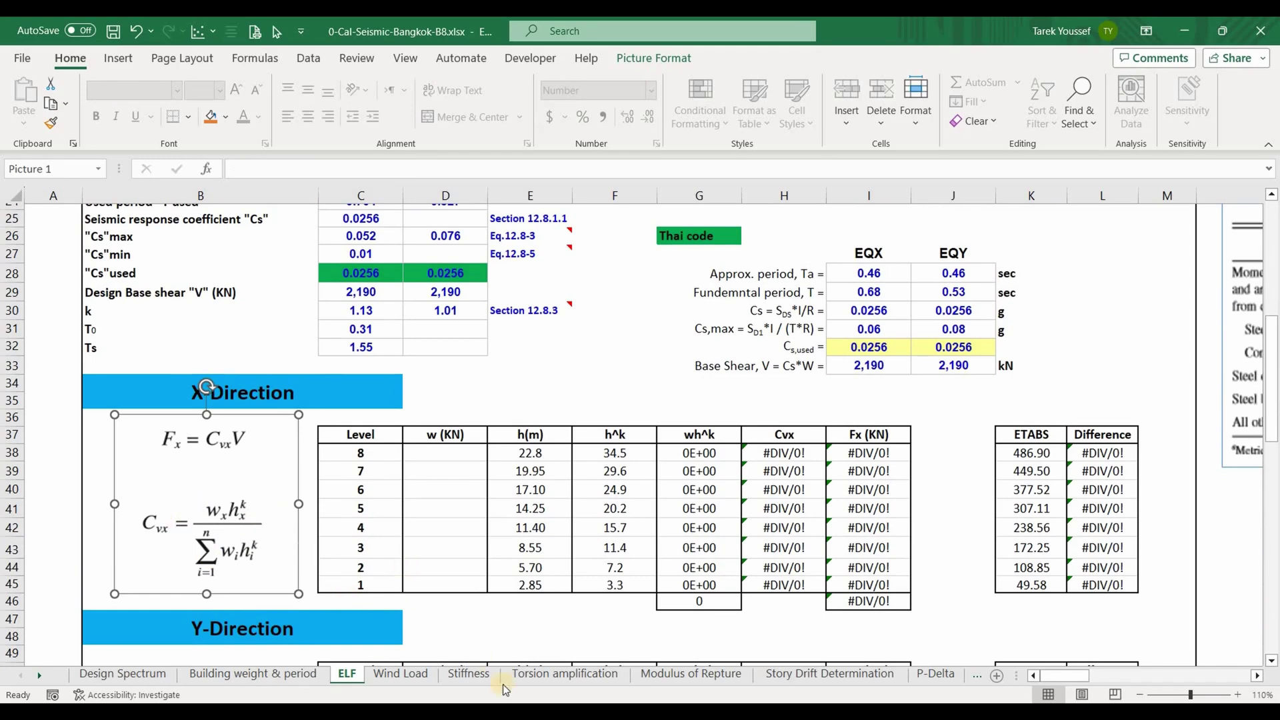
key("alt+Tab")
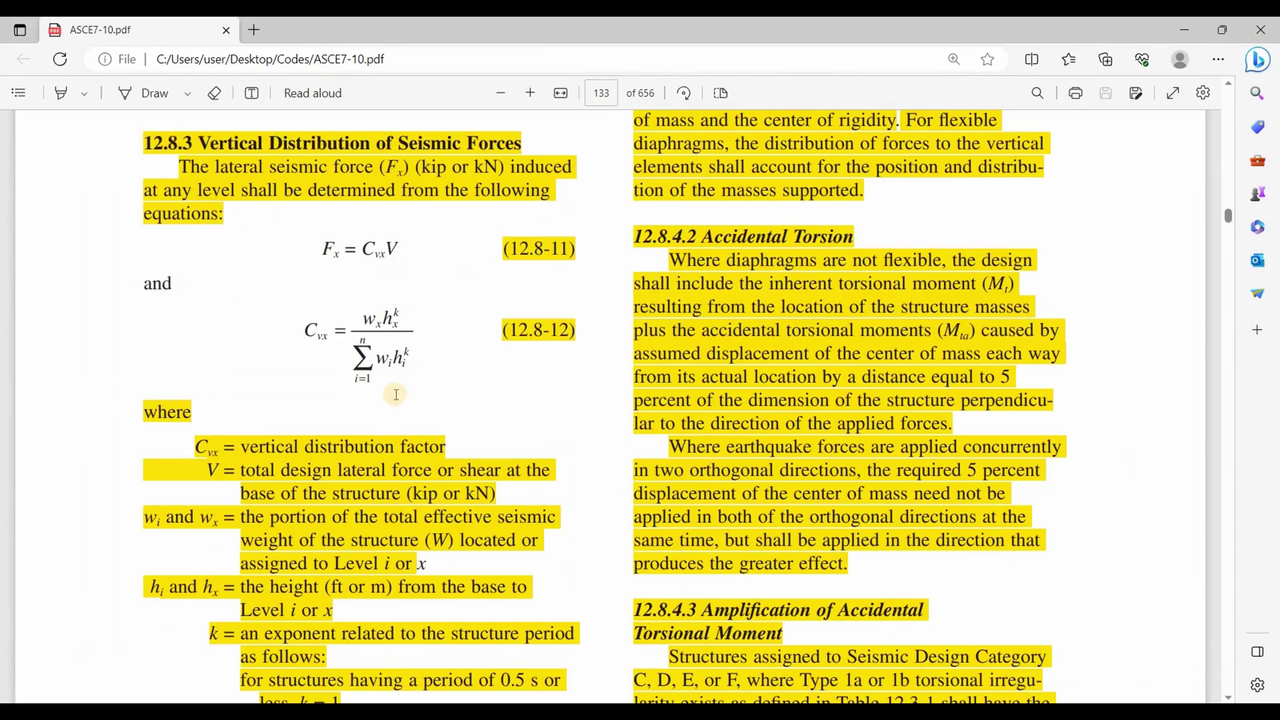
scroll(209, 331, "down", 3)
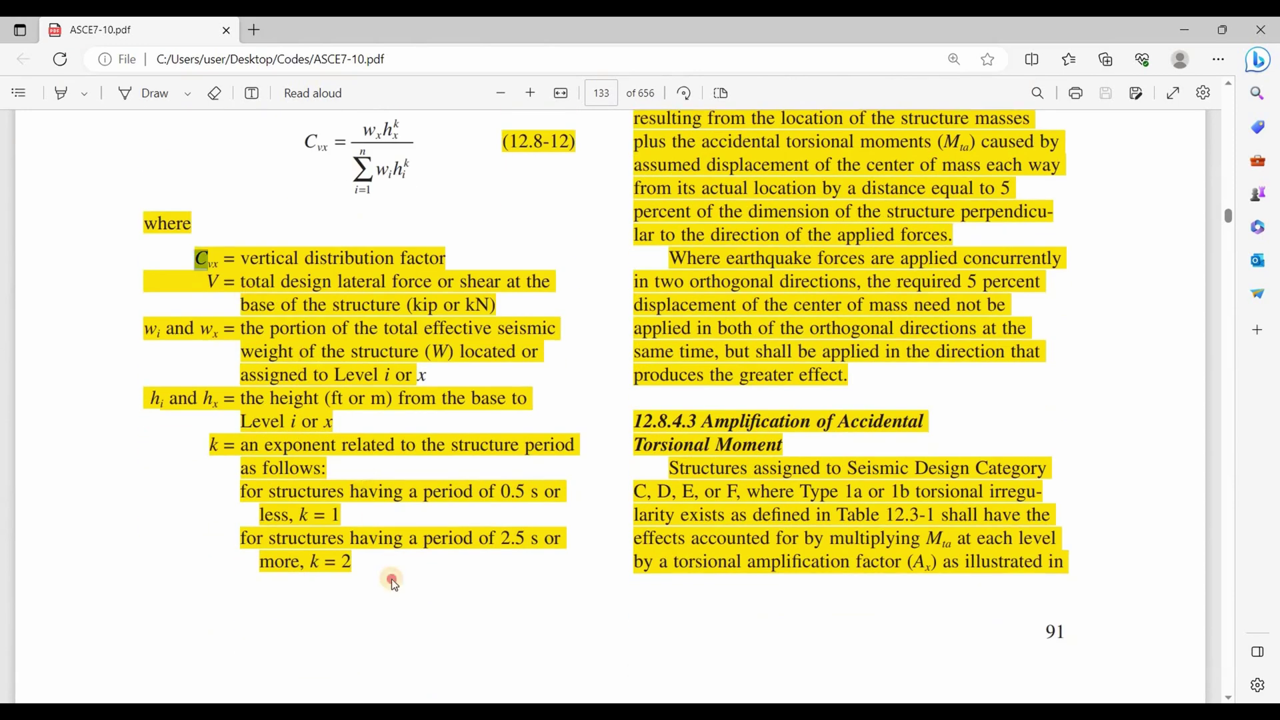
left_click_drag(391, 578, 204, 266)
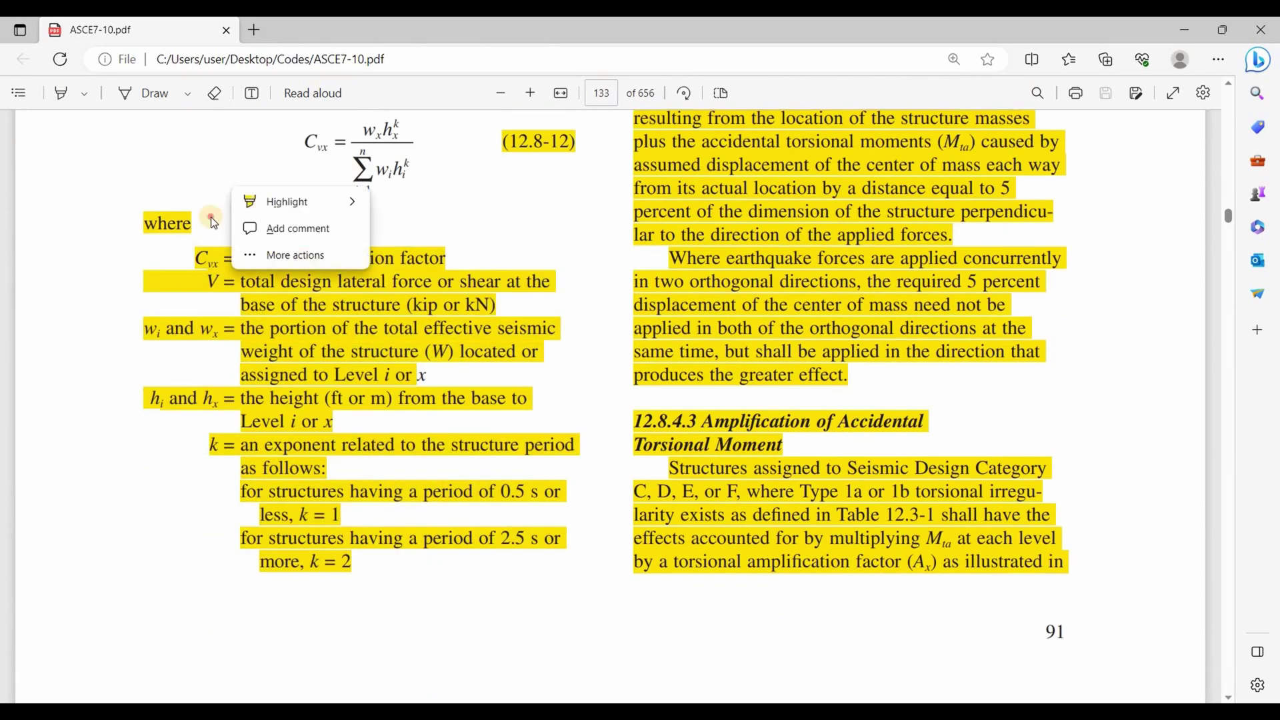
left_click(398, 262)
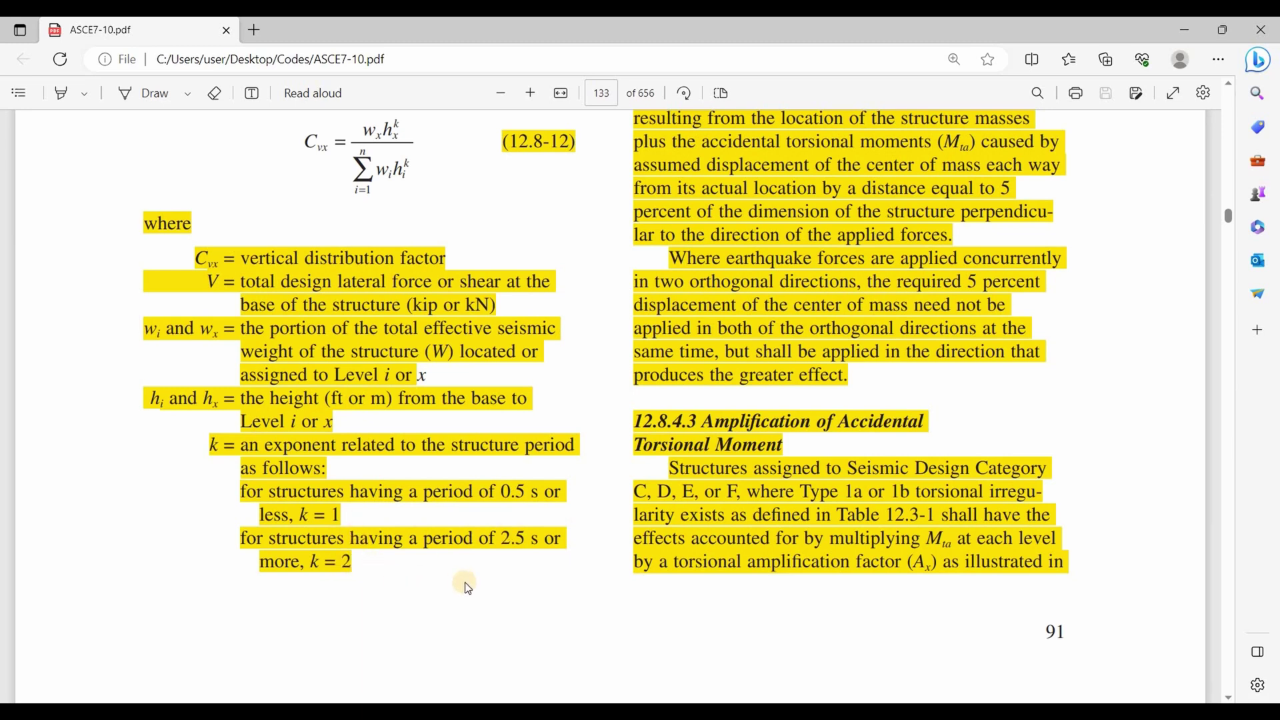
key("alt+Tab")
Review the exponent k formula for EQX and EQY against the used periods it depends on.
left_click(371, 375)
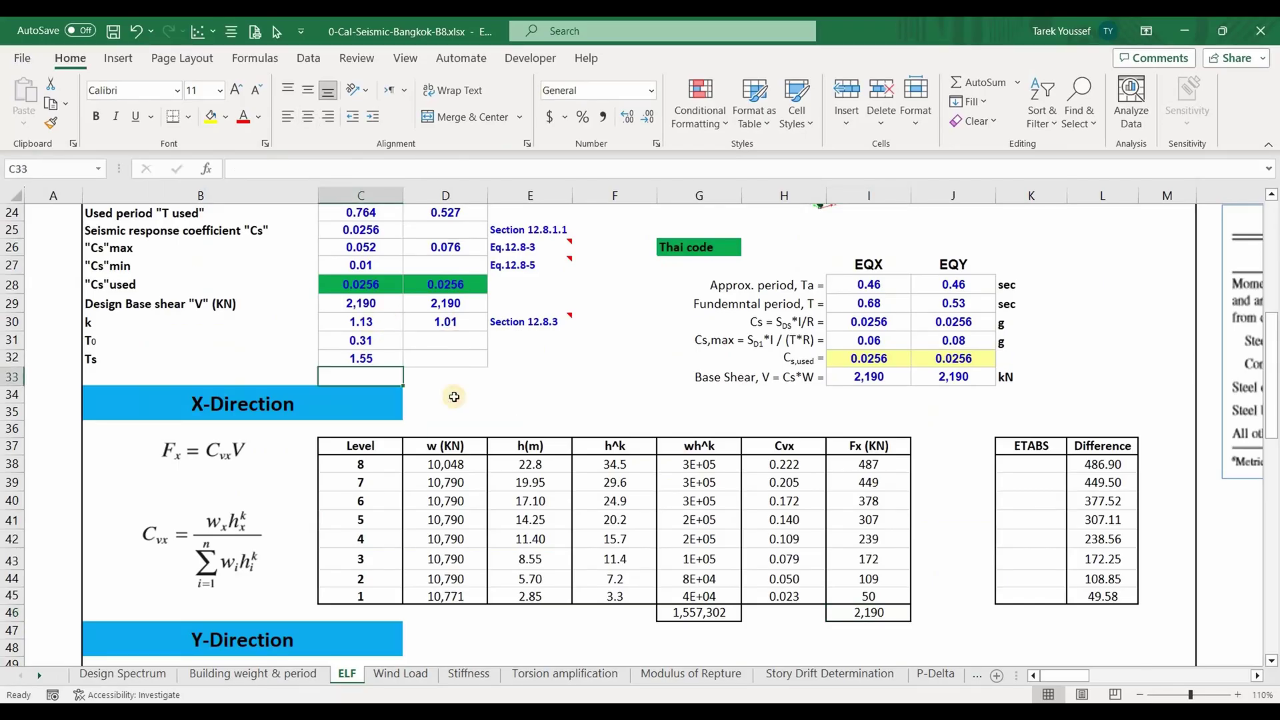
left_click_drag(369, 322, 445, 322)
scroll(491, 481, "up", 4)
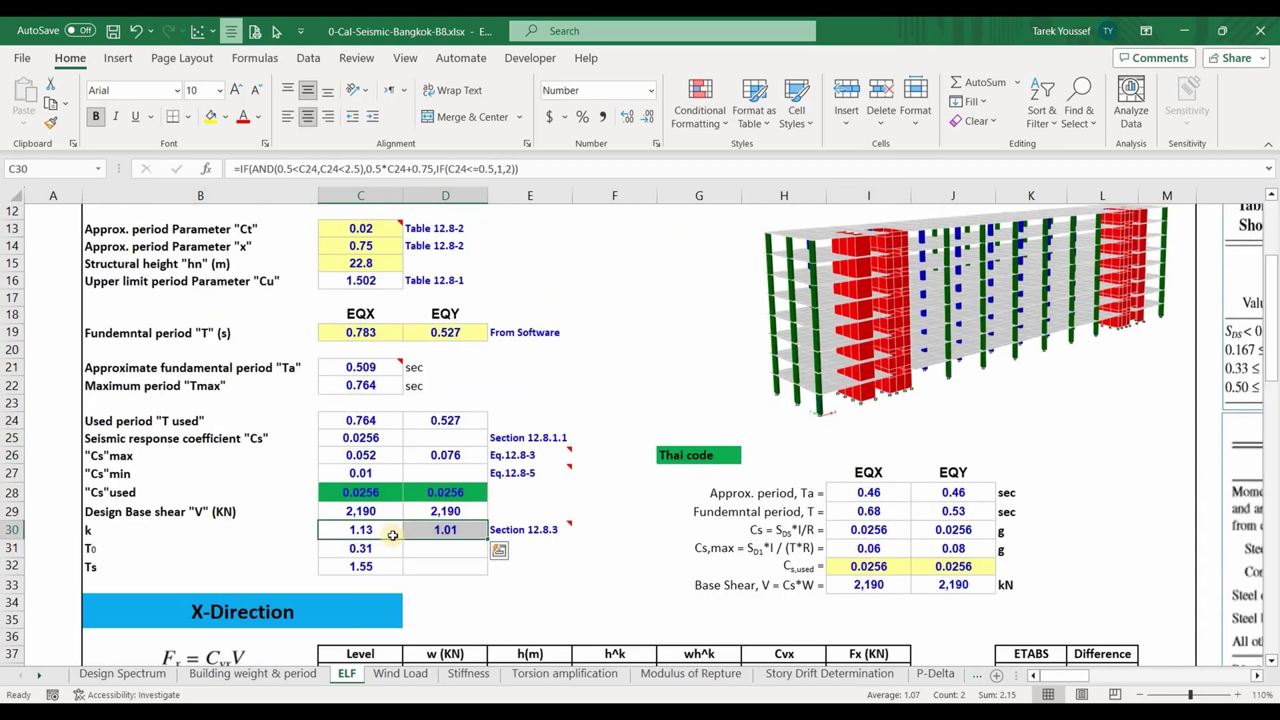
key("Up")
key("Up")
key("Up")
key("Up")
key("Up")
key("Up")
key("shift+Right")
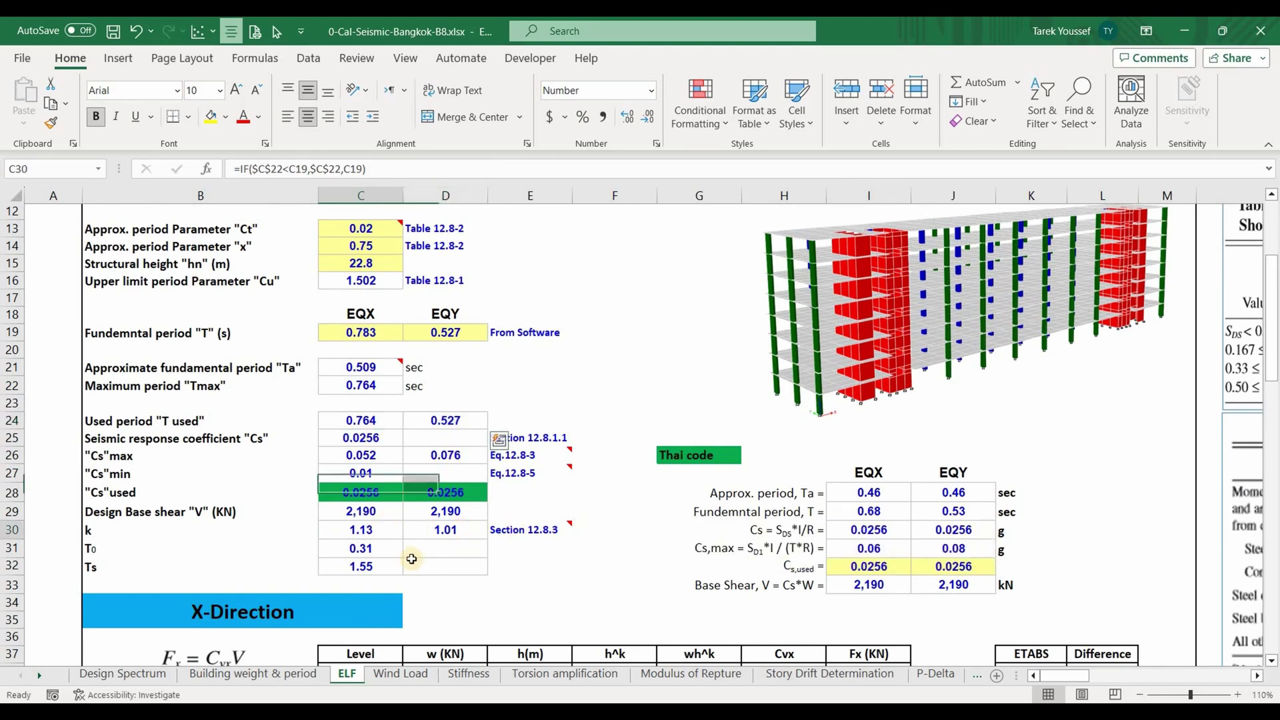
left_click(358, 530)
key("shift+Right")
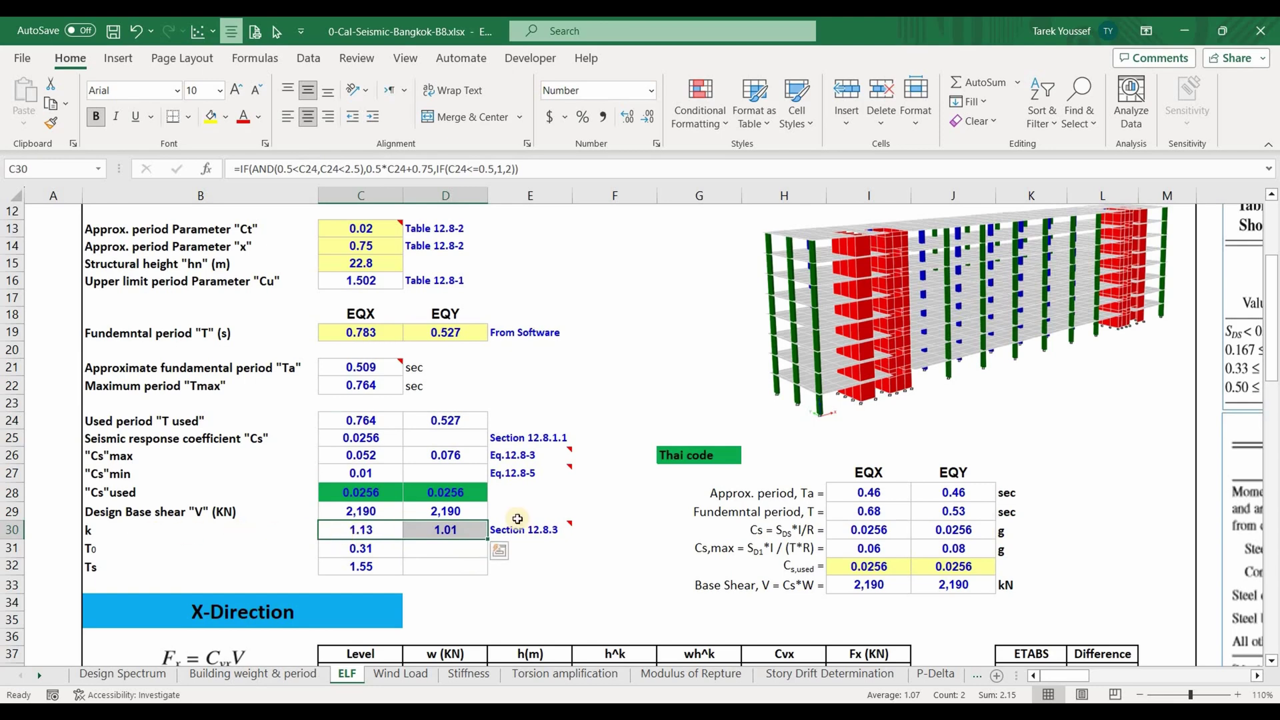
Trace the X-Direction story weights to the ETABS Weight by Story column on the Building weight & period sheet, and return to ELF.
scroll(473, 504, "down", 4)
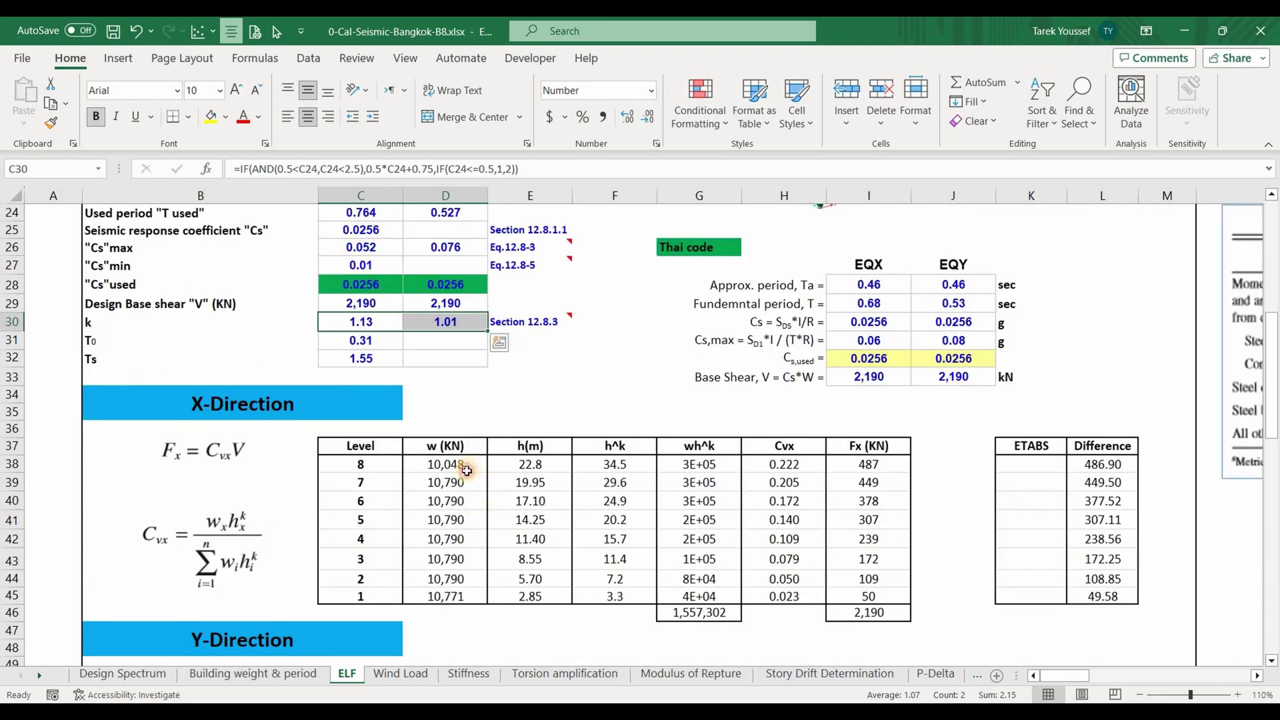
left_click_drag(457, 465, 457, 593)
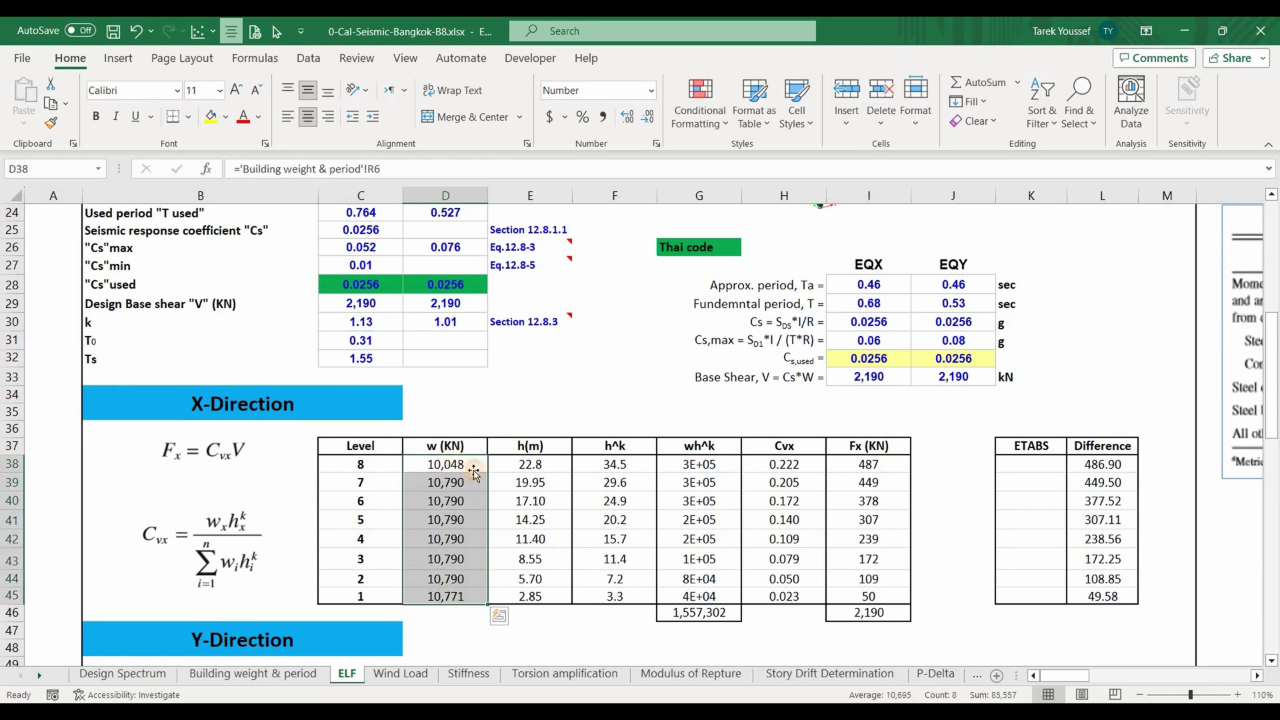
left_click(470, 467)
left_click(288, 674)
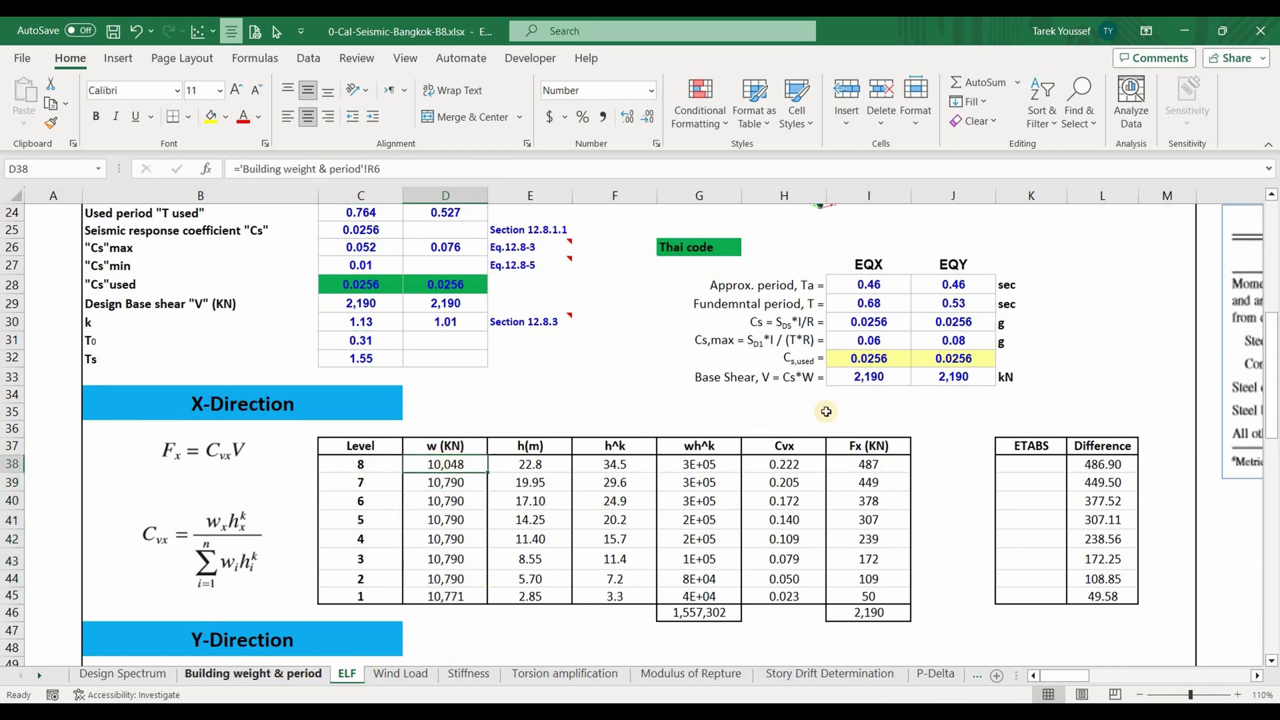
left_click(498, 307)
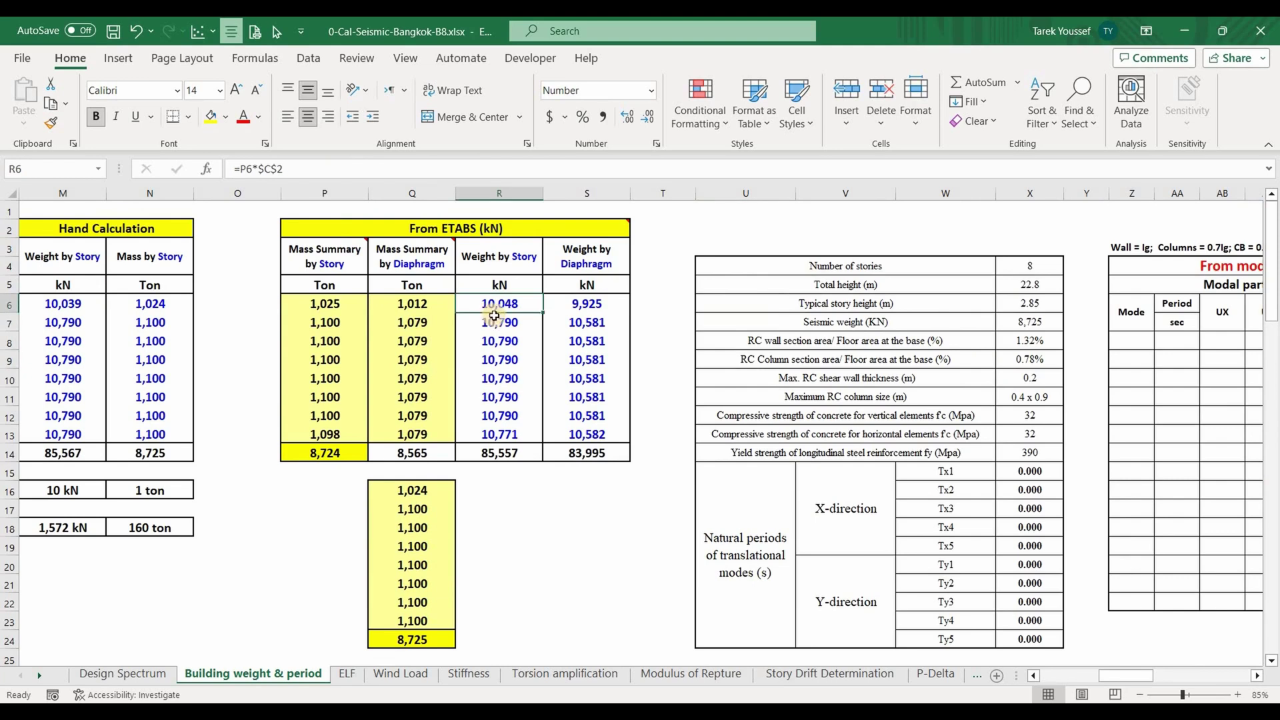
left_click(506, 434, "shift")
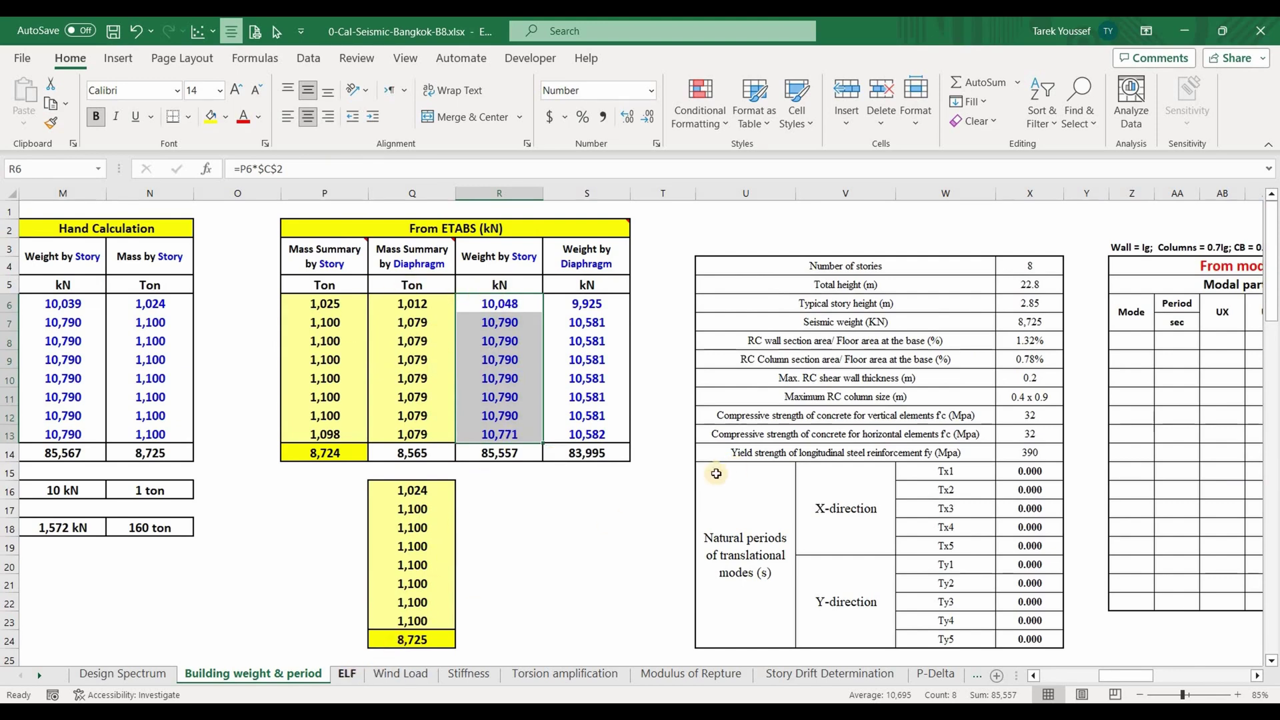
key("ctrl+Page_Down")
Review the X-Direction story heights and inspect the level 8 h^k formula with the k cell it references.
left_click(536, 450)
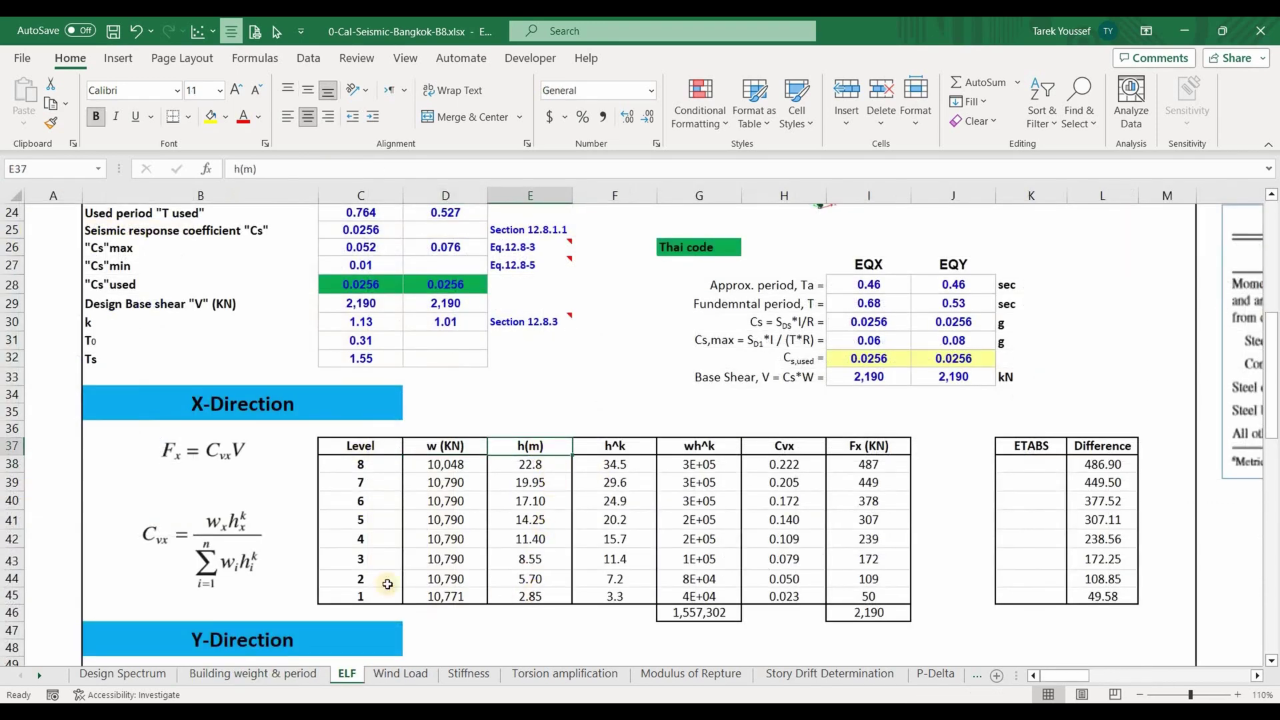
left_click(535, 600)
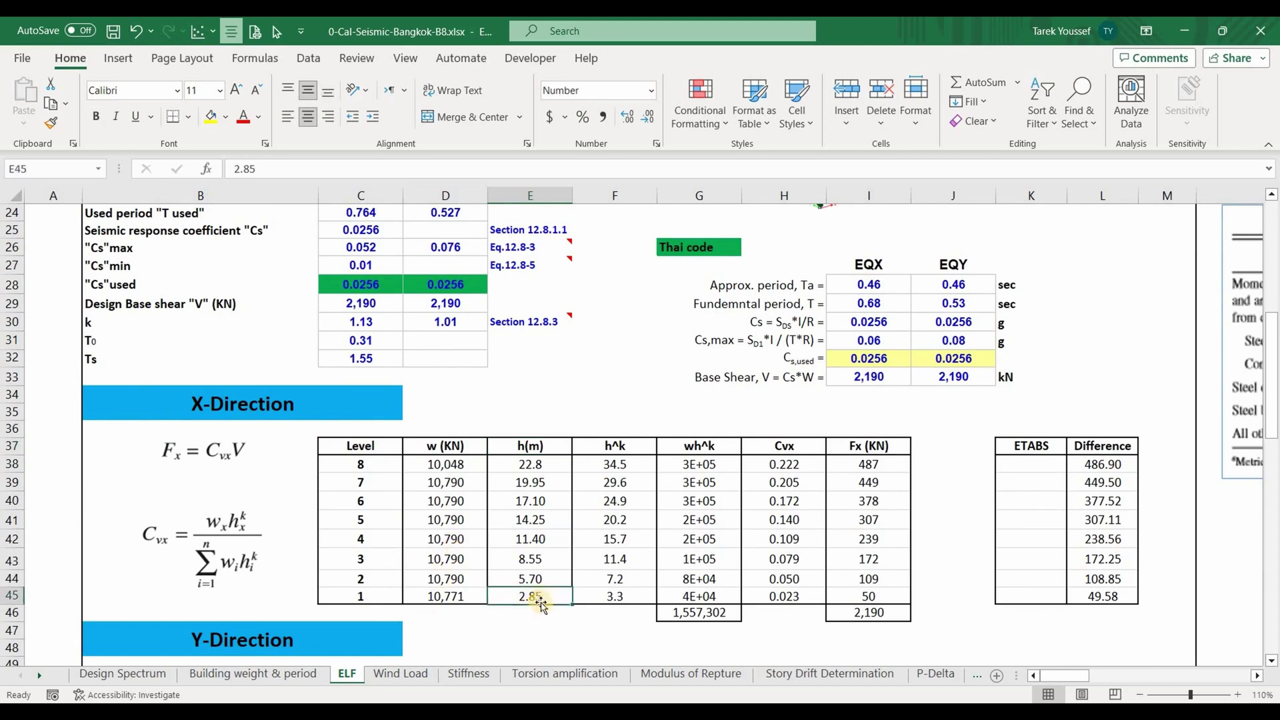
left_click(540, 465, "shift")
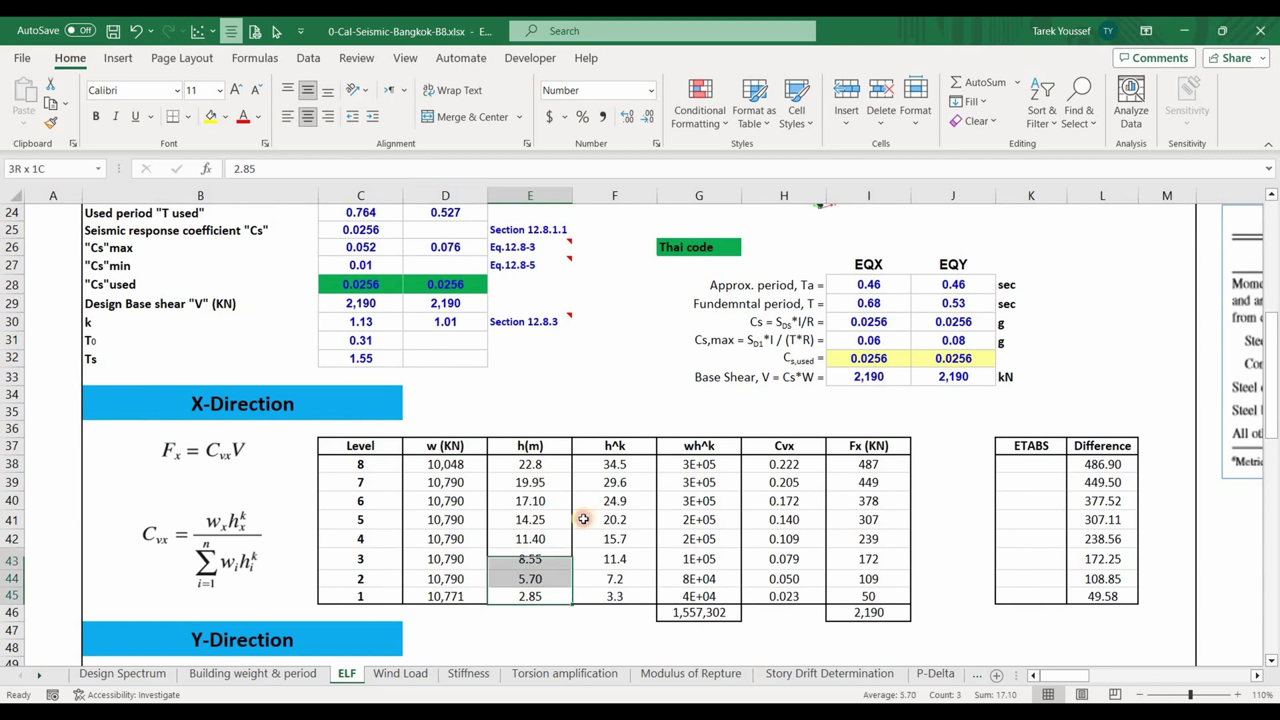
left_click(610, 448)
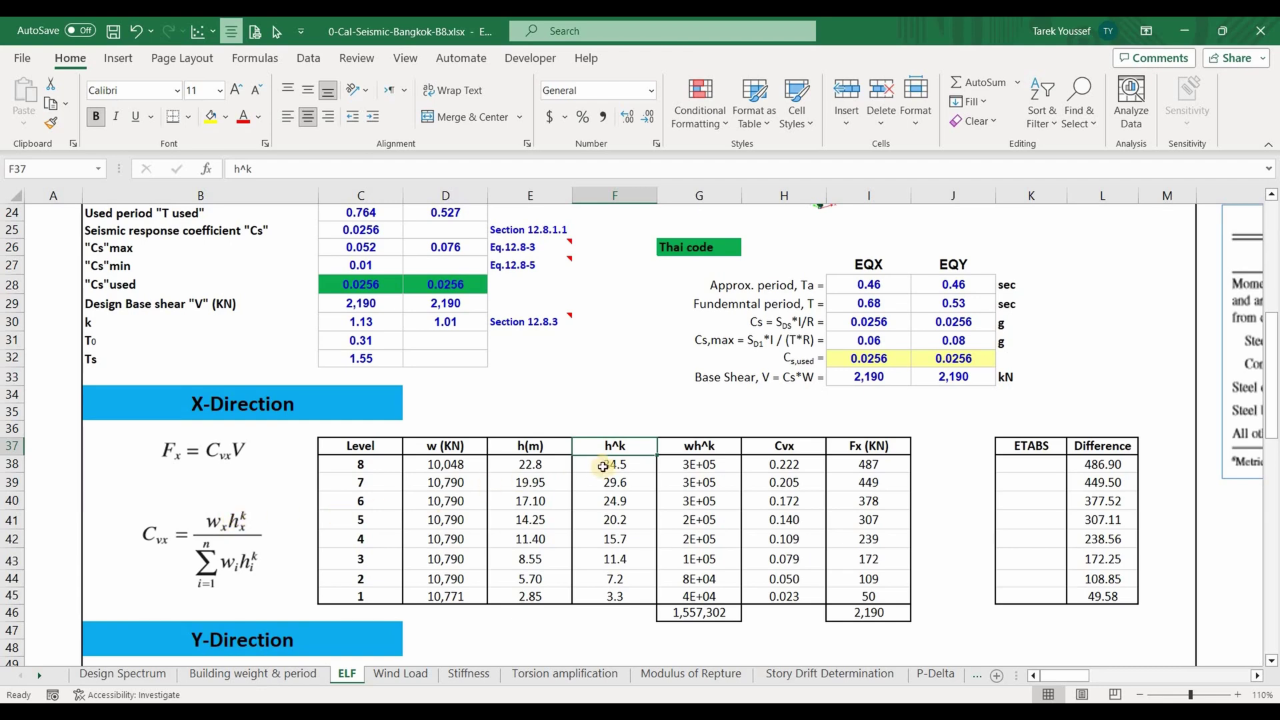
key("Down")
key("F2")
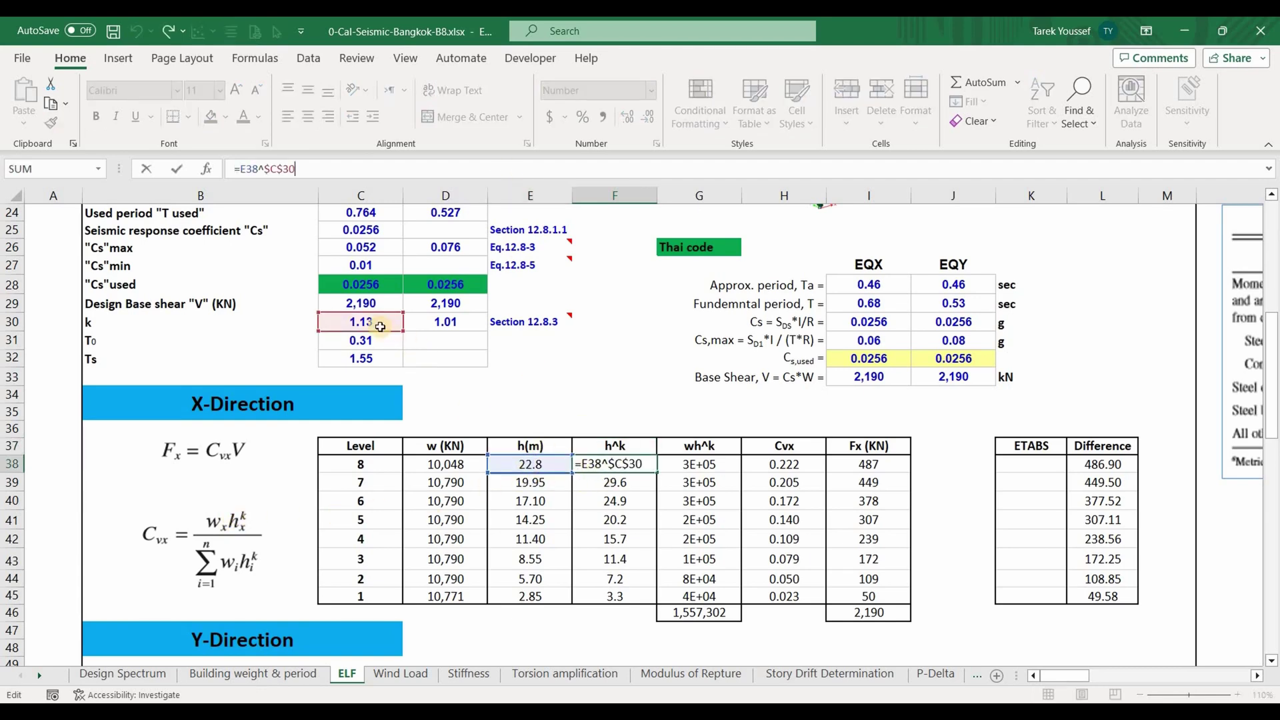
scroll(380, 327, "up", 3)
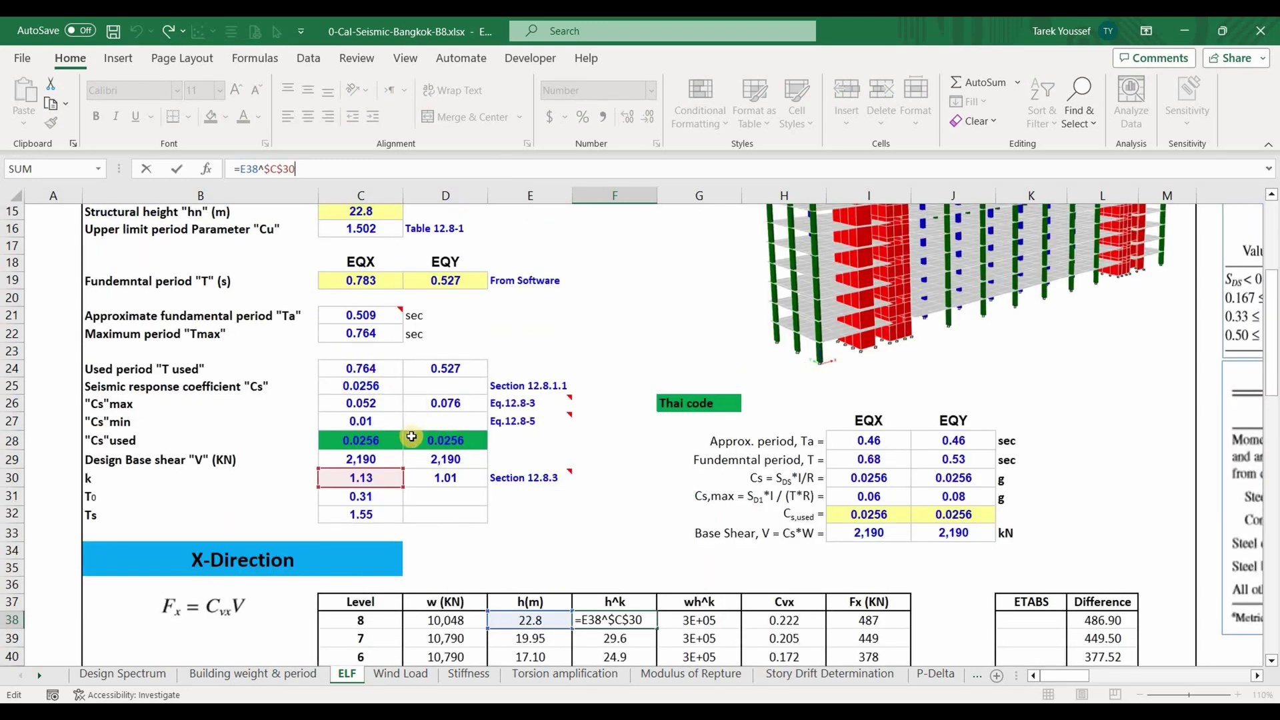
scroll(287, 420, "down", 3)
left_click_drag(278, 414, 1123, 612)
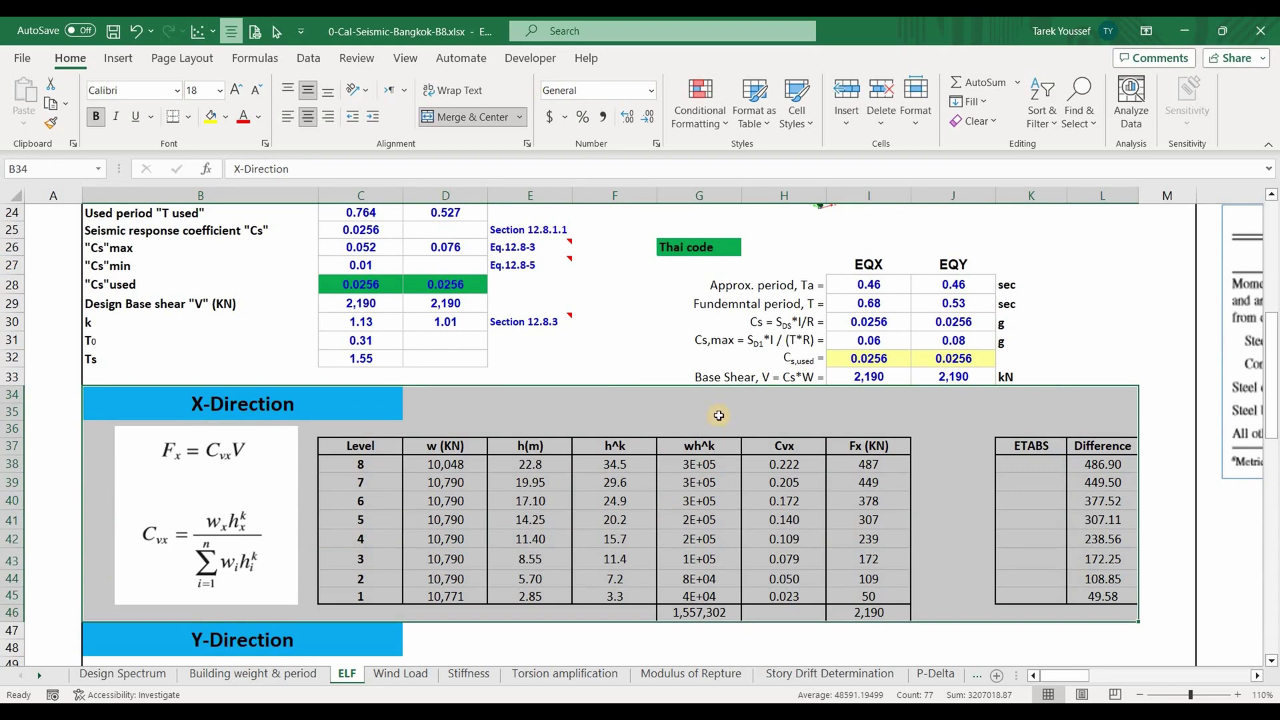
Inspect the level 8 wh^k formula and the formula for the column's total in the X-Direction table.
scroll(718, 415, "down", 2)
left_click(712, 357)
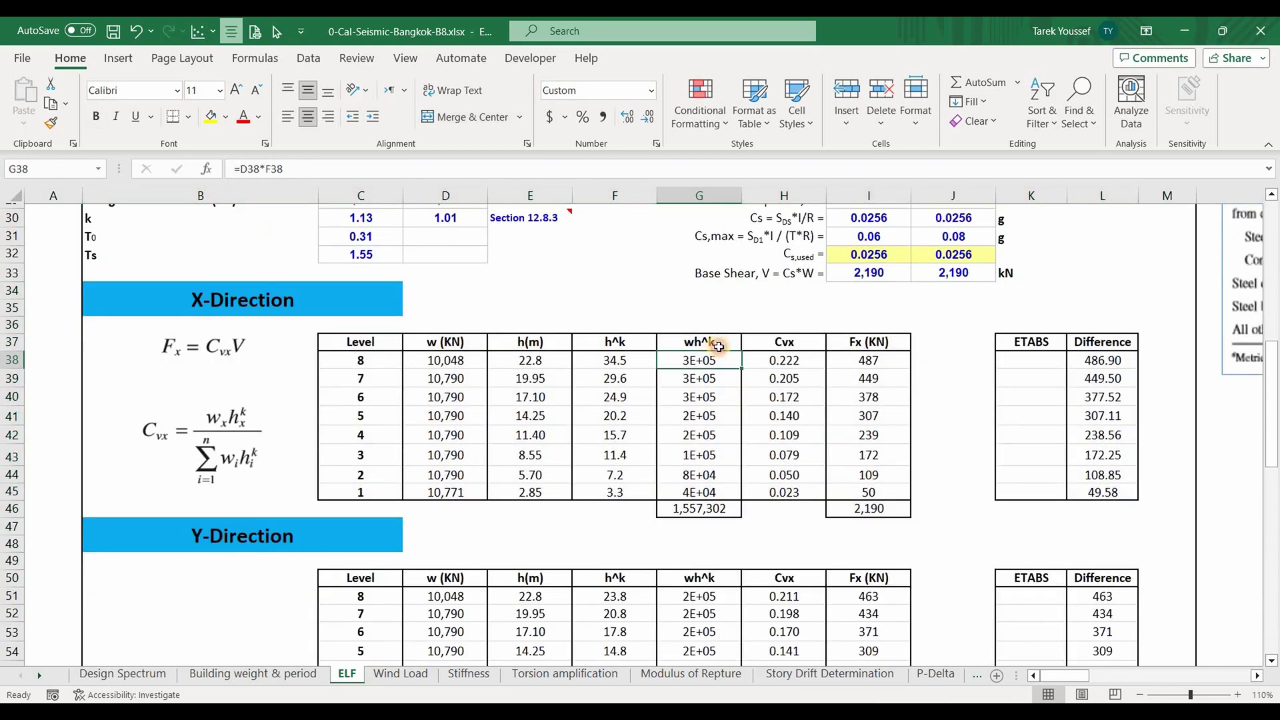
left_click(718, 345)
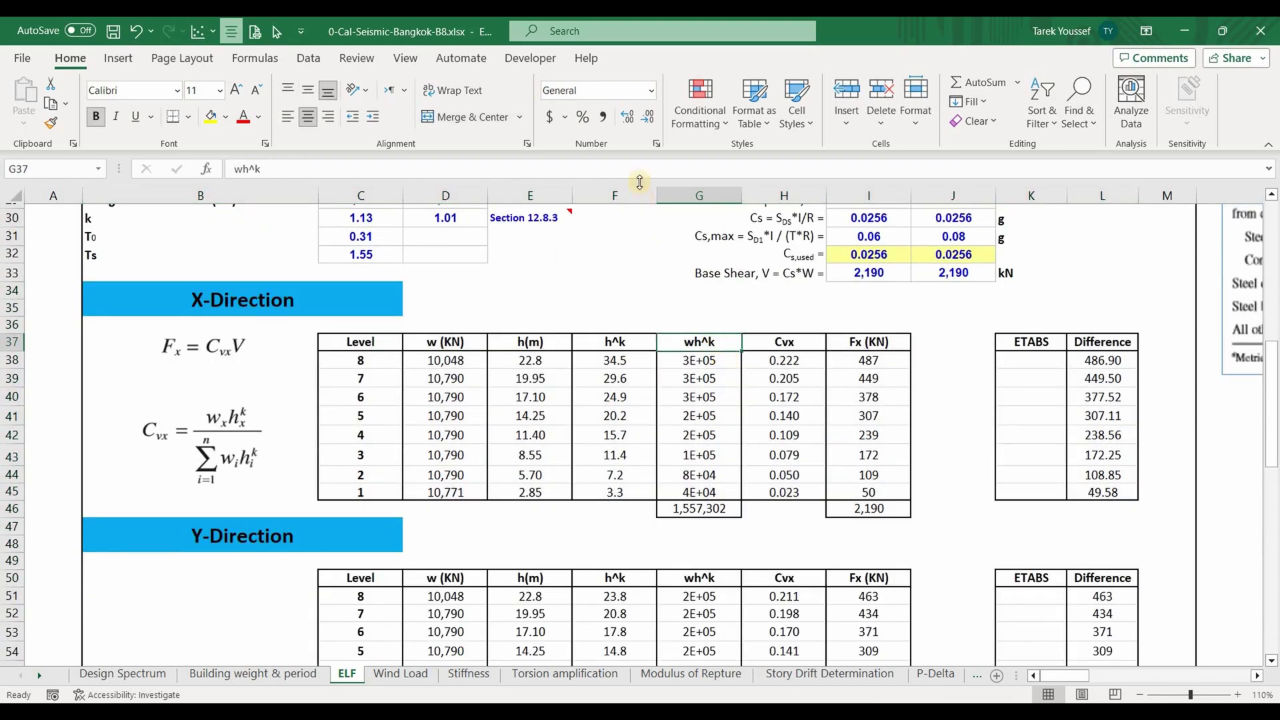
double_click(725, 360)
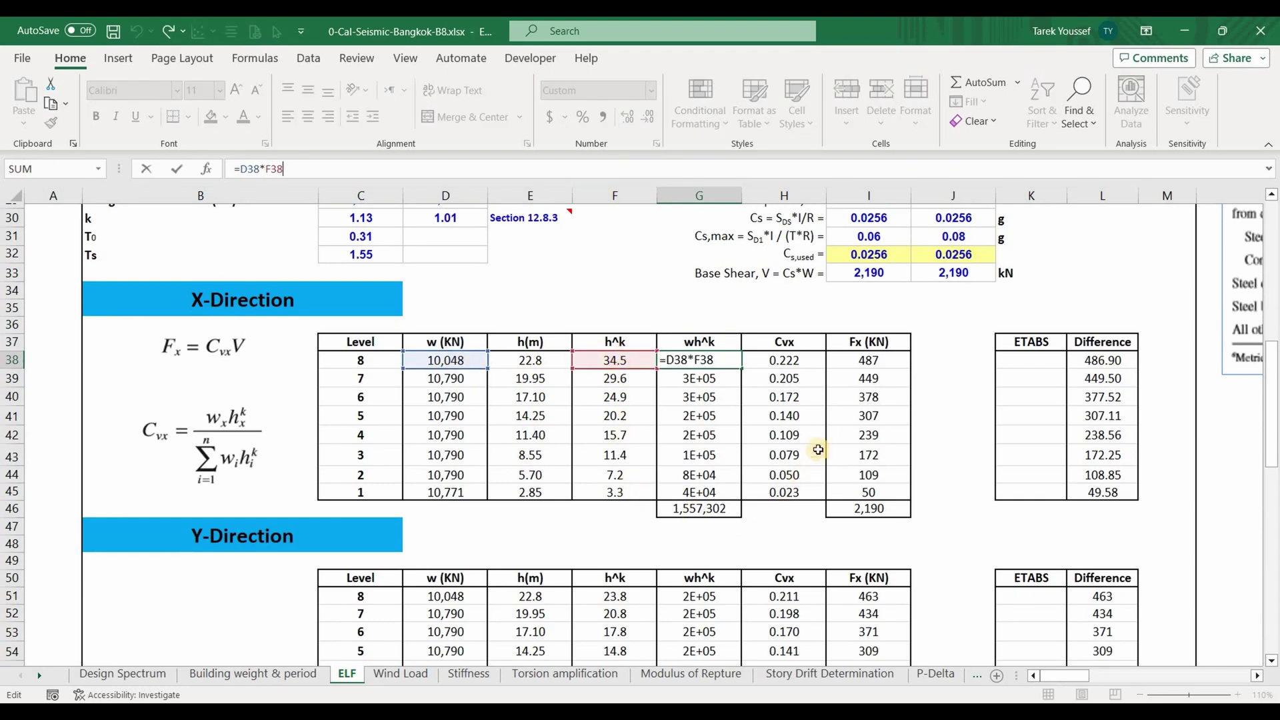
key("Escape")
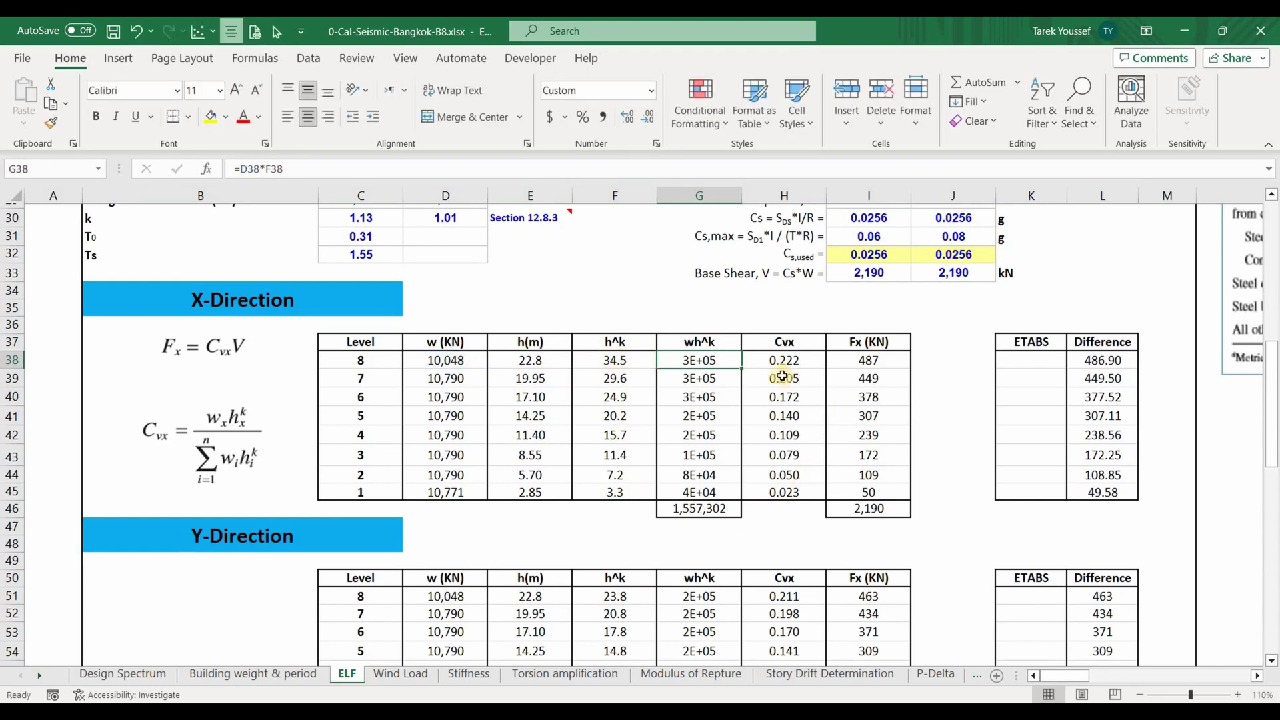
left_click(717, 510)
double_click(717, 510)
key("Escape")
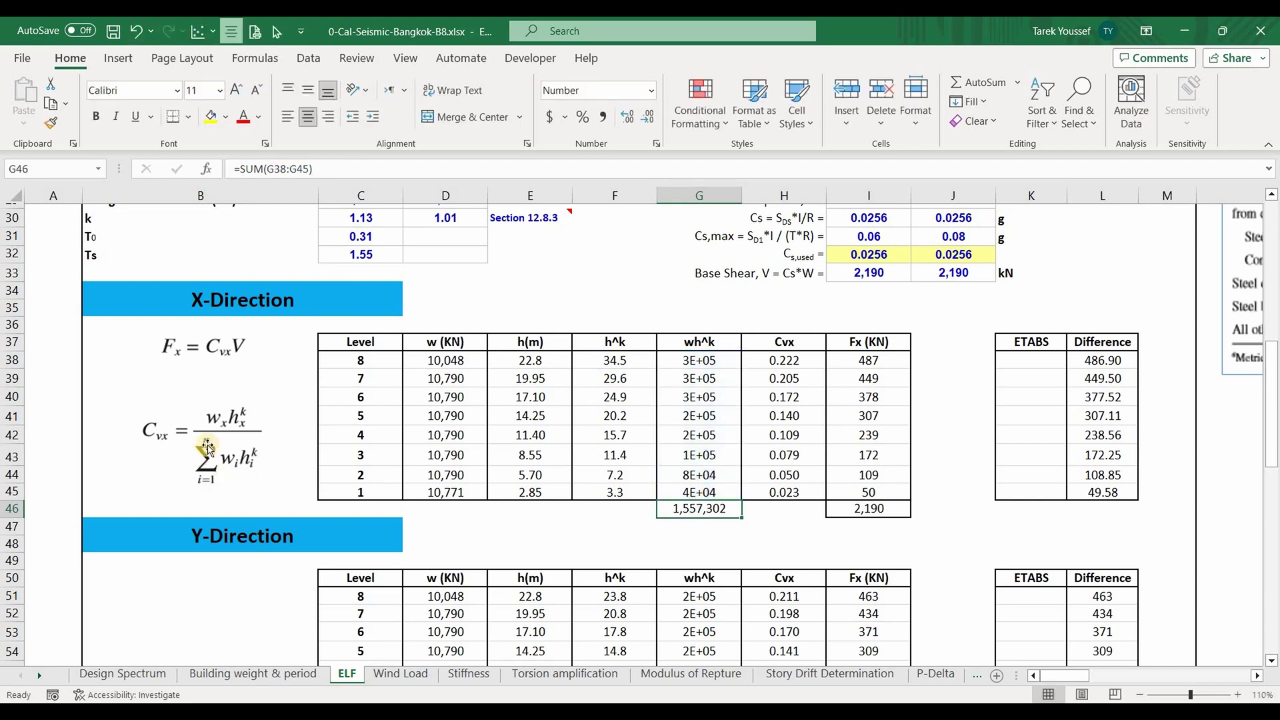
Inspect the level 8 Cvx and Fx formulas in the X-Direction table.
left_click(797, 361)
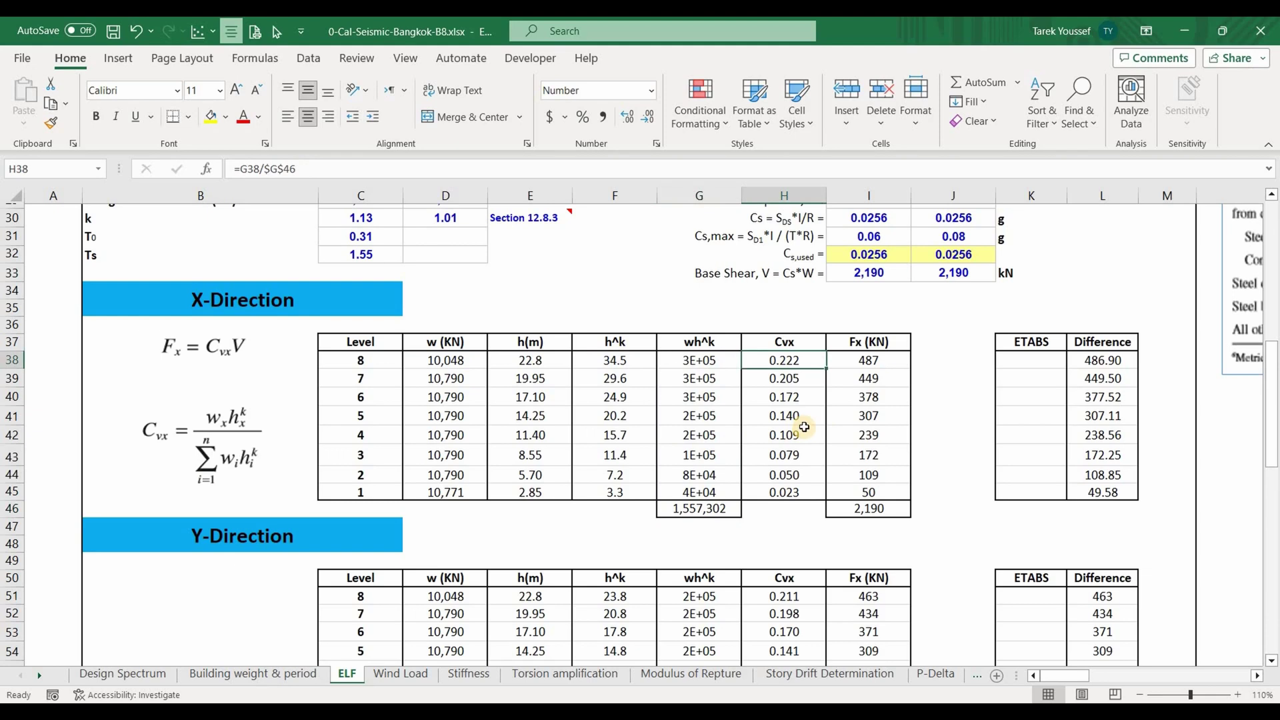
left_click(726, 168)
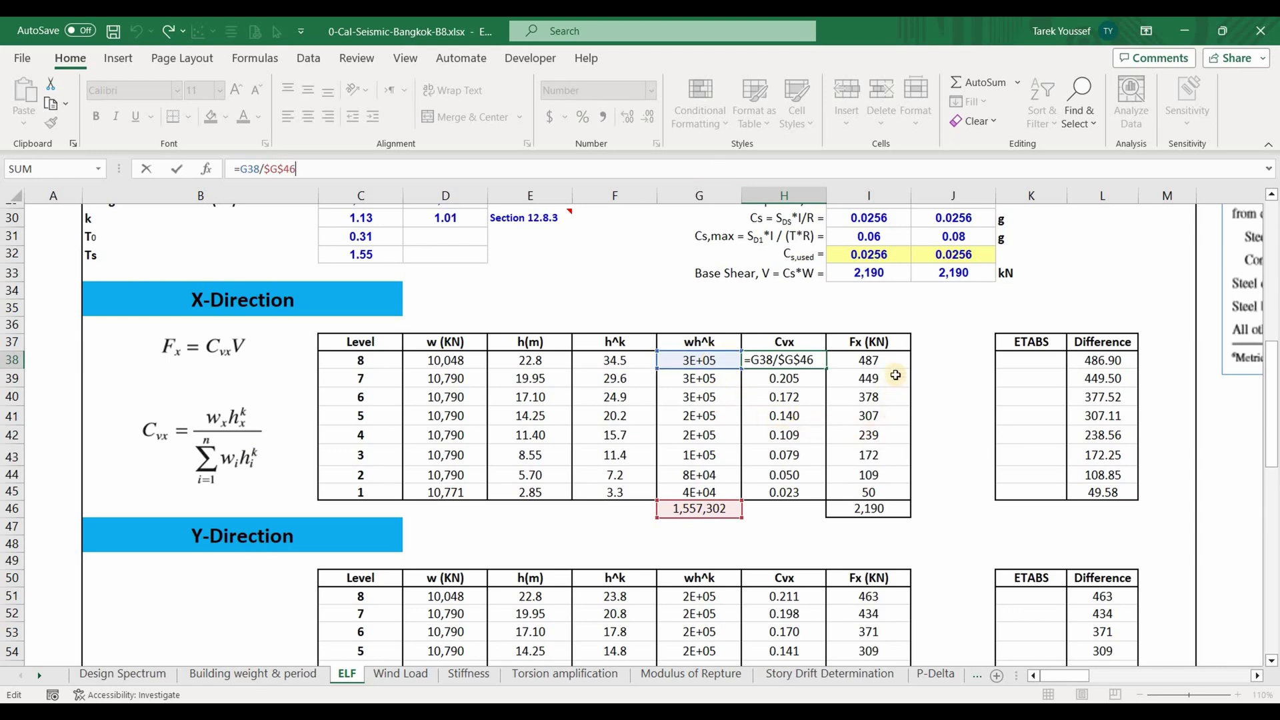
key("Escape")
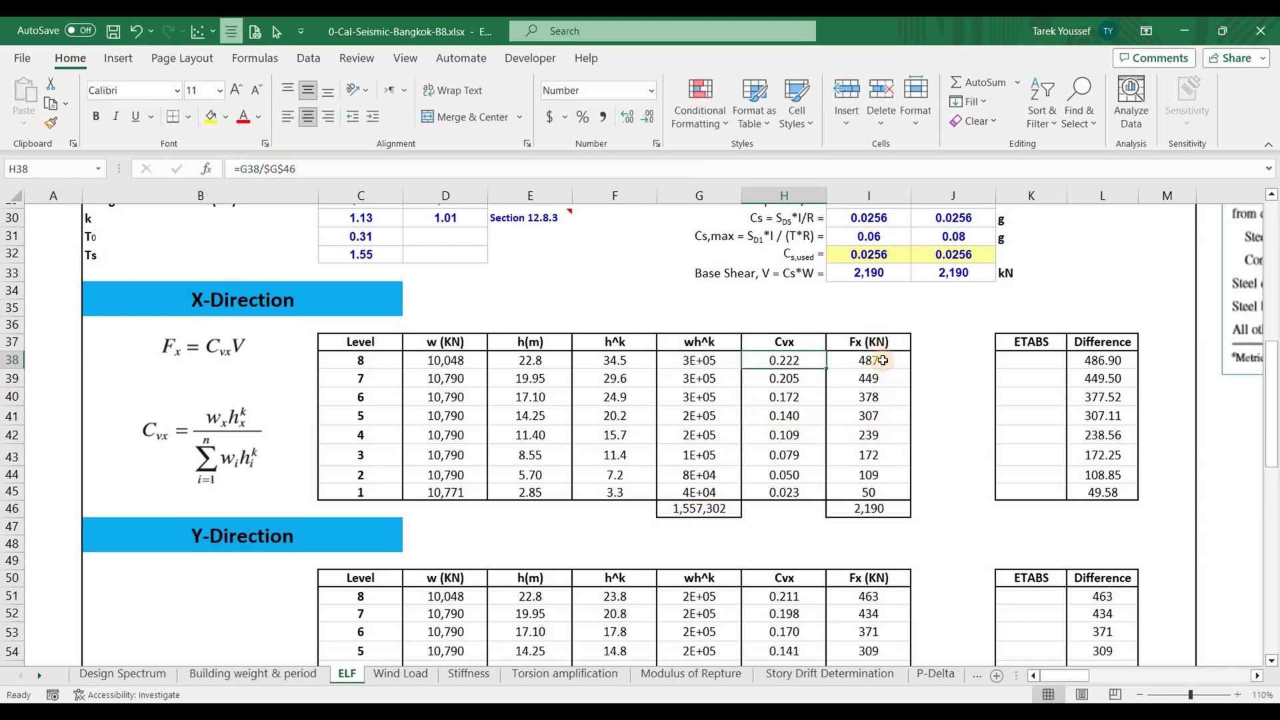
left_click(882, 360)
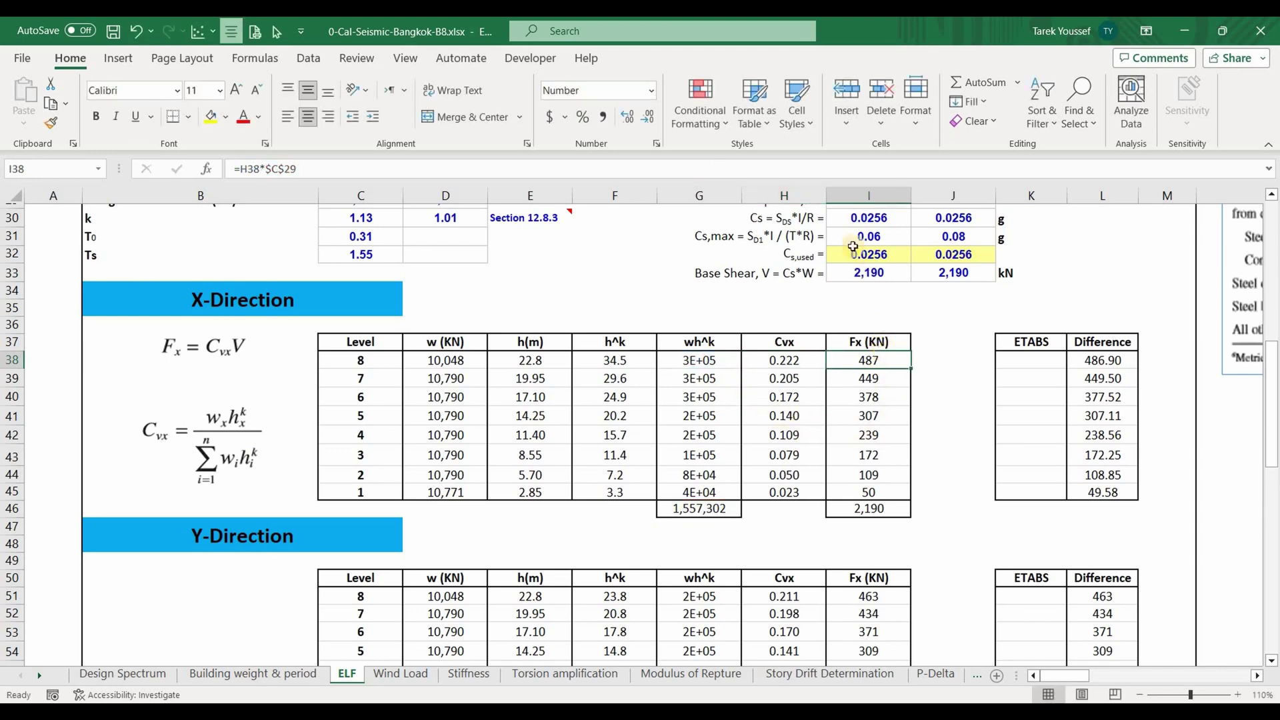
Trace the level 8 Fx formula to the design base shear in the X-Direction, and inspect the formula for the Fx column's total.
double_click(828, 360)
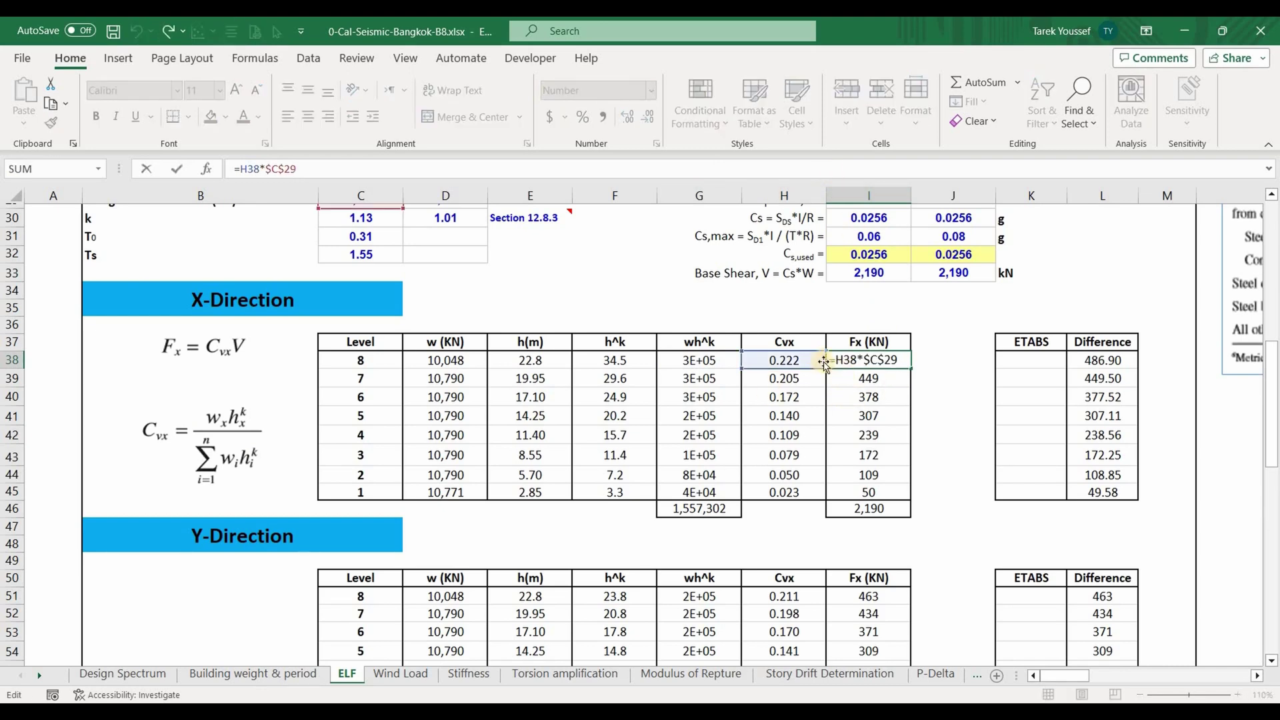
scroll(294, 314, "up", 2)
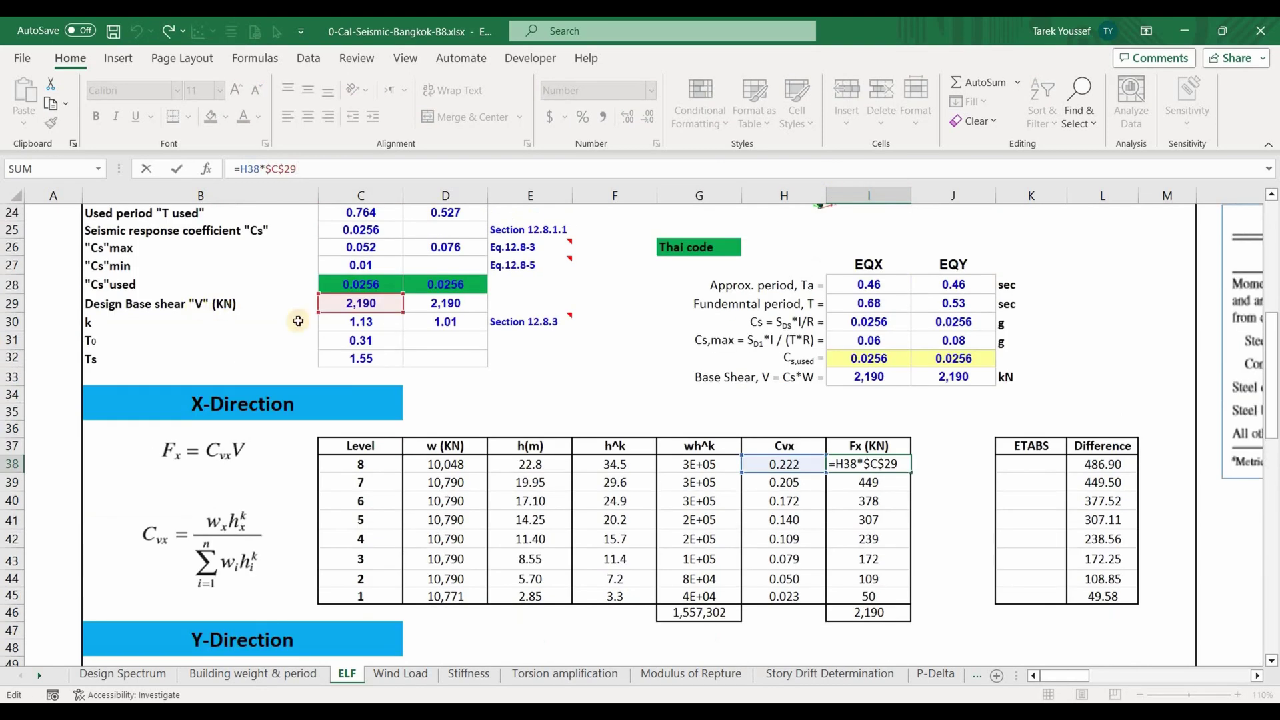
key("Escape")
scroll(894, 439, "down", 1)
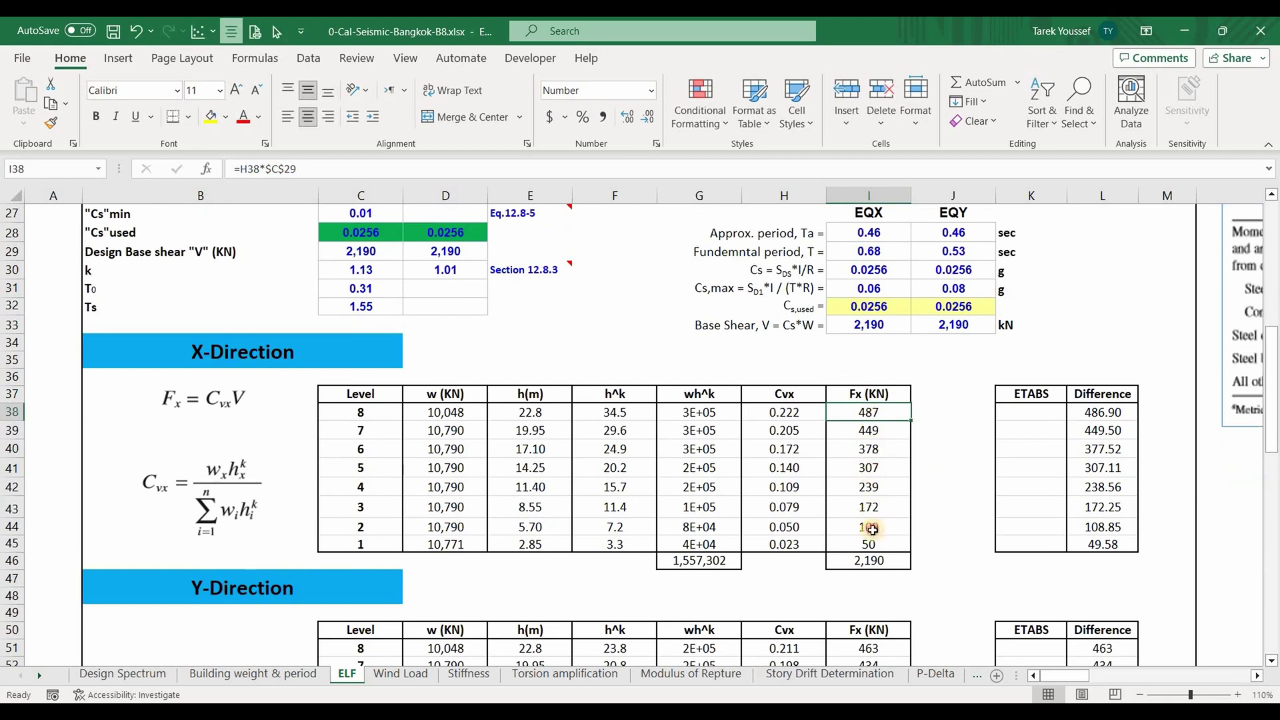
left_click_drag(872, 529, 882, 562)
left_click(883, 566)
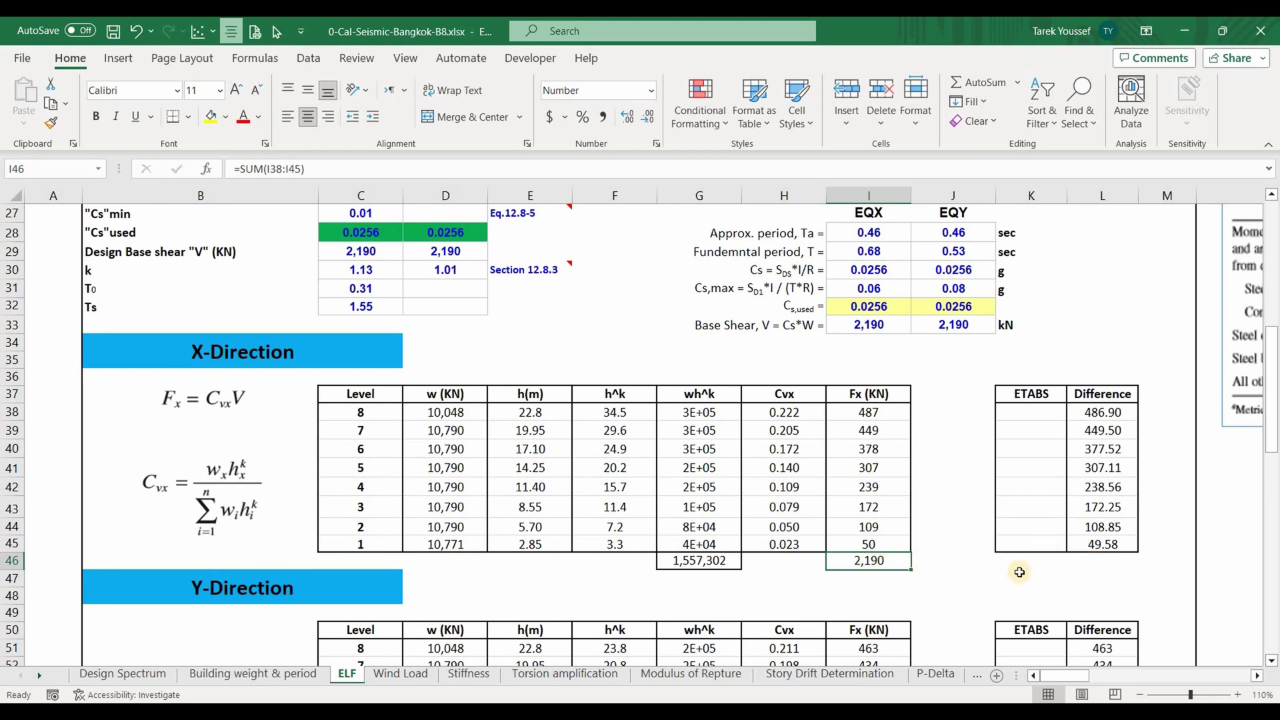
Examine the ETABS comparison column for levels 8 to 1 alongside the calculated X-Direction Fx values.
left_click(1038, 398)
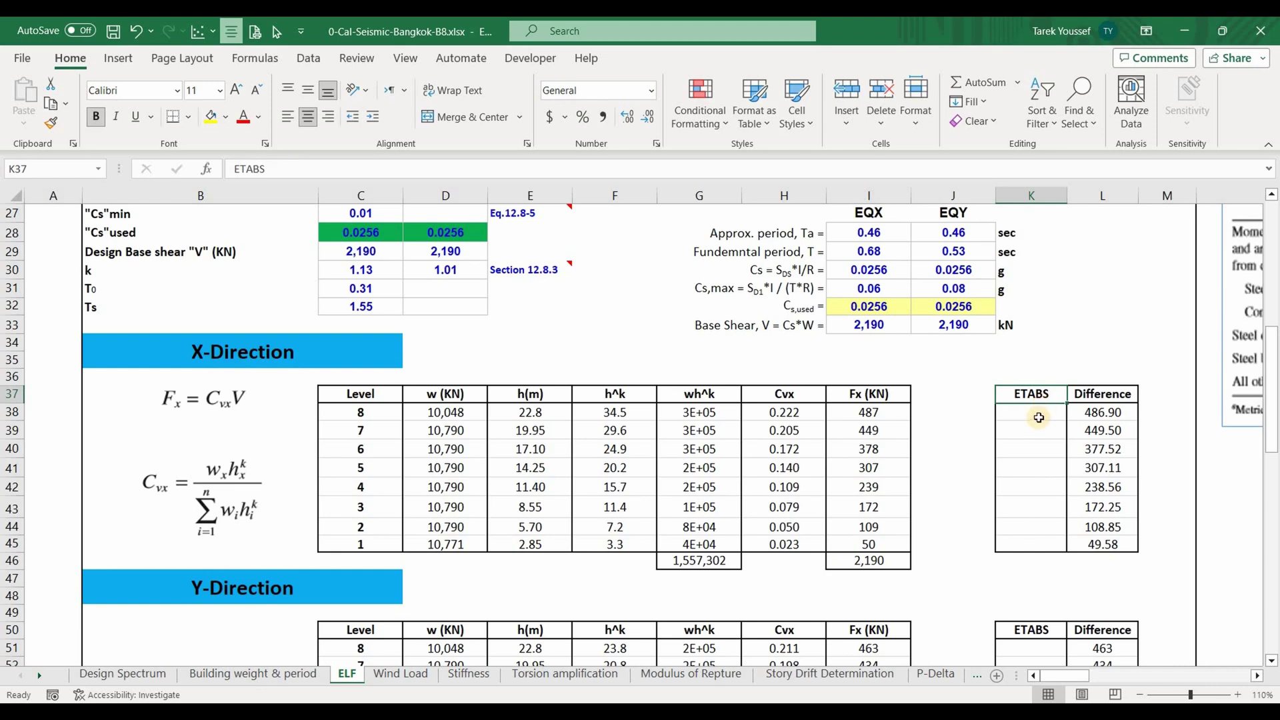
left_click_drag(1038, 417, 1039, 544)
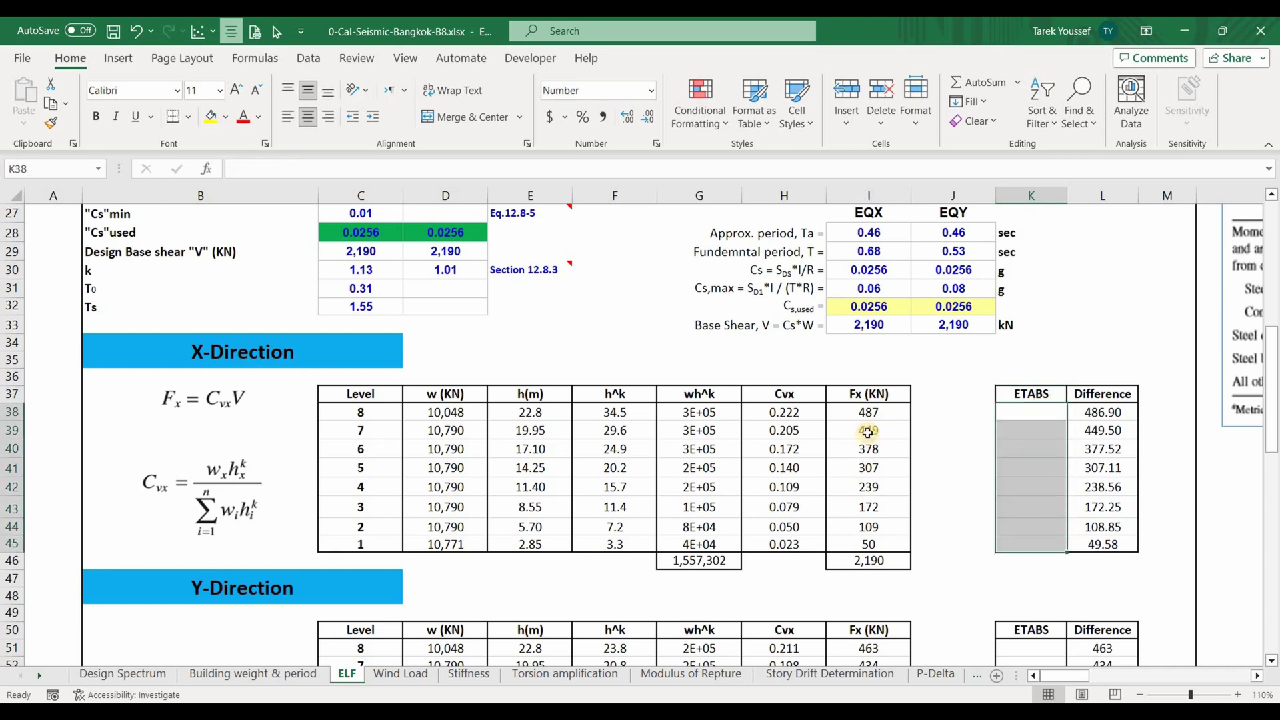
left_click_drag(868, 412, 869, 544)
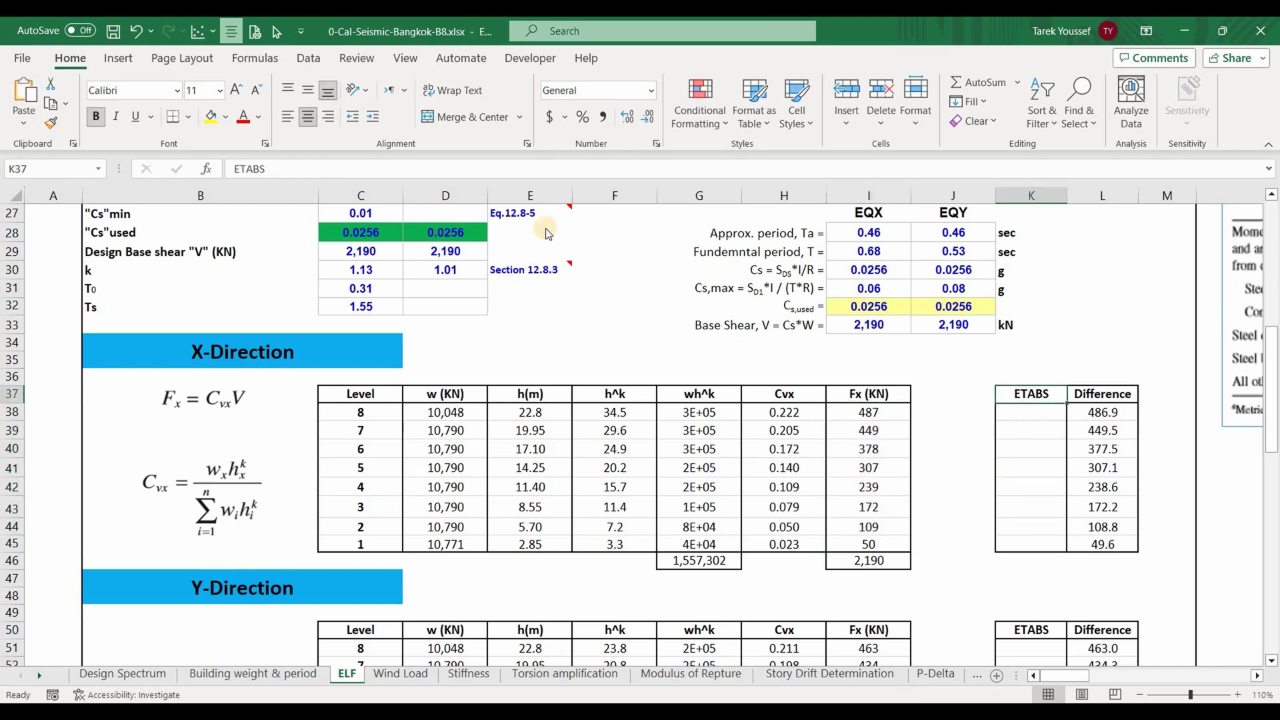
Switch to ETABS and tabulate the story response for auto lateral loads to stories under the ELFx load pattern.
key("alt+Tab")
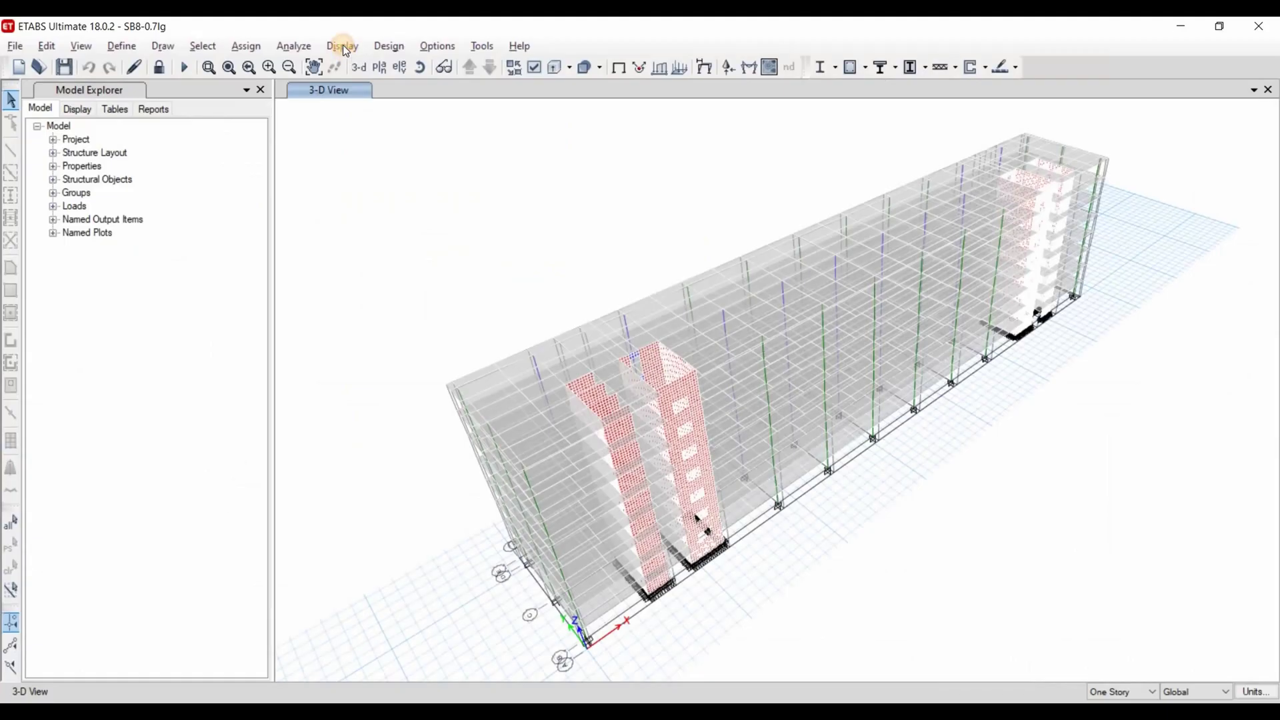
left_click(342, 45)
left_click(377, 236)
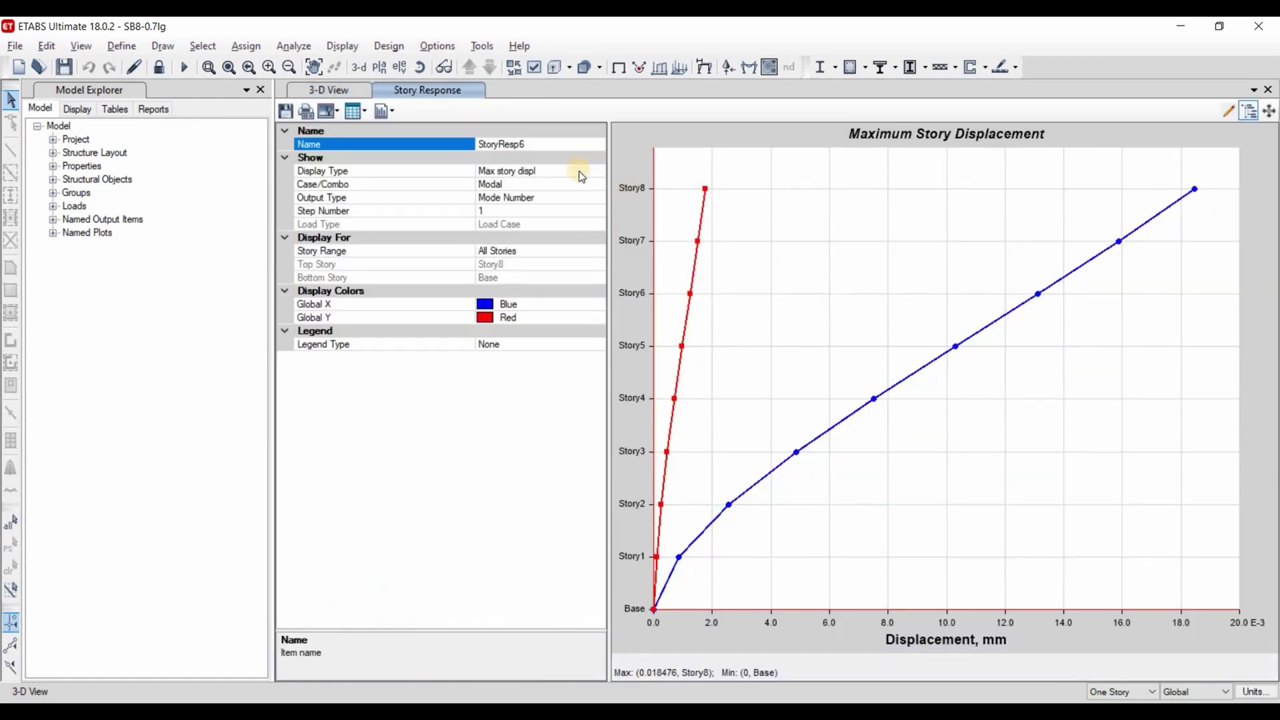
left_click(534, 171)
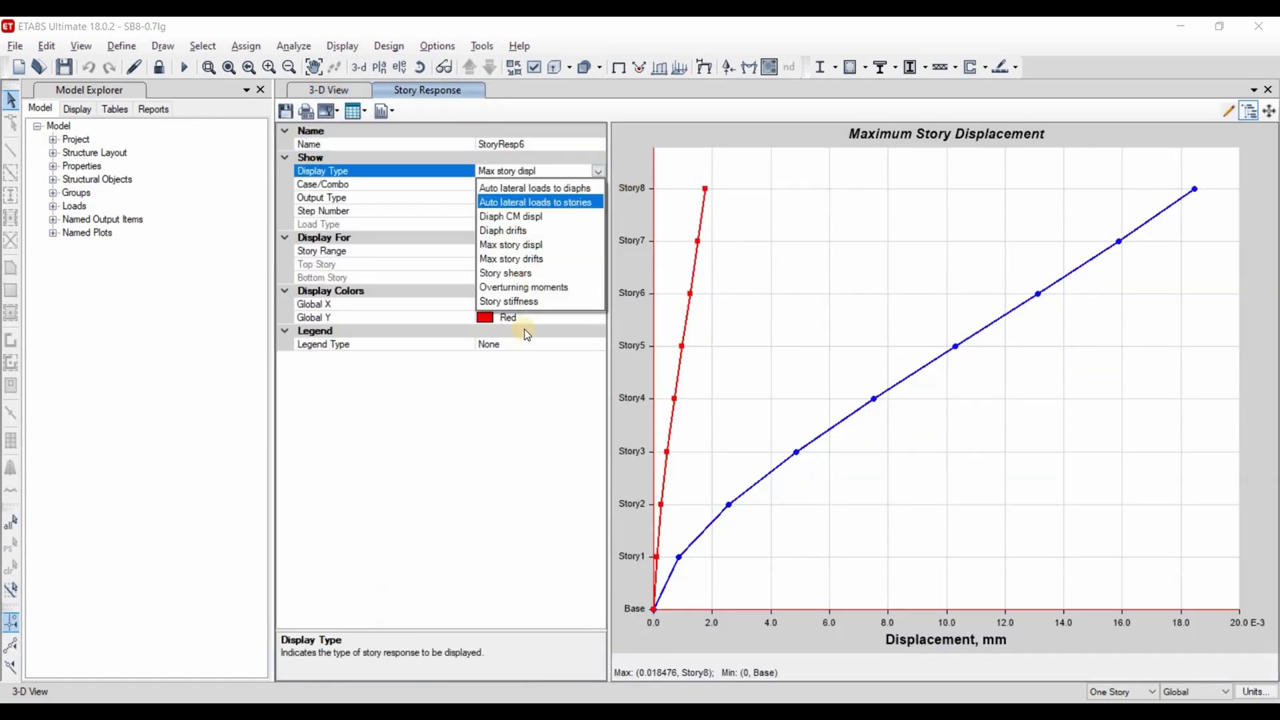
left_click(533, 199)
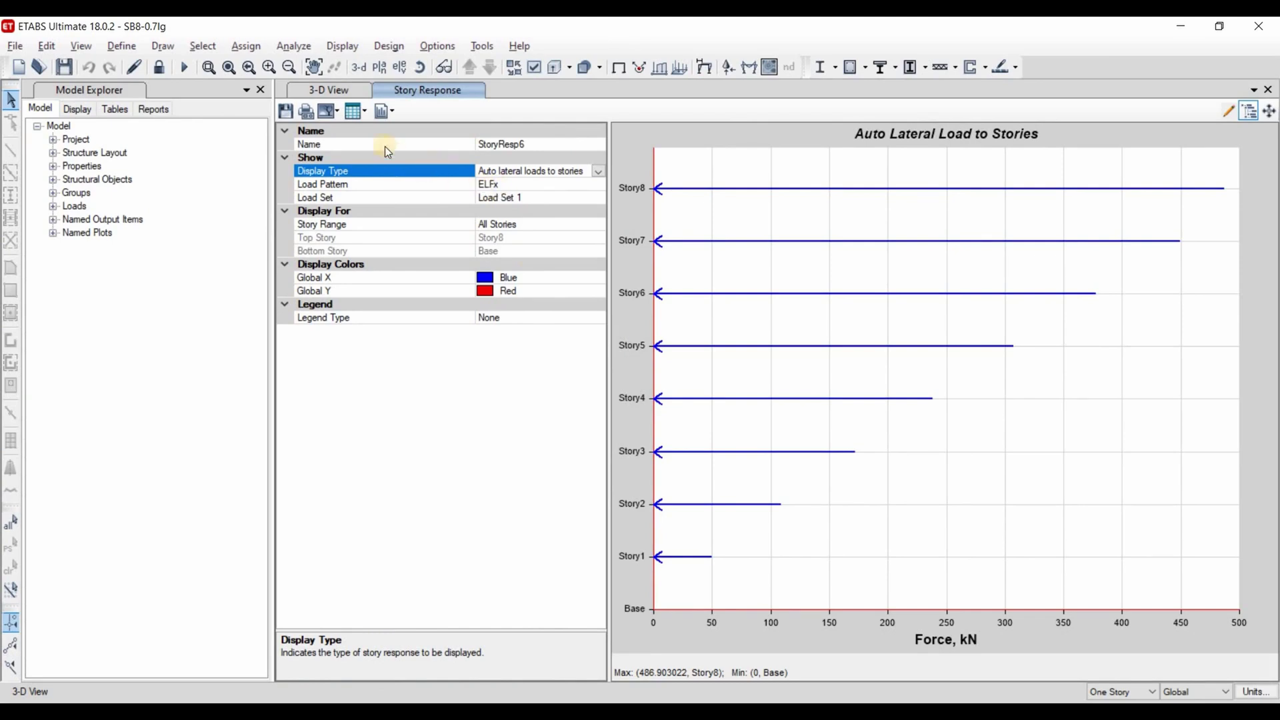
left_click(355, 112)
left_click(372, 132)
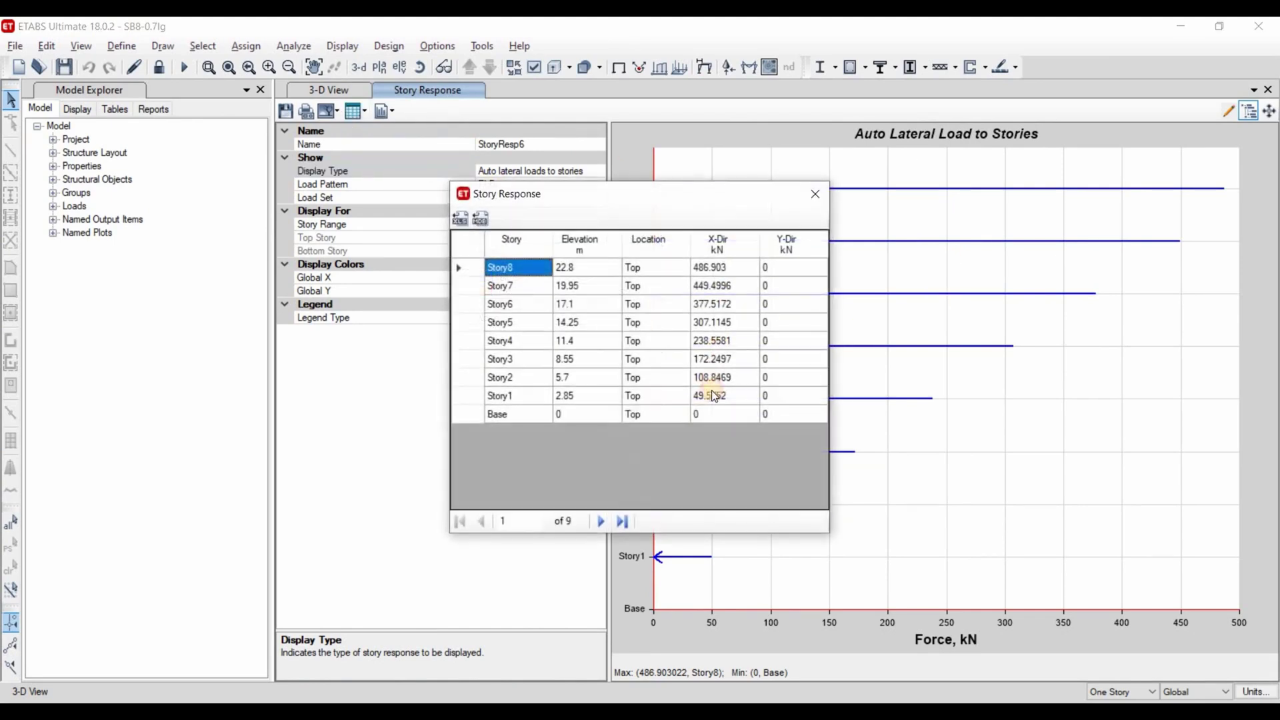
Copy the Story8 to Story1 X-Dir forces into the ETABS column of the workbook's X-Direction table, starting at K38.
left_click_drag(712, 267, 715, 396)
key("ctrl+c")
left_click(690, 708)
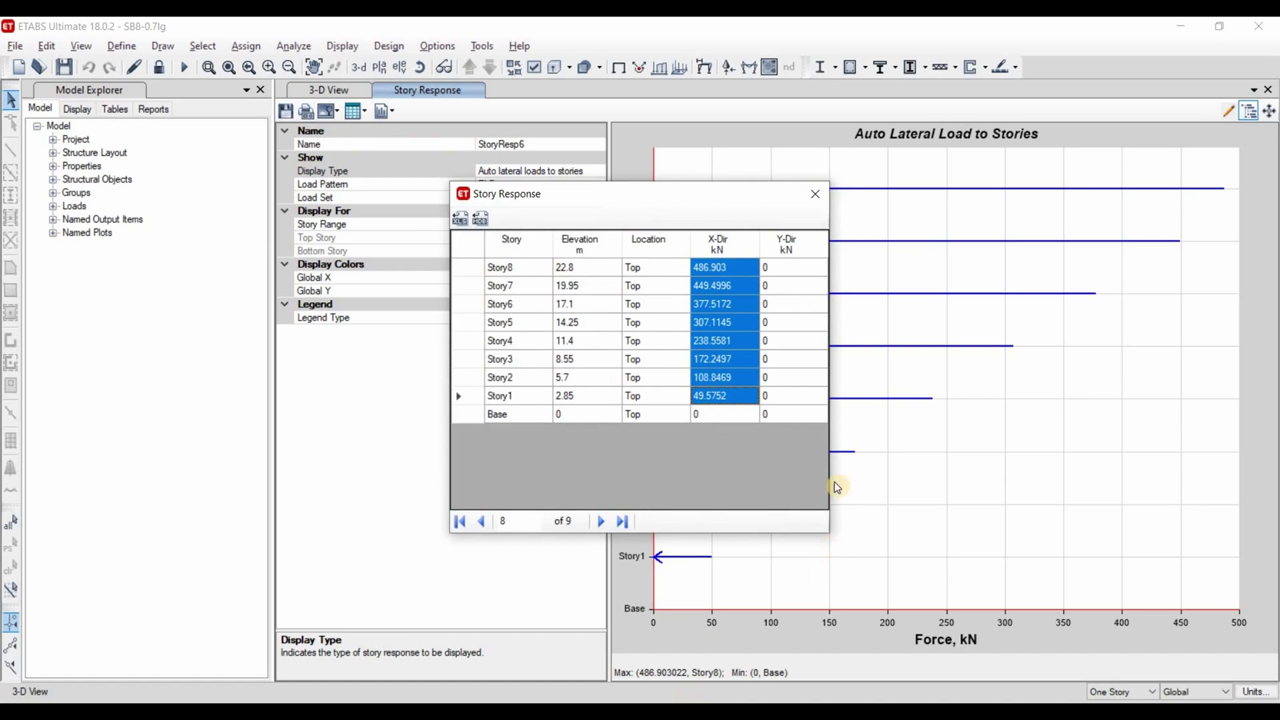
left_click(1027, 411)
key("ctrl+v")
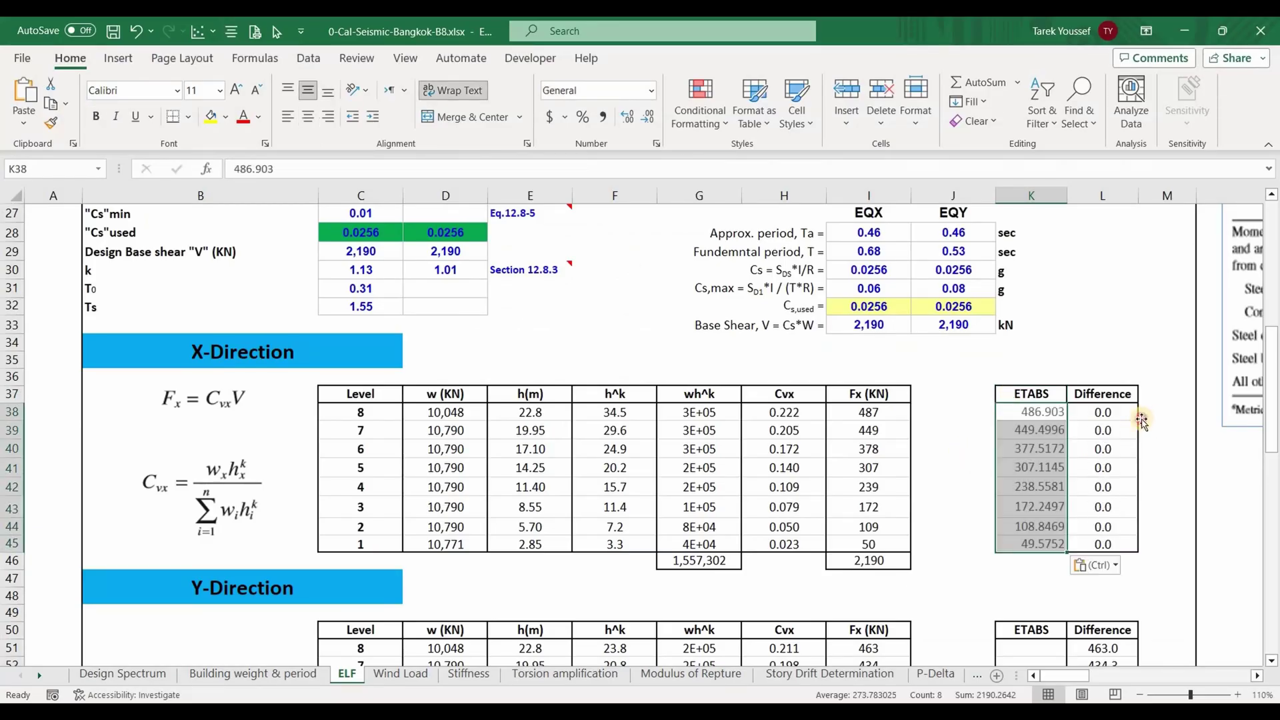
Inspect the level 8 Difference formula that compares the calculated Fx with the ETABS force in the X-Direction table.
key("Right")
key("F2")
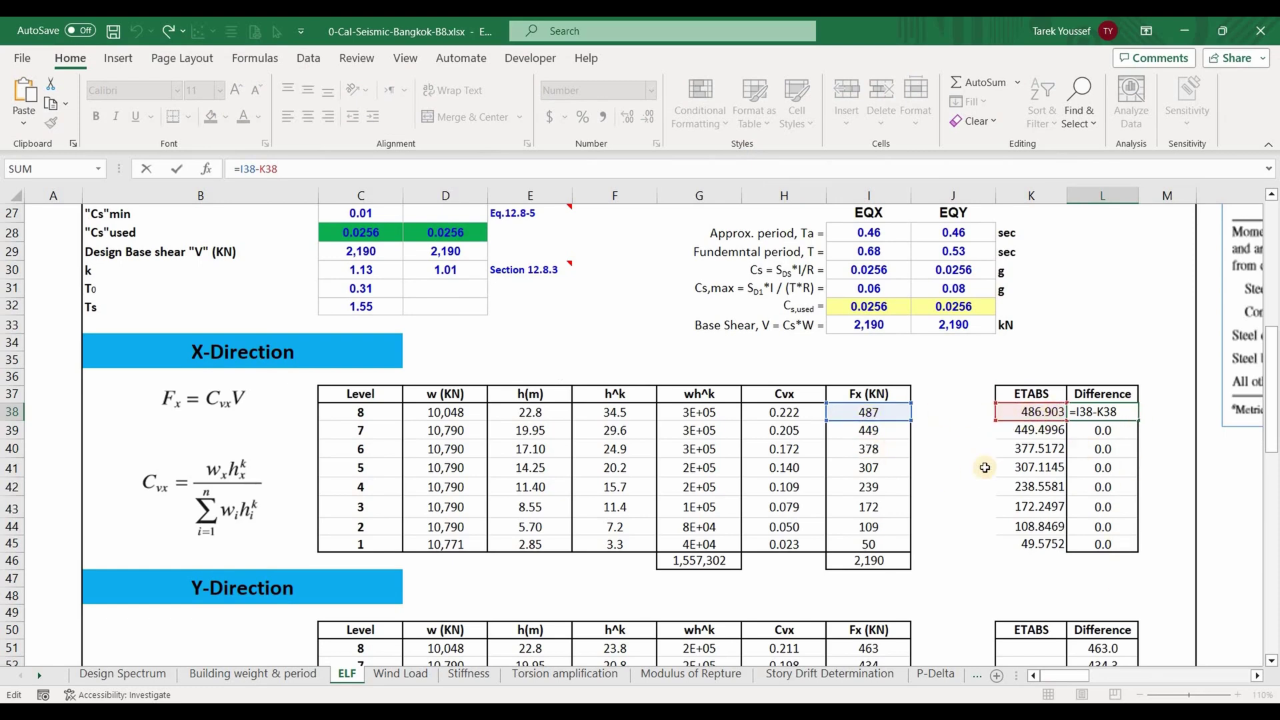
key("Escape")
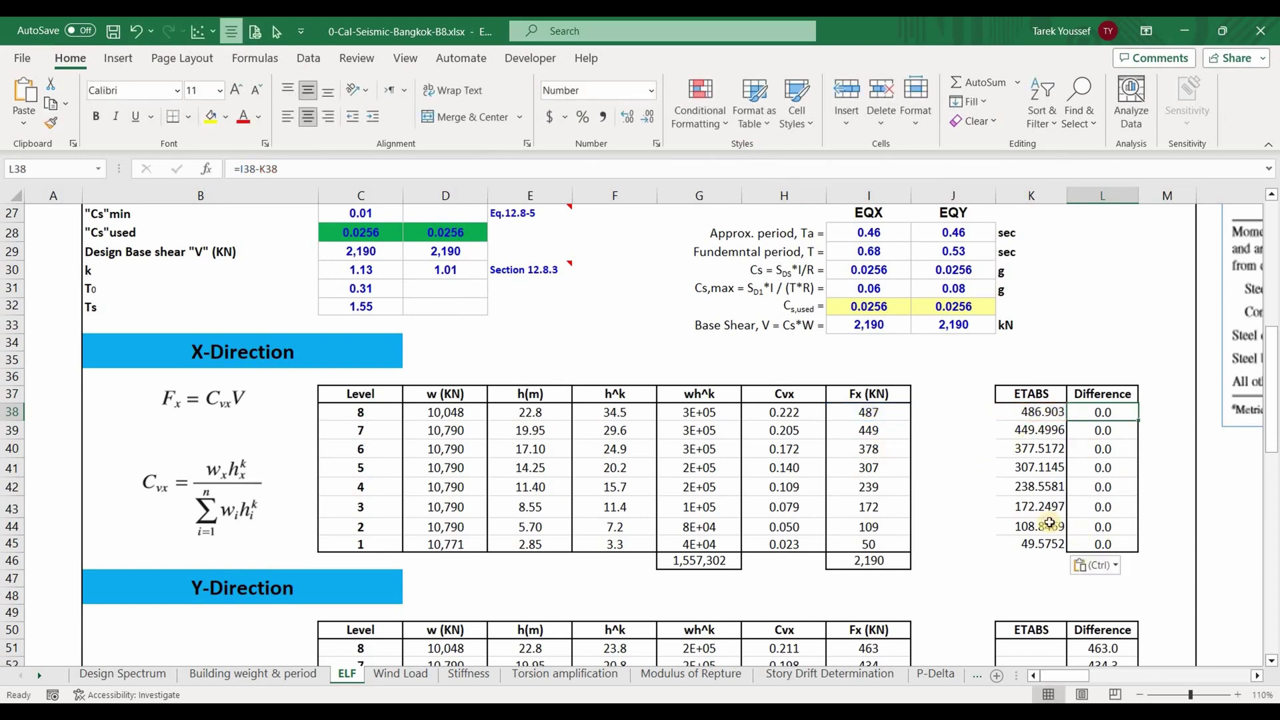
Apply the cell formatting of the blank Y-Direction ETABS column to the pasted X-Direction ETABS forces in K38:K45.
scroll(1049, 523, "down", 3)
left_click_drag(1036, 494, 1027, 620)
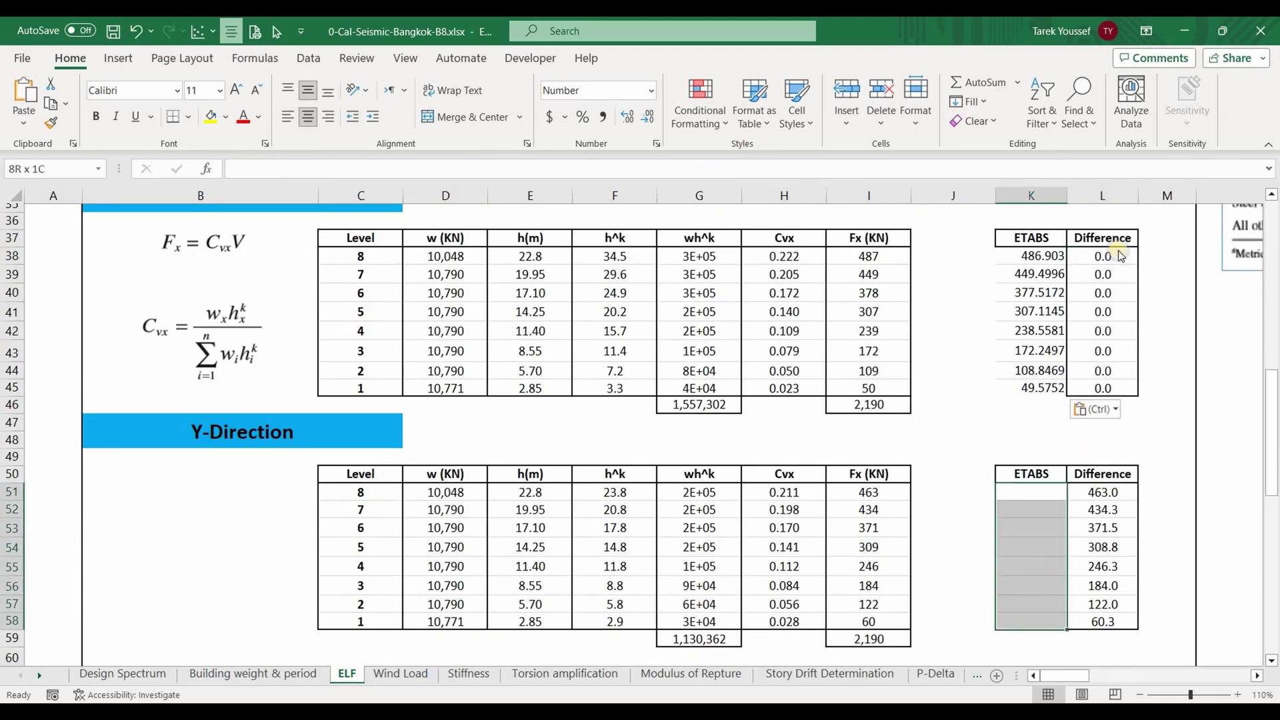
right_click(1027, 593)
left_click(1227, 636)
mouse_move(1027, 257)
left_mouse_down()
mouse_move(1025, 350)
mouse_move(1041, 388)
left_mouse_up()
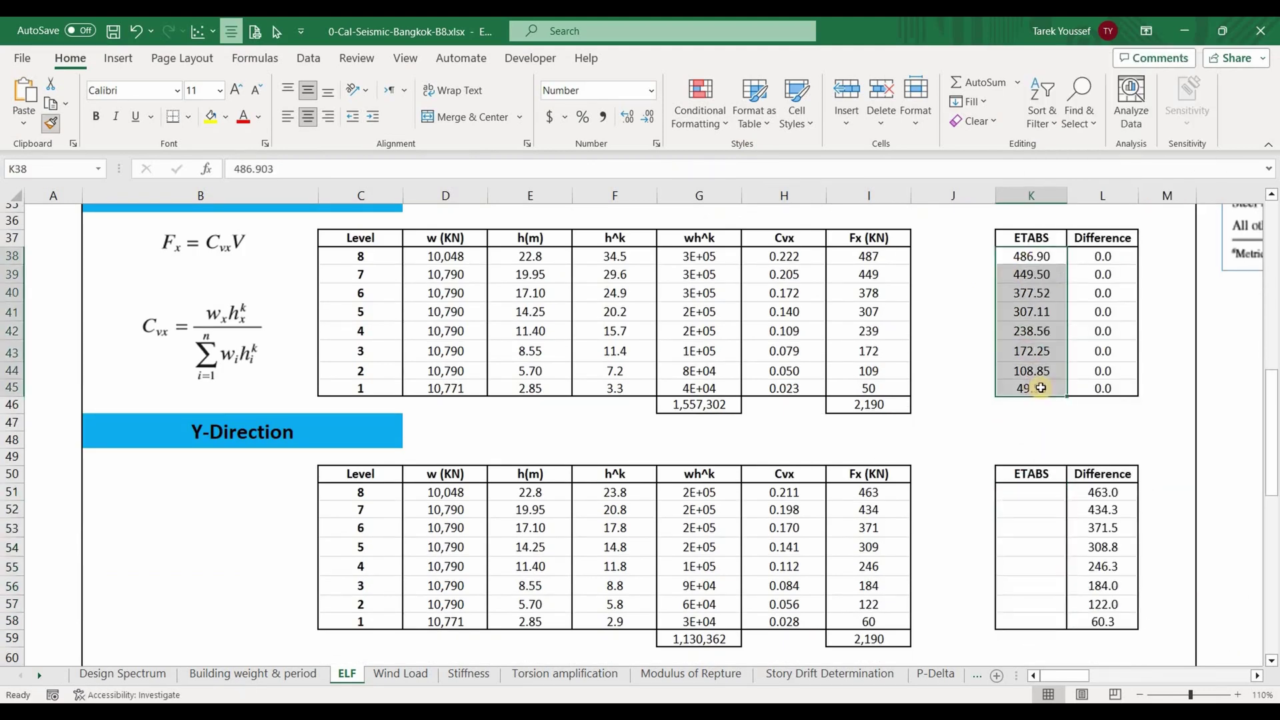
Return to ETABS, close the ELFx story response table and set the plot's load pattern to ELFy.
scroll(1040, 388, "down", 2)
left_click(1040, 388)
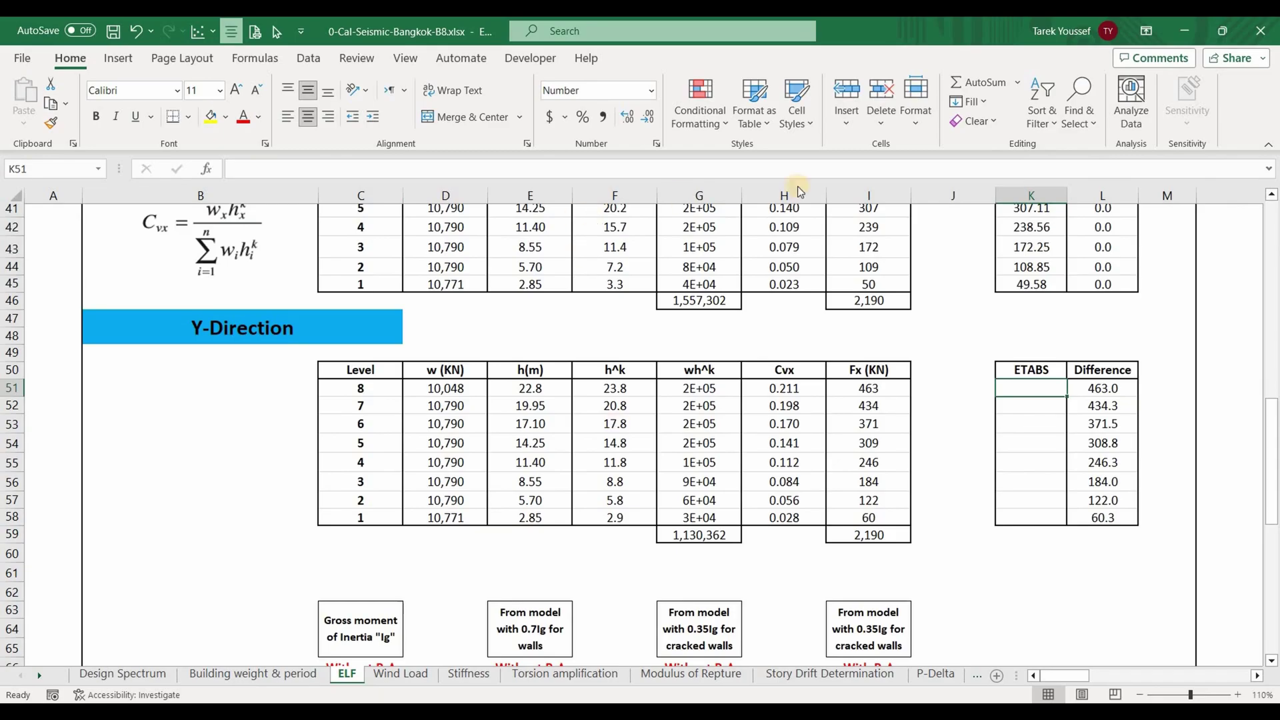
key("alt+Tab")
left_click(814, 193)
left_click(589, 186)
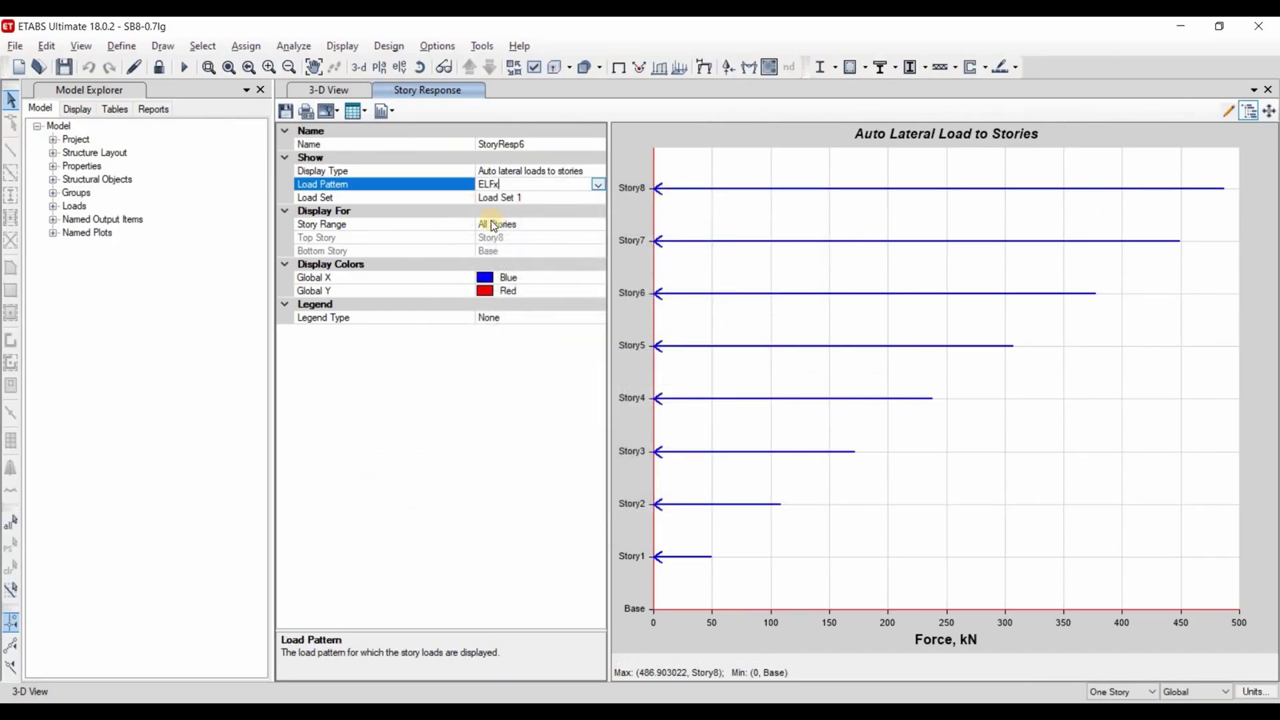
left_click(491, 217)
Tabulate the ELFy story response and copy the Story8 to Story1 Y-Dir forces into the workbook's Y-Direction ETABS column at K51.
left_click(352, 111)
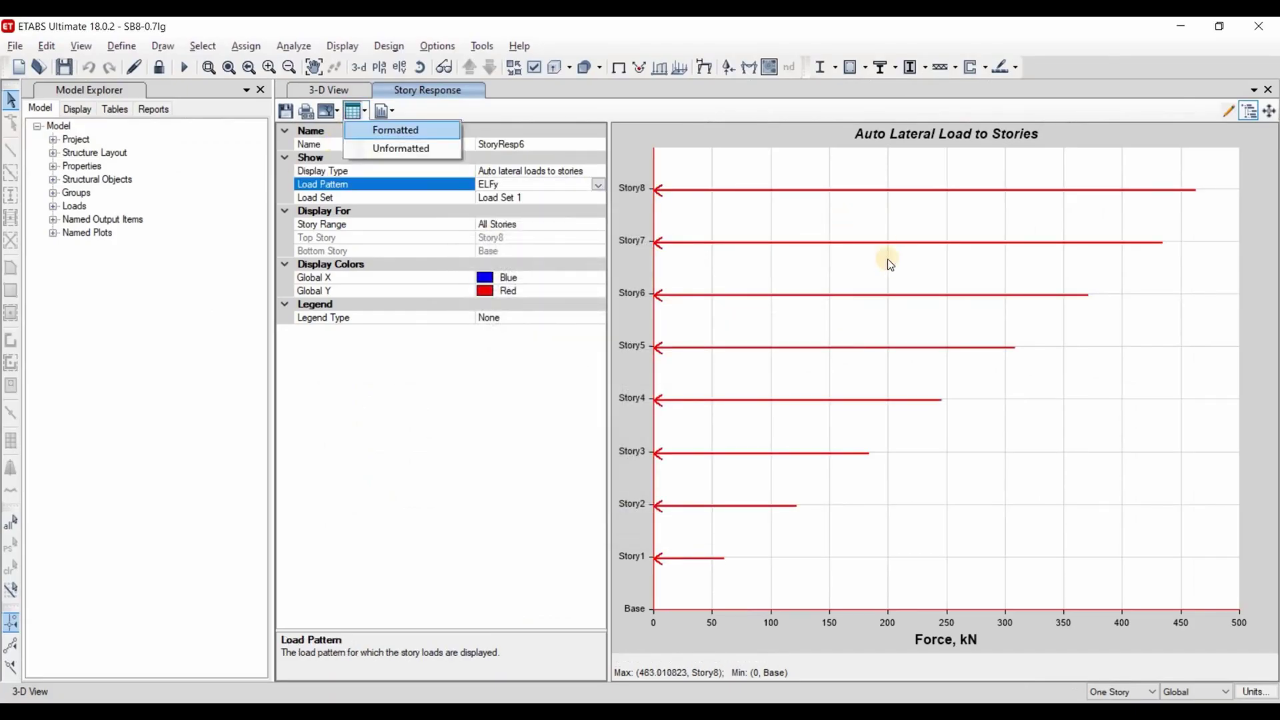
key("Return")
left_click_drag(787, 266, 787, 395)
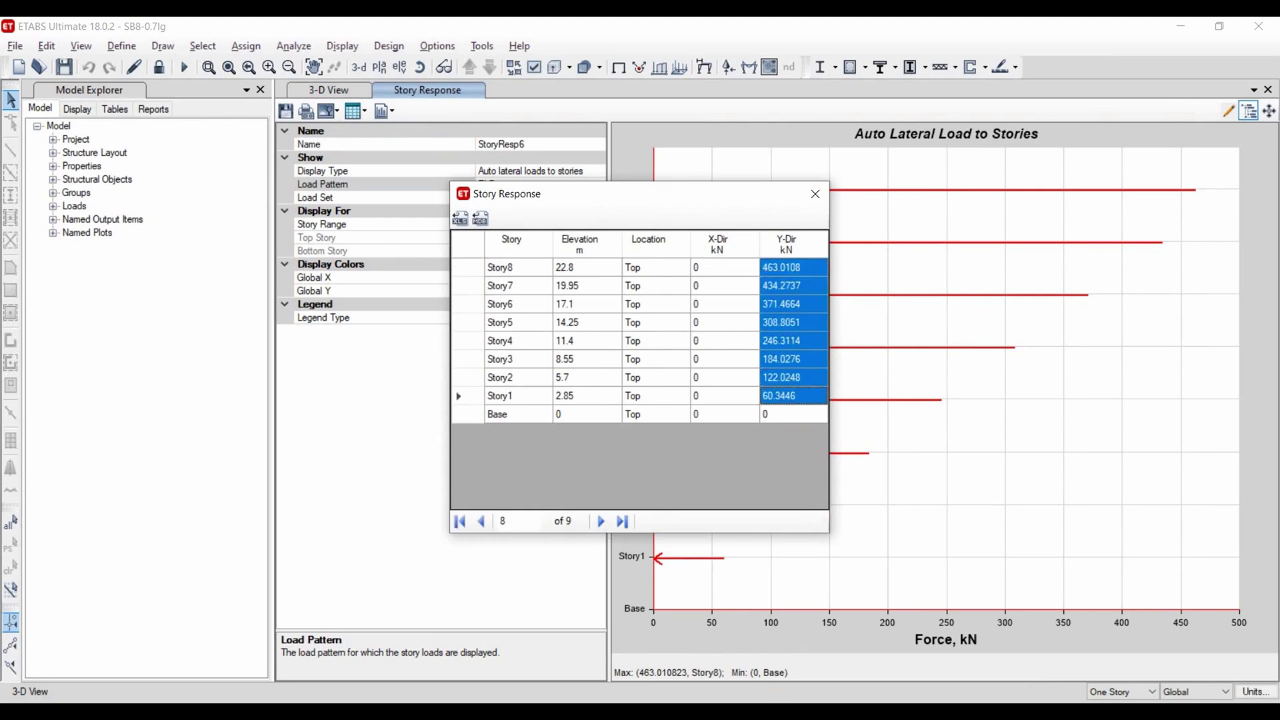
key("ctrl+c")
key("alt+Tab")
key("ctrl+v")
Copy the X-Direction ETABS column's cell formatting onto the pasted Y-Direction ETABS forces in K51:K58.
left_click(1127, 343)
scroll(1040, 376, "up", 2)
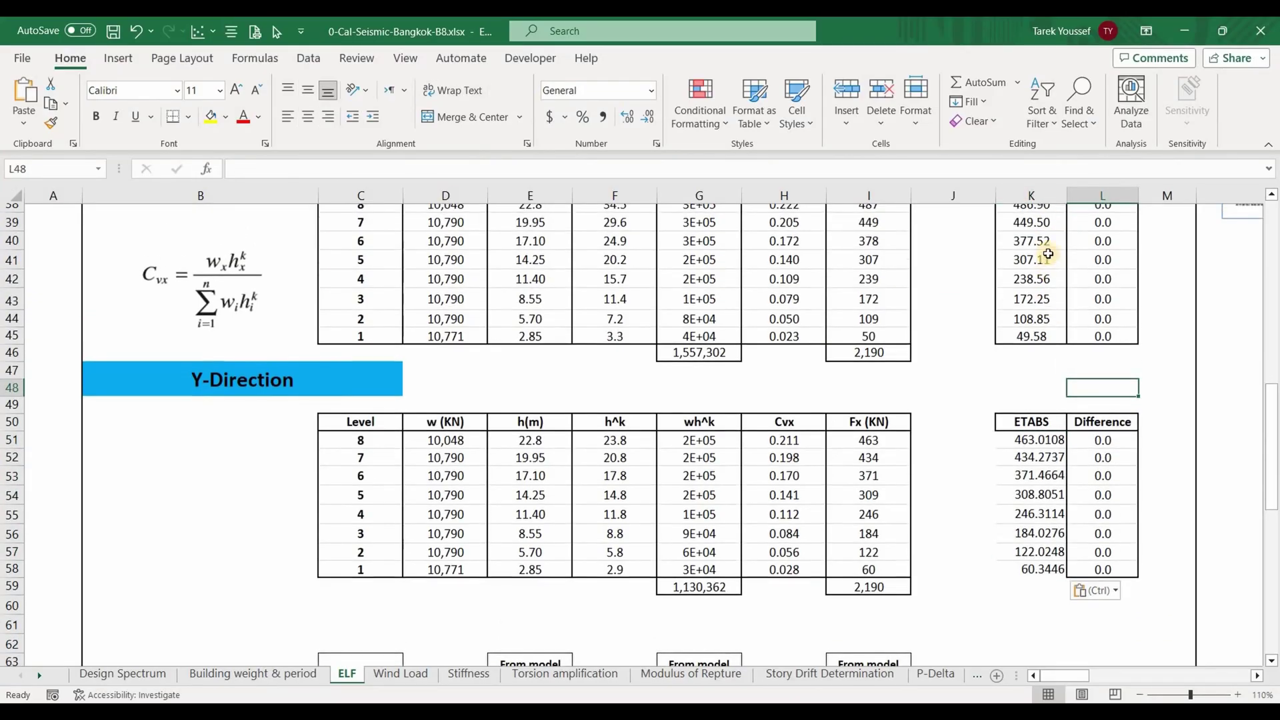
left_click_drag(1031, 256, 1033, 389)
right_click(1033, 389)
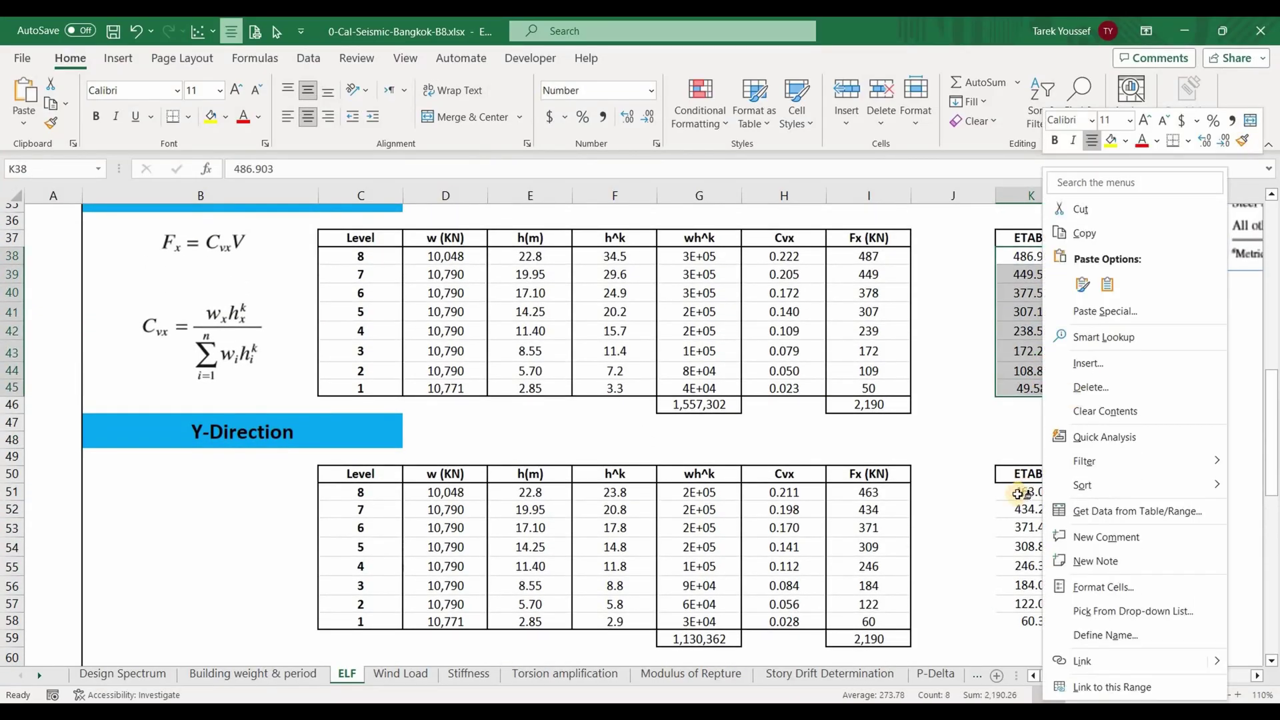
left_click(1242, 140)
left_click_drag(1037, 491, 1037, 621)
Review the Difference columns for both directions and go back to the start of the ELF sheet.
scroll(1052, 449, "down", 4)
scroll(1000, 438, "up", 5)
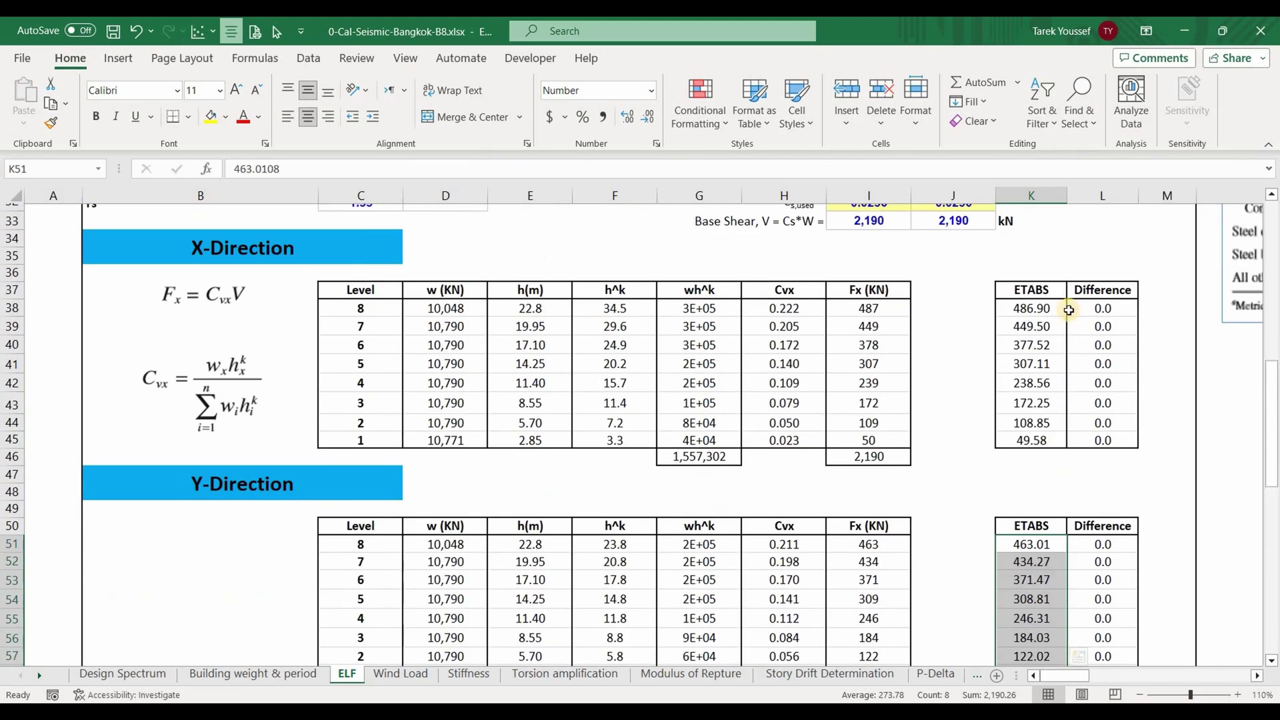
key("ctrl+Up")
key("ctrl+Up")
key("ctrl+Up")
scroll(937, 468, "up", 7)
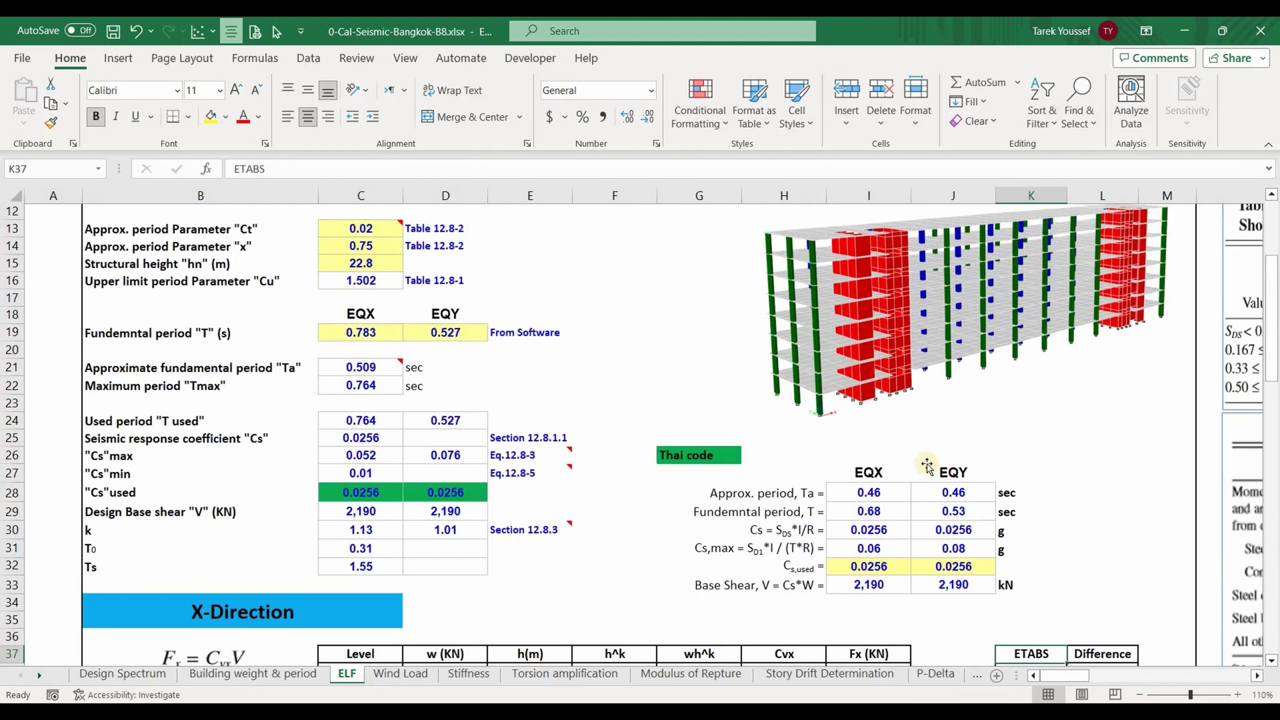
scroll(542, 404, "up", 3)
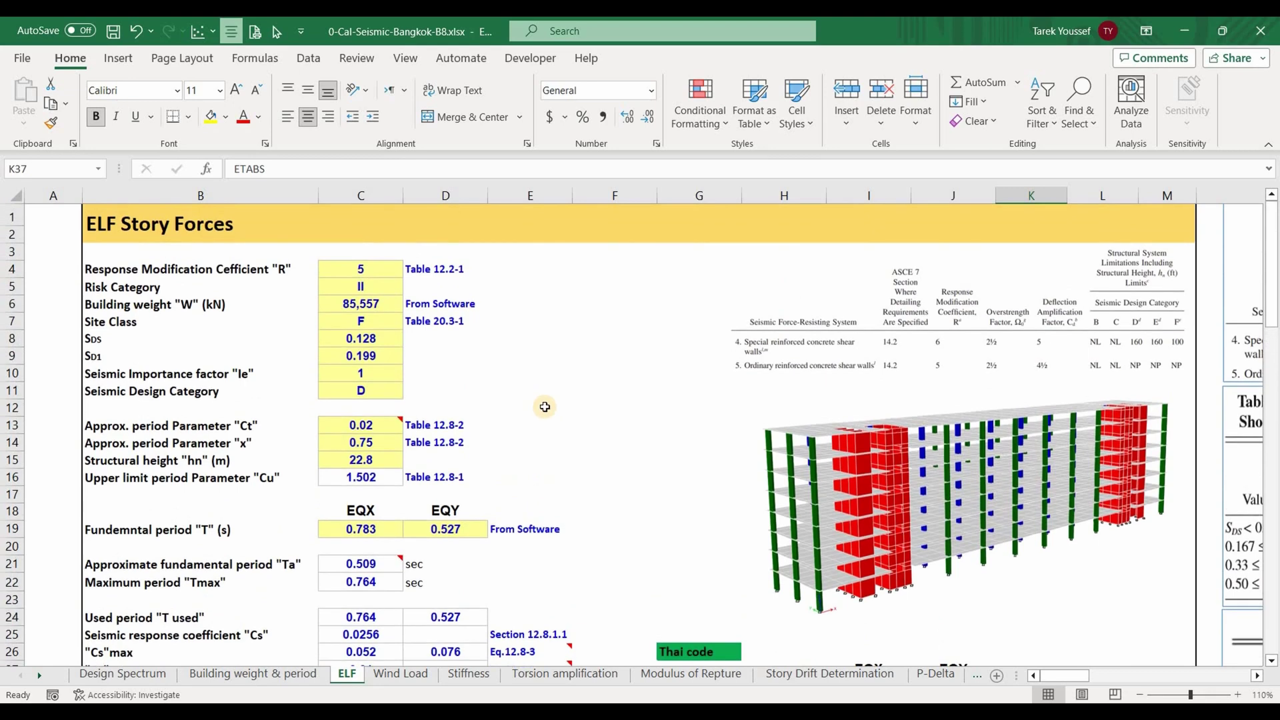